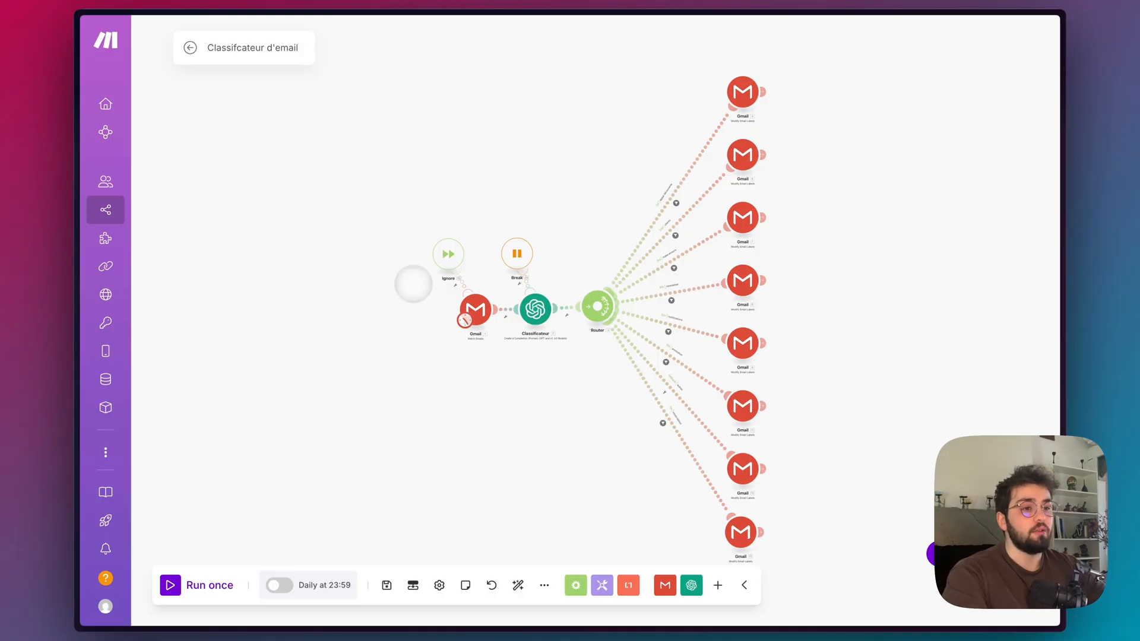
Review the emails under the Test label in Gmail and return to the Classifcateur d'email scenario in Make.
{"action": "mouse_move", "coordinate": [83, 145]}
{"action": "left_click", "coordinate": [119, 85]}
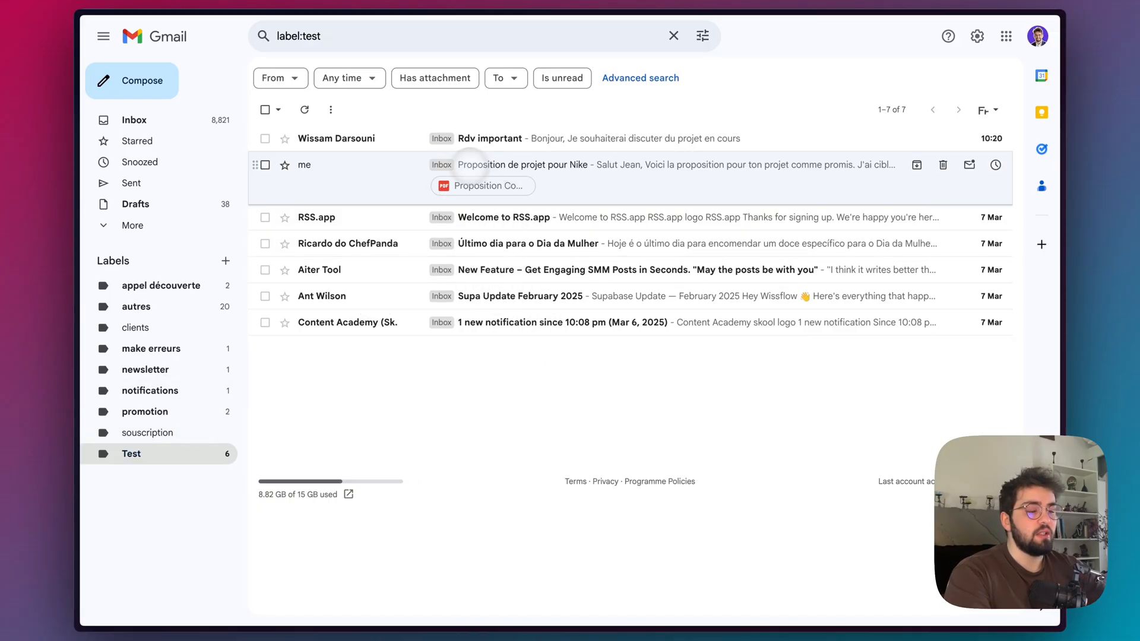
{"action": "mouse_move", "coordinate": [77, 129]}
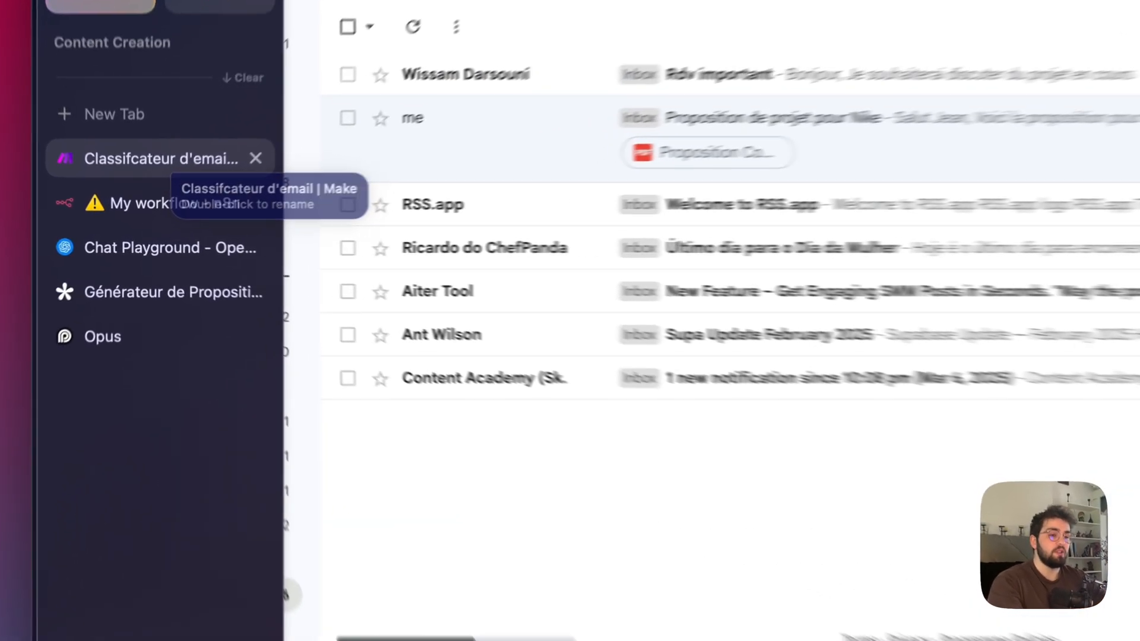
{"action": "left_click", "coordinate": [152, 189]}
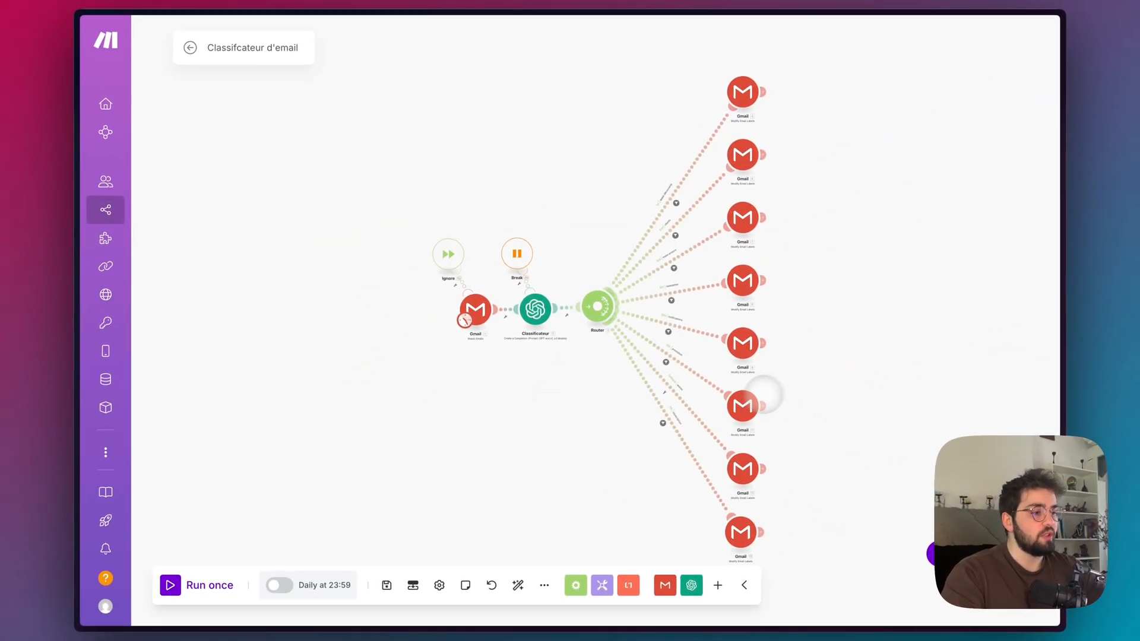
{"action": "scroll", "coordinate": [840, 313], "scroll_direction": "down", "scroll_amount": 2}
{"action": "scroll", "coordinate": [840, 312], "scroll_direction": "up", "scroll_amount": 1}
{"action": "left_click_drag", "start_coordinate": [852, 349], "coordinate": [826, 314]}
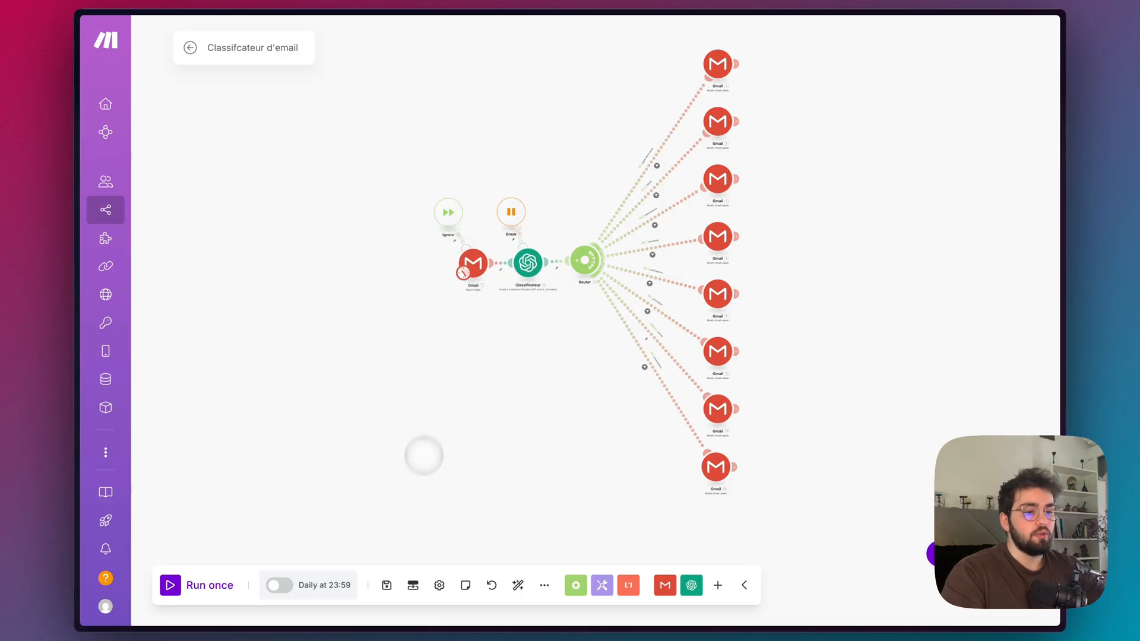
Set the Gmail Watch Emails module to start from the email dated 09.03.2025 10:20 and save the choice.
{"action": "left_click", "coordinate": [472, 263]}
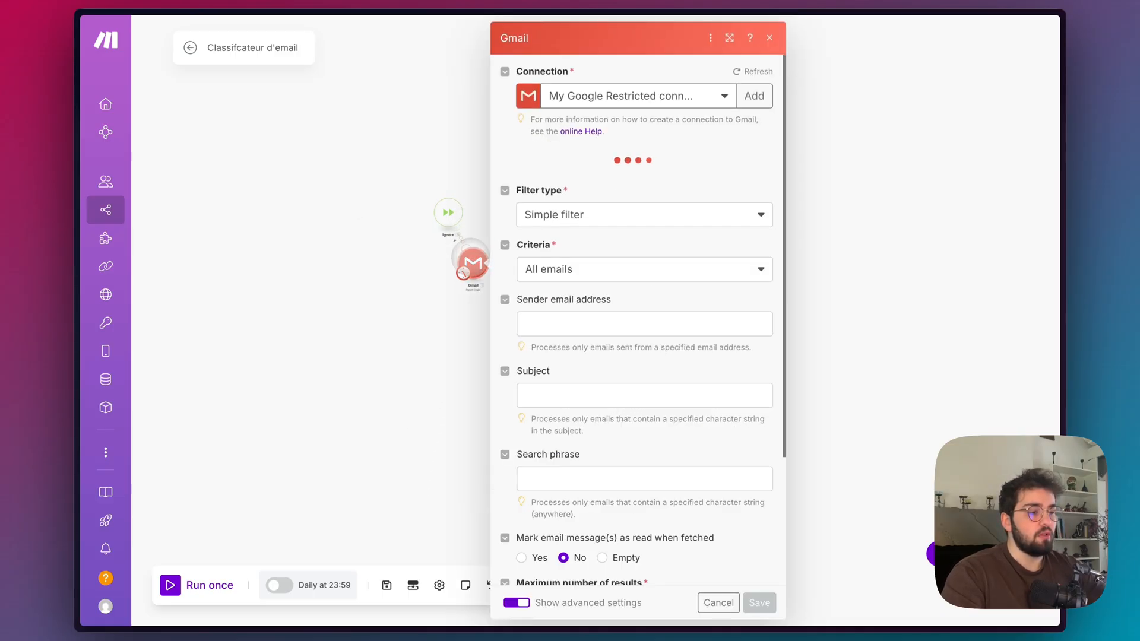
{"action": "left_click", "coordinate": [412, 257]}
{"action": "right_click", "coordinate": [472, 262]}
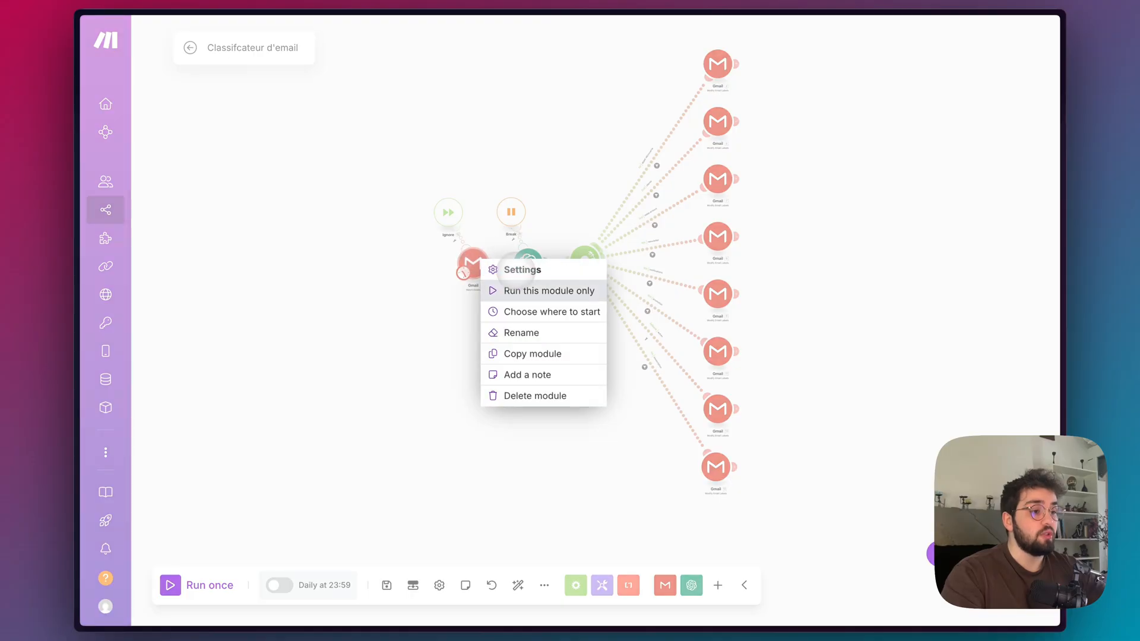
{"action": "left_click", "coordinate": [520, 312]}
{"action": "left_click", "coordinate": [522, 313]}
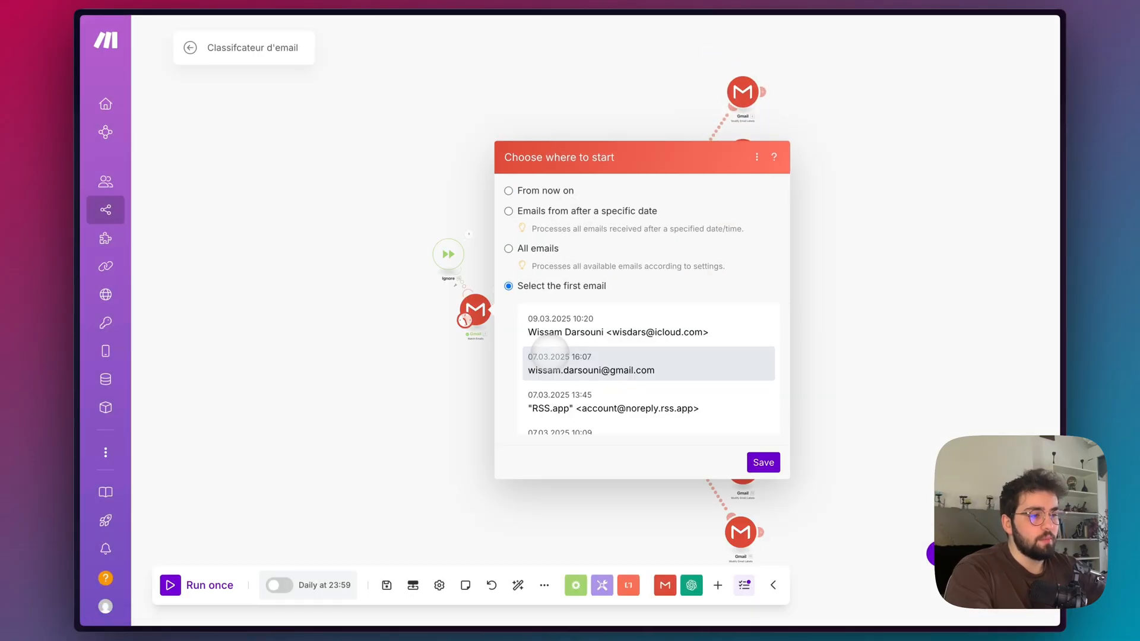
{"action": "scroll", "coordinate": [547, 332], "scroll_direction": "down", "scroll_amount": 1}
{"action": "scroll", "coordinate": [550, 335], "scroll_direction": "up", "scroll_amount": 1}
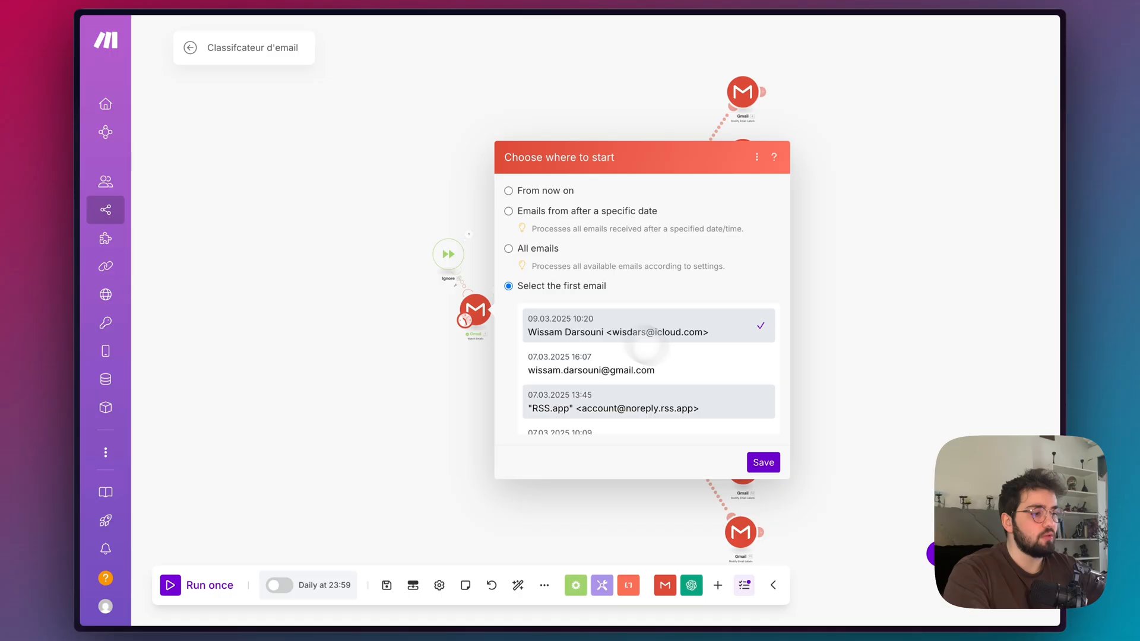
{"action": "left_click", "coordinate": [762, 462]}
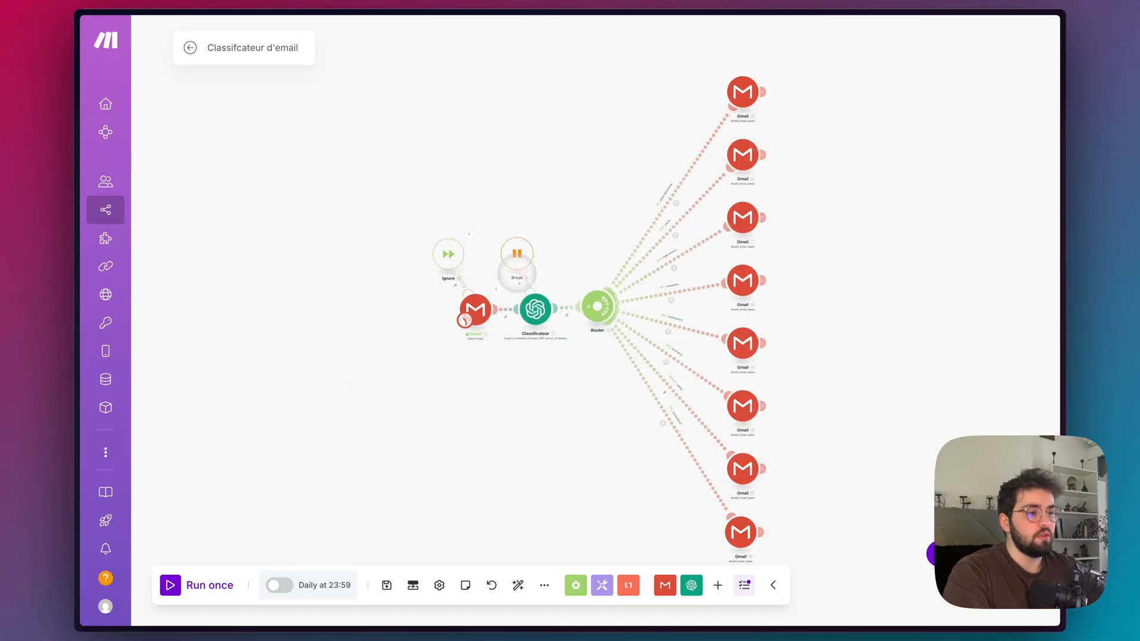
Run the scenario once and inspect the result returned by the OpenAI Classificateur module.
{"action": "left_click", "coordinate": [170, 585]}
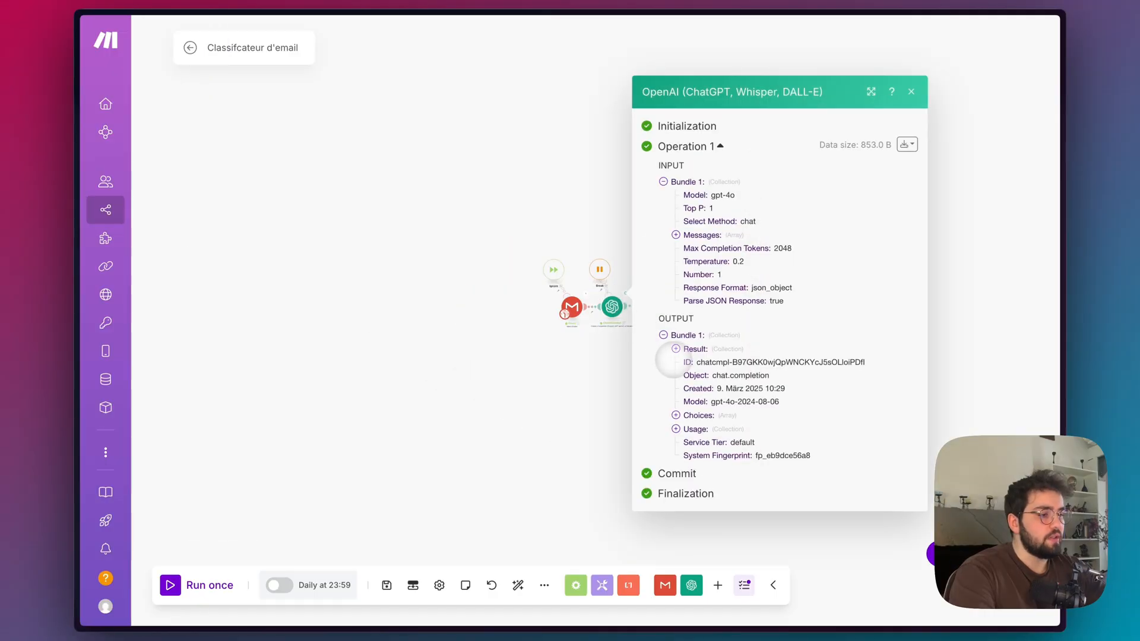
{"action": "left_click", "coordinate": [676, 350]}
{"action": "left_click", "coordinate": [475, 381]}
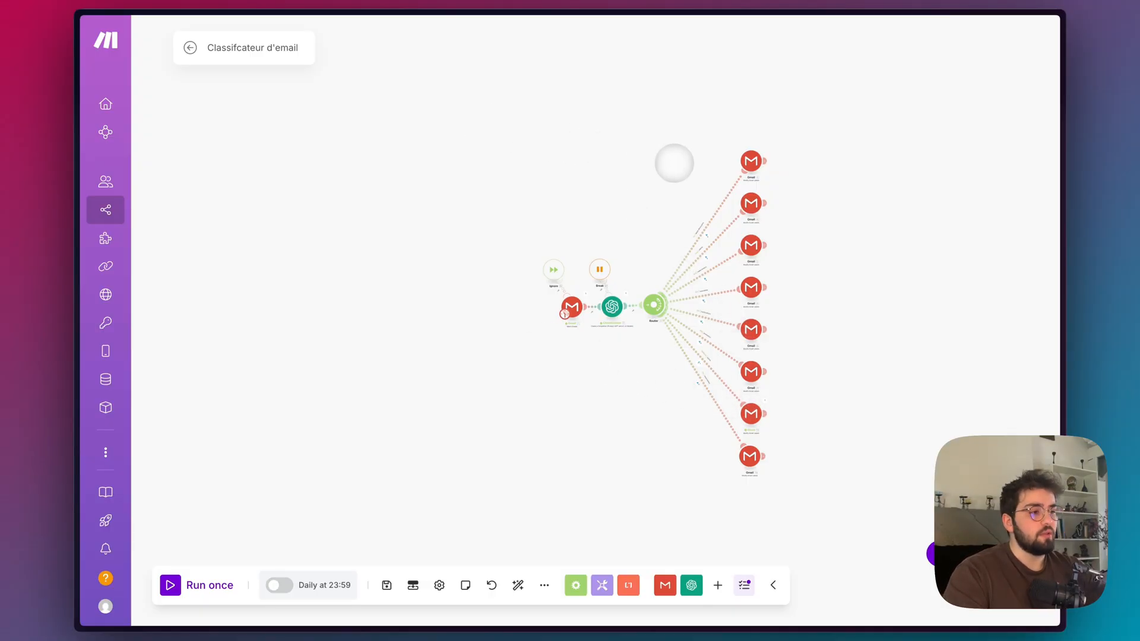
{"action": "scroll", "coordinate": [846, 265], "scroll_direction": "up", "scroll_amount": 3}
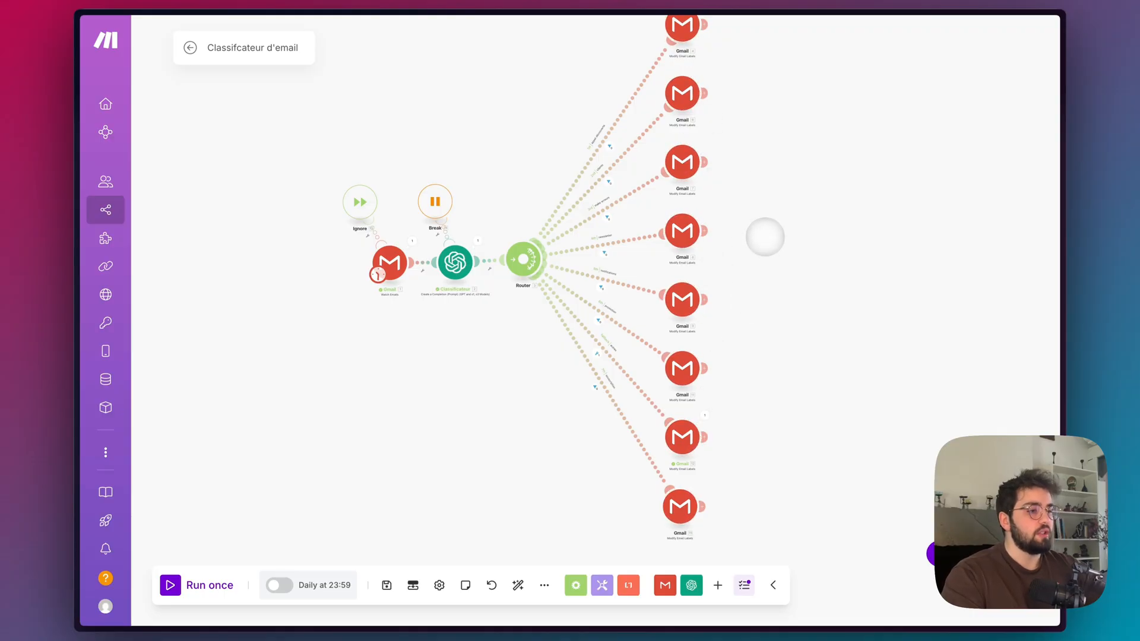
{"action": "scroll", "coordinate": [765, 237], "scroll_direction": "down", "scroll_amount": 3}
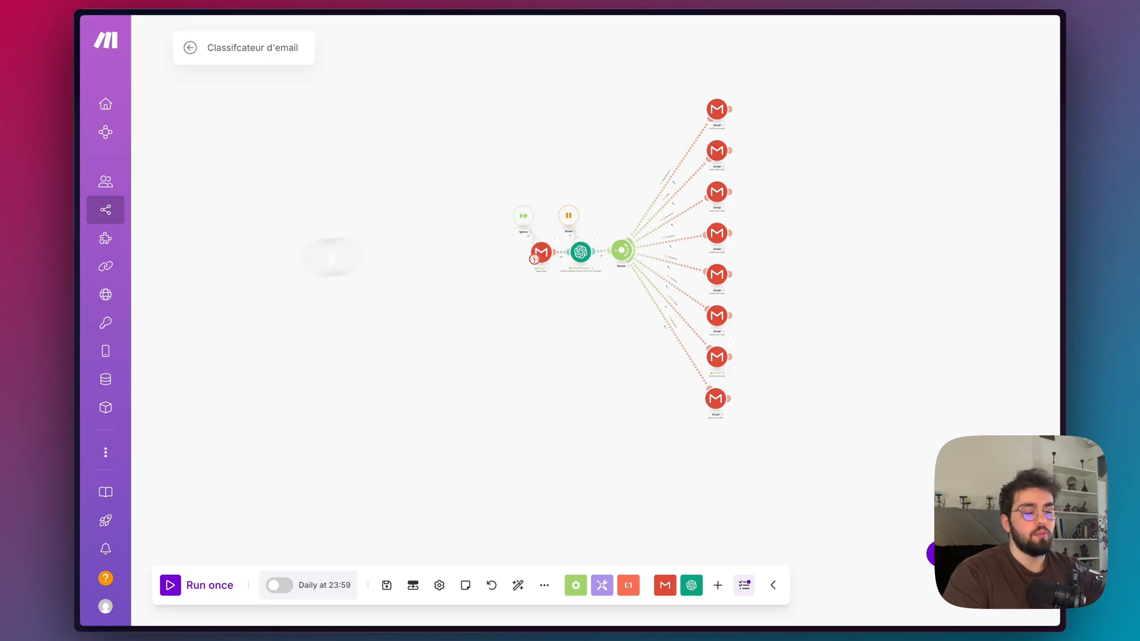
Switch to the n8n workflow and add Gmail's On message received trigger as its first step.
{"action": "left_click", "coordinate": [136, 217]}
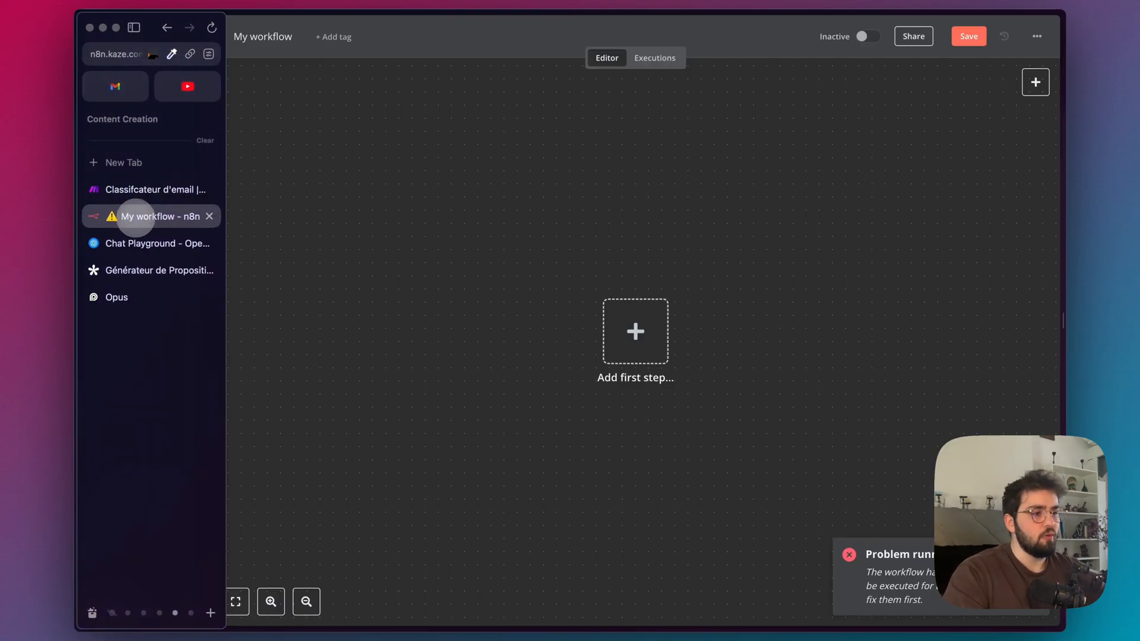
{"action": "left_click", "coordinate": [650, 328]}
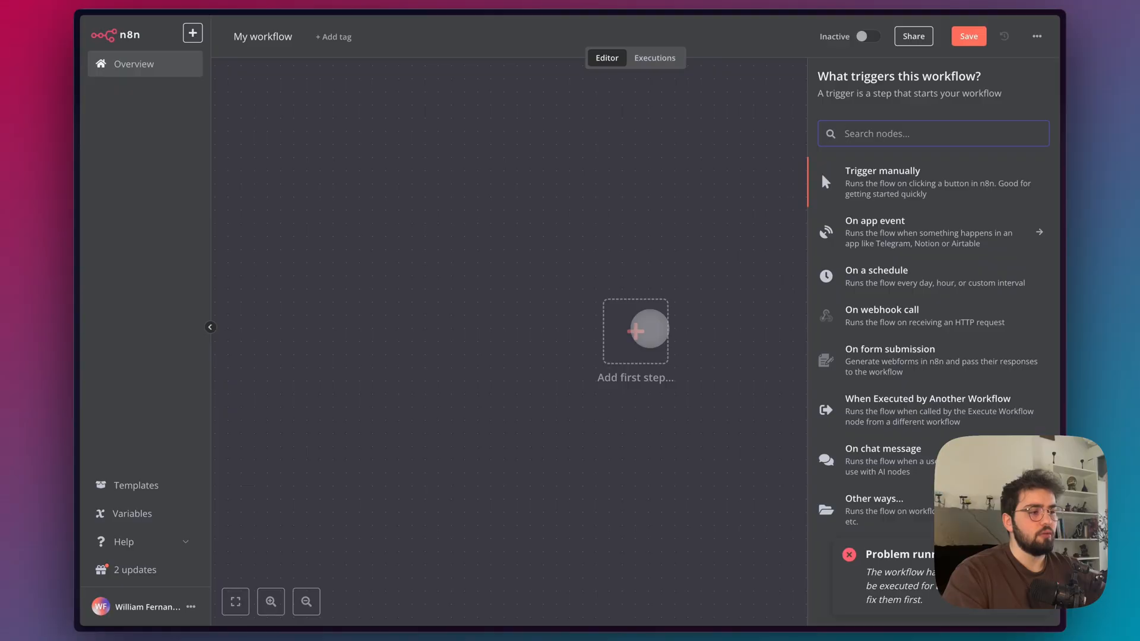
{"action": "type", "text": "gmai"}
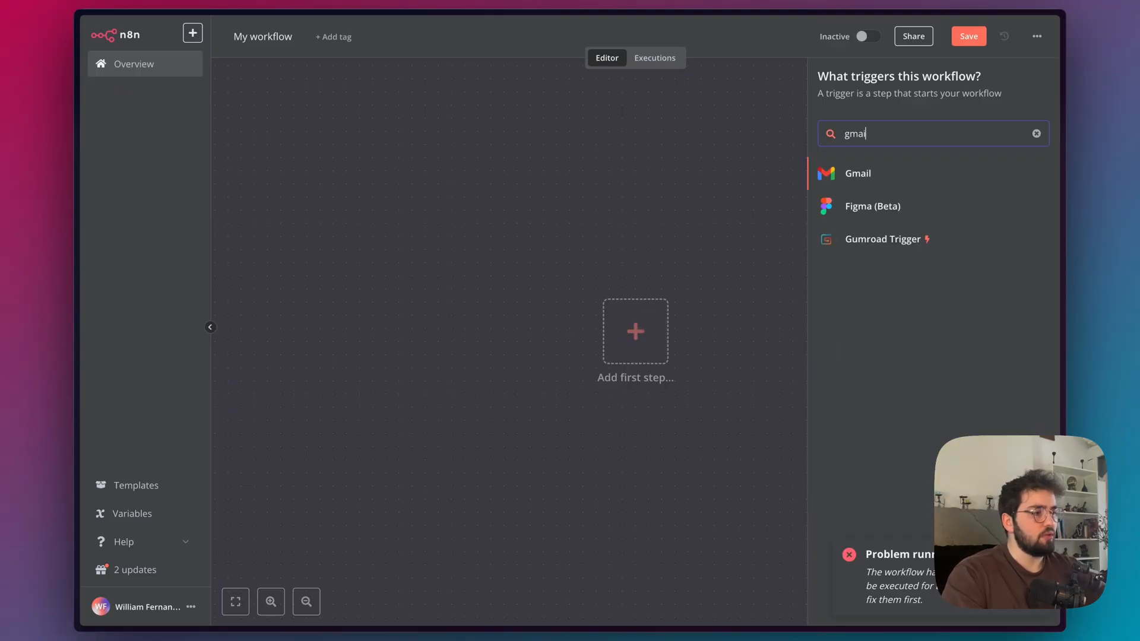
{"action": "left_click", "coordinate": [832, 175]}
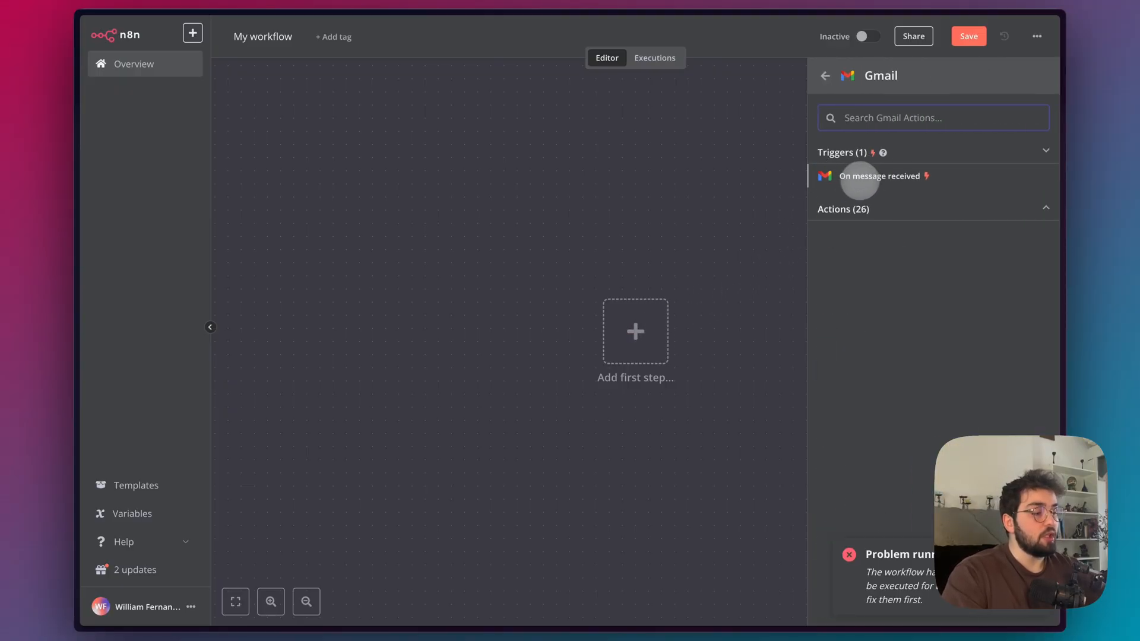
{"action": "left_click", "coordinate": [868, 178]}
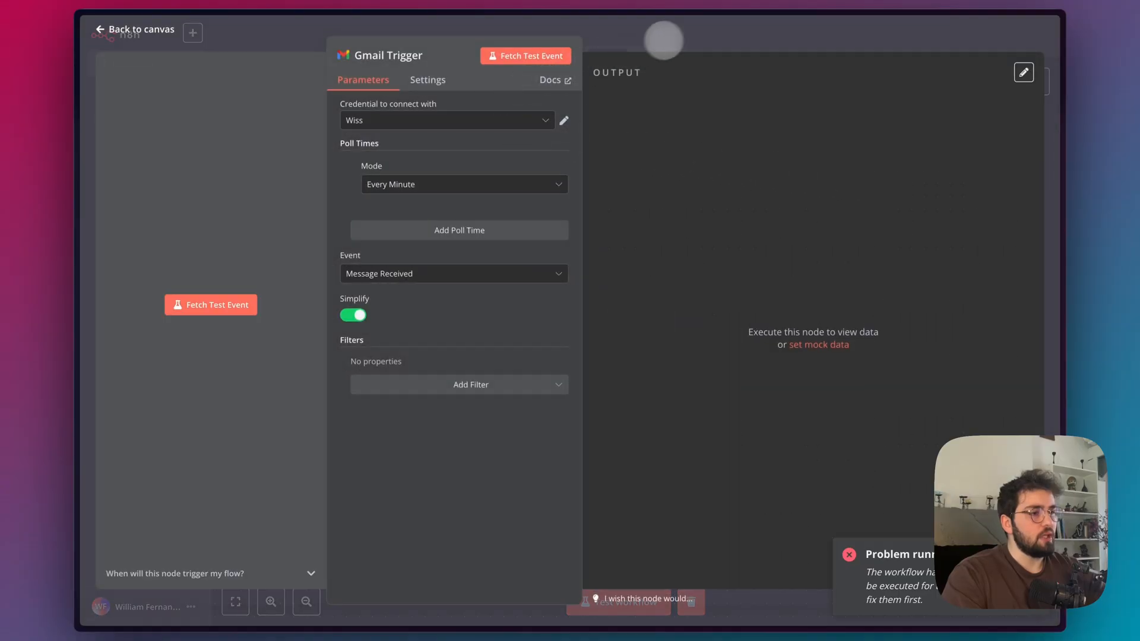
{"action": "left_click", "coordinate": [682, 36]}
{"action": "mouse_move", "coordinate": [611, 342]}
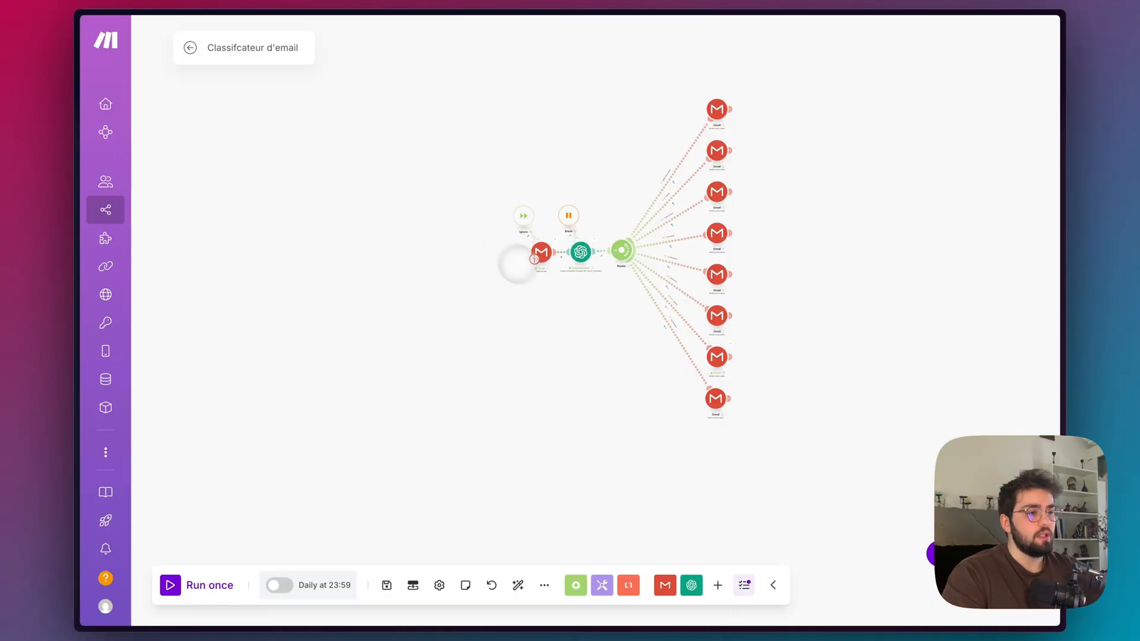
Return to the Make scenario and examine the run frequency options in the Gmail module's schedule settings.
{"action": "scroll", "coordinate": [517, 264], "scroll_direction": "up", "scroll_amount": 5}
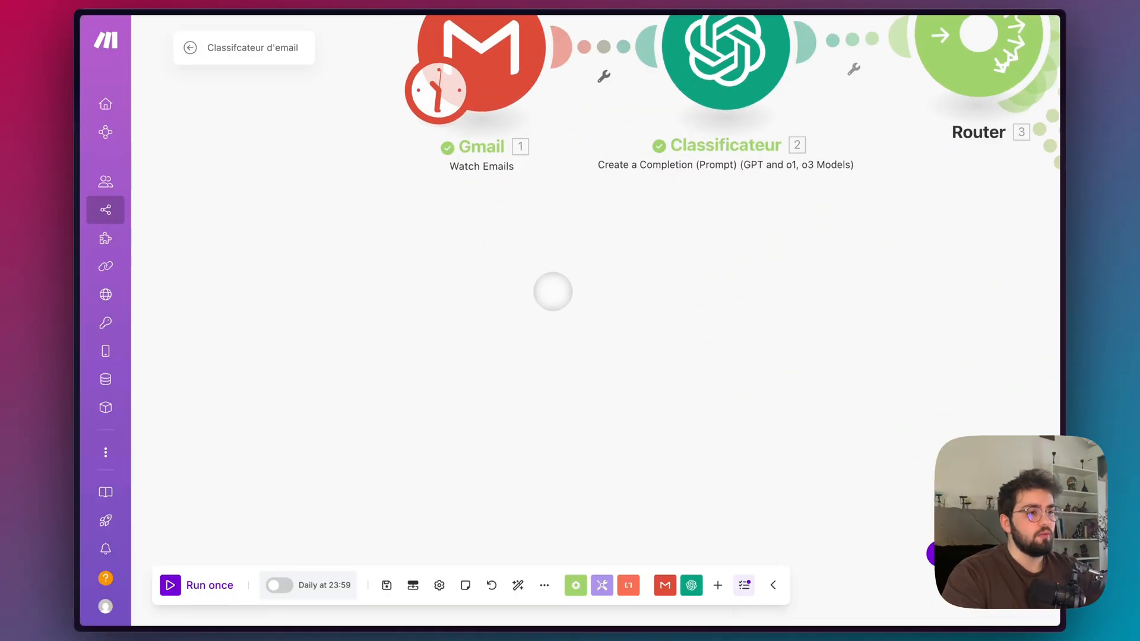
{"action": "left_click", "coordinate": [434, 70]}
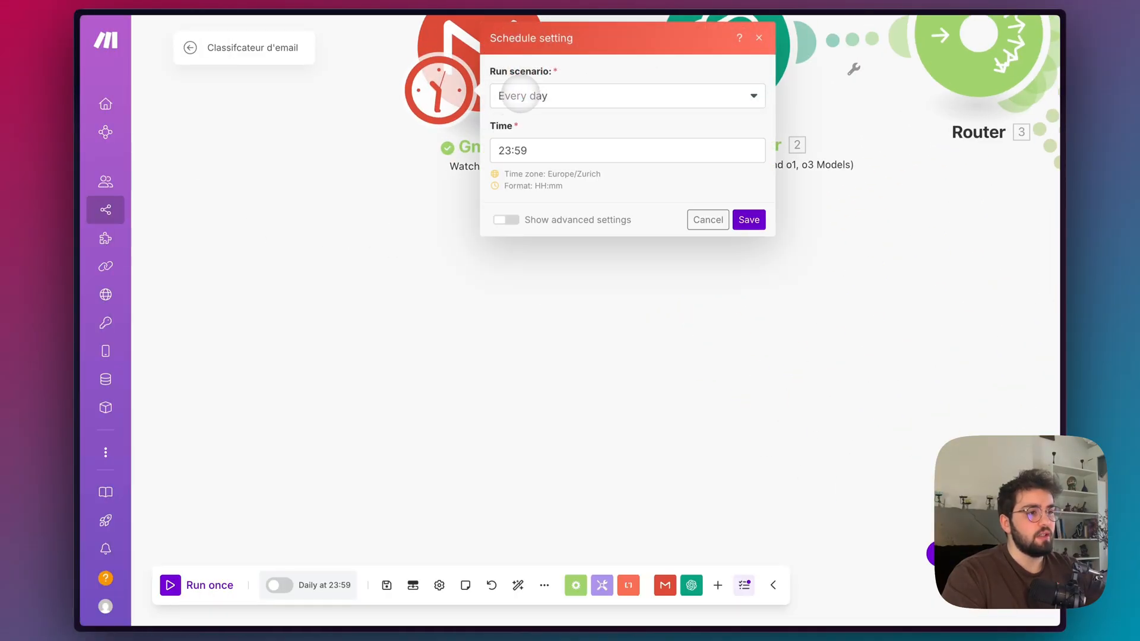
{"action": "scroll", "coordinate": [367, 206], "scroll_direction": "down", "scroll_amount": 5}
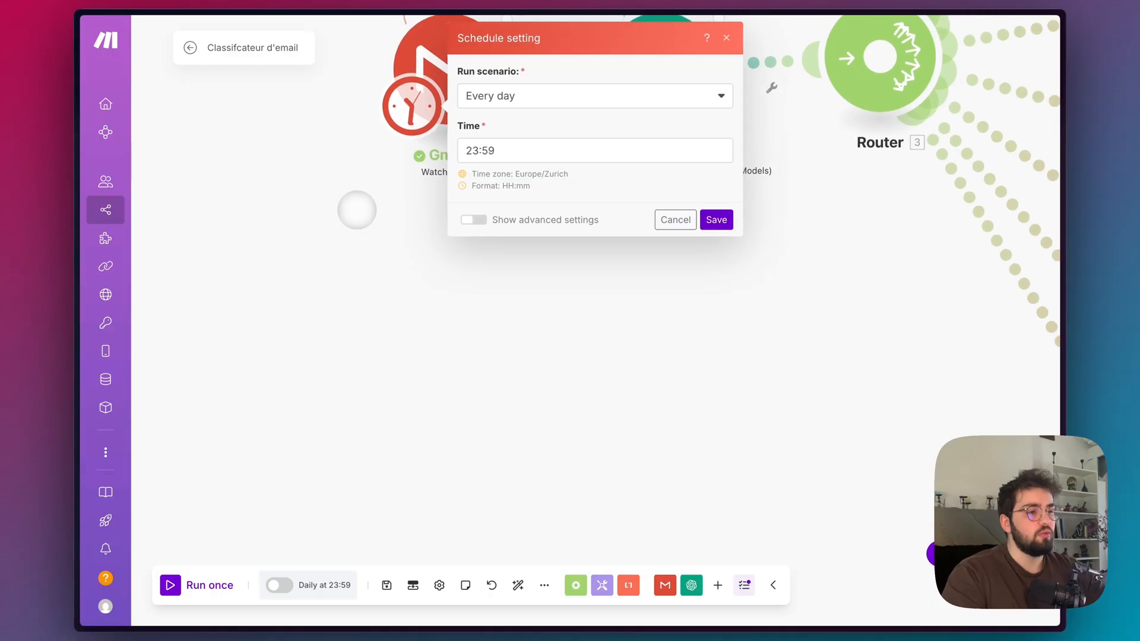
{"action": "left_click_drag", "start_coordinate": [384, 233], "coordinate": [408, 362]}
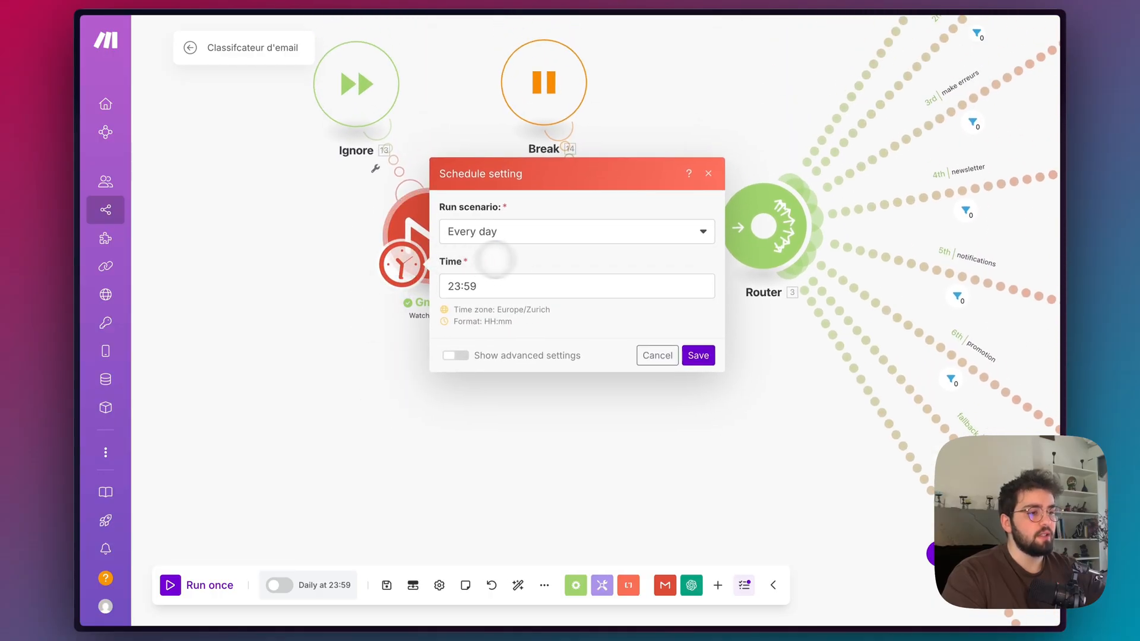
{"action": "left_click", "coordinate": [538, 231]}
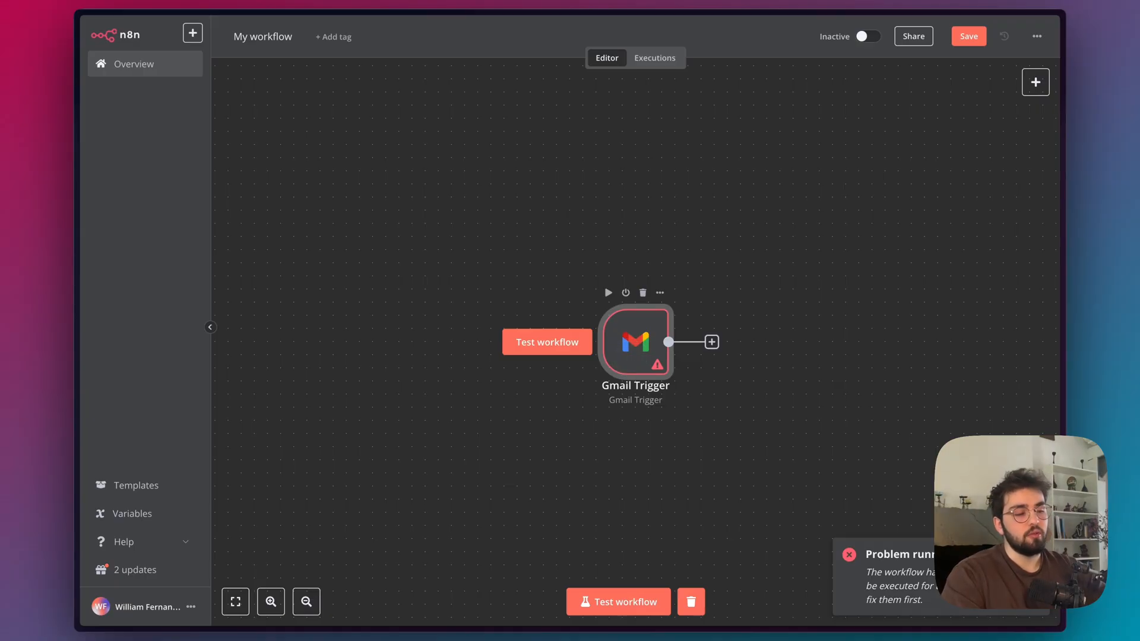
In n8n, add a Label Names or IDs filter set to Test to the Gmail Trigger, keeping Every Minute polling.
{"action": "double_click", "coordinate": [631, 355]}
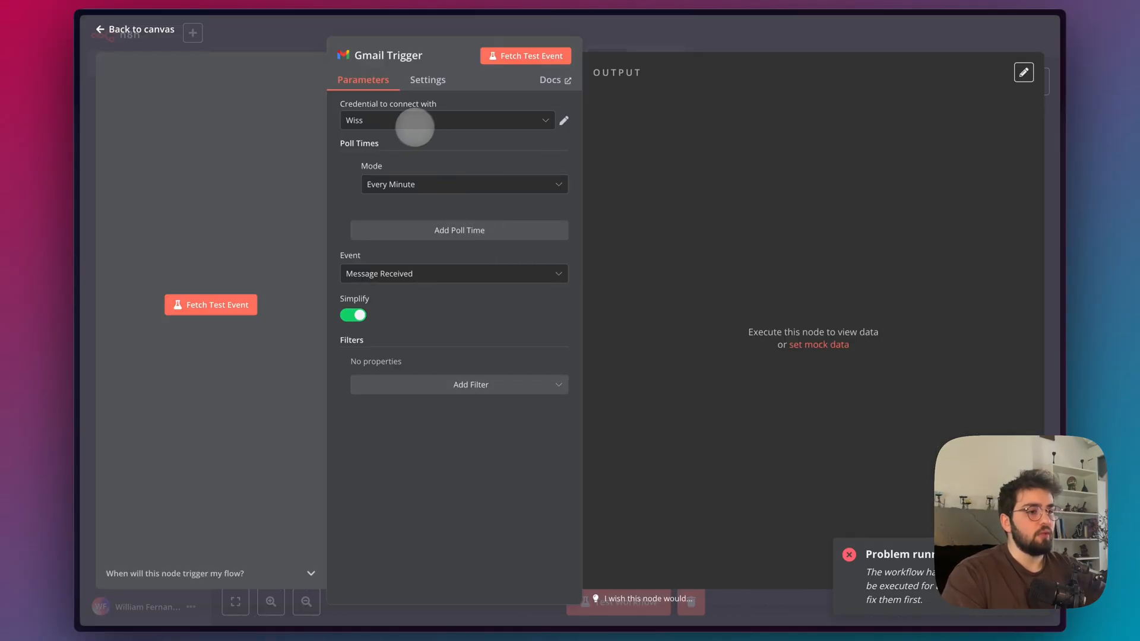
{"action": "left_click", "coordinate": [429, 186]}
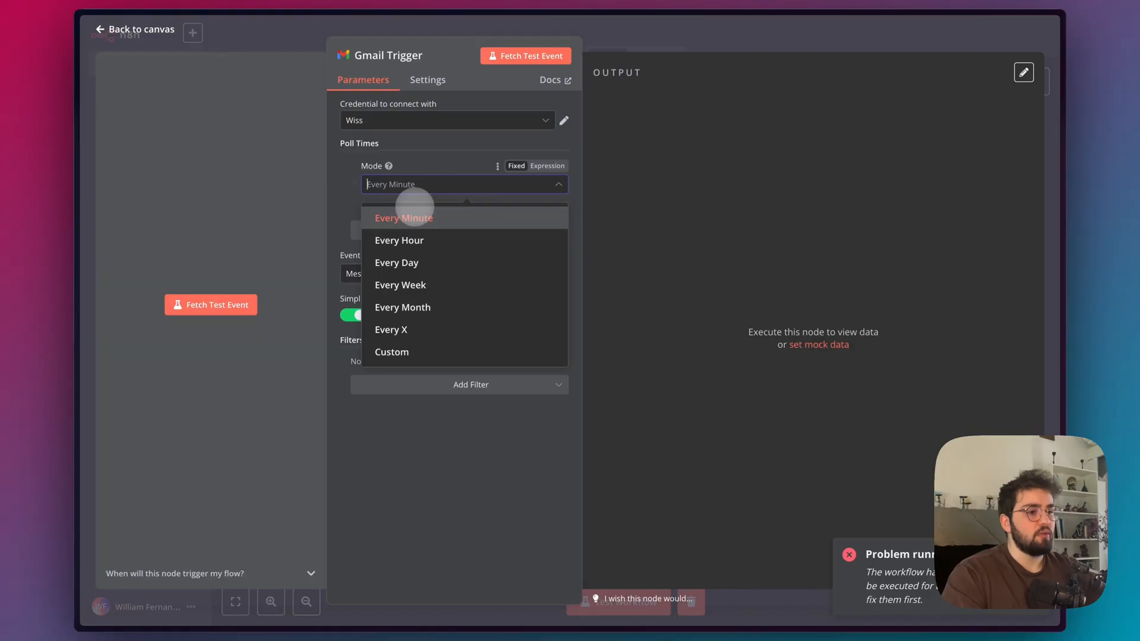
{"action": "left_click", "coordinate": [428, 170]}
{"action": "left_click", "coordinate": [424, 384]}
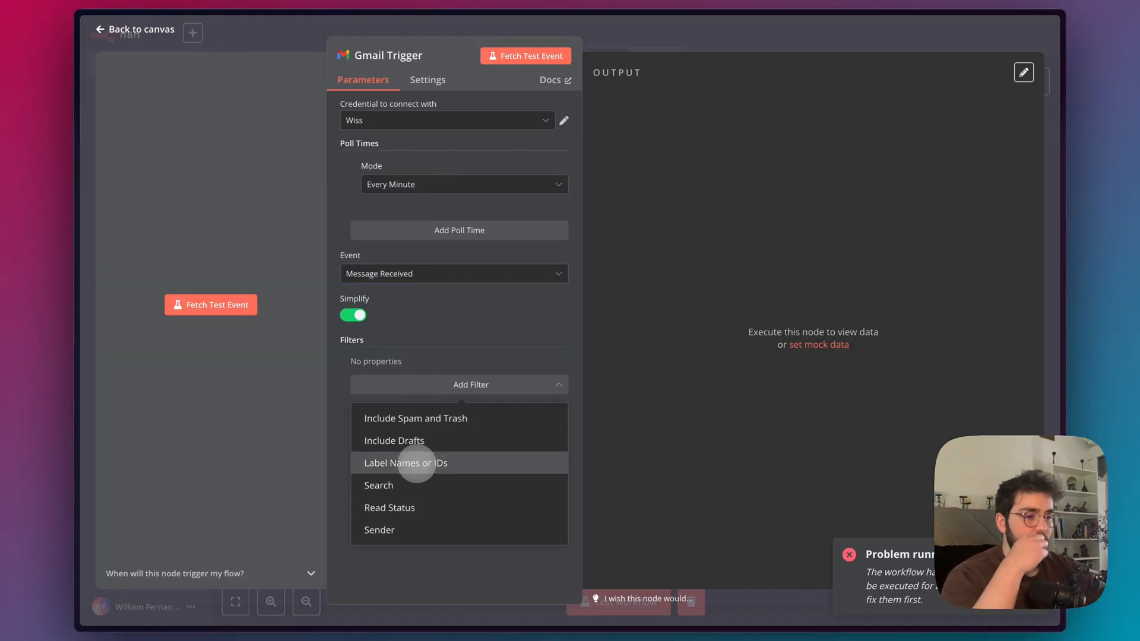
{"action": "left_click", "coordinate": [416, 463]}
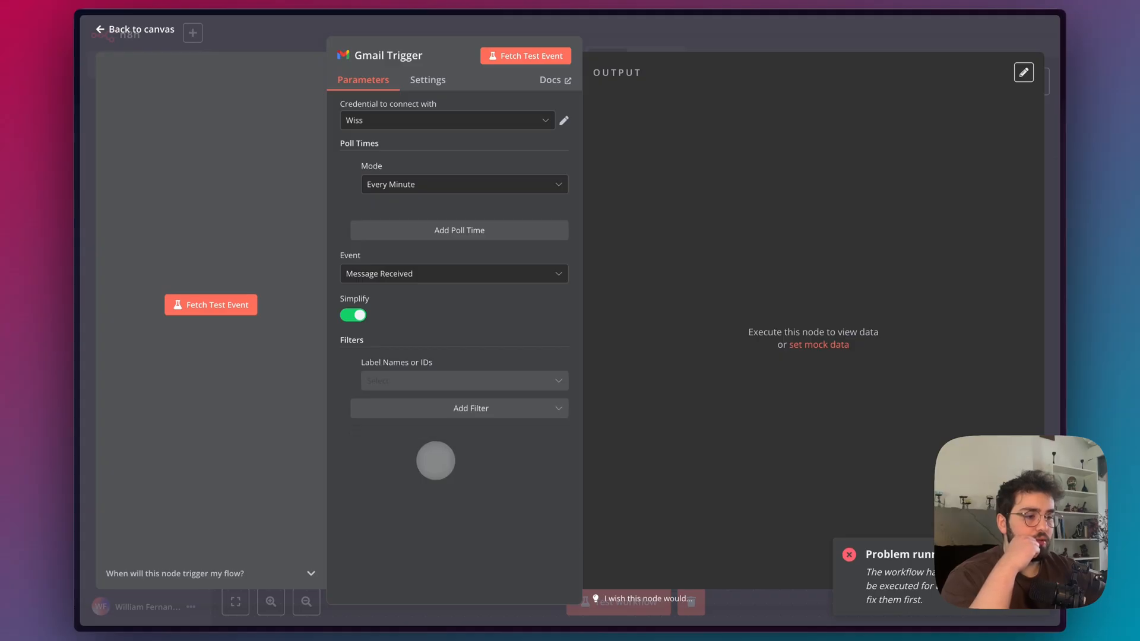
{"action": "scroll", "coordinate": [408, 465], "scroll_direction": "down", "scroll_amount": 5}
{"action": "scroll", "coordinate": [407, 470], "scroll_direction": "up", "scroll_amount": 2}
{"action": "left_click", "coordinate": [389, 449]}
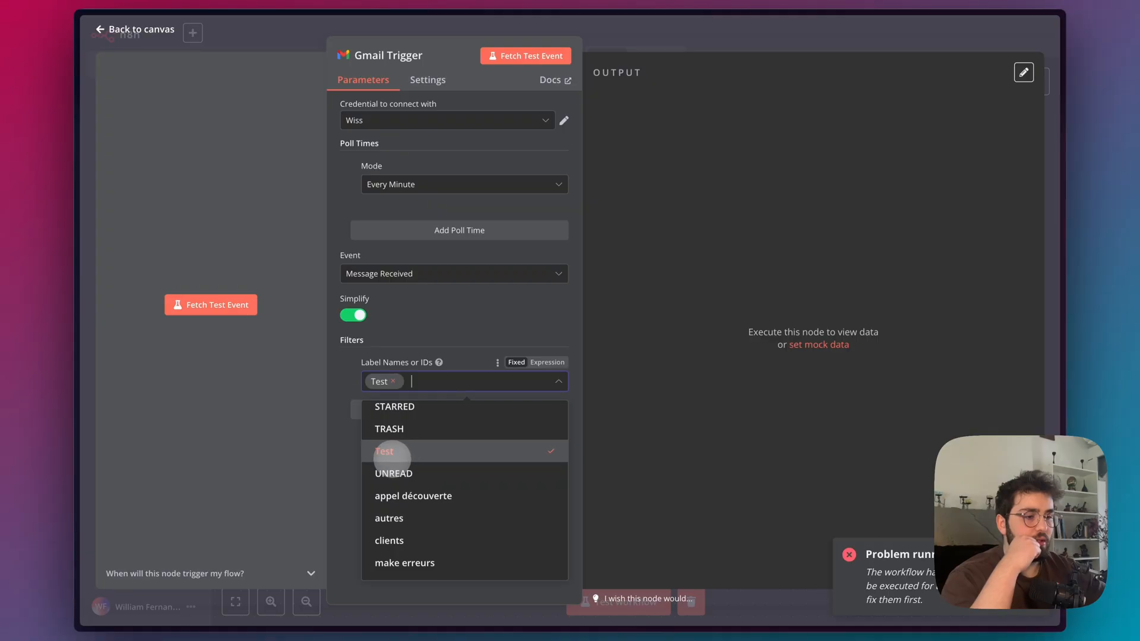
{"action": "left_click", "coordinate": [327, 458]}
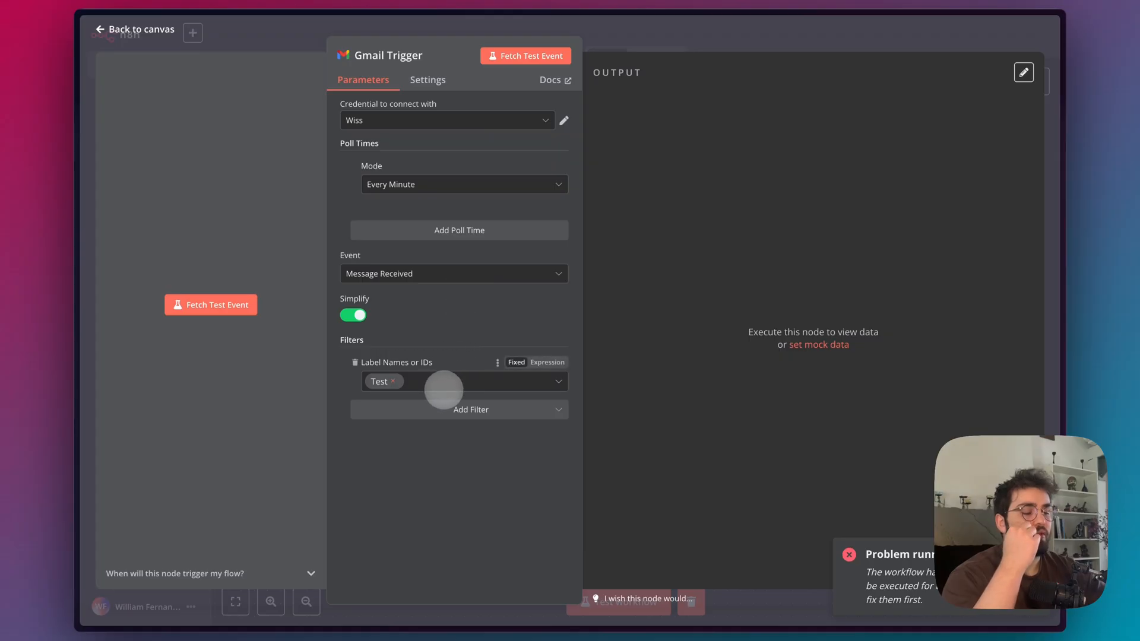
Check the emails carrying the Test label in Gmail and go back to the n8n workflow.
{"action": "mouse_move", "coordinate": [118, 291]}
{"action": "left_click", "coordinate": [137, 88]}
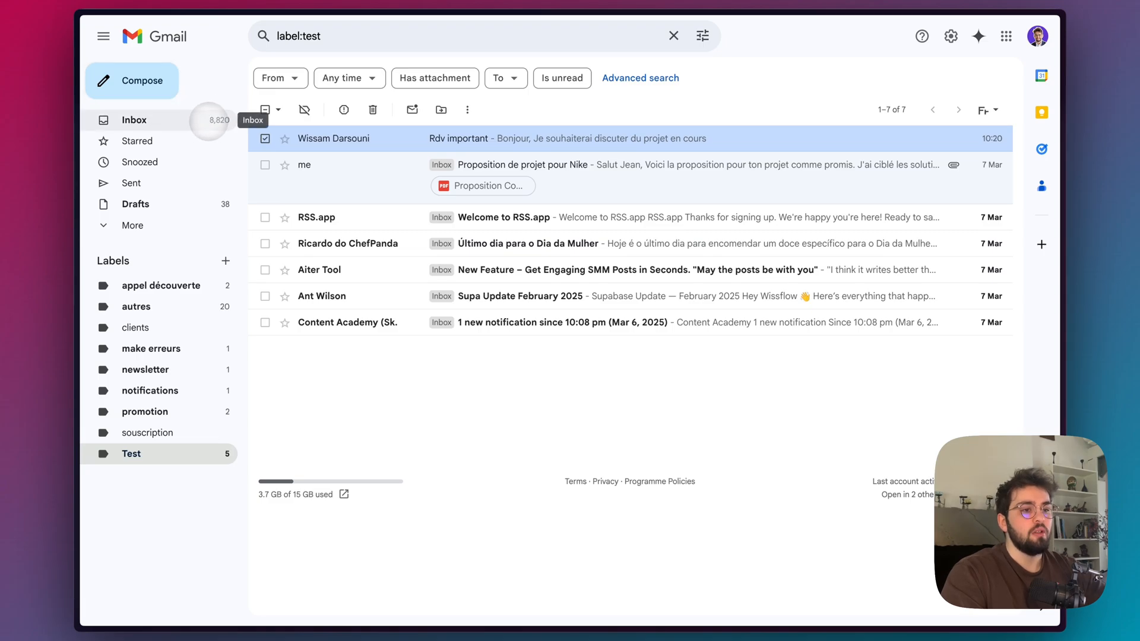
{"action": "mouse_move", "coordinate": [89, 119]}
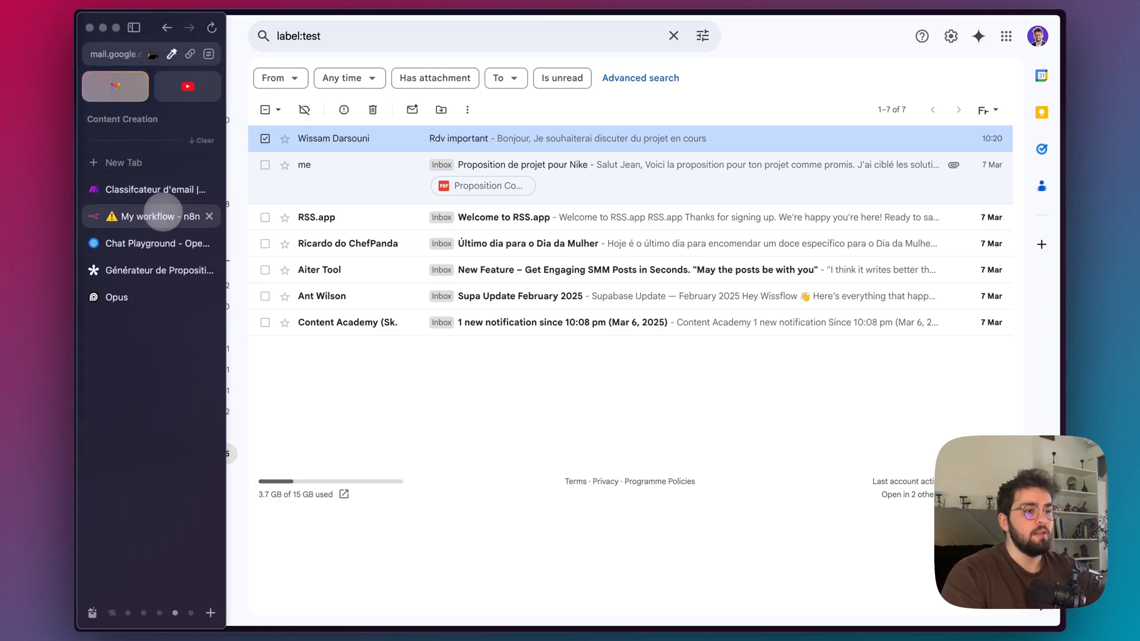
{"action": "left_click", "coordinate": [137, 215]}
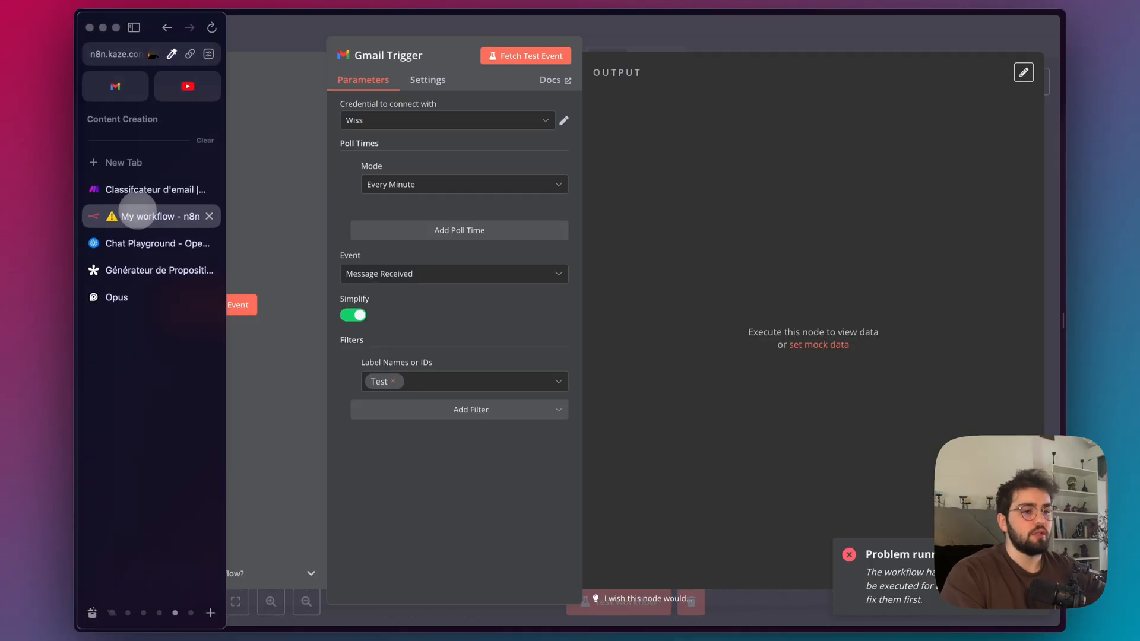
Add an AI Agent node after the Gmail Trigger and return to the canvas.
{"action": "left_click", "coordinate": [719, 40]}
{"action": "key", "text": "Tab"}
{"action": "left_click", "coordinate": [885, 156]}
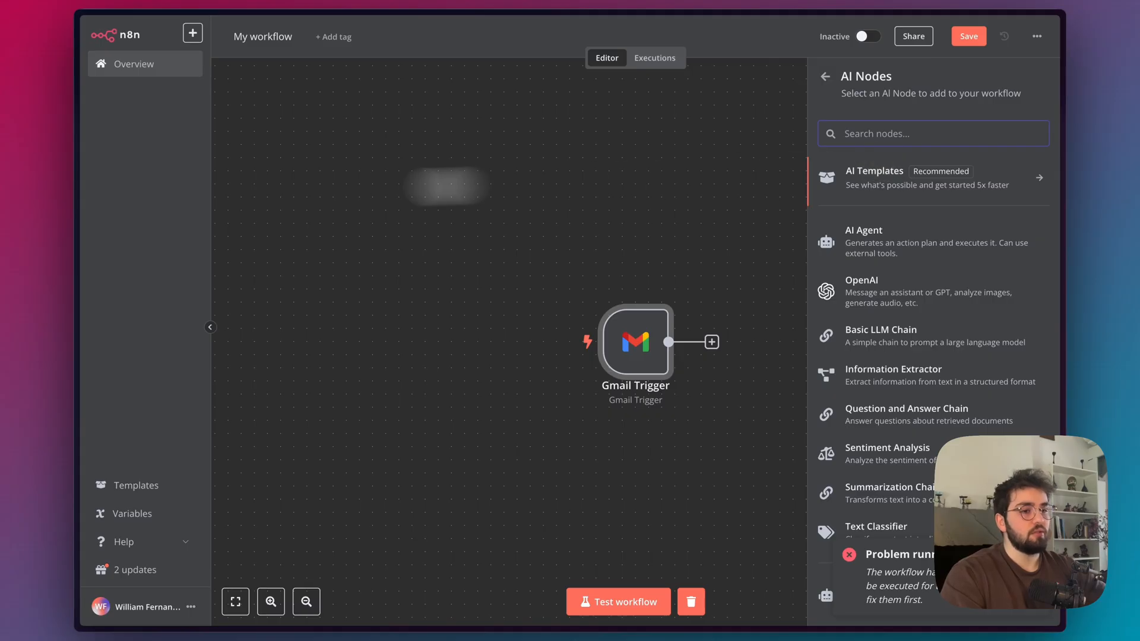
{"action": "mouse_move", "coordinate": [76, 191]}
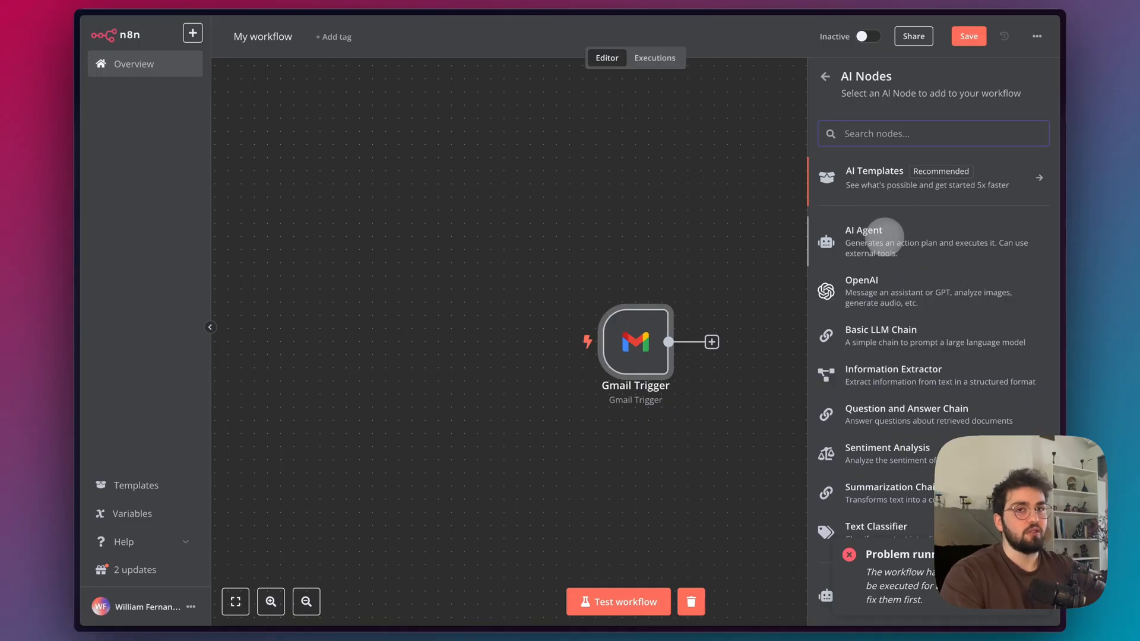
{"action": "left_click", "coordinate": [897, 244]}
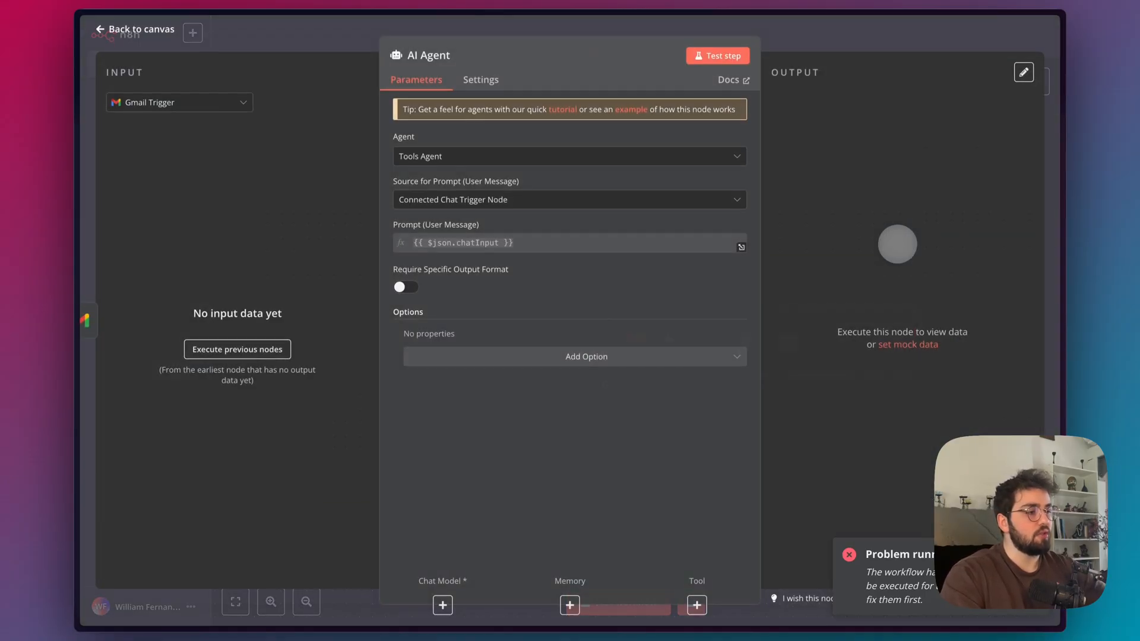
{"action": "left_click", "coordinate": [770, 24]}
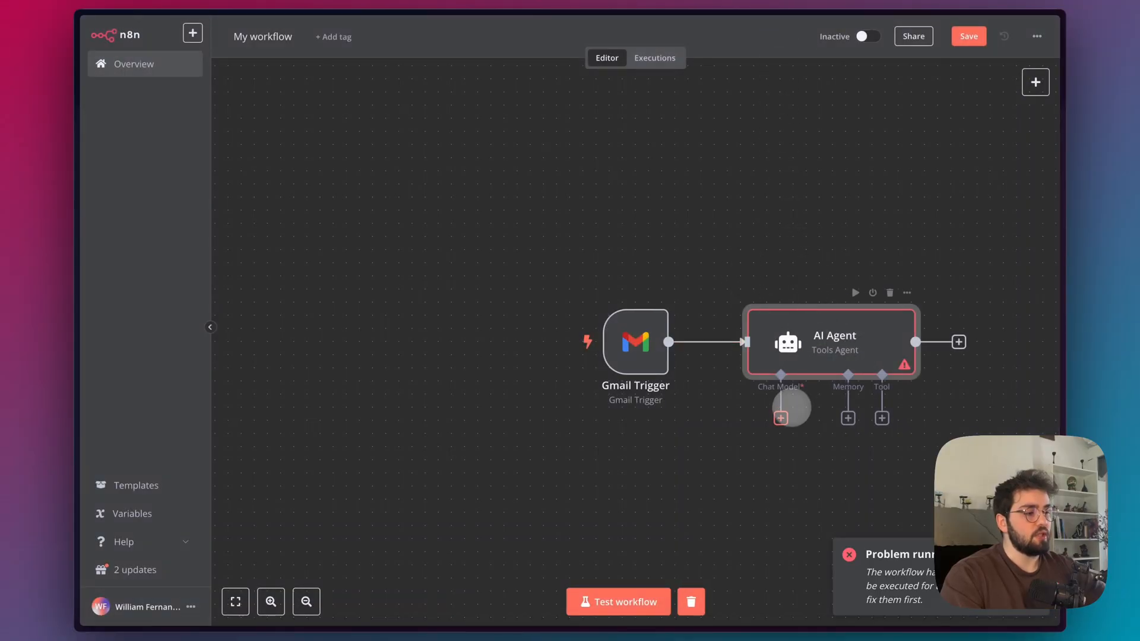
Attach an OpenAI Chat Model to the AI Agent, keeping gpt-4o-mini as its model.
{"action": "left_click", "coordinate": [781, 418]}
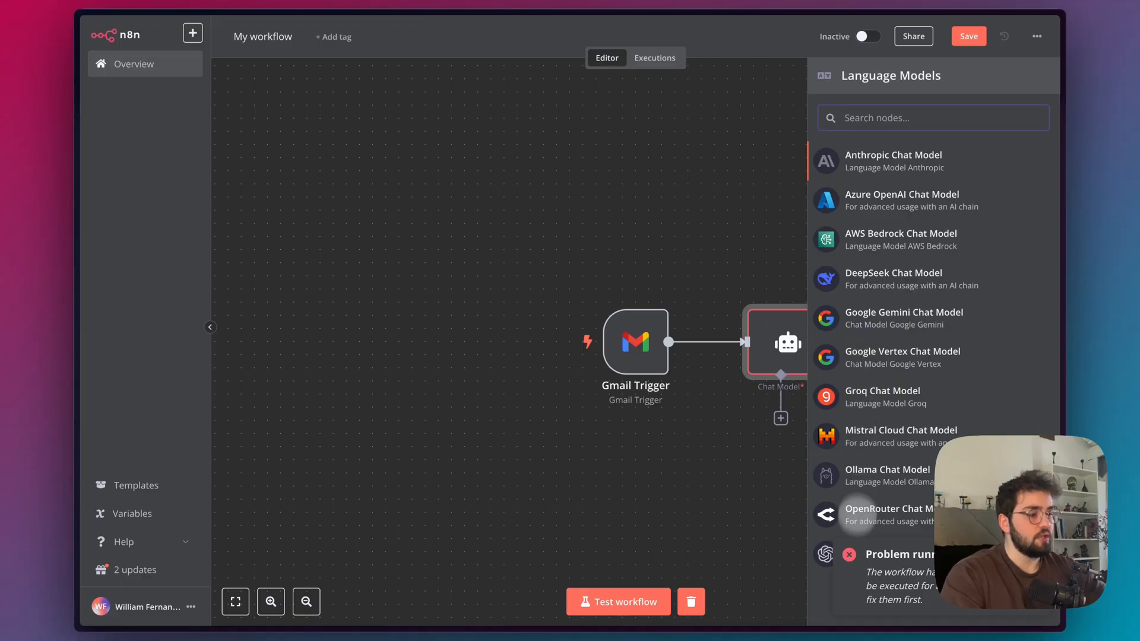
{"action": "left_click", "coordinate": [827, 554]}
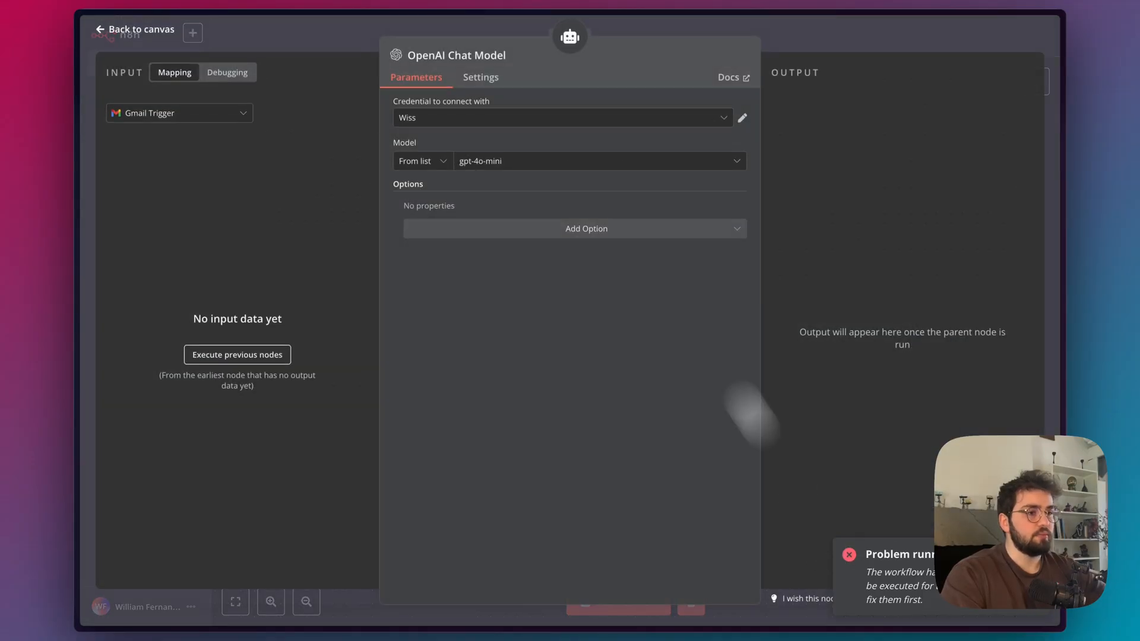
{"action": "left_click", "coordinate": [567, 161]}
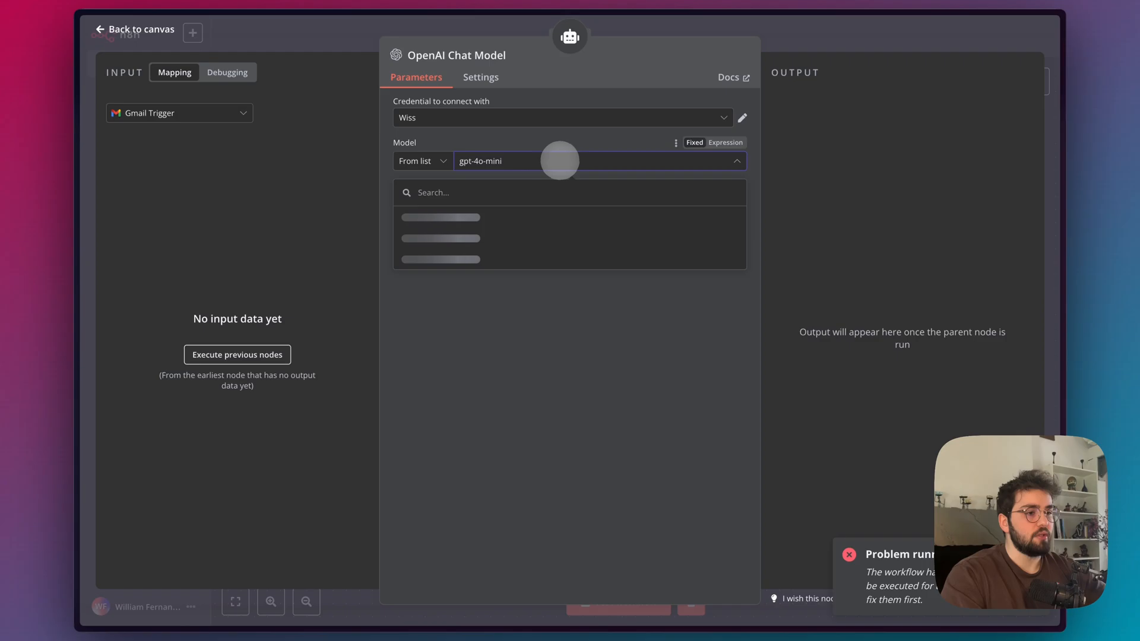
{"action": "left_click", "coordinate": [459, 193]}
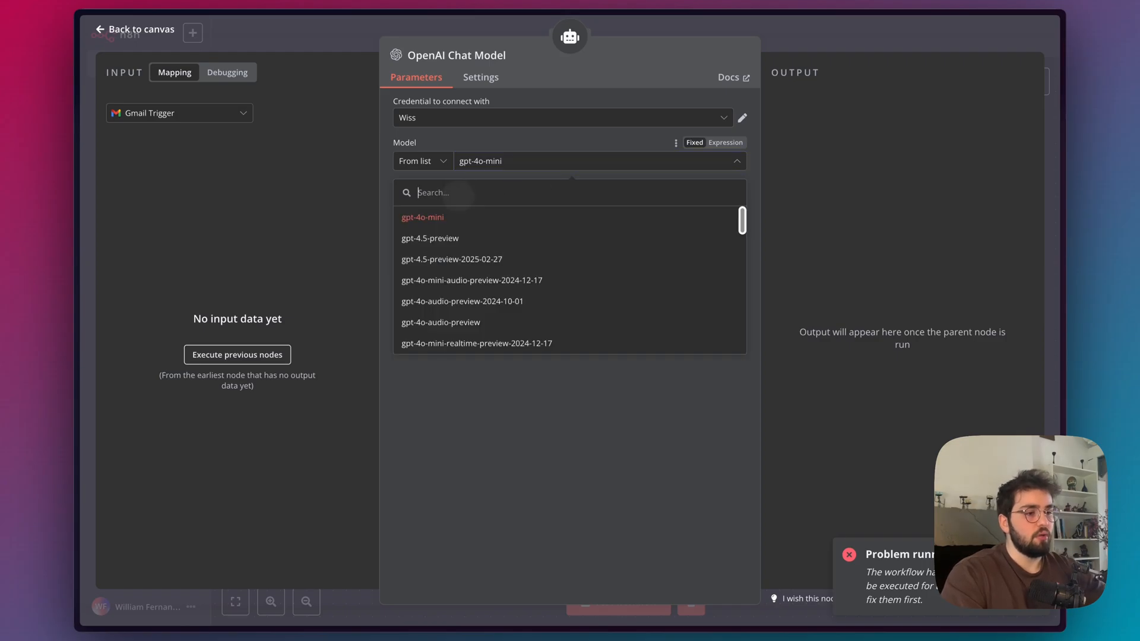
{"action": "left_click", "coordinate": [541, 121]}
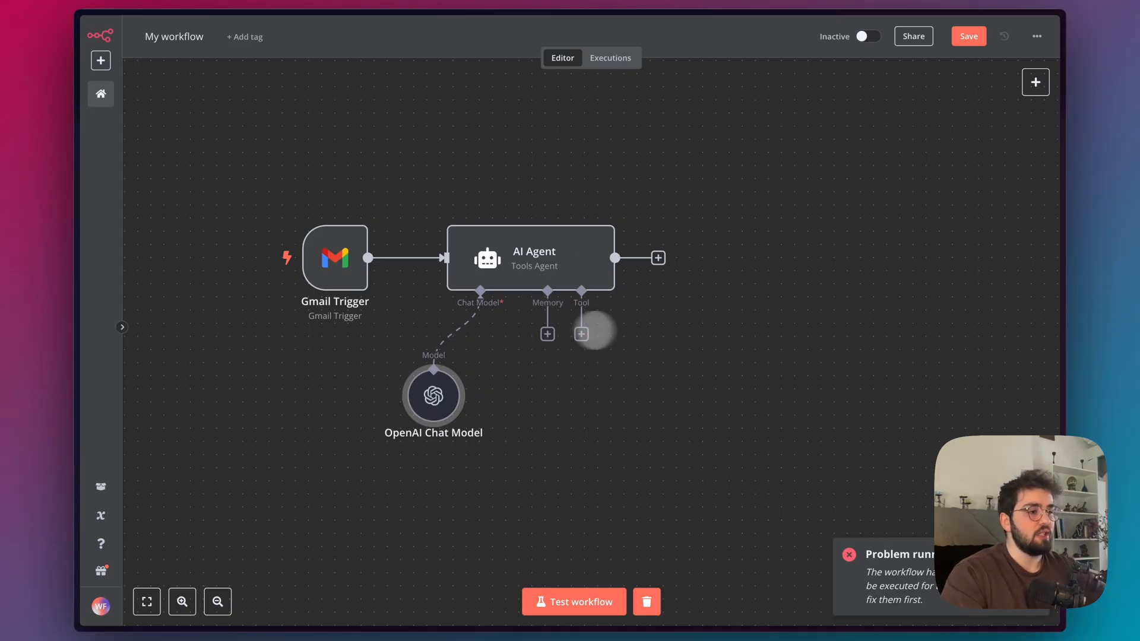
Browse the tools available to the AI Agent, search for gmail and add the Gmail Tool.
{"action": "left_click", "coordinate": [581, 333]}
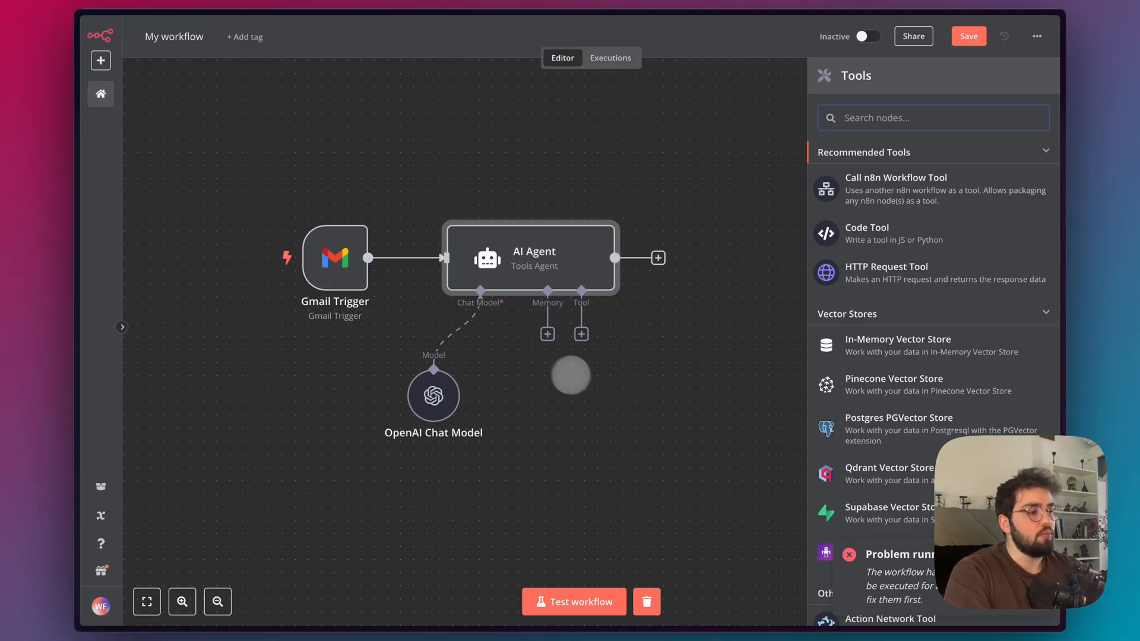
{"action": "scroll", "coordinate": [892, 316], "scroll_direction": "down", "scroll_amount": 8}
{"action": "scroll", "coordinate": [892, 316], "scroll_direction": "down", "scroll_amount": 20}
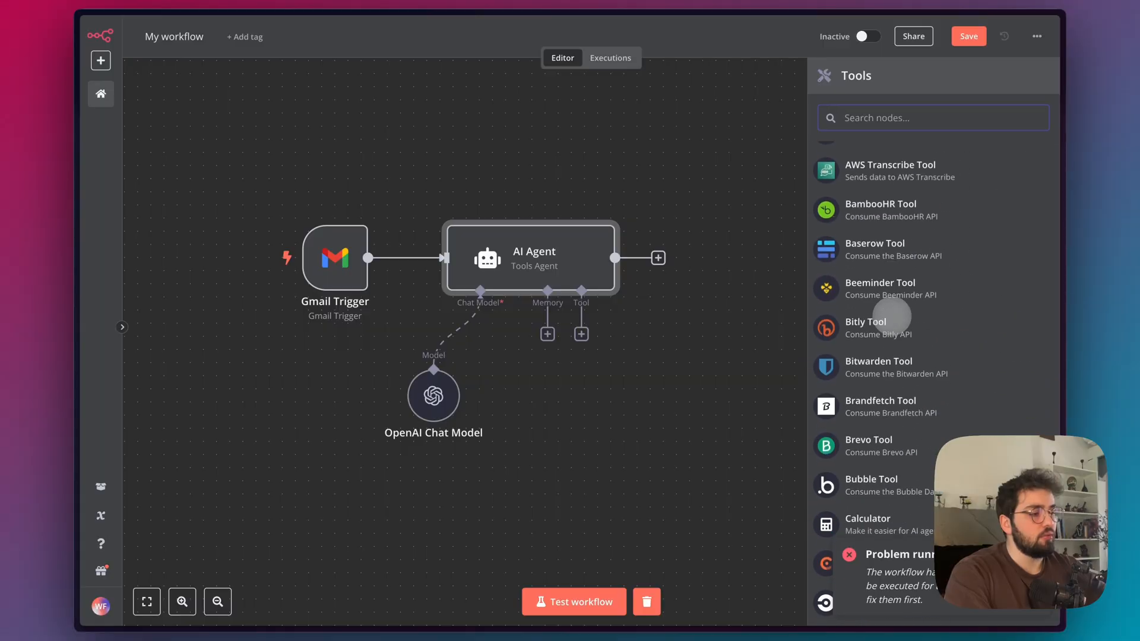
{"action": "scroll", "coordinate": [892, 316], "scroll_direction": "down", "scroll_amount": 8}
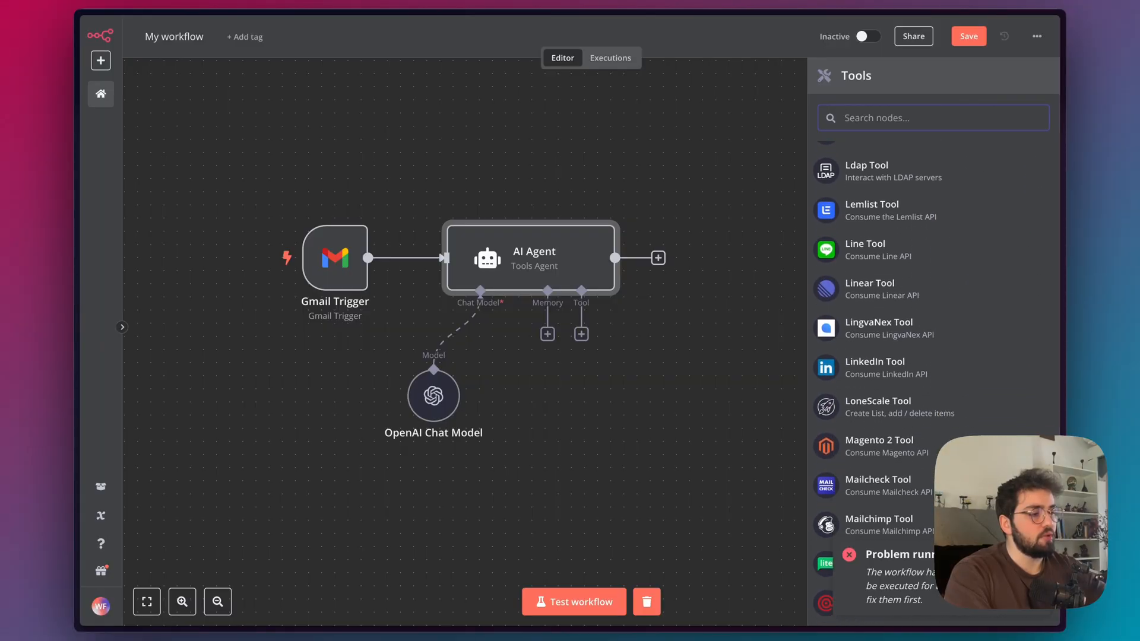
{"action": "scroll", "coordinate": [892, 316], "scroll_direction": "up", "scroll_amount": 20}
{"action": "scroll", "coordinate": [891, 315], "scroll_direction": "up", "scroll_amount": 10}
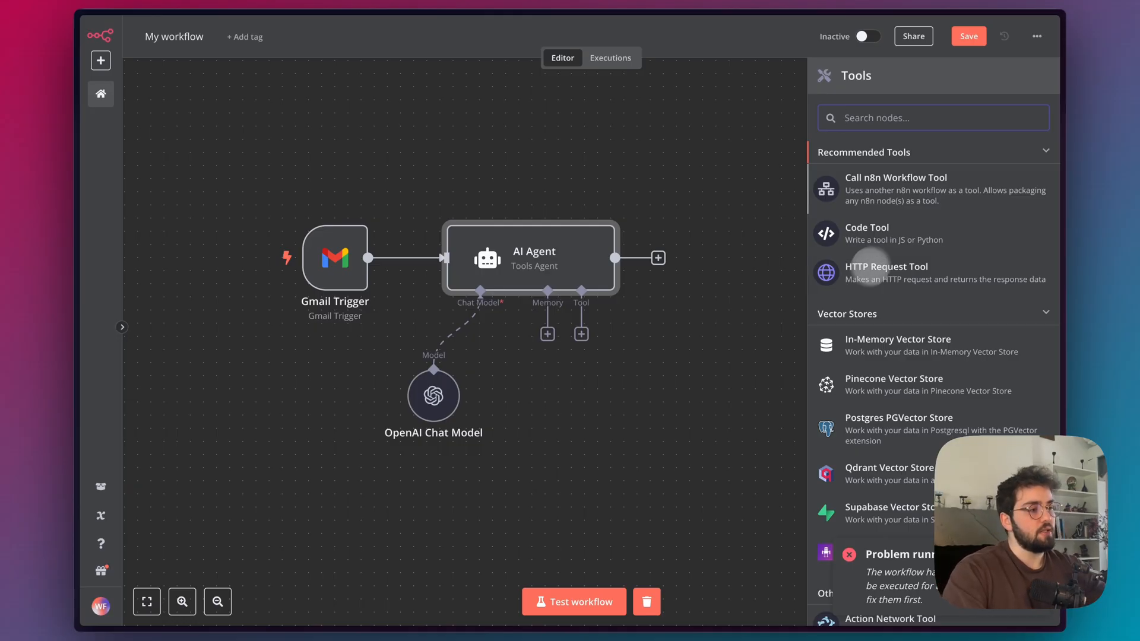
{"action": "type", "text": "gmail"}
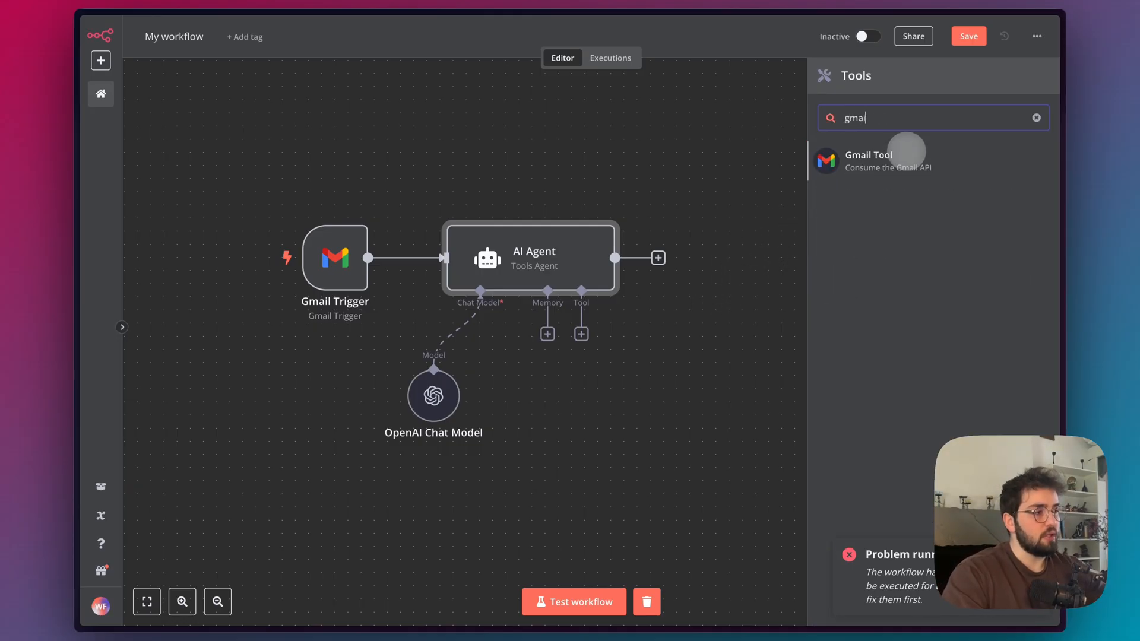
{"action": "left_click", "coordinate": [865, 153]}
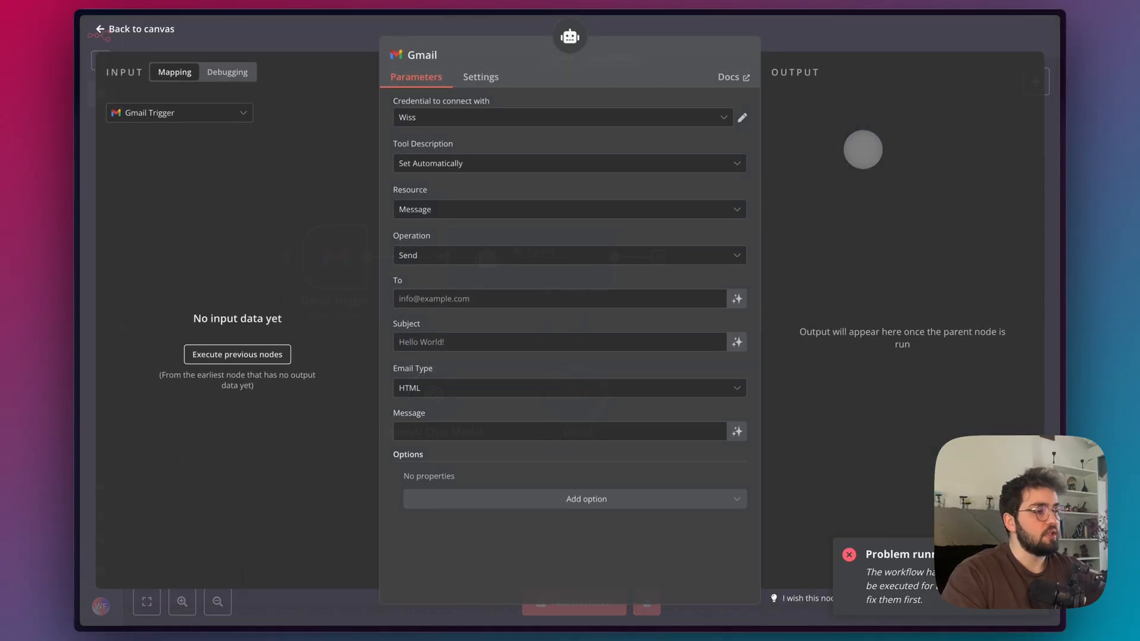
Examine the credential and tool description options of the Gmail tool without changing them.
{"action": "left_click", "coordinate": [455, 120]}
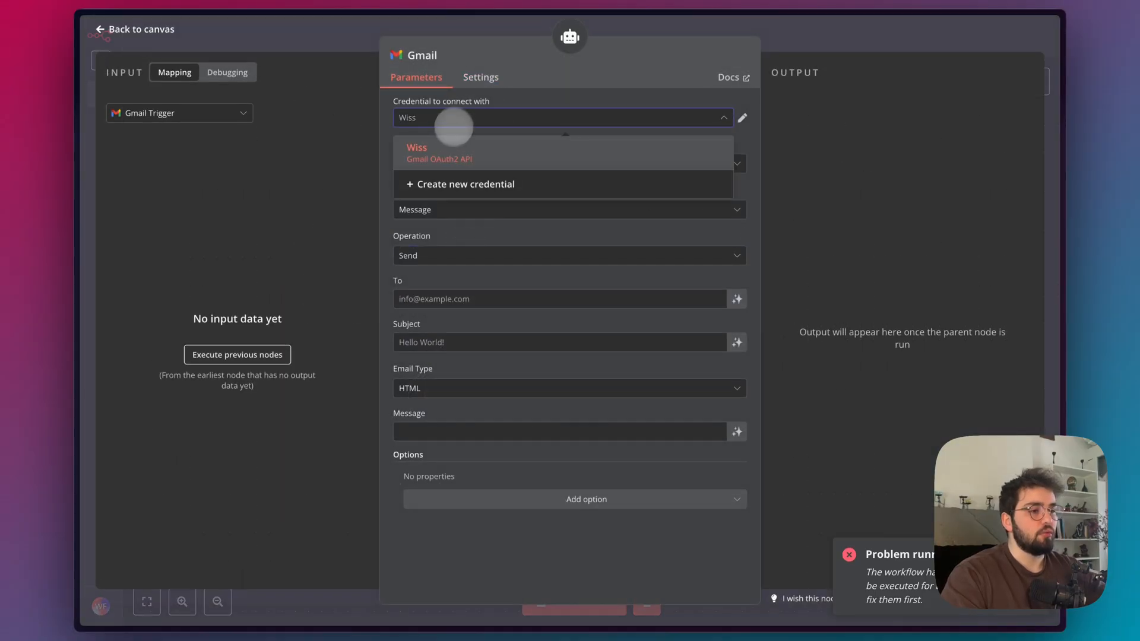
{"action": "left_click", "coordinate": [393, 121]}
{"action": "left_click", "coordinate": [448, 163]}
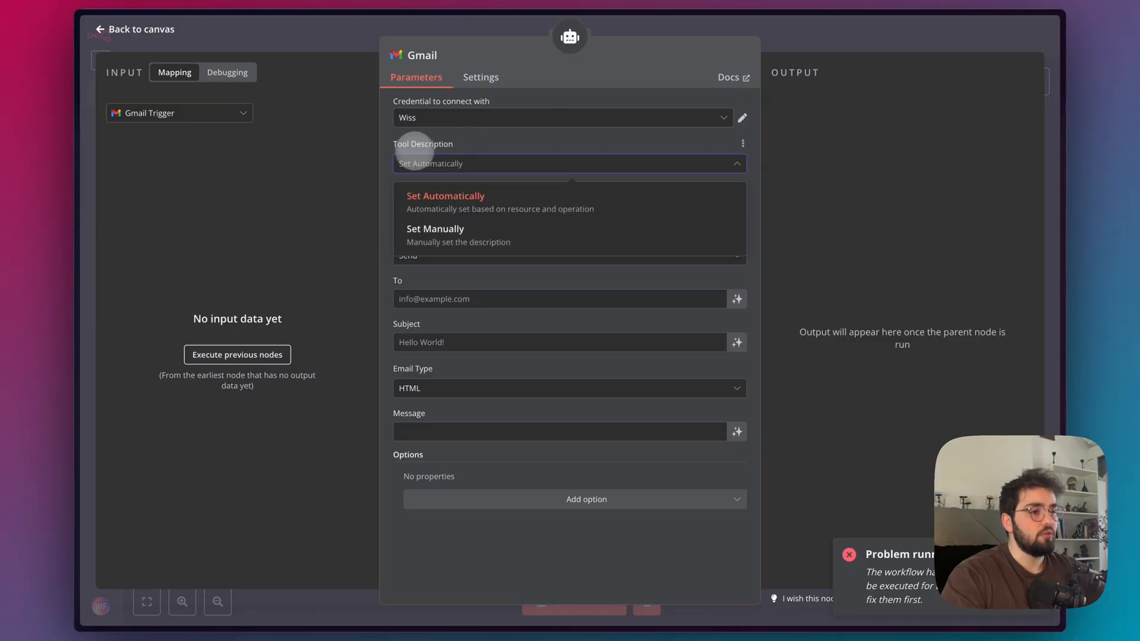
{"action": "left_click", "coordinate": [509, 146]}
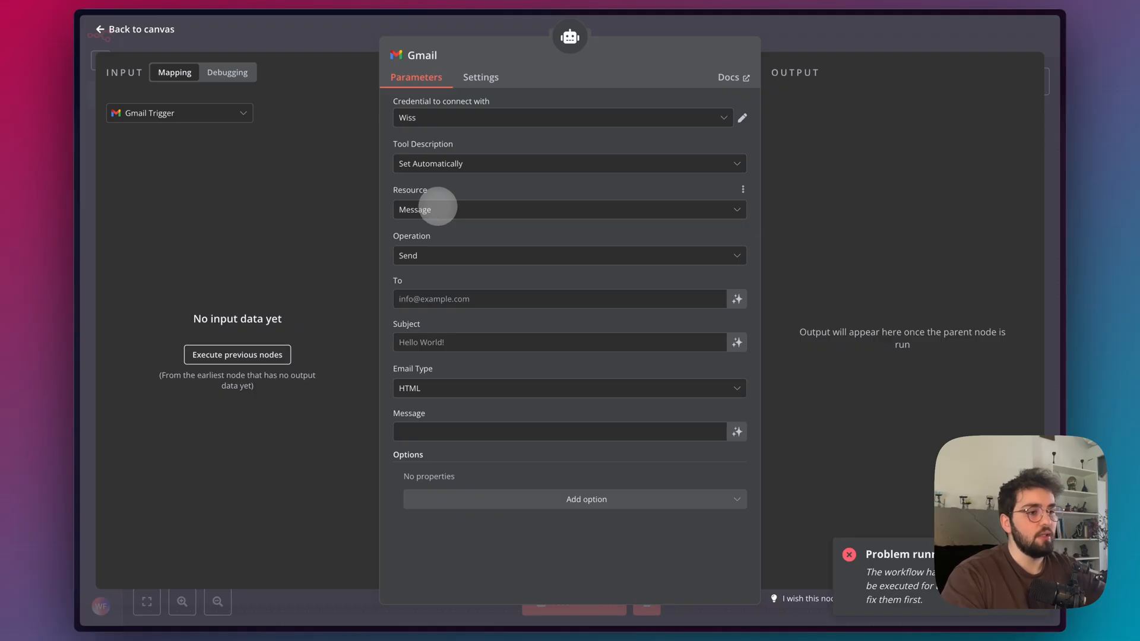
{"action": "left_click", "coordinate": [438, 208]}
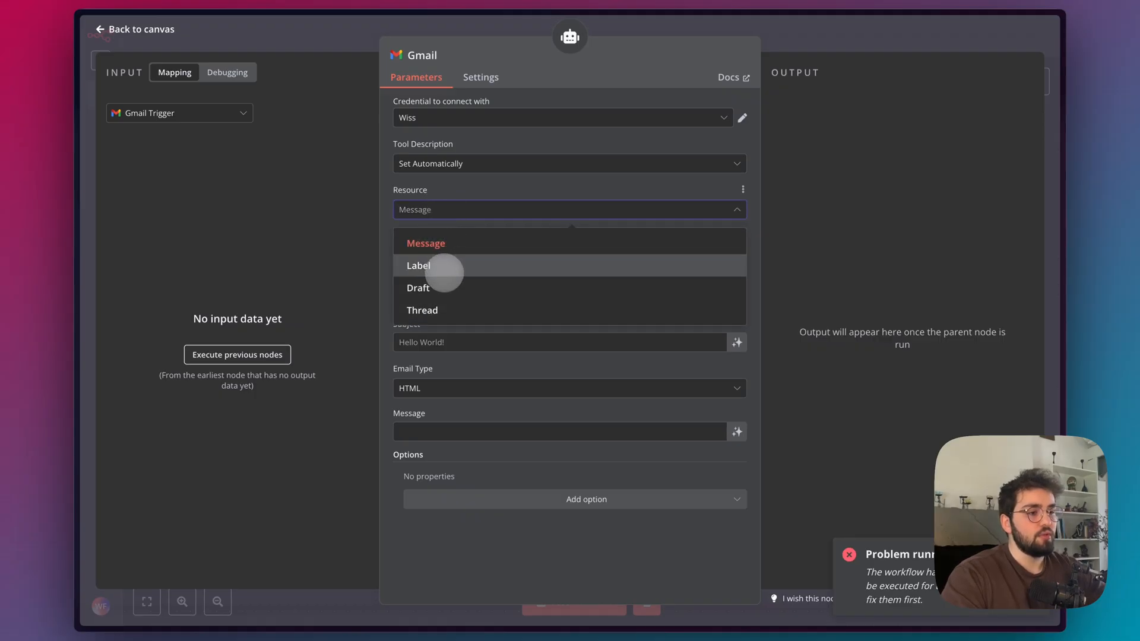
{"action": "left_click", "coordinate": [444, 273]}
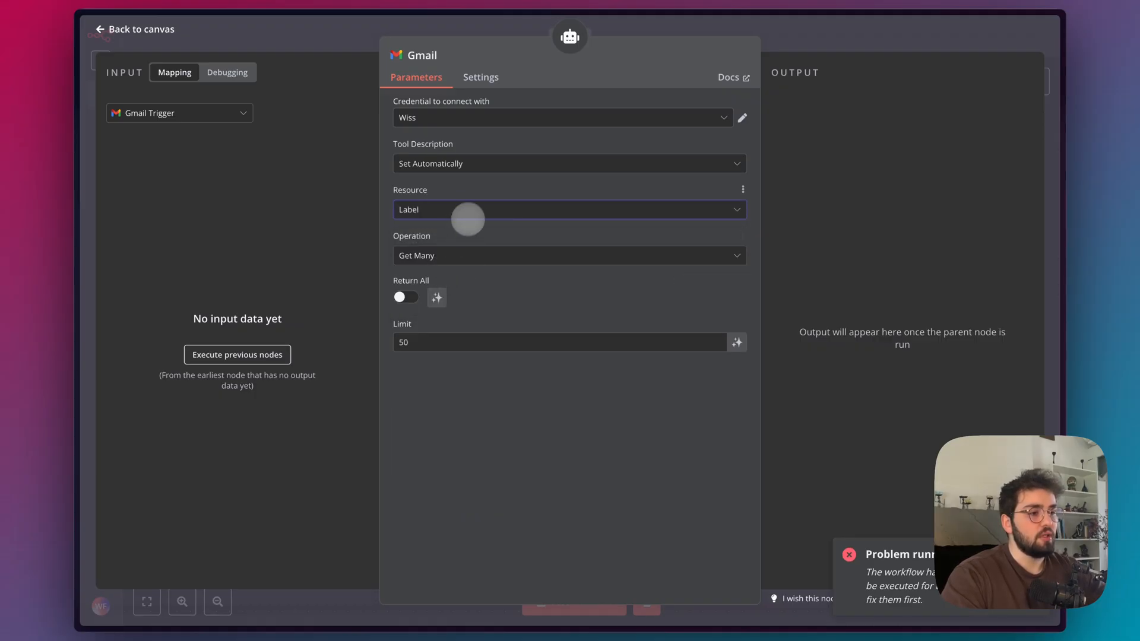
{"action": "left_click", "coordinate": [468, 217]}
{"action": "left_click", "coordinate": [445, 244]}
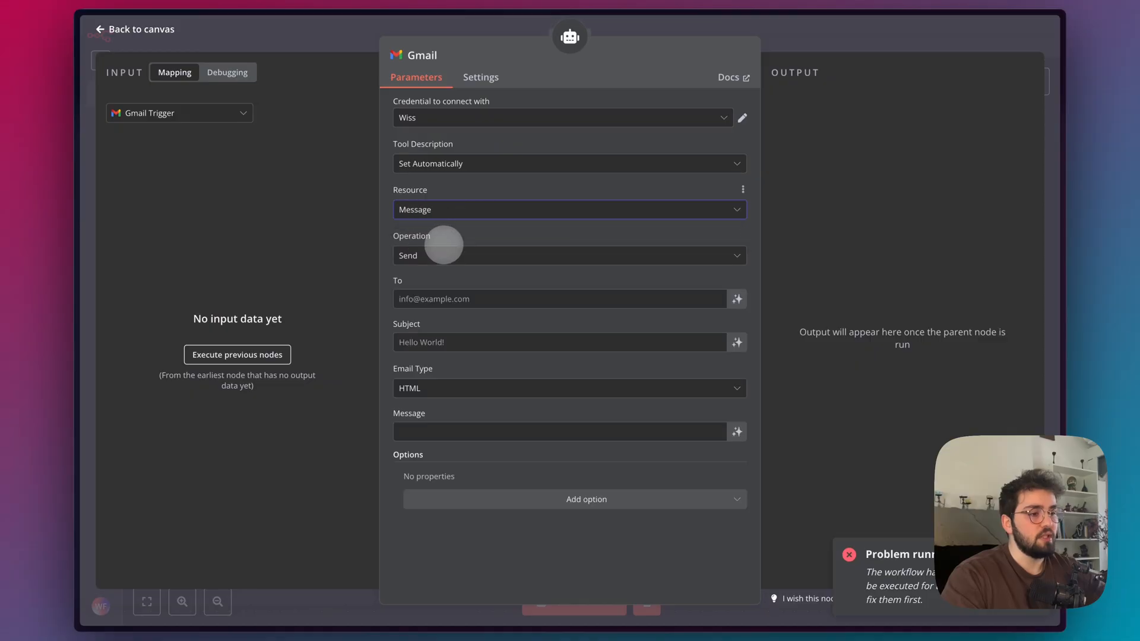
Review the Gmail tool's message operations and set the operation to Add Label.
{"action": "scroll", "coordinate": [437, 378], "scroll_direction": "up", "scroll_amount": 1}
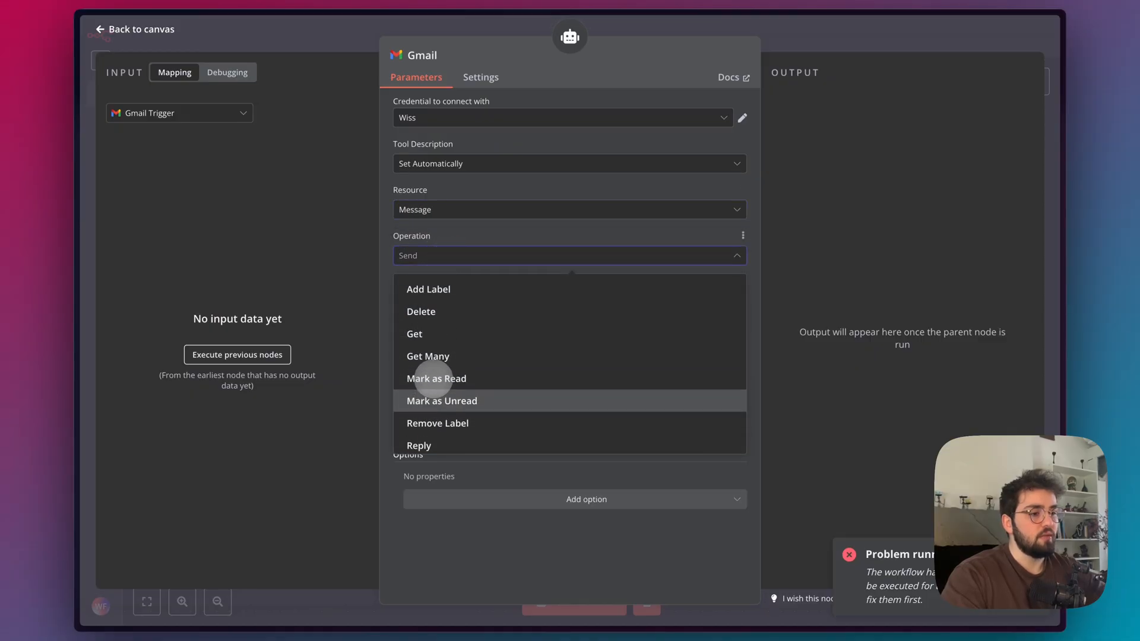
{"action": "scroll", "coordinate": [437, 291], "scroll_direction": "down", "scroll_amount": 2}
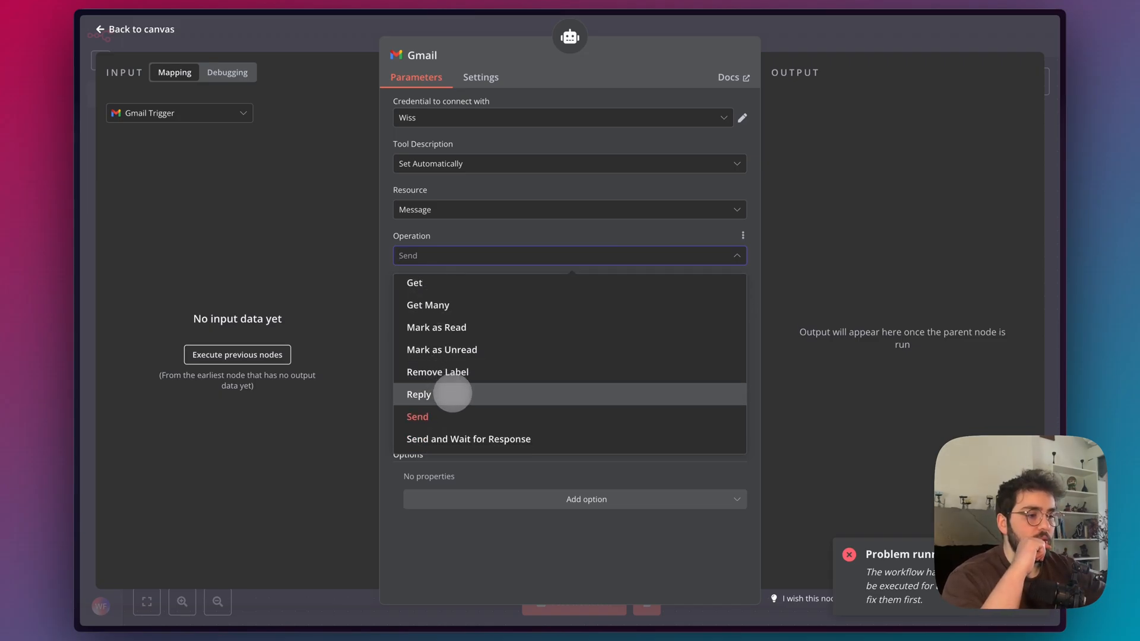
{"action": "scroll", "coordinate": [447, 318], "scroll_direction": "up", "scroll_amount": 2}
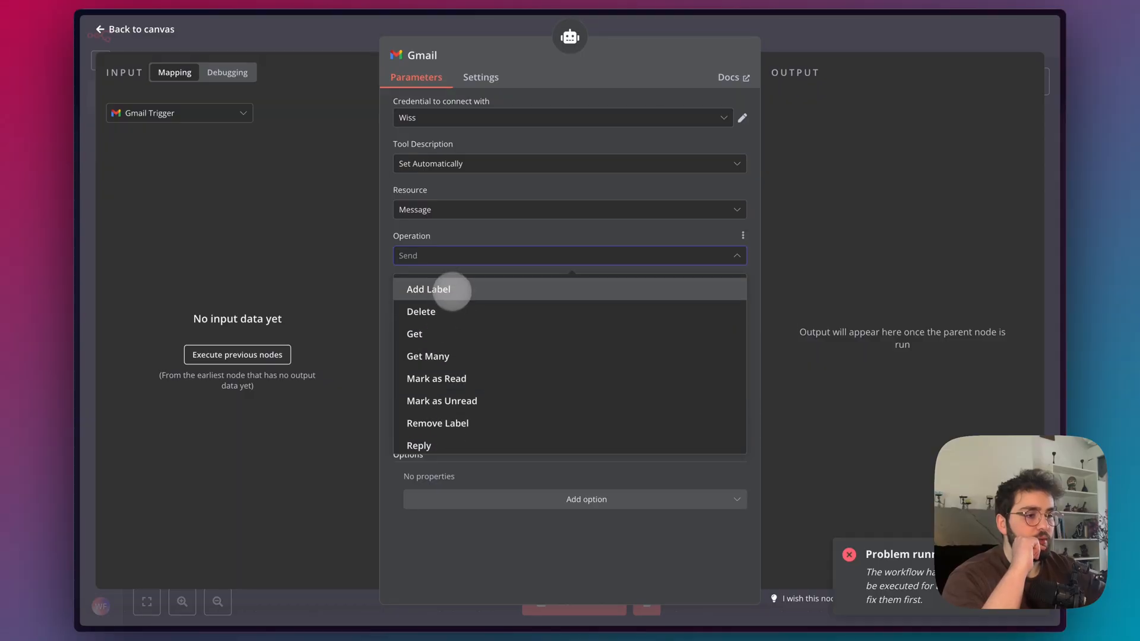
{"action": "left_click", "coordinate": [440, 289]}
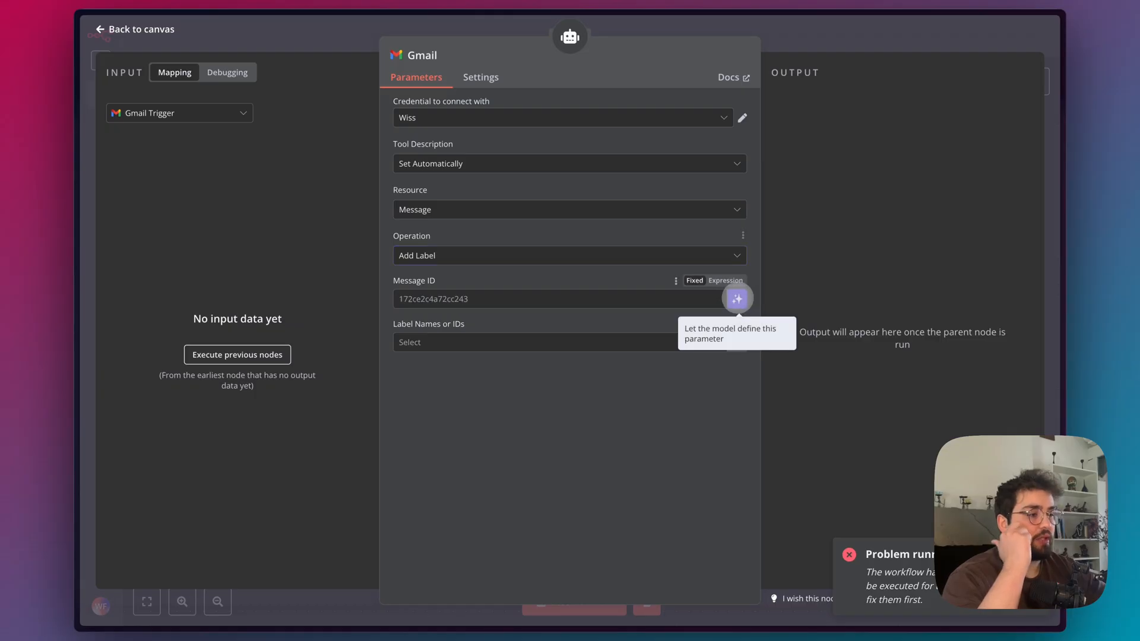
Have the model supply the Message ID and leave the field as the expression {{ $fromAI('Message_ID', ``, 'string') }}.
{"action": "left_click", "coordinate": [737, 299]}
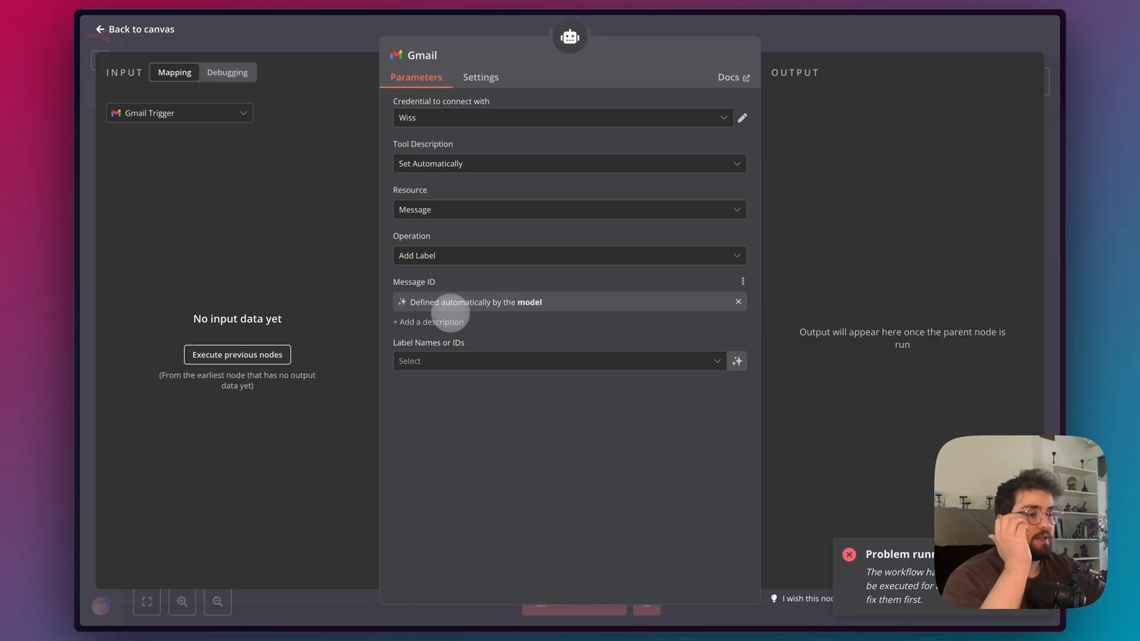
{"action": "left_click", "coordinate": [442, 321]}
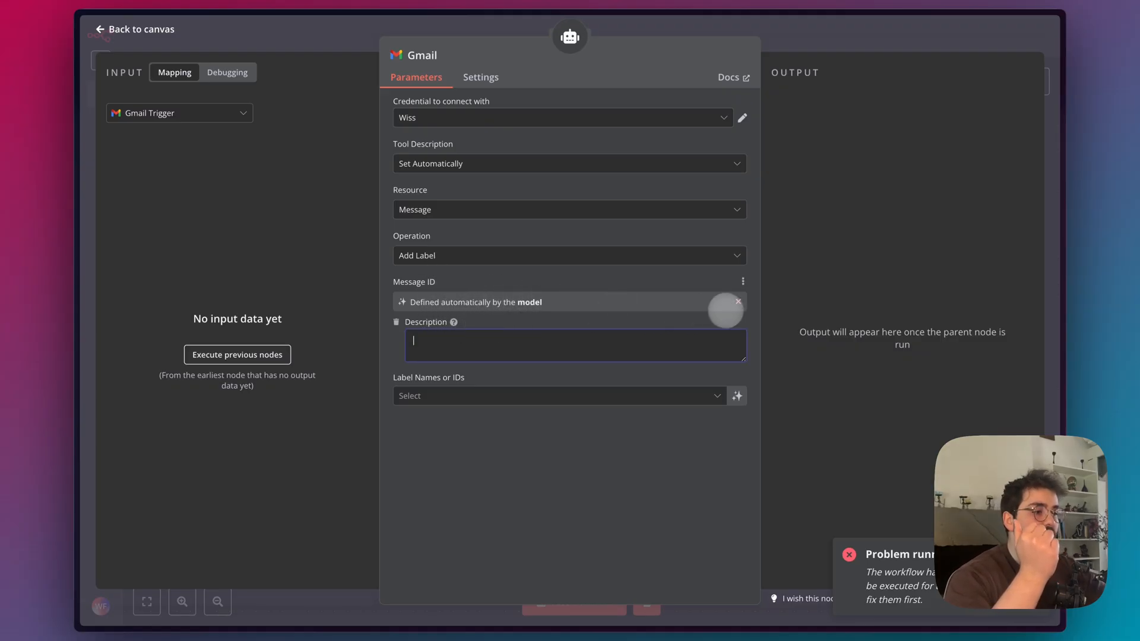
{"action": "left_click", "coordinate": [738, 301]}
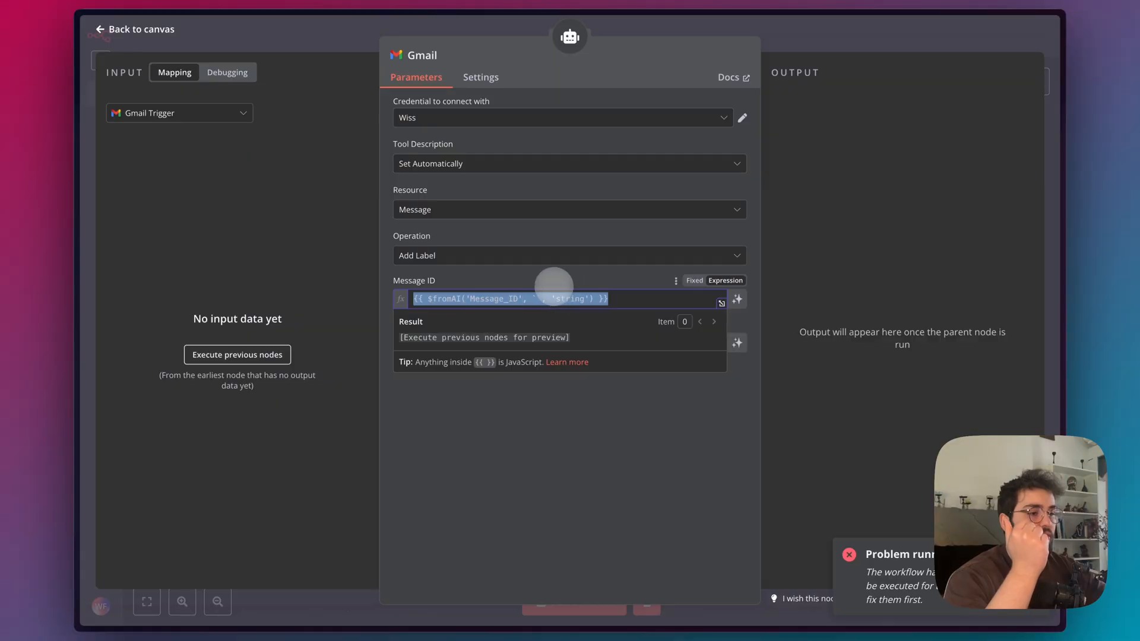
{"action": "left_click", "coordinate": [528, 278]}
{"action": "left_click", "coordinate": [613, 297]}
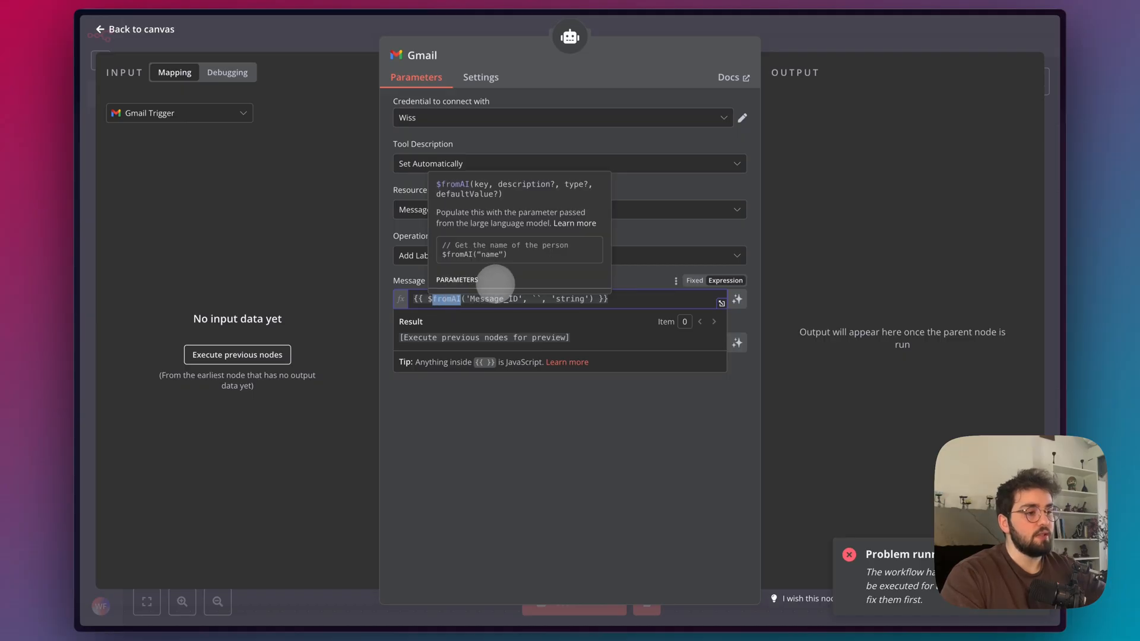
{"action": "left_click", "coordinate": [649, 279]}
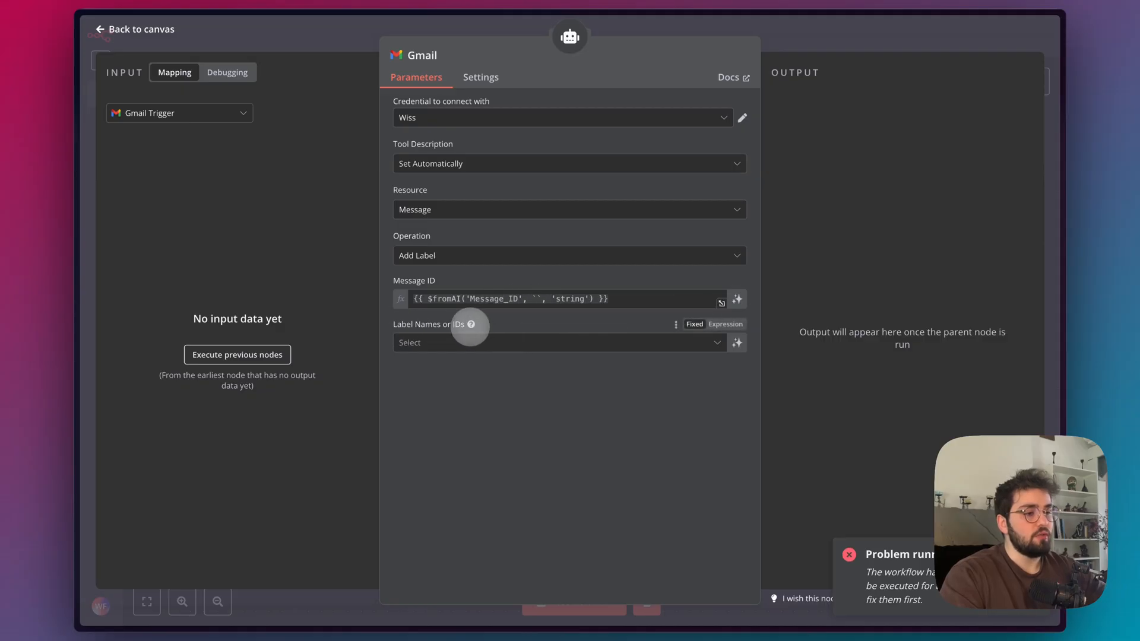
Look through the available Gmail labels and let the model define Label Names or IDs automatically.
{"action": "mouse_move", "coordinate": [470, 324]}
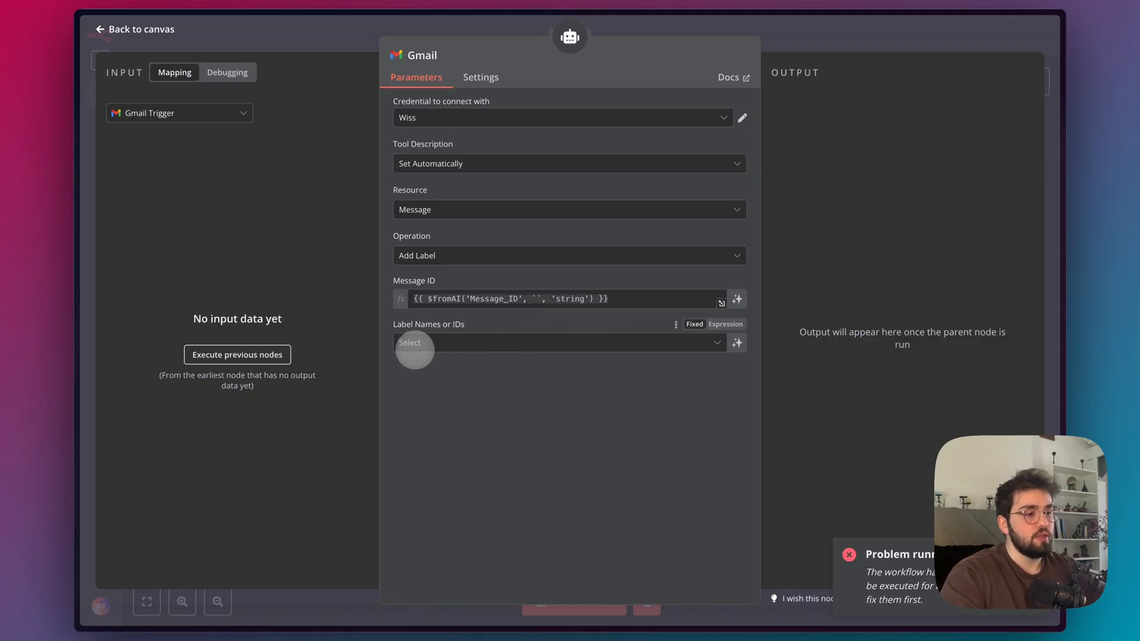
{"action": "left_click", "coordinate": [416, 343]}
{"action": "scroll", "coordinate": [443, 466], "scroll_direction": "down", "scroll_amount": 5}
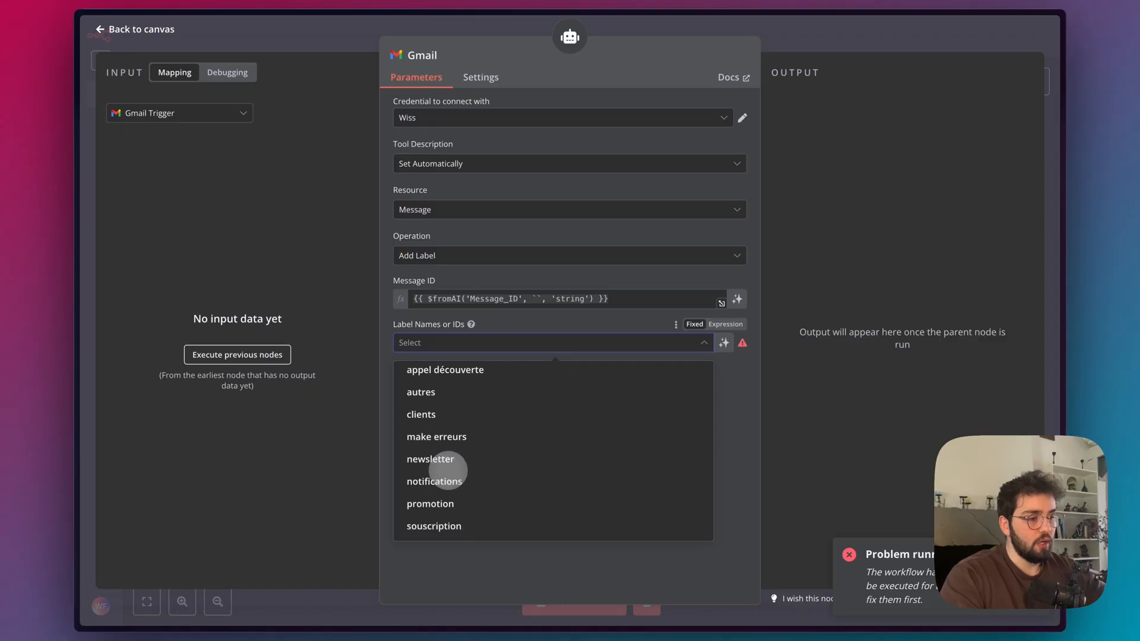
{"action": "left_click", "coordinate": [510, 343]}
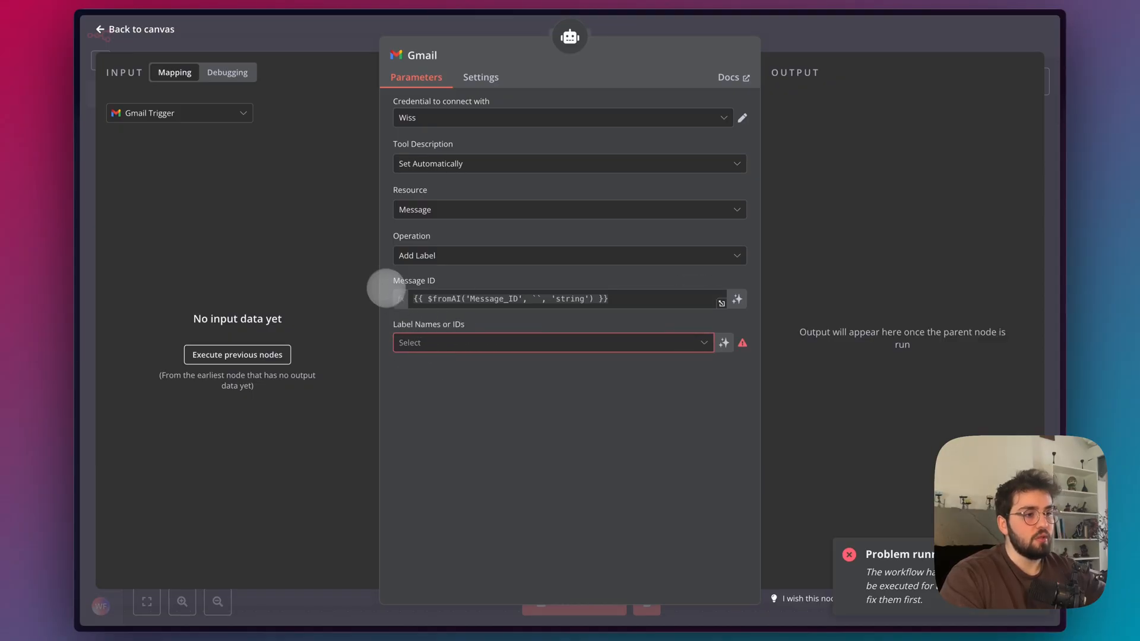
{"action": "left_click", "coordinate": [656, 344]}
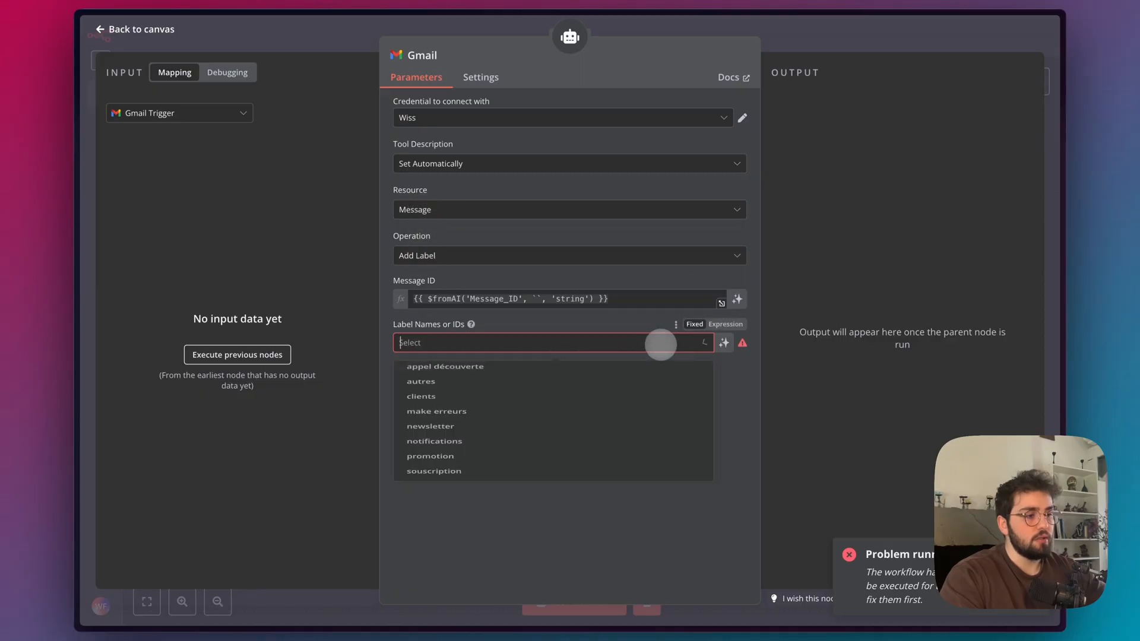
{"action": "scroll", "coordinate": [505, 419], "scroll_direction": "up", "scroll_amount": 3}
{"action": "scroll", "coordinate": [497, 428], "scroll_direction": "down", "scroll_amount": 3}
{"action": "left_click", "coordinate": [460, 437]}
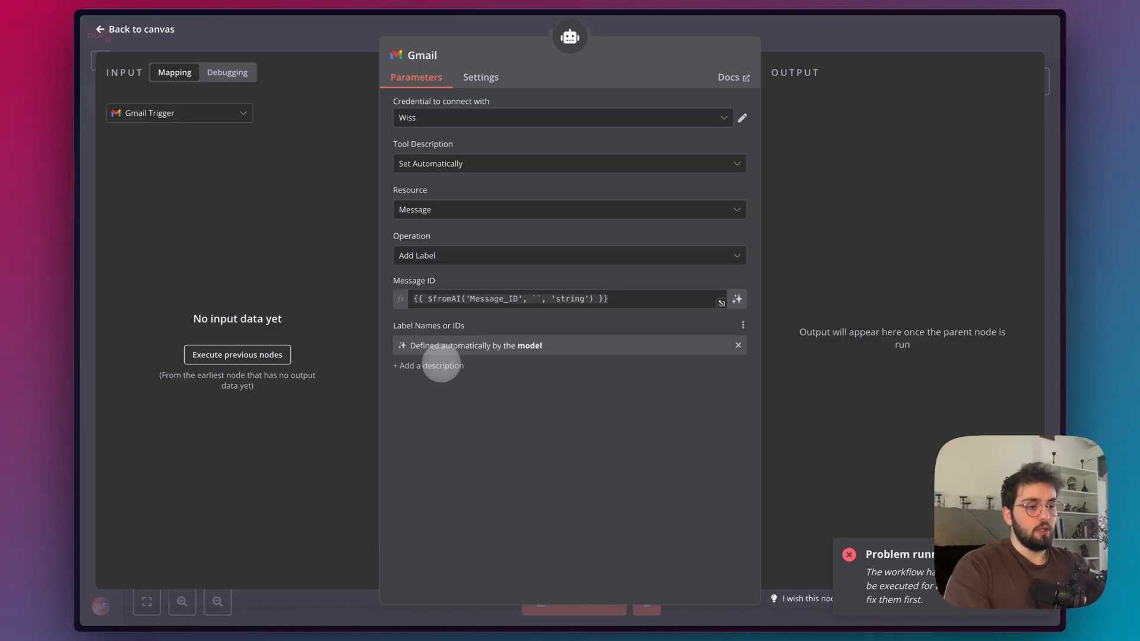
Let the model define the Gmail tool's Message ID with the description "This is the message ID of the email", and move the tool node rightward.
{"action": "left_click", "coordinate": [737, 299]}
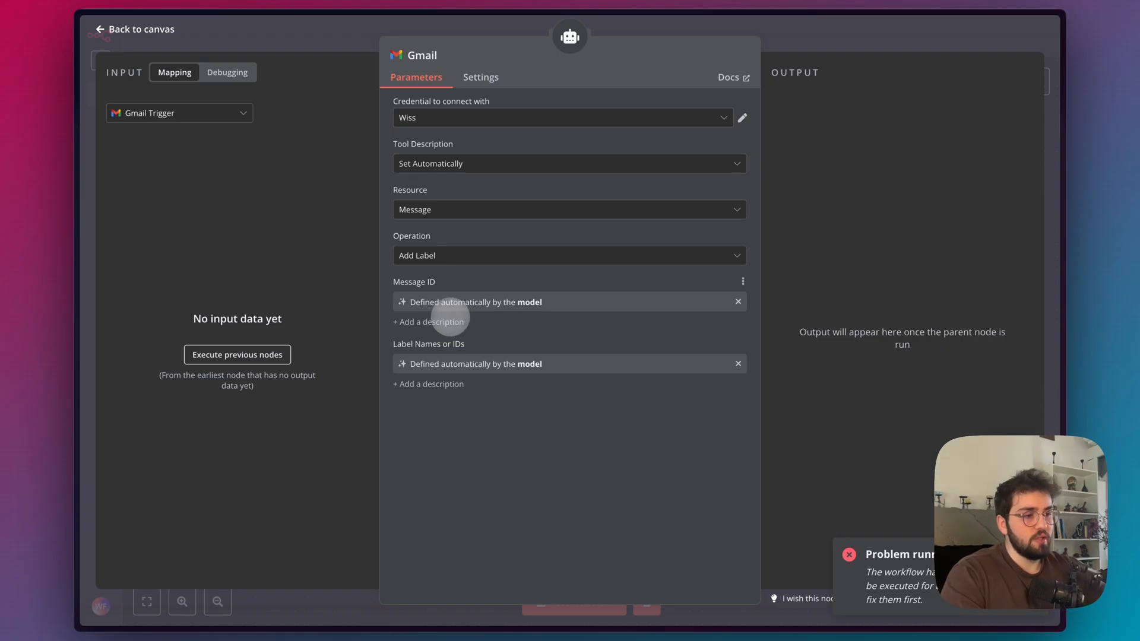
{"action": "left_click", "coordinate": [446, 322]}
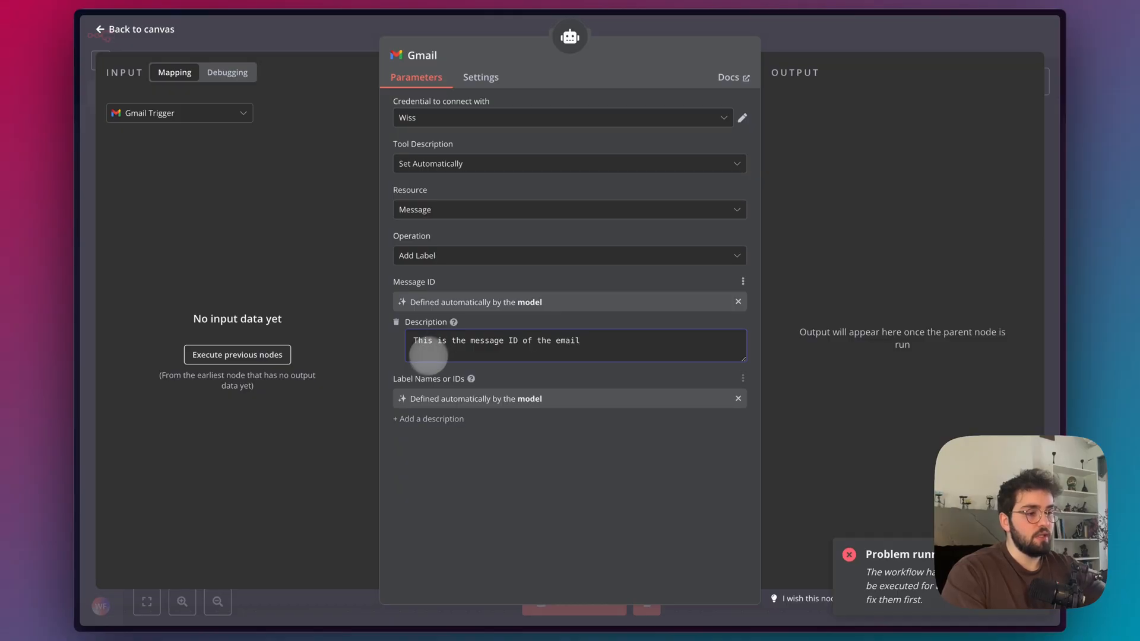
{"action": "left_click", "coordinate": [434, 418]}
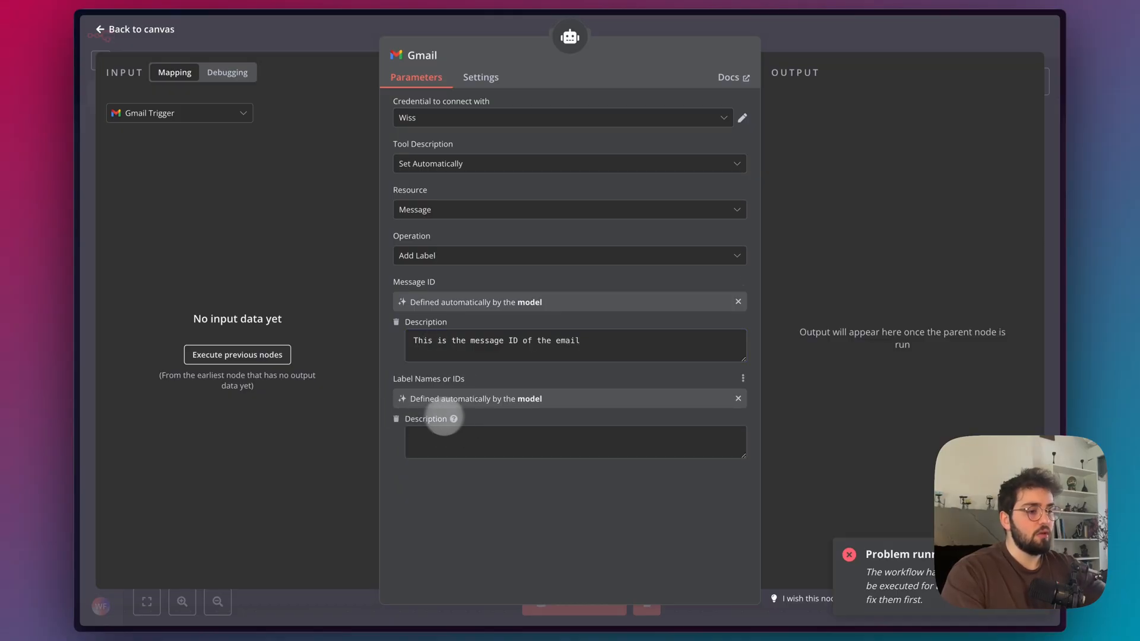
{"action": "left_click", "coordinate": [396, 418]}
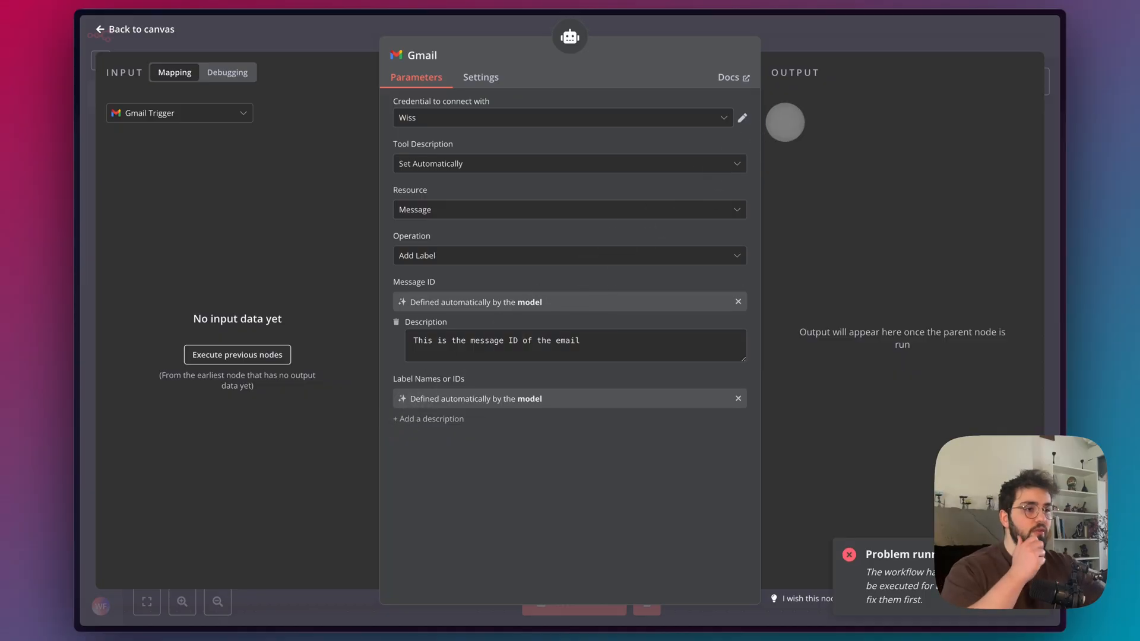
{"action": "left_click", "coordinate": [844, 31]}
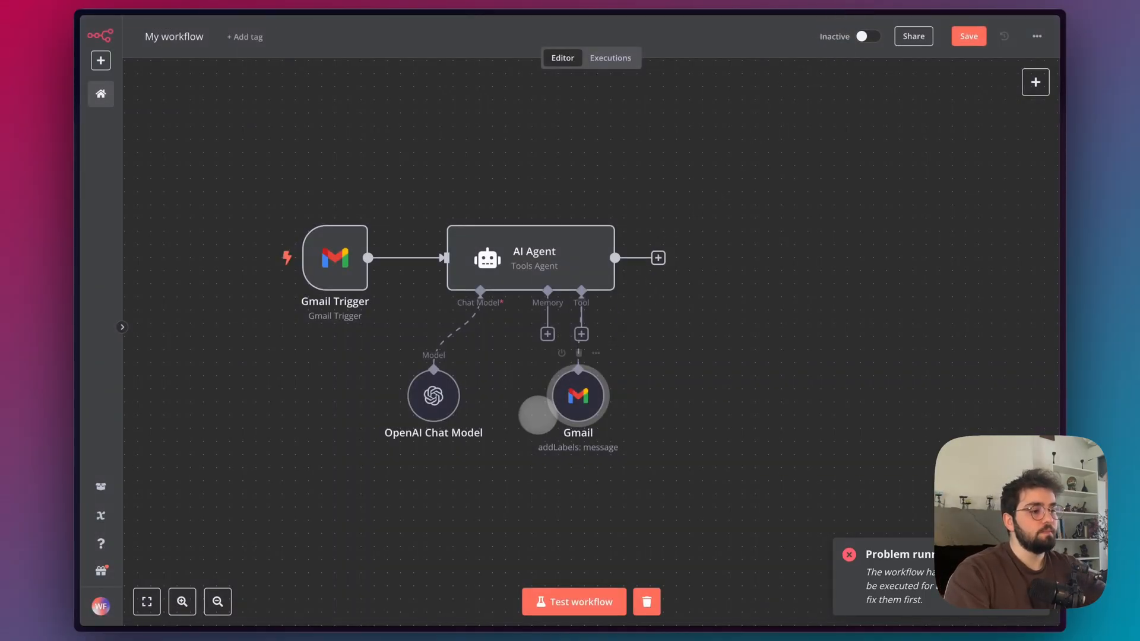
{"action": "left_click_drag", "start_coordinate": [579, 409], "coordinate": [712, 408]}
Copy the classification system prompt from the OpenAI module in the Make scenario and return to the n8n workflow.
{"action": "left_click", "coordinate": [535, 255]}
{"action": "mouse_move", "coordinate": [77, 249]}
{"action": "left_click", "coordinate": [148, 189]}
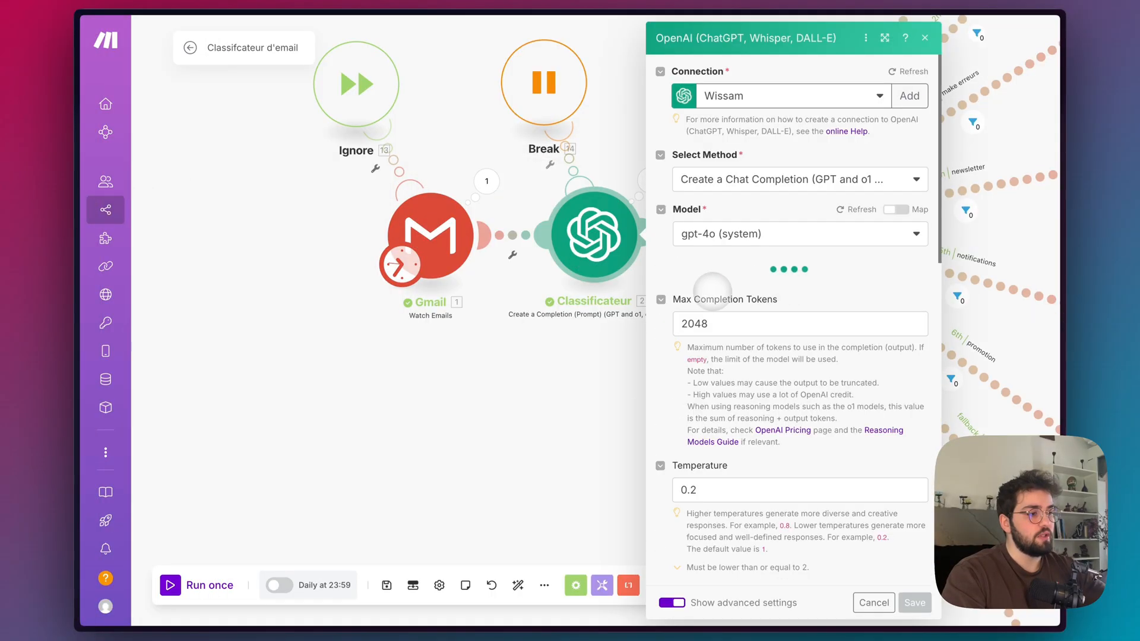
{"action": "left_click", "coordinate": [775, 395]}
{"action": "mouse_move", "coordinate": [89, 241]}
{"action": "left_click", "coordinate": [107, 214]}
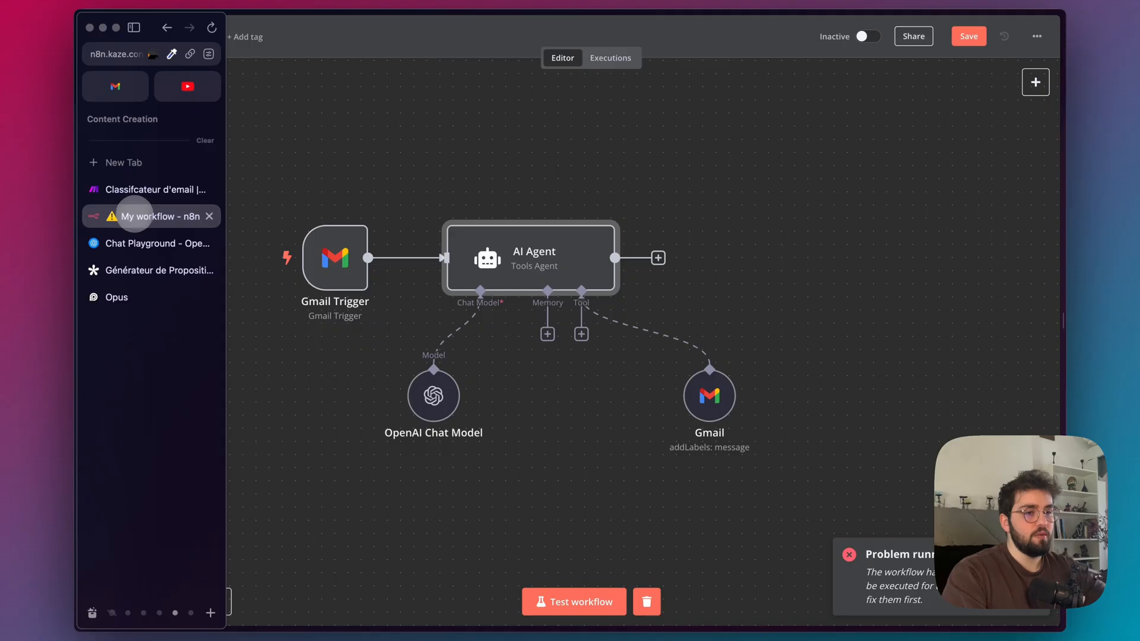
Set the AI Agent's Source for Prompt (User Message) to Connected Chat Trigger Node and return to the canvas.
{"action": "double_click", "coordinate": [489, 255]}
{"action": "left_click", "coordinate": [502, 201]}
{"action": "left_click", "coordinate": [471, 270]}
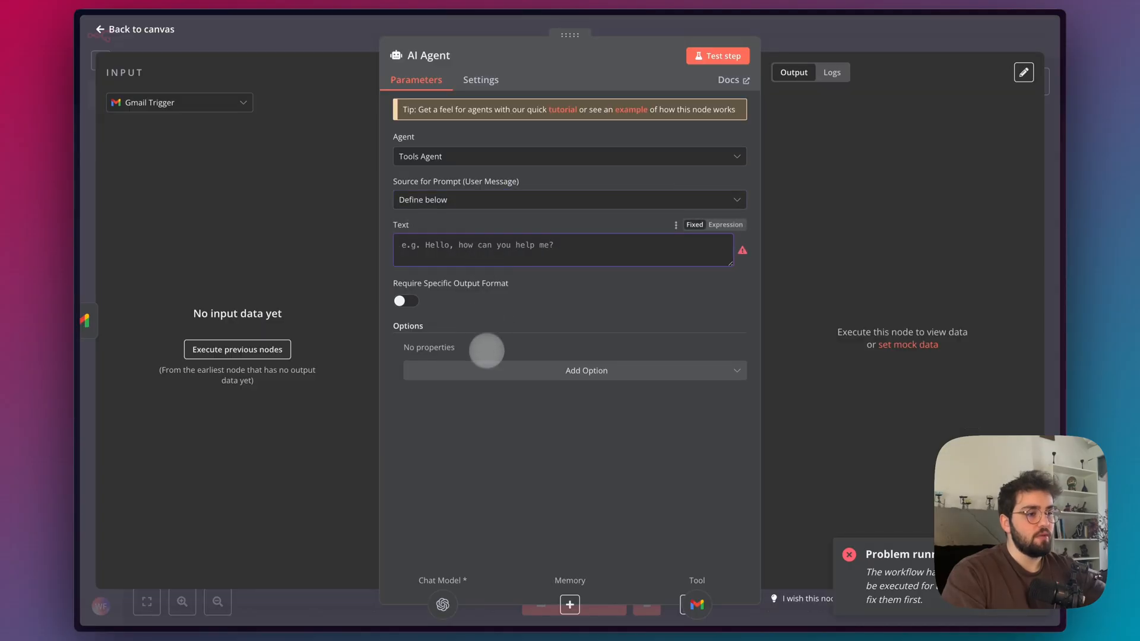
{"action": "left_click", "coordinate": [475, 370]}
{"action": "left_click", "coordinate": [505, 341]}
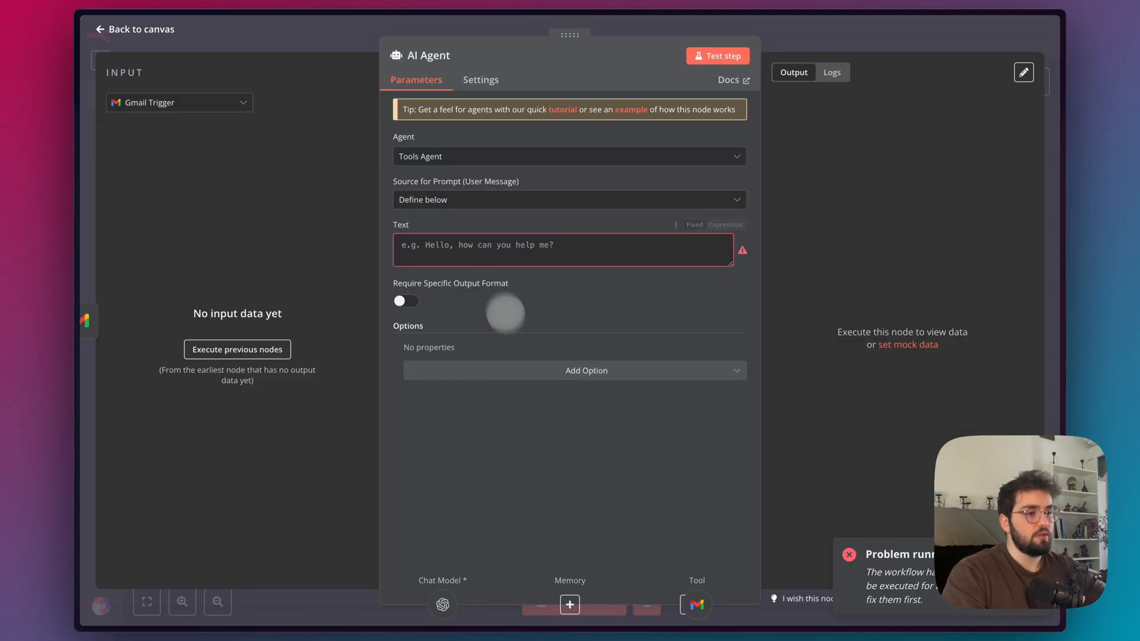
{"action": "left_click", "coordinate": [438, 199]}
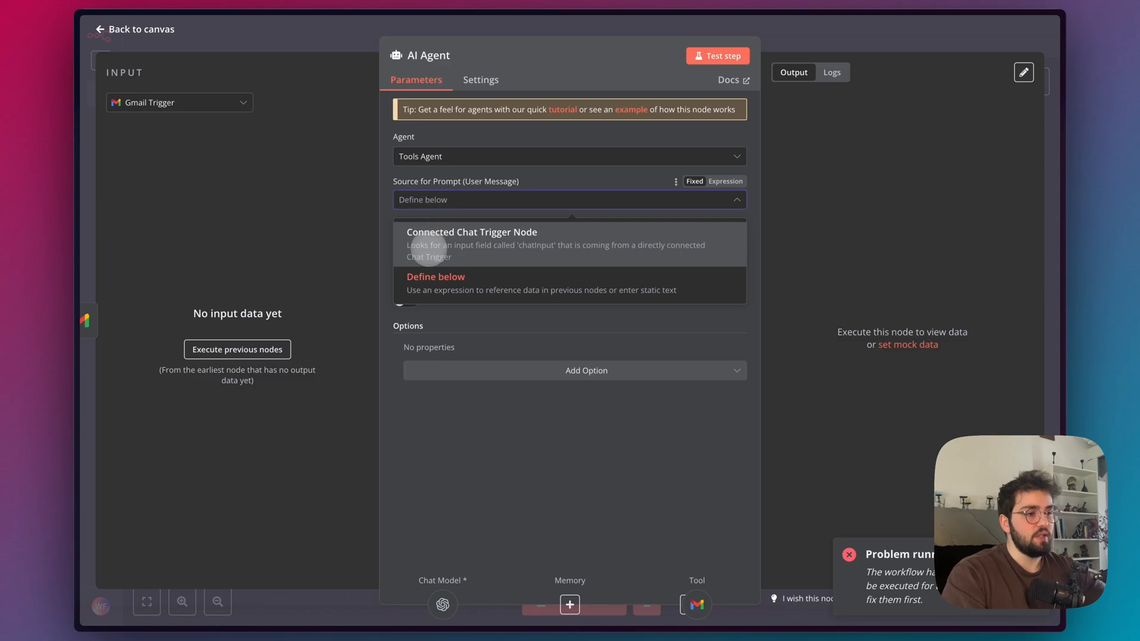
{"action": "left_click", "coordinate": [427, 246]}
{"action": "left_click", "coordinate": [818, 46]}
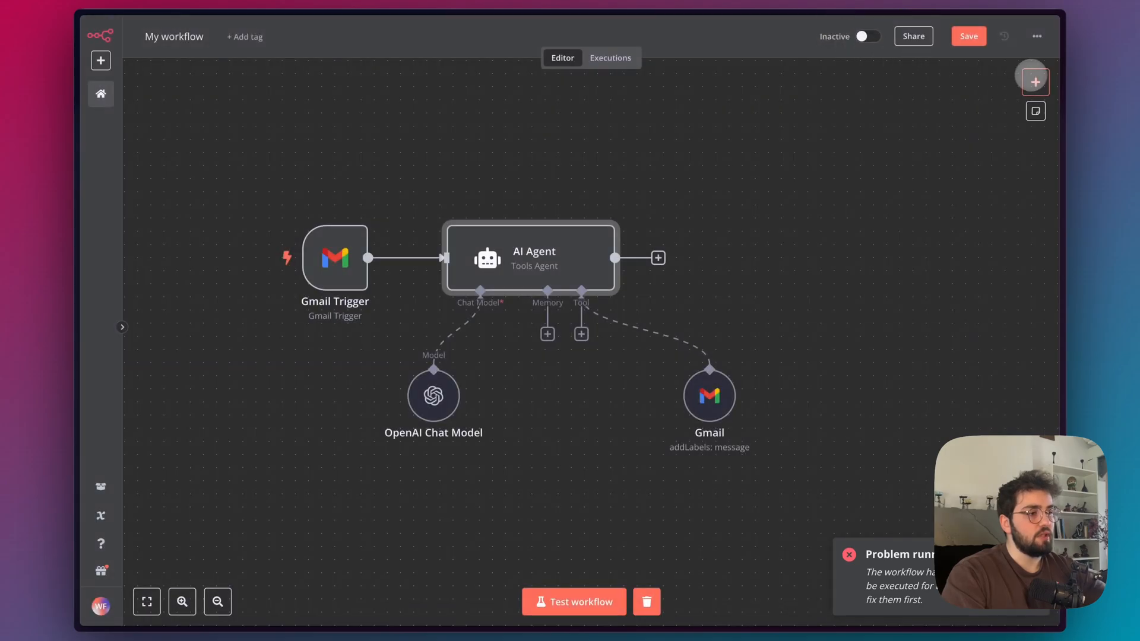
Add a Chat Trigger node to the workflow and connect it to the AI Agent's input.
{"action": "left_click", "coordinate": [1033, 81]}
{"action": "type", "text": "chat"}
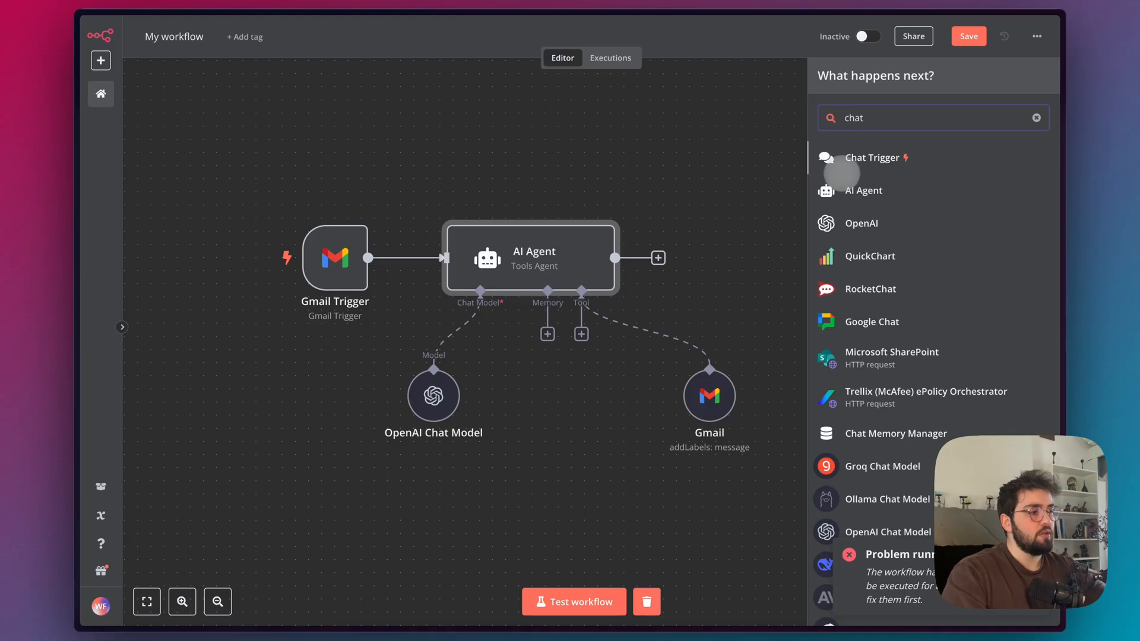
{"action": "left_click", "coordinate": [861, 161]}
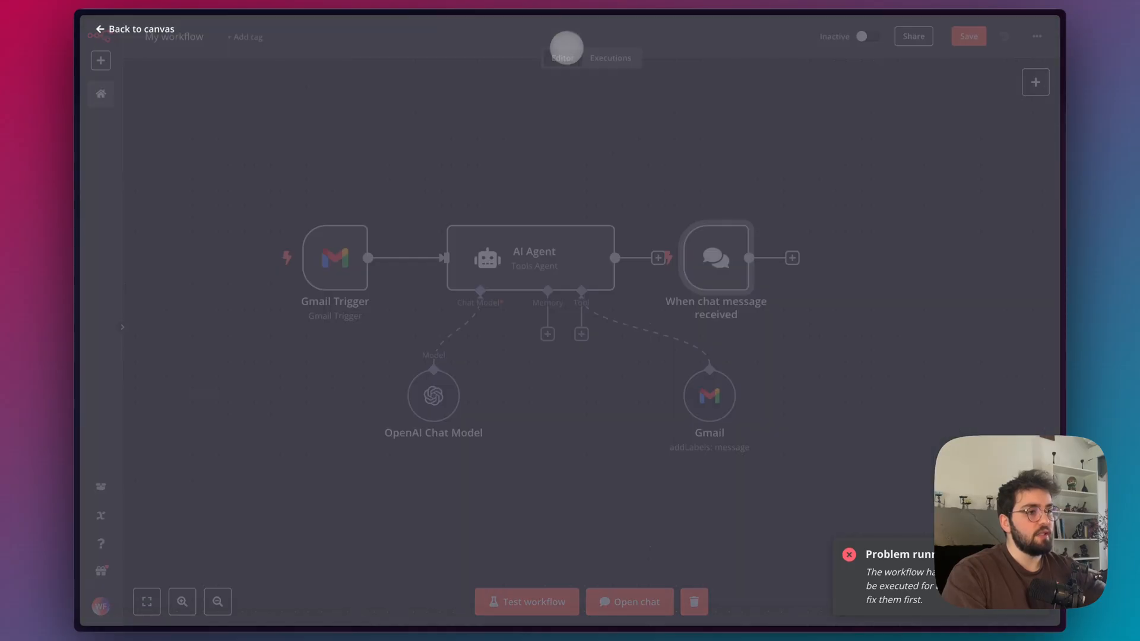
{"action": "left_click", "coordinate": [564, 46]}
{"action": "left_click_drag", "start_coordinate": [741, 259], "coordinate": [454, 277]}
Try out the chat panel, align the chat trigger node above the Gmail Trigger, and hide the chat.
{"action": "mouse_move", "coordinate": [368, 130]}
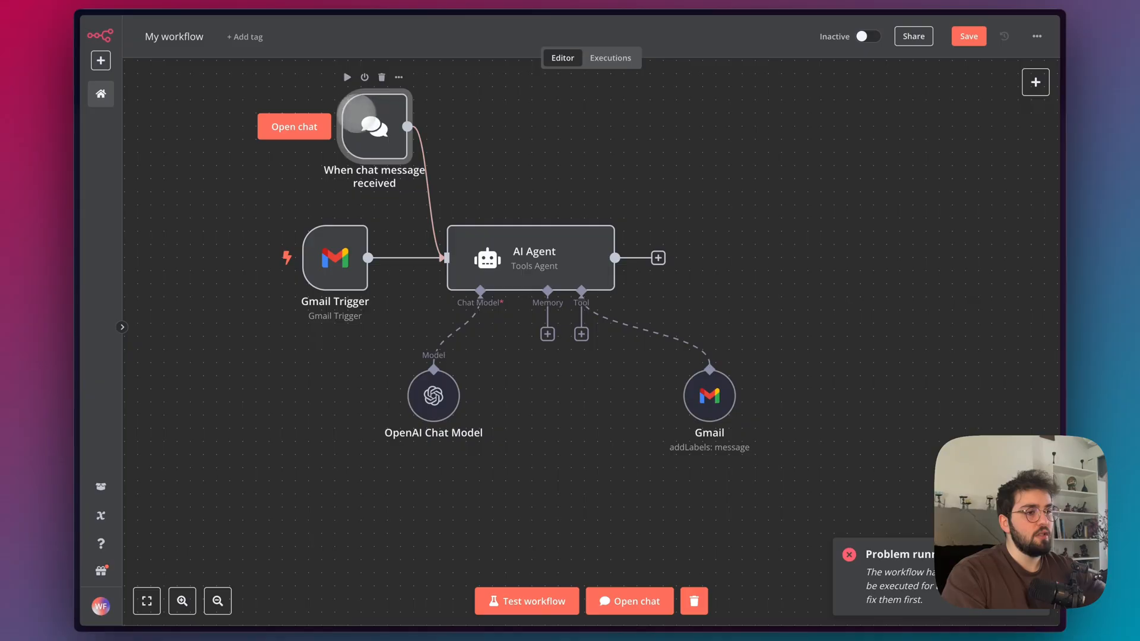
{"action": "left_click", "coordinate": [308, 126]}
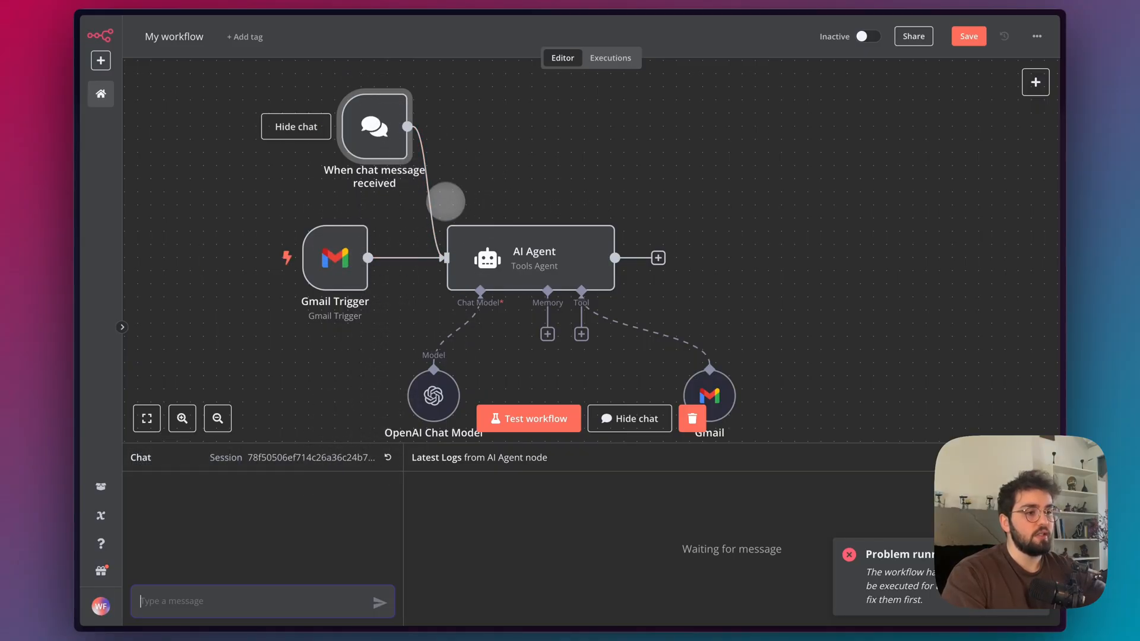
{"action": "left_click_drag", "start_coordinate": [380, 114], "coordinate": [341, 113]}
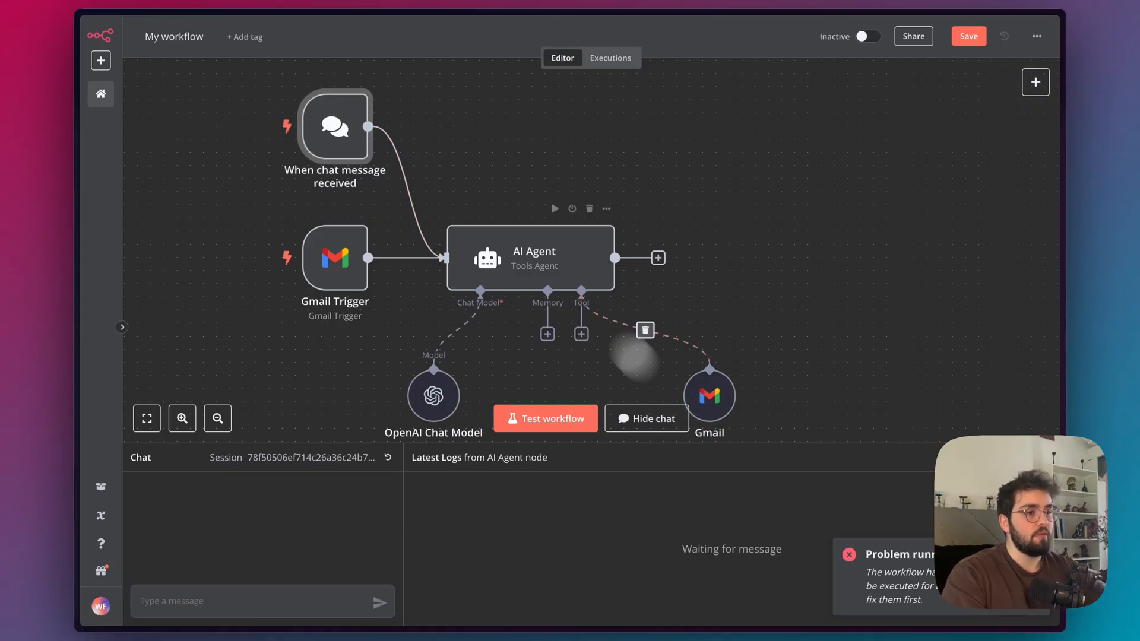
{"action": "left_click", "coordinate": [787, 308]}
{"action": "left_click", "coordinate": [1044, 458]}
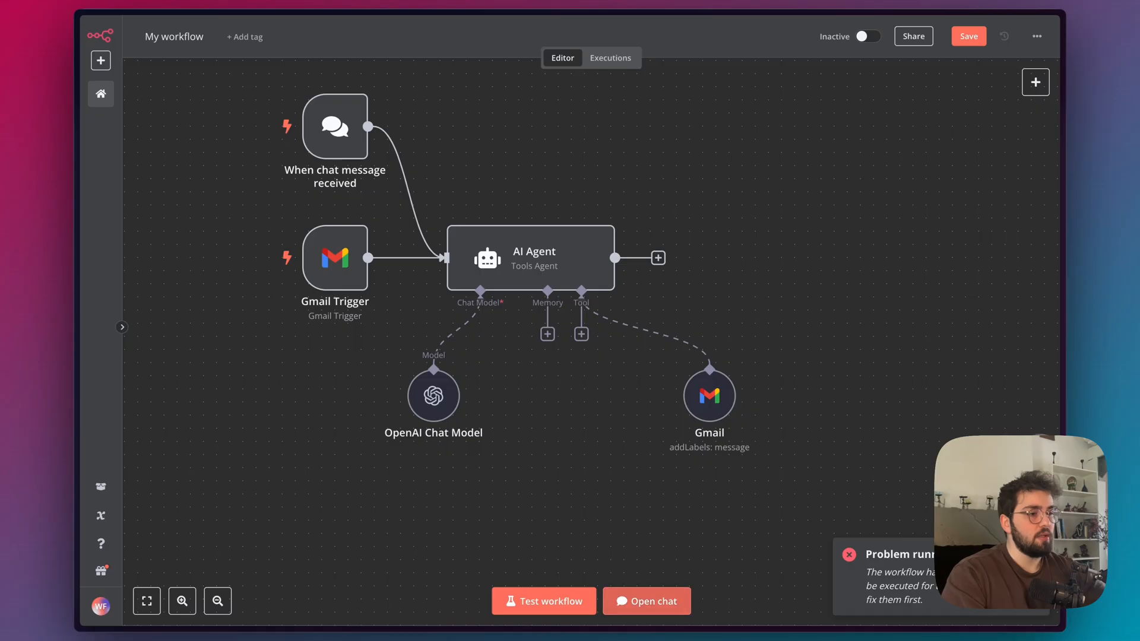
Review the AI Agent's prompt source options and keep Connected Chat Trigger Node.
{"action": "double_click", "coordinate": [449, 229]}
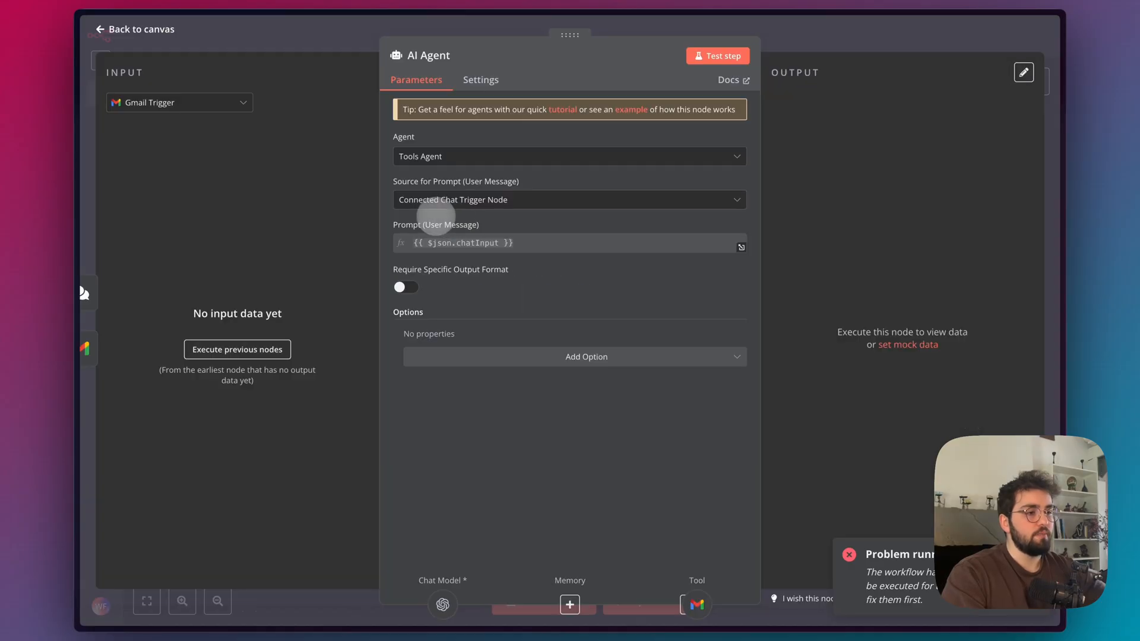
{"action": "left_click", "coordinate": [491, 206]}
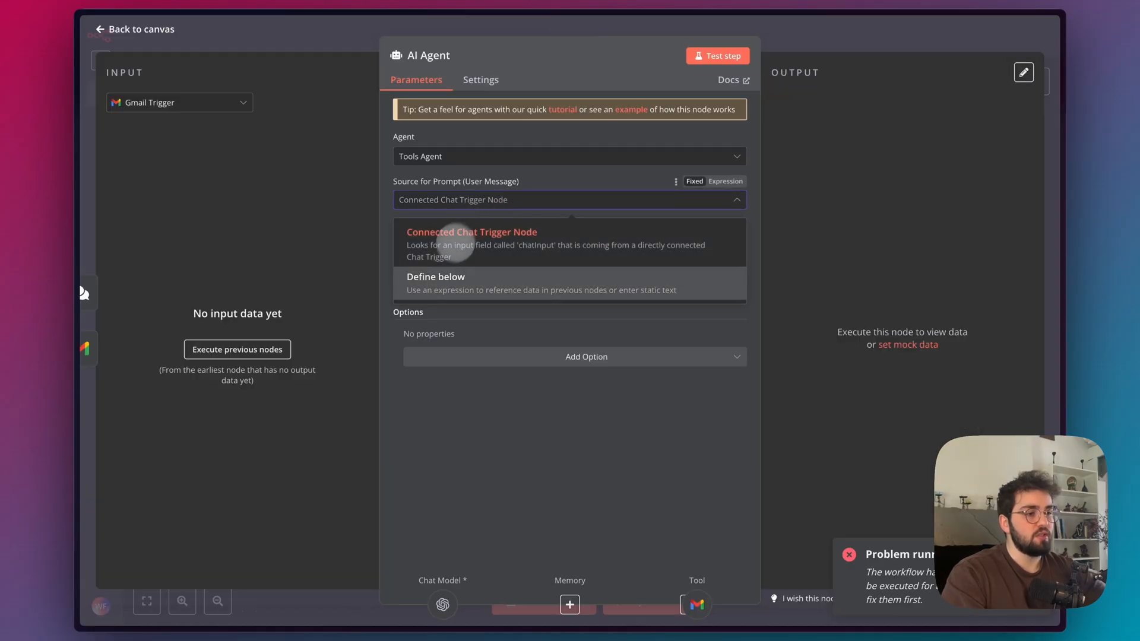
{"action": "left_click", "coordinate": [509, 323]}
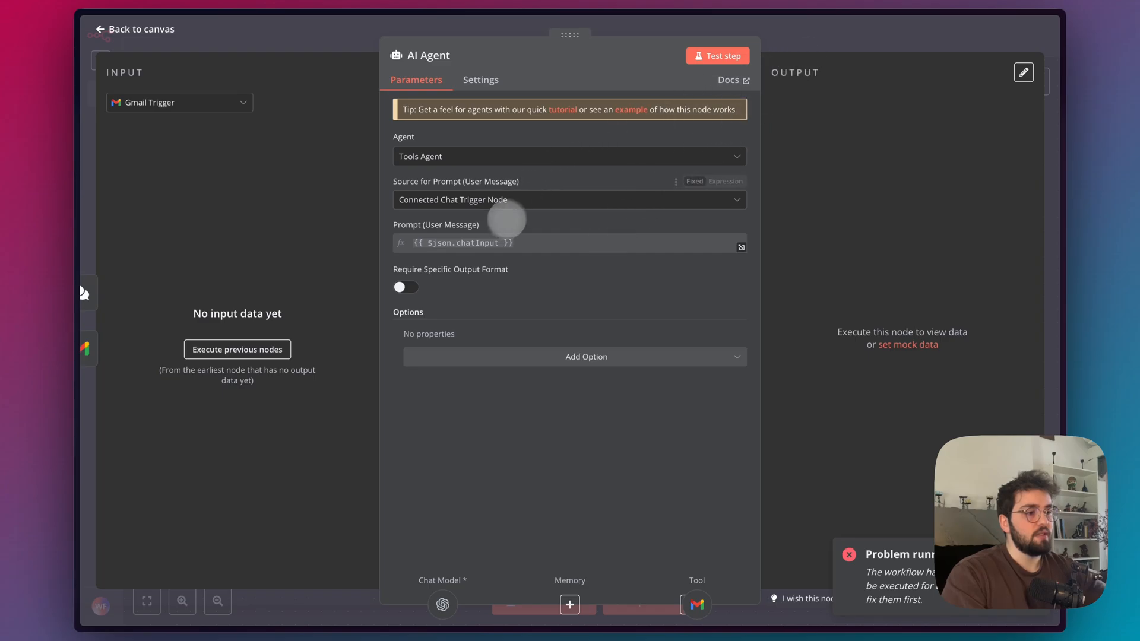
{"action": "left_click", "coordinate": [791, 44]}
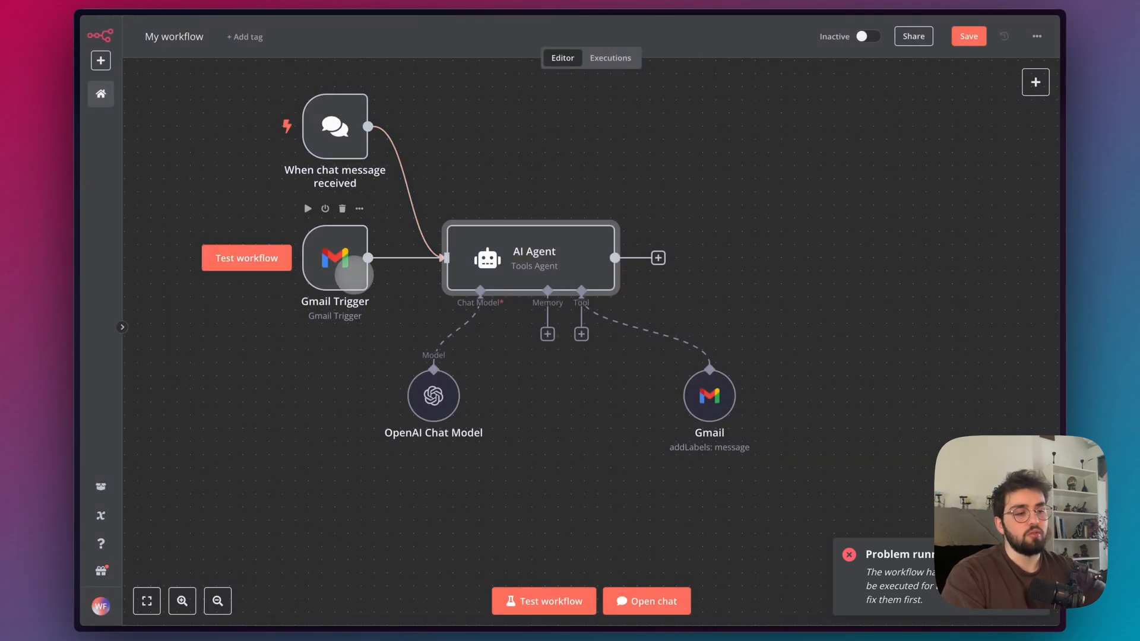
Add a System Message option to the AI Agent and paste the copied email classification prompt into it.
{"action": "double_click", "coordinate": [452, 249]}
{"action": "left_click", "coordinate": [499, 357]}
{"action": "left_click", "coordinate": [455, 390]}
{"action": "left_click", "coordinate": [609, 366]}
{"action": "key", "text": "ctrl+v"}
{"action": "scroll", "coordinate": [609, 365], "scroll_direction": "up", "scroll_amount": 10}
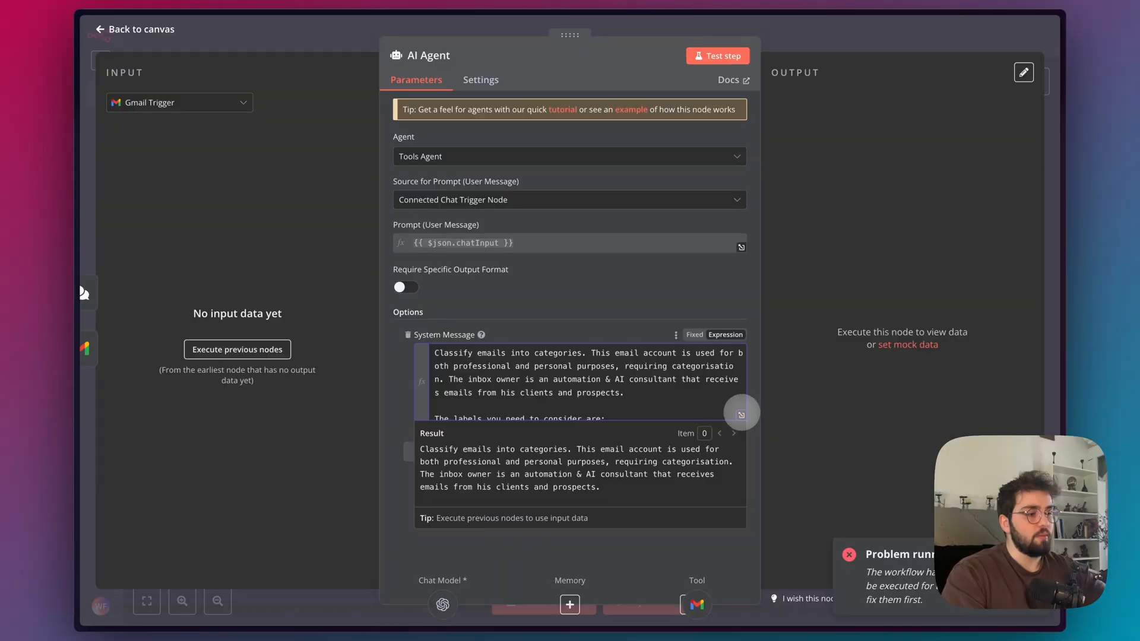
Review the full system message in the expression editor against the original prompt in Make, and return to the workflow canvas.
{"action": "left_click", "coordinate": [740, 413]}
{"action": "scroll", "coordinate": [510, 216], "scroll_direction": "down", "scroll_amount": 5}
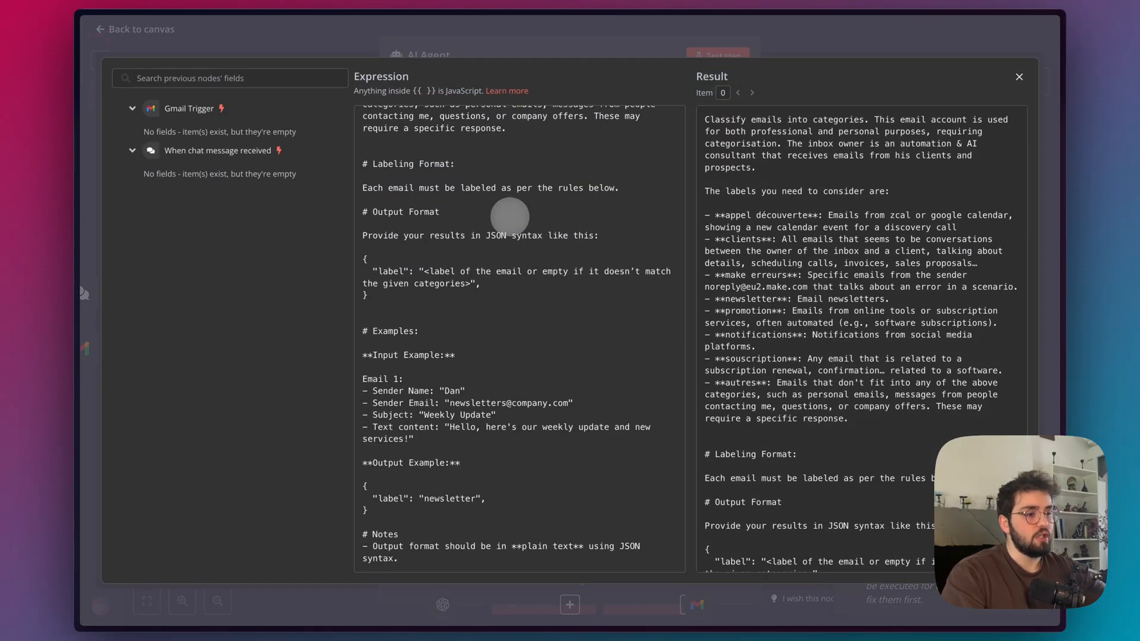
{"action": "mouse_move", "coordinate": [83, 282]}
{"action": "left_click", "coordinate": [152, 186]}
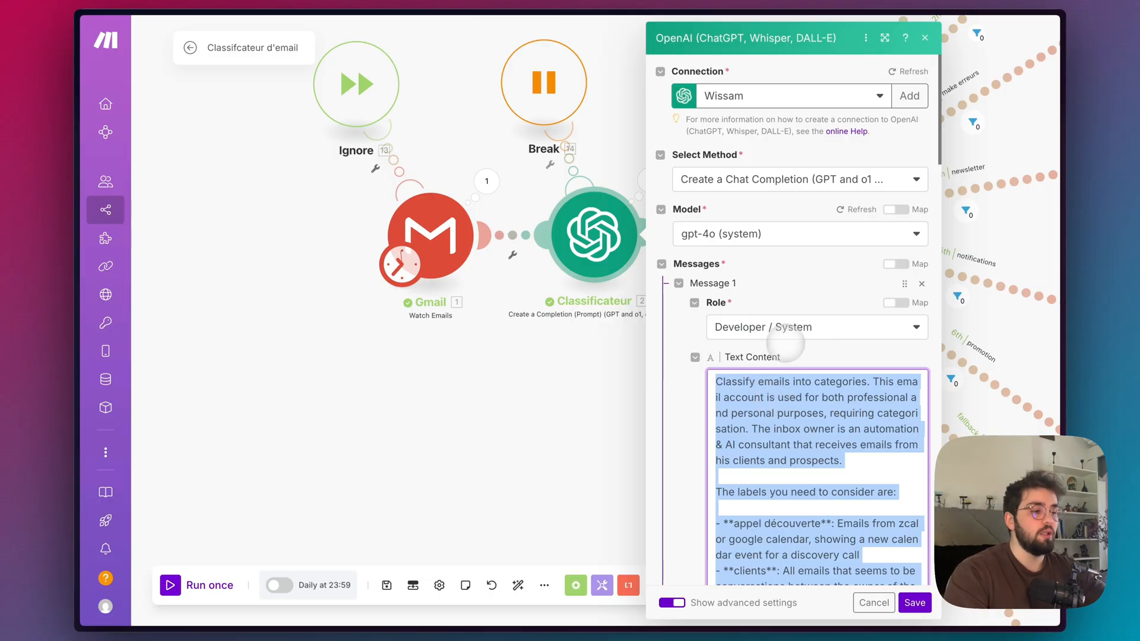
{"action": "mouse_move", "coordinate": [77, 238]}
{"action": "left_click", "coordinate": [149, 216]}
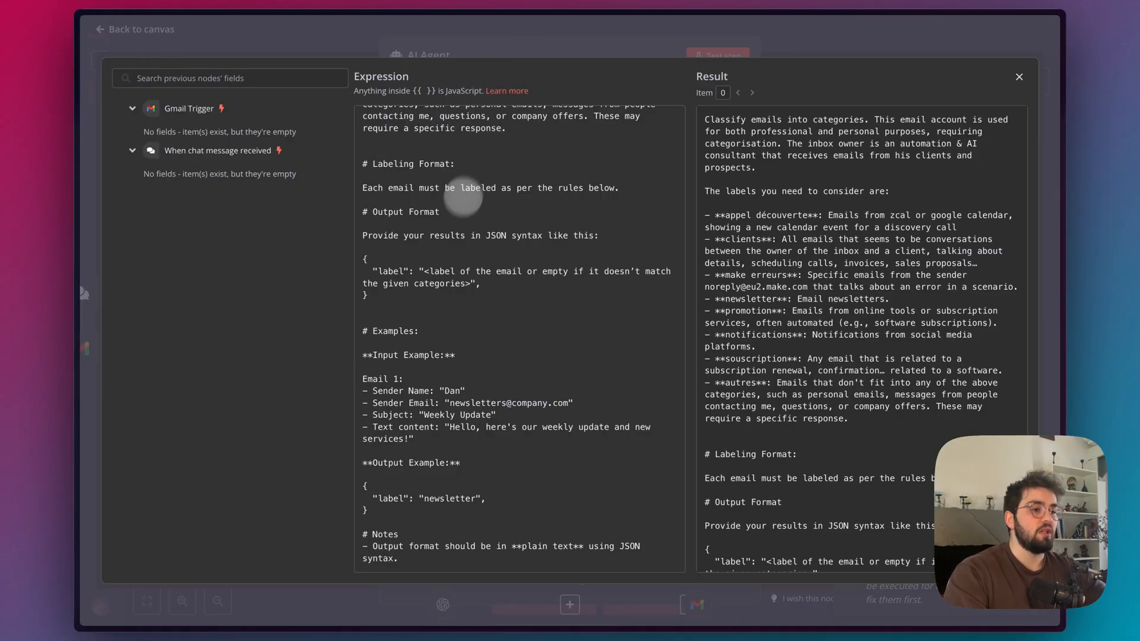
{"action": "scroll", "coordinate": [447, 258], "scroll_direction": "up", "scroll_amount": 5}
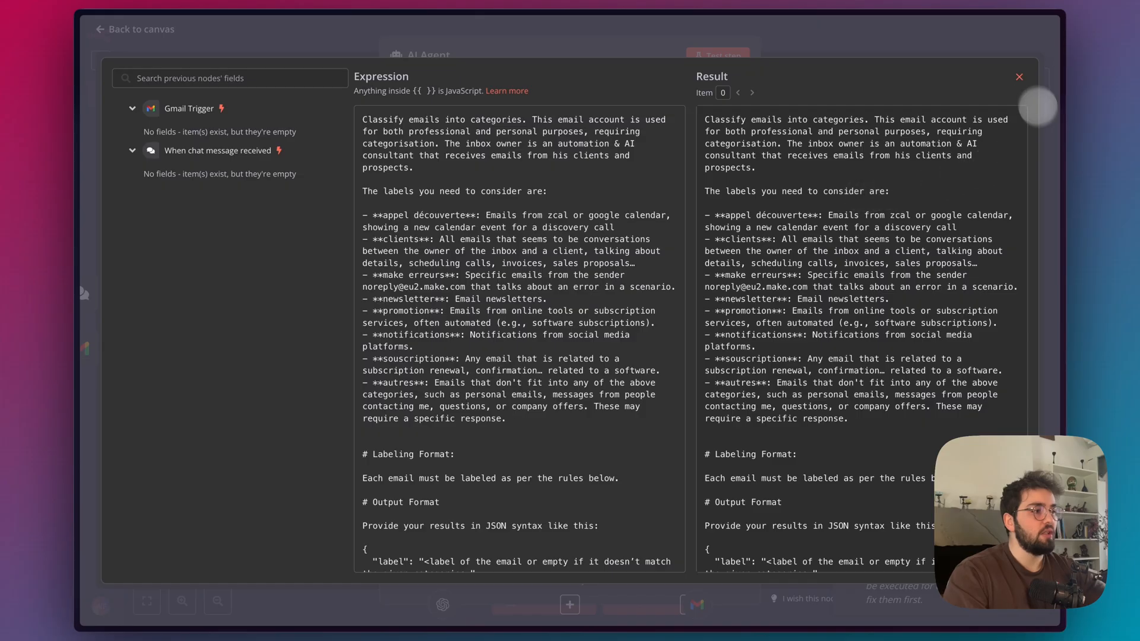
{"action": "left_click", "coordinate": [1019, 77]}
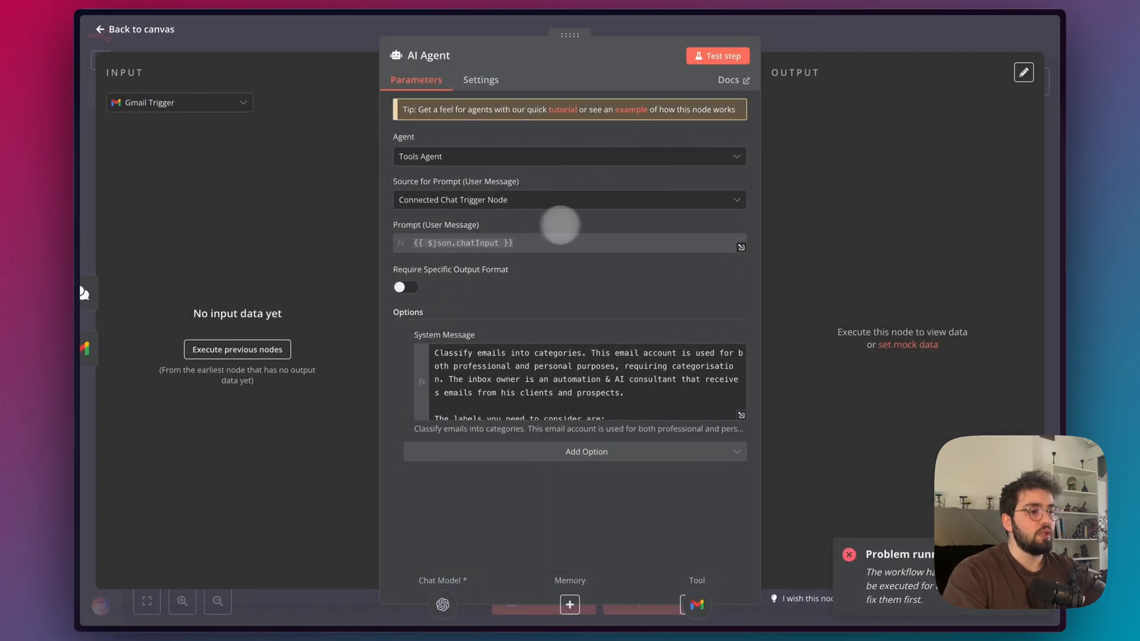
{"action": "left_click", "coordinate": [893, 32]}
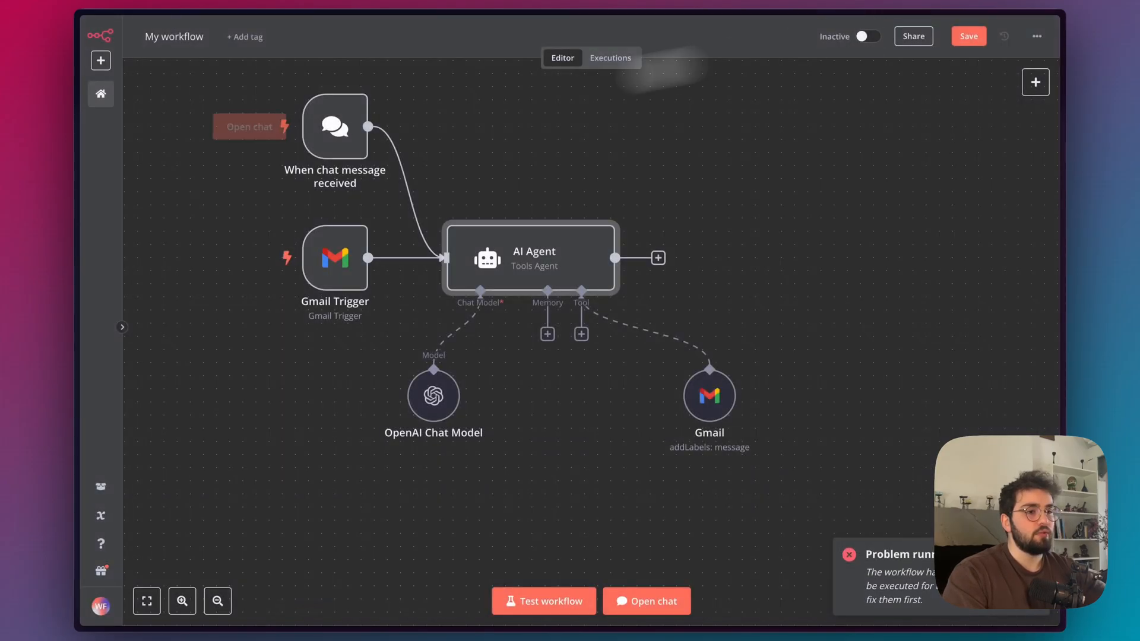
Switch to Make and examine the OpenAI module's user message with its sender name, sender email, subject and text content mappings.
{"action": "mouse_move", "coordinate": [83, 226]}
{"action": "left_click", "coordinate": [131, 190]}
{"action": "scroll", "coordinate": [738, 306], "scroll_direction": "down", "scroll_amount": 15}
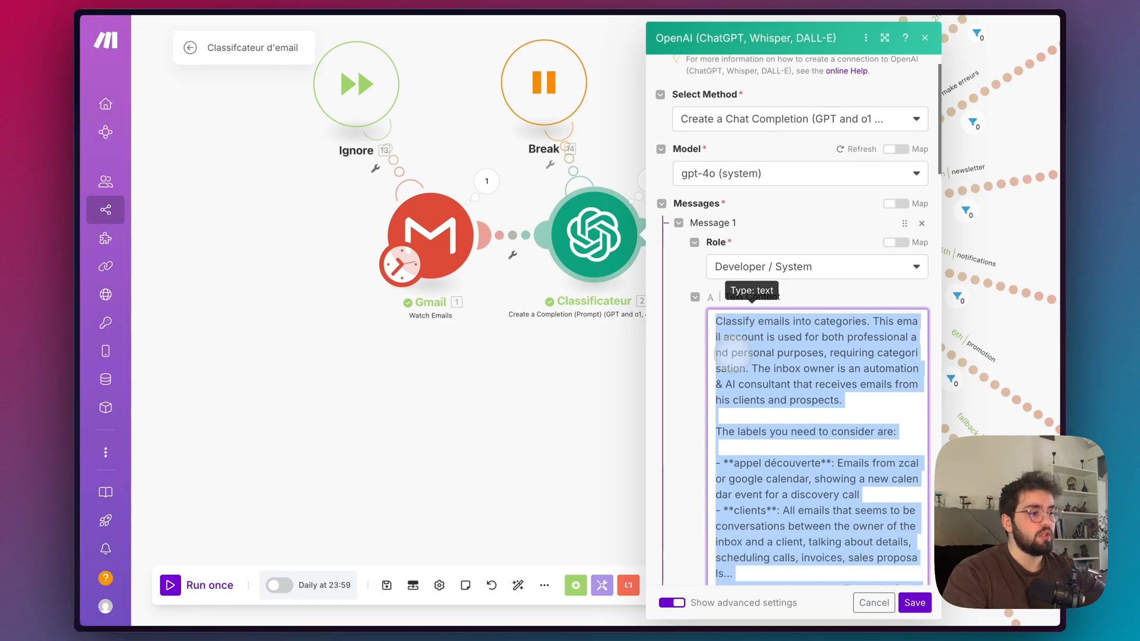
{"action": "scroll", "coordinate": [739, 305], "scroll_direction": "up", "scroll_amount": 1}
{"action": "left_click_drag", "start_coordinate": [868, 268], "coordinate": [737, 210]}
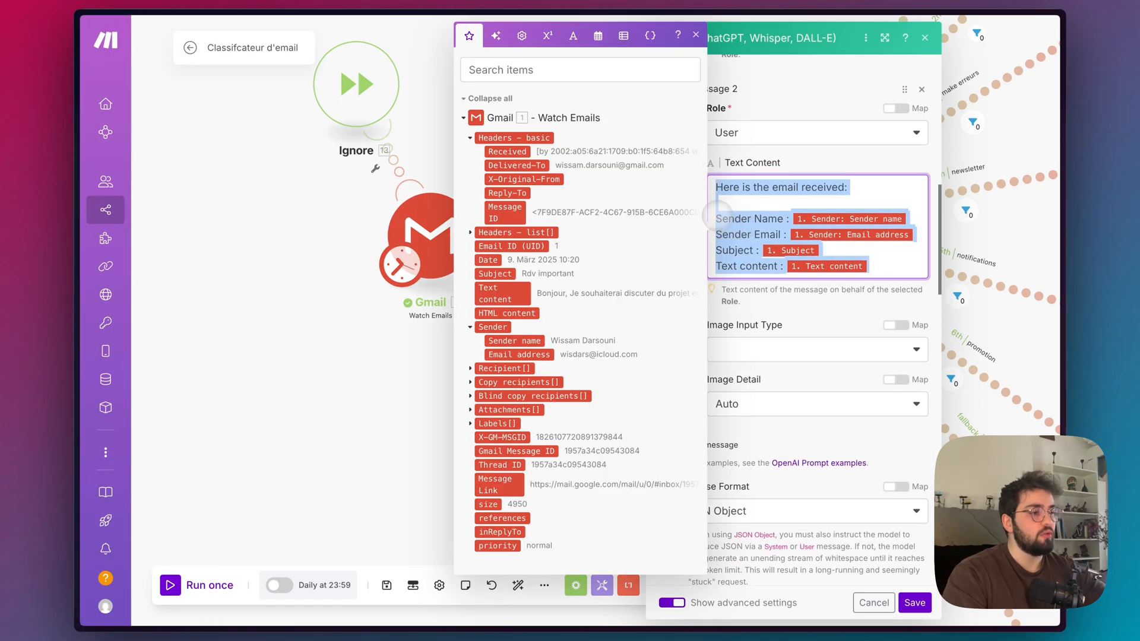
{"action": "left_click", "coordinate": [716, 215]}
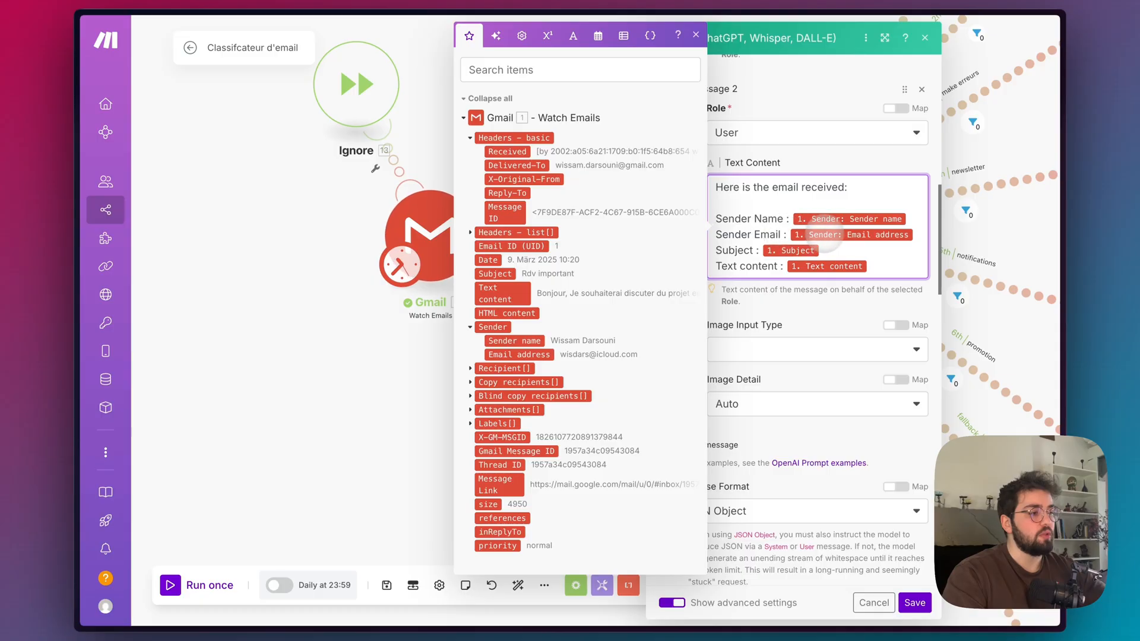
{"action": "left_click_drag", "start_coordinate": [918, 235], "coordinate": [693, 234]}
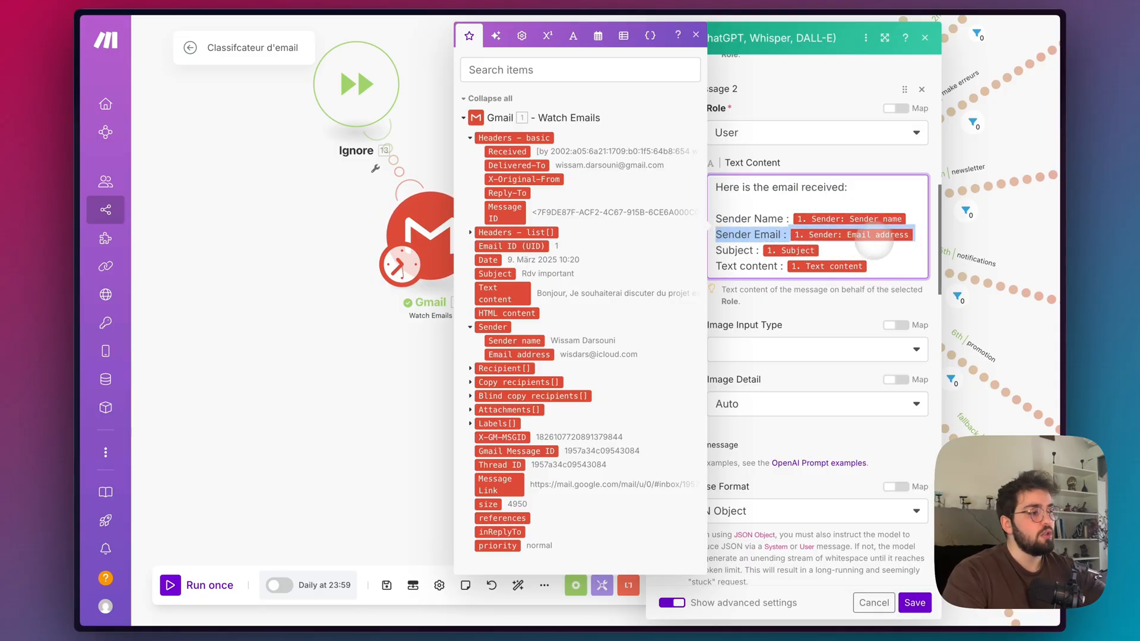
{"action": "left_click", "coordinate": [917, 235]}
{"action": "left_click_drag", "start_coordinate": [917, 236], "coordinate": [716, 202]}
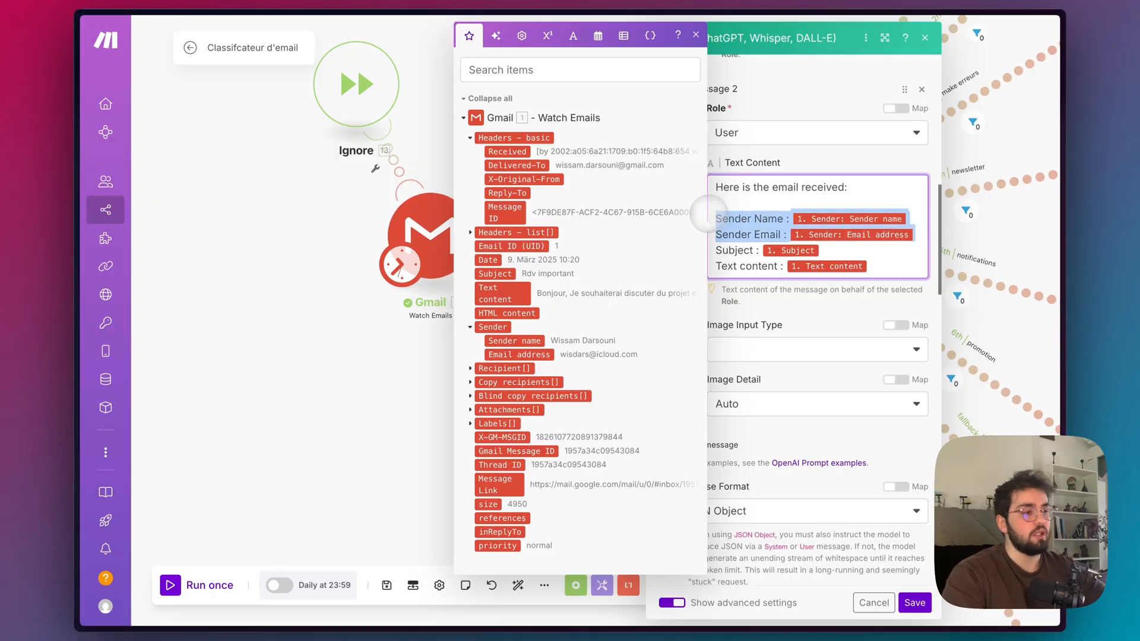
{"action": "left_click", "coordinate": [792, 318]}
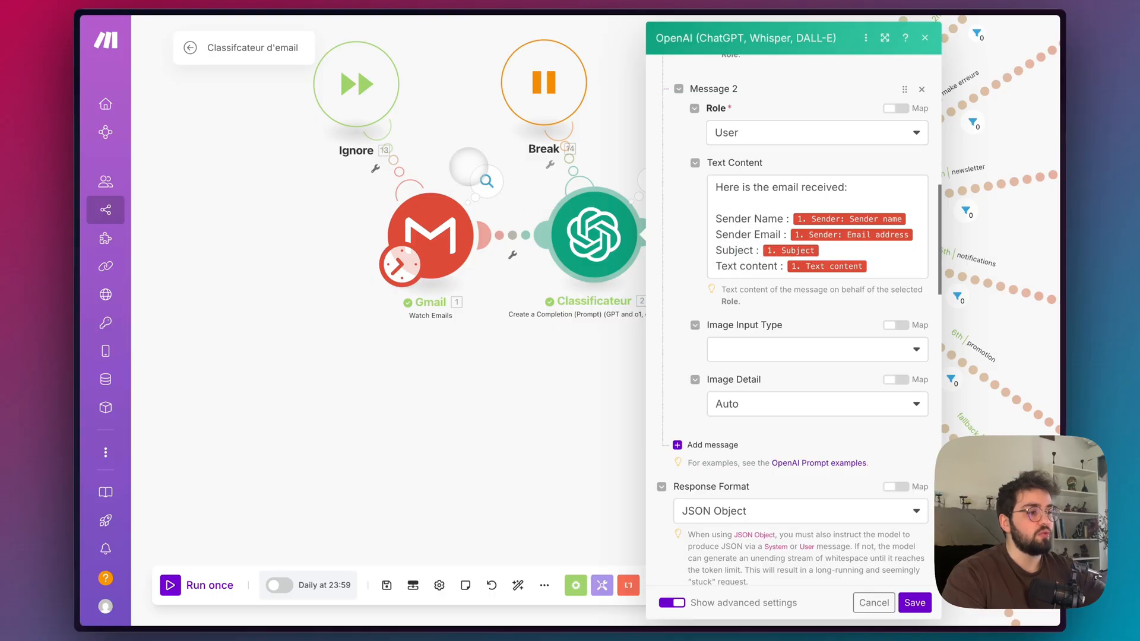
{"action": "mouse_move", "coordinate": [85, 212]}
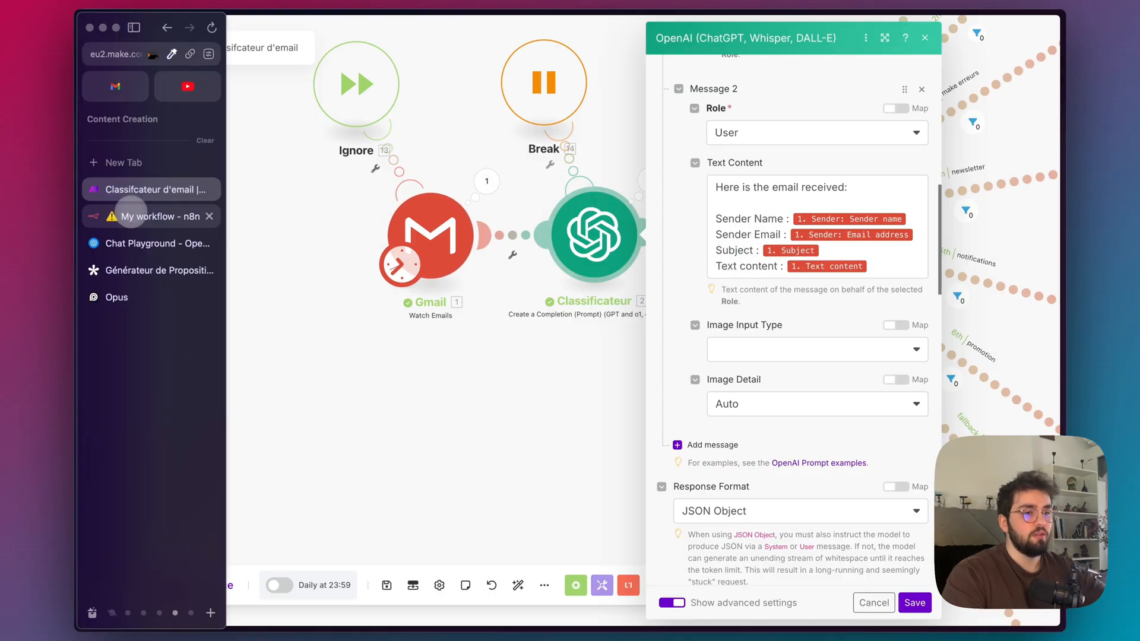
Switch back to the n8n workflow and set the AI Agent's prompt source to Define below.
{"action": "left_click", "coordinate": [131, 216]}
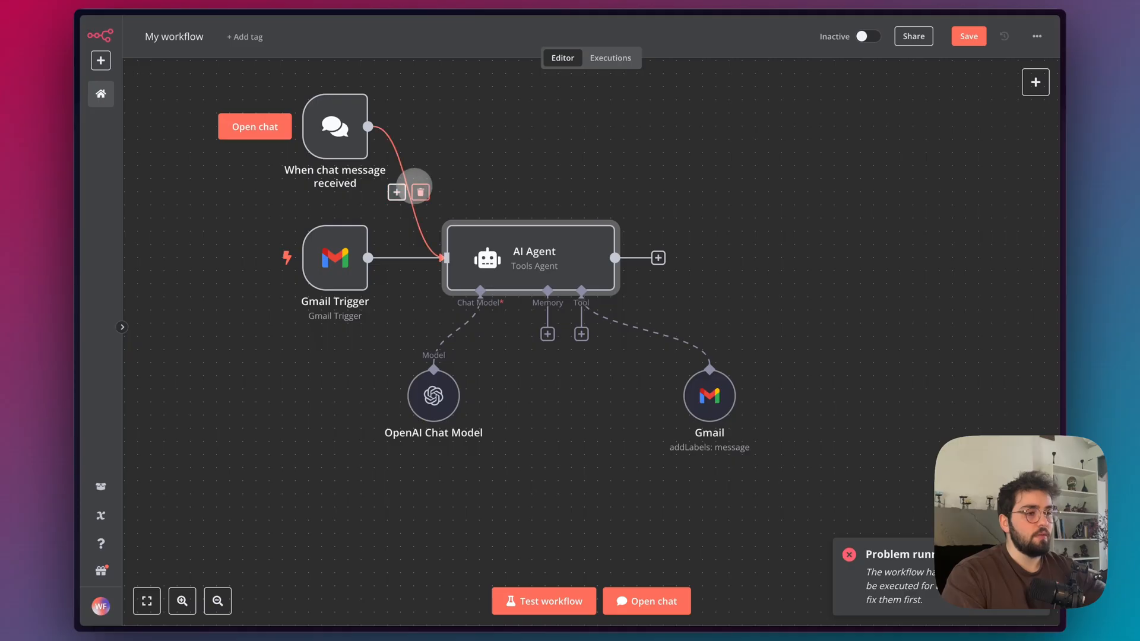
{"action": "double_click", "coordinate": [485, 271]}
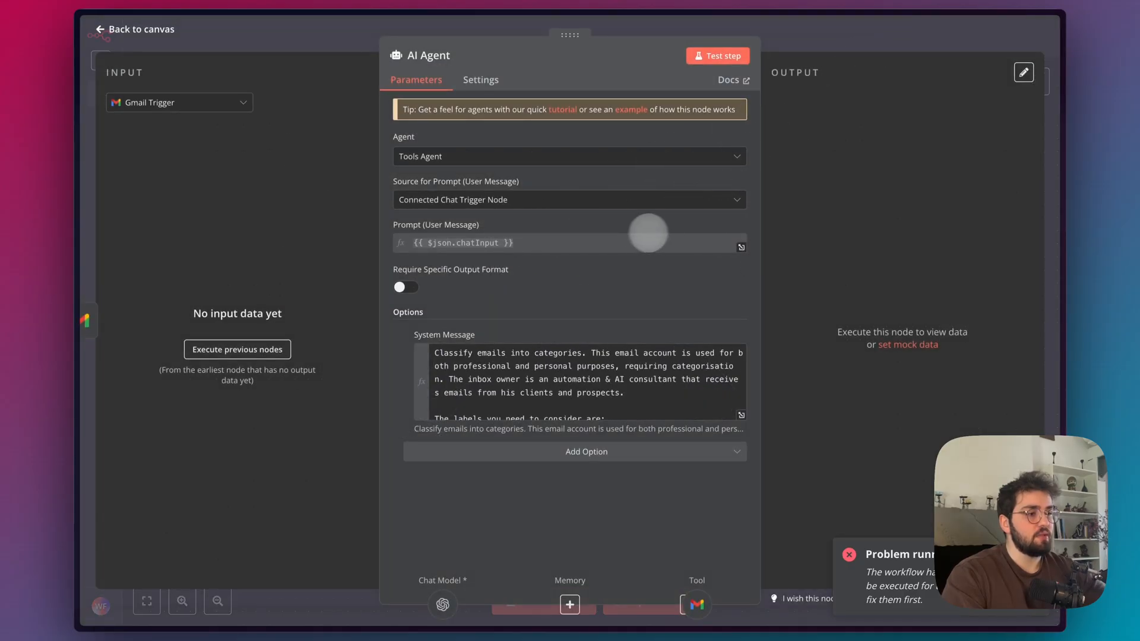
{"action": "left_click", "coordinate": [594, 201]}
{"action": "left_click", "coordinate": [489, 271]}
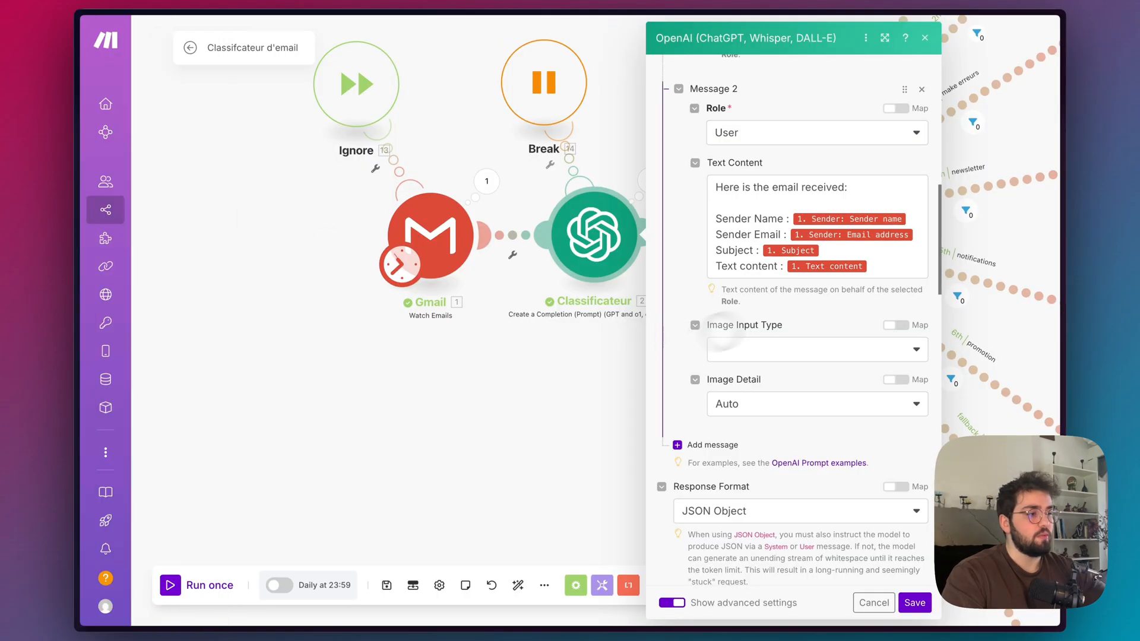
Copy the user message from Make into the AI Agent's prompt text as an expression and remove its Sender Name and Sender Email lines.
{"action": "left_click", "coordinate": [873, 267]}
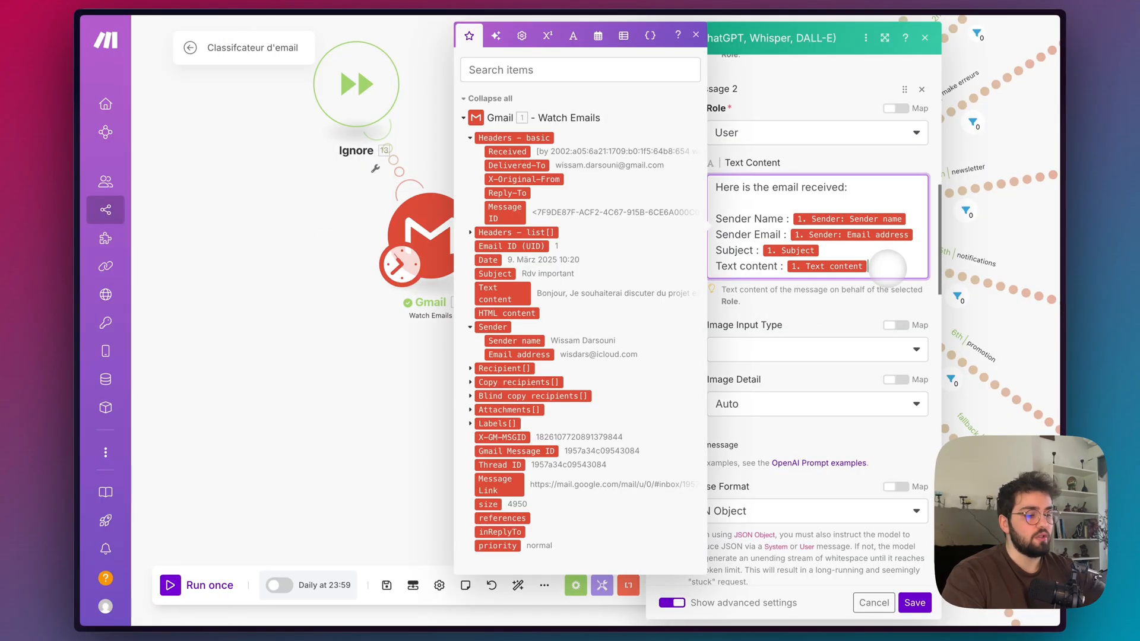
{"action": "key", "text": "ctrl+a"}
{"action": "mouse_move", "coordinate": [107, 243]}
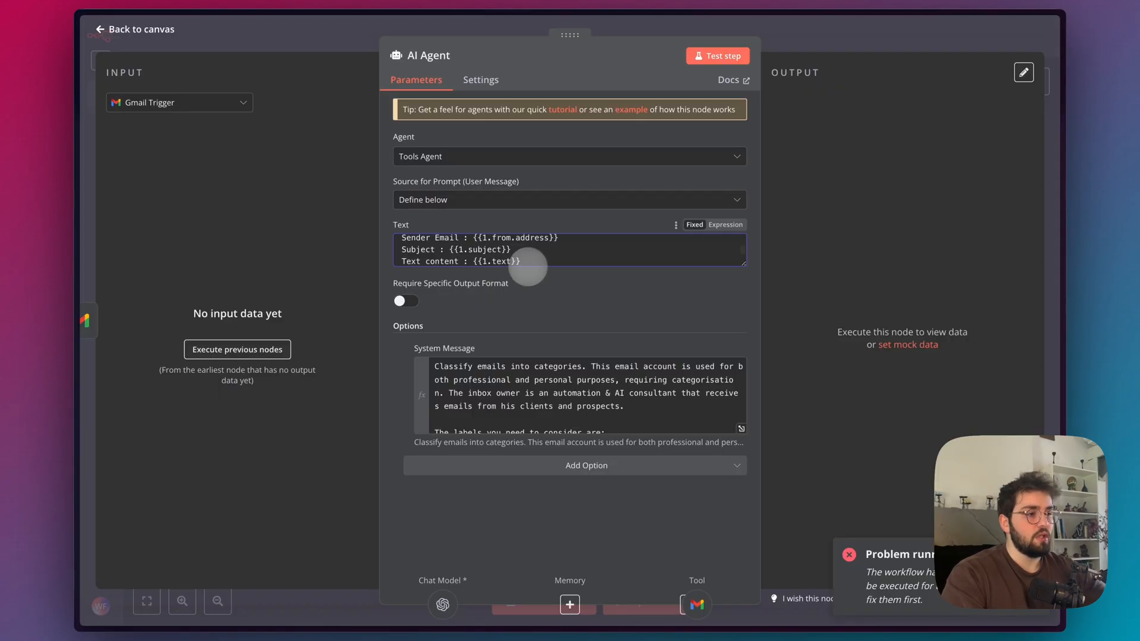
{"action": "left_click", "coordinate": [721, 255]}
{"action": "left_click_drag", "start_coordinate": [569, 282], "coordinate": [433, 268]}
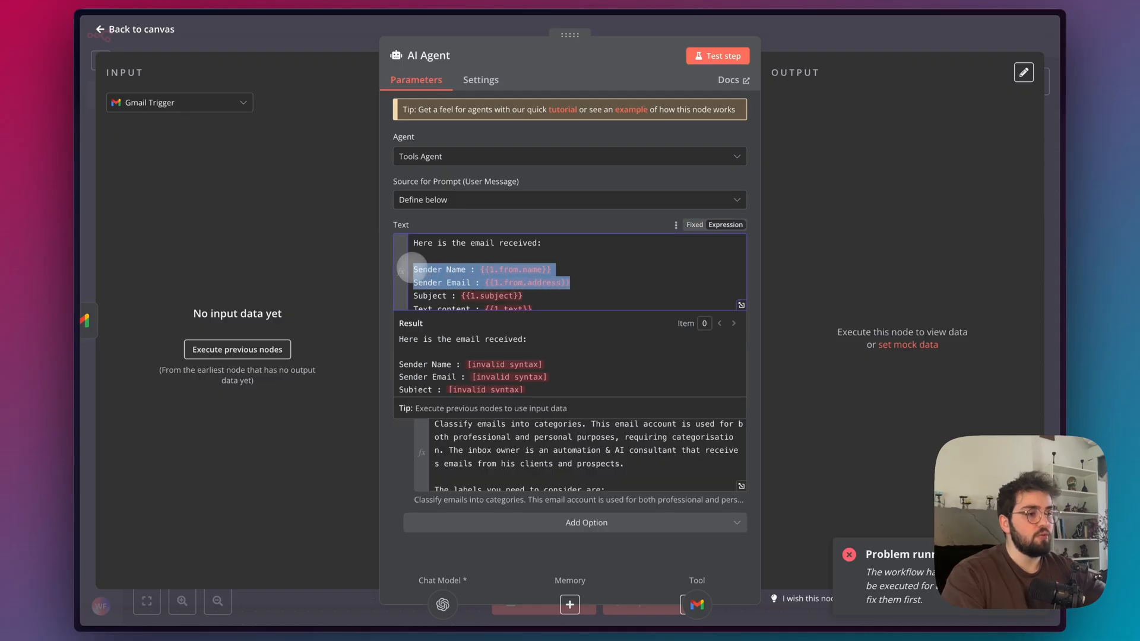
{"action": "key", "text": "BackSpace"}
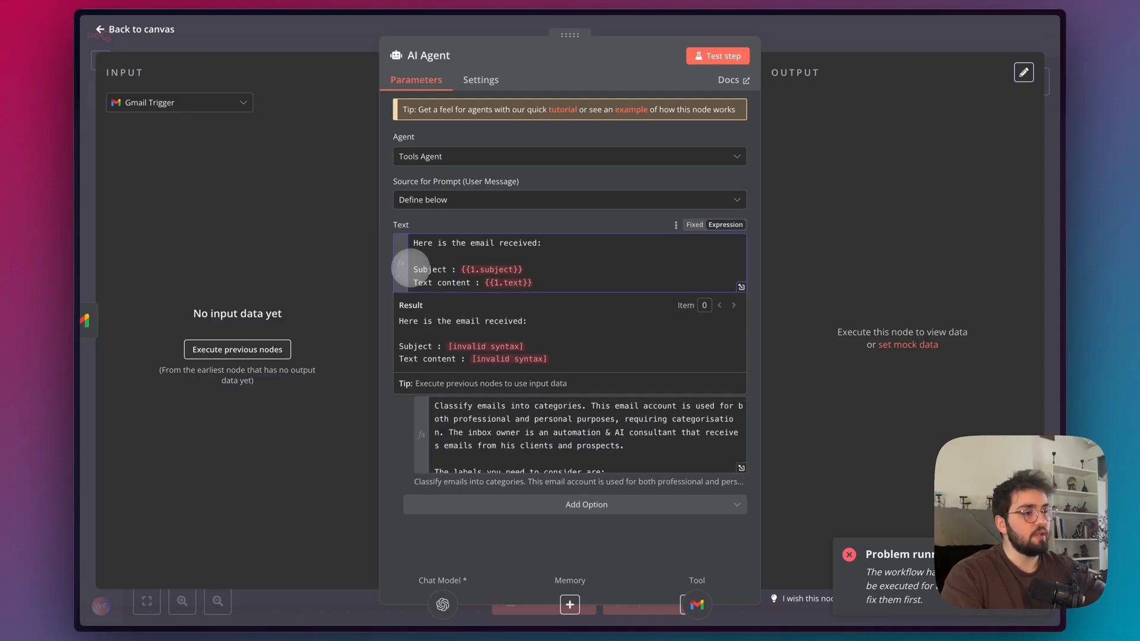
{"action": "left_click", "coordinate": [597, 204]}
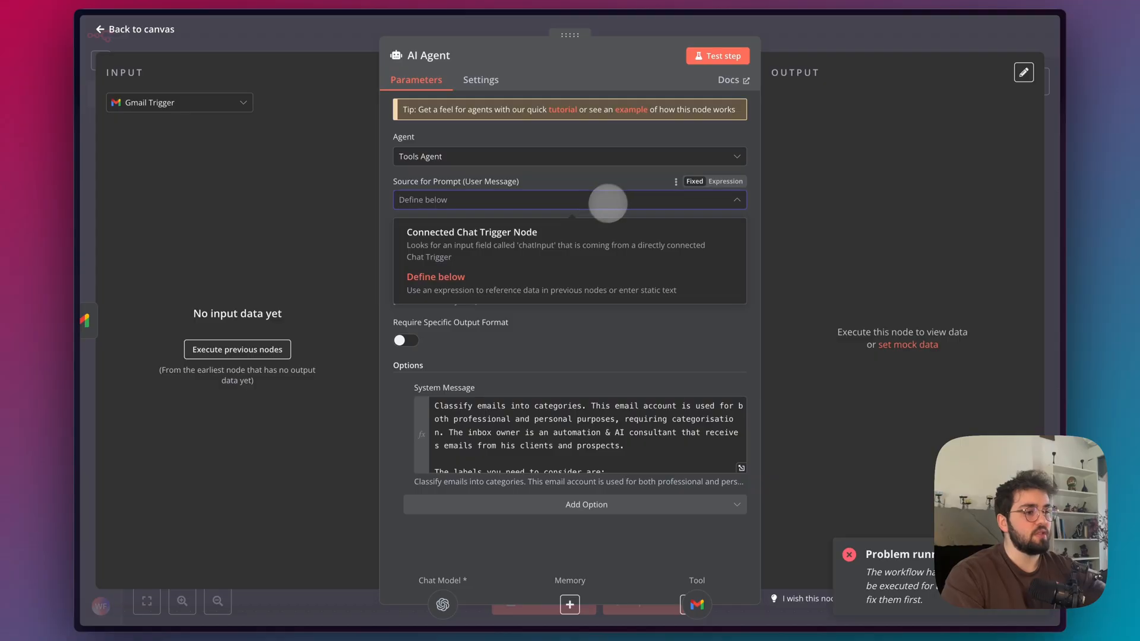
{"action": "left_click", "coordinate": [591, 177]}
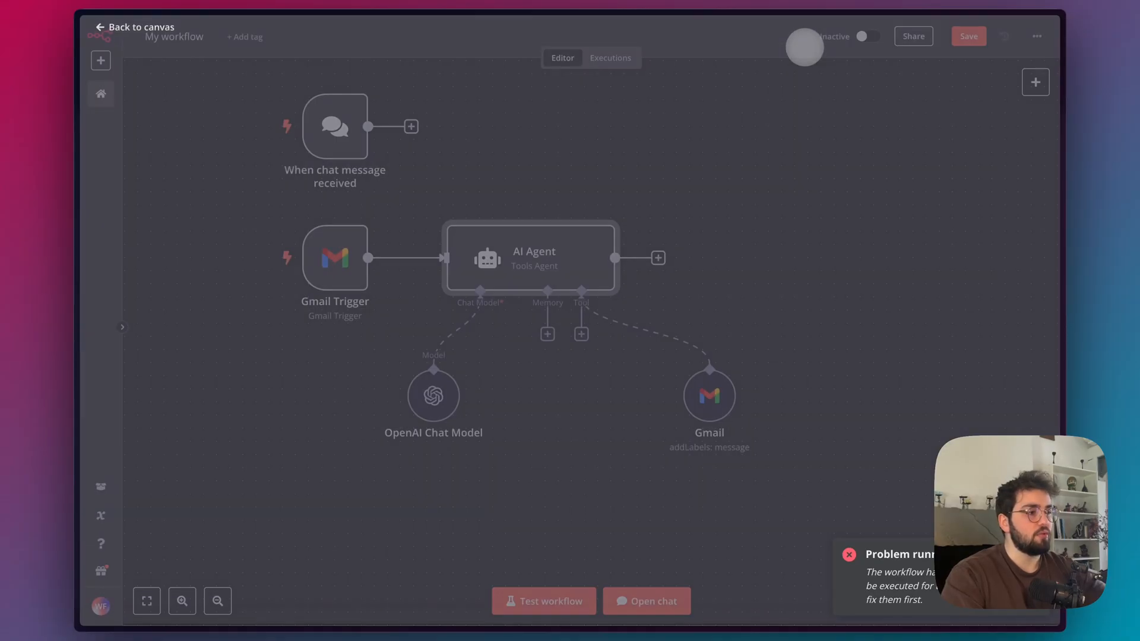
{"action": "left_click", "coordinate": [793, 38]}
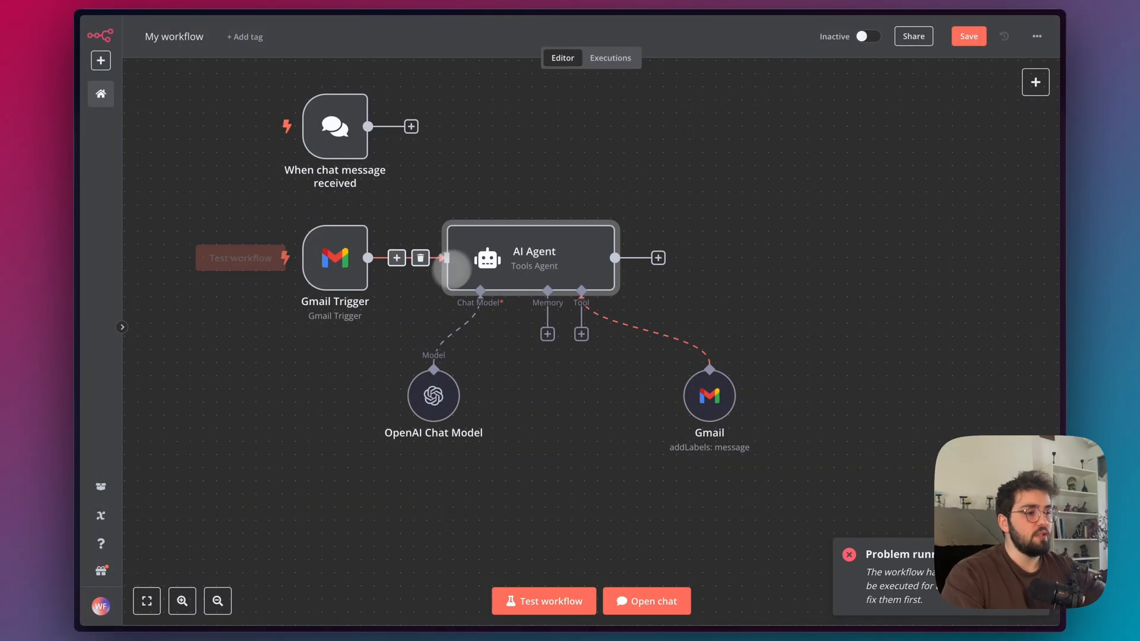
Review the JSON output format and newsletter output example in the AI Agent's system message, and return to the canvas.
{"action": "double_click", "coordinate": [535, 262]}
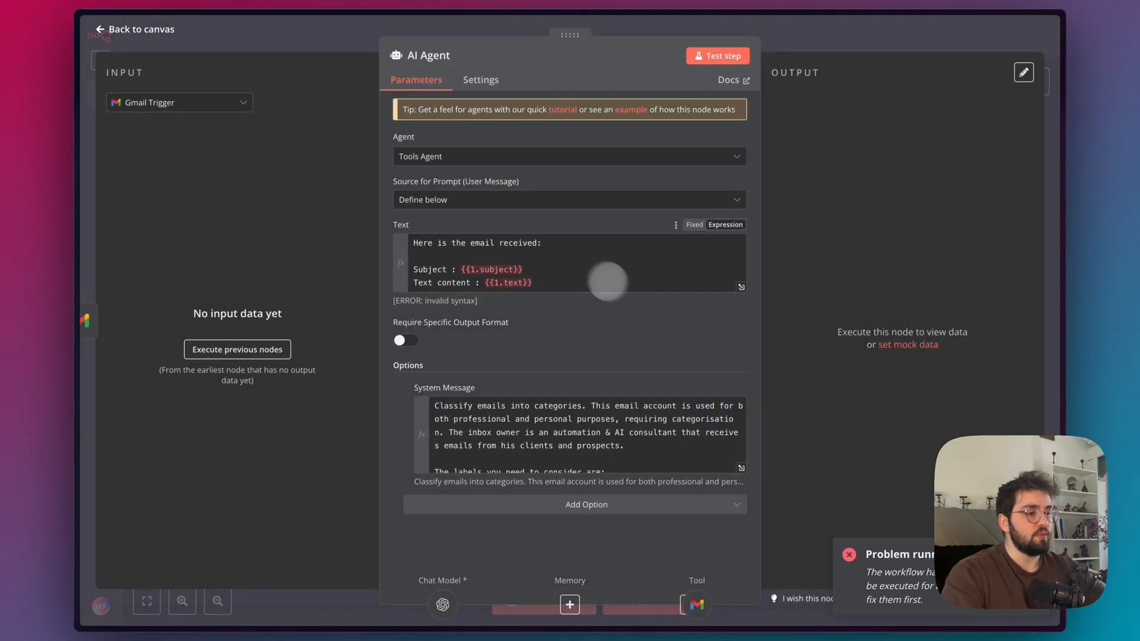
{"action": "left_click", "coordinate": [732, 454]}
{"action": "scroll", "coordinate": [446, 291], "scroll_direction": "down", "scroll_amount": 5}
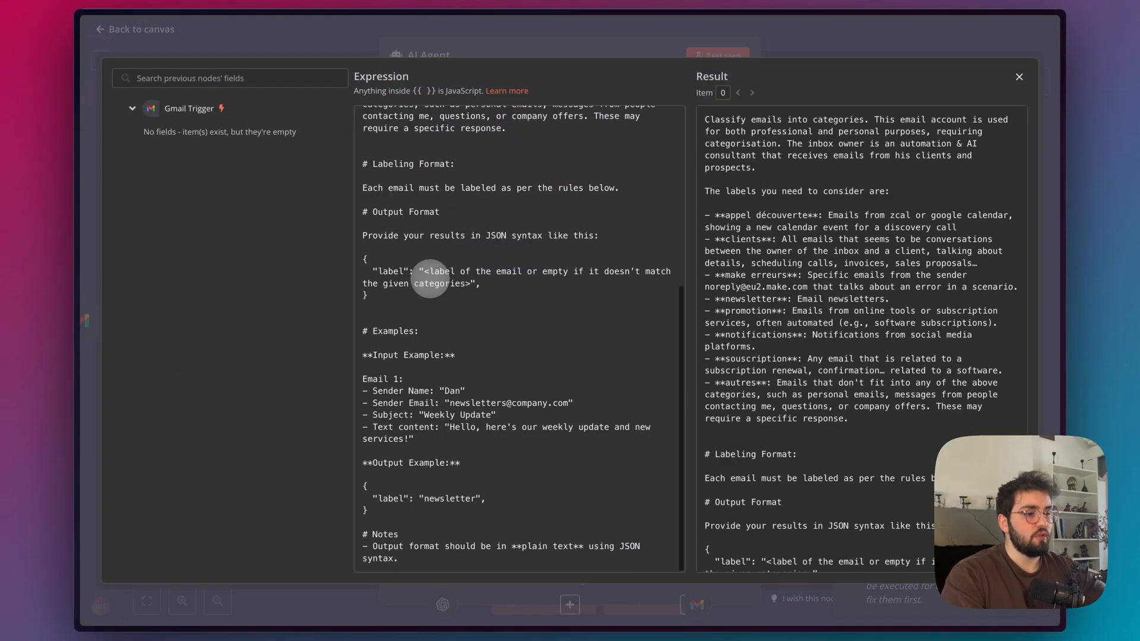
{"action": "left_click_drag", "start_coordinate": [362, 486], "coordinate": [369, 512]}
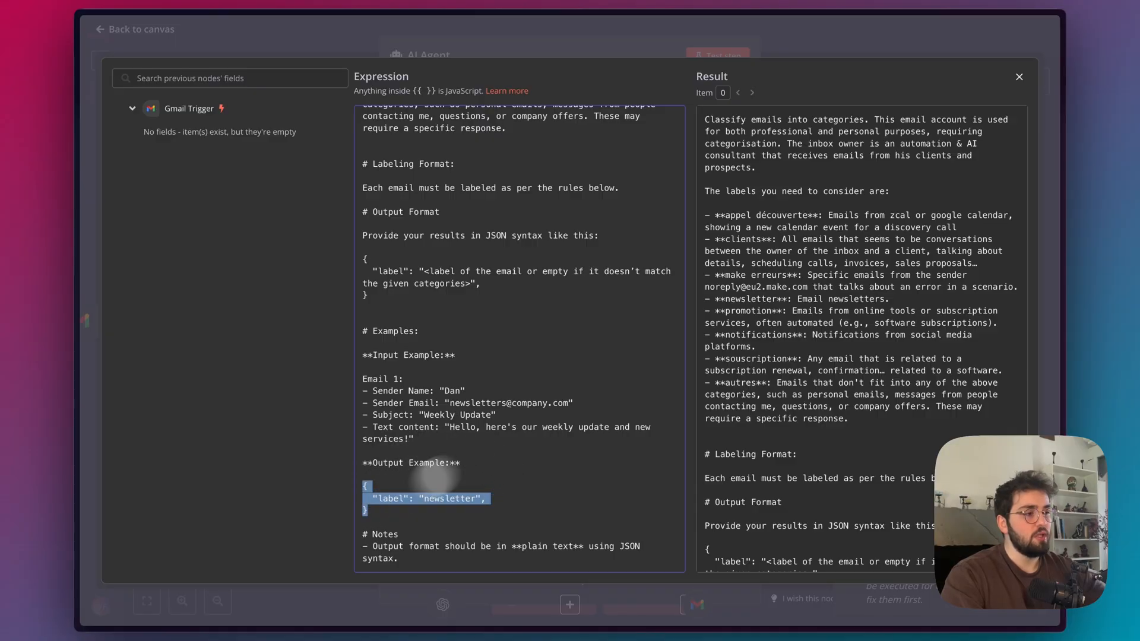
{"action": "left_click", "coordinate": [806, 34]}
{"action": "left_click", "coordinate": [806, 33]}
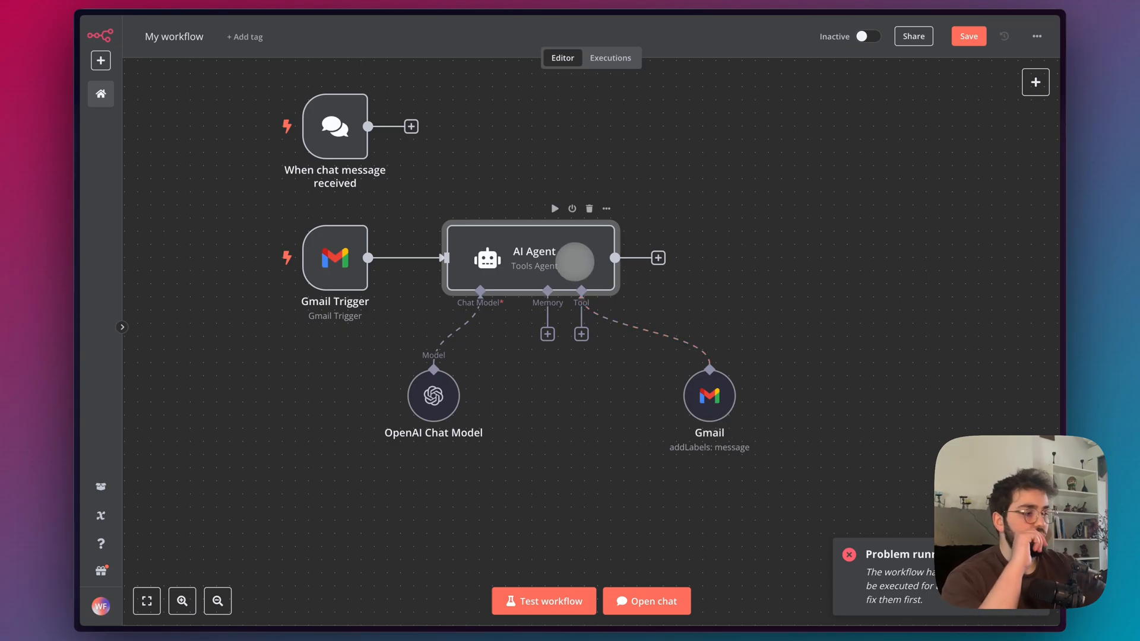
Switch to the Make scenario and examine the router's branches and one of the Gmail label modules they lead to.
{"action": "left_click_drag", "start_coordinate": [710, 395], "coordinate": [631, 395]}
{"action": "mouse_move", "coordinate": [145, 295]}
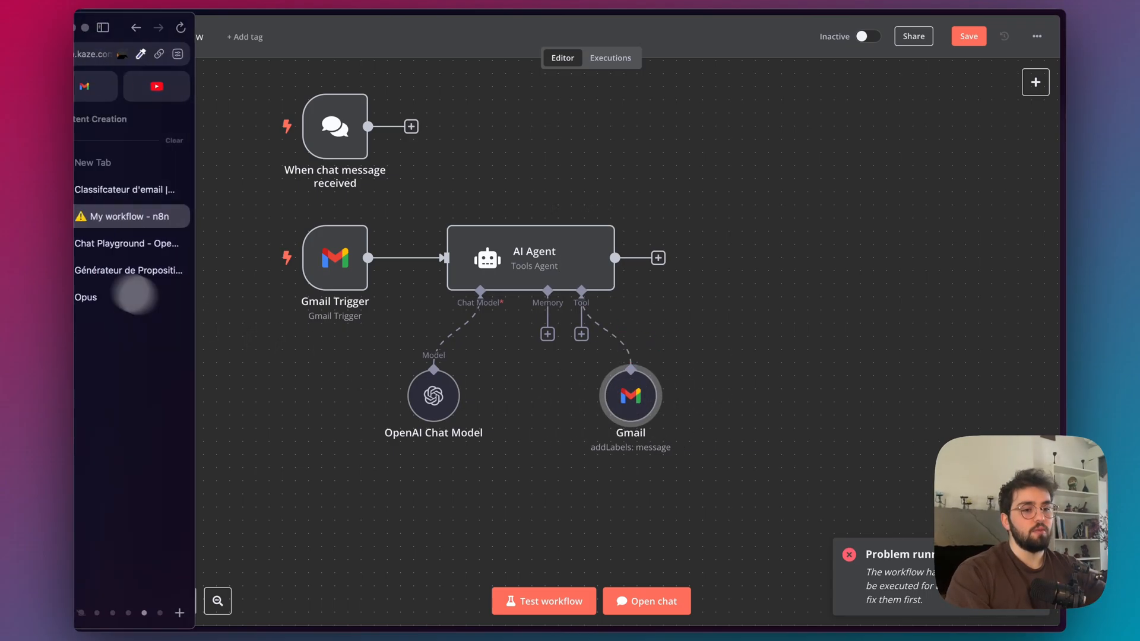
{"action": "left_click", "coordinate": [152, 189]}
{"action": "left_click", "coordinate": [543, 374]}
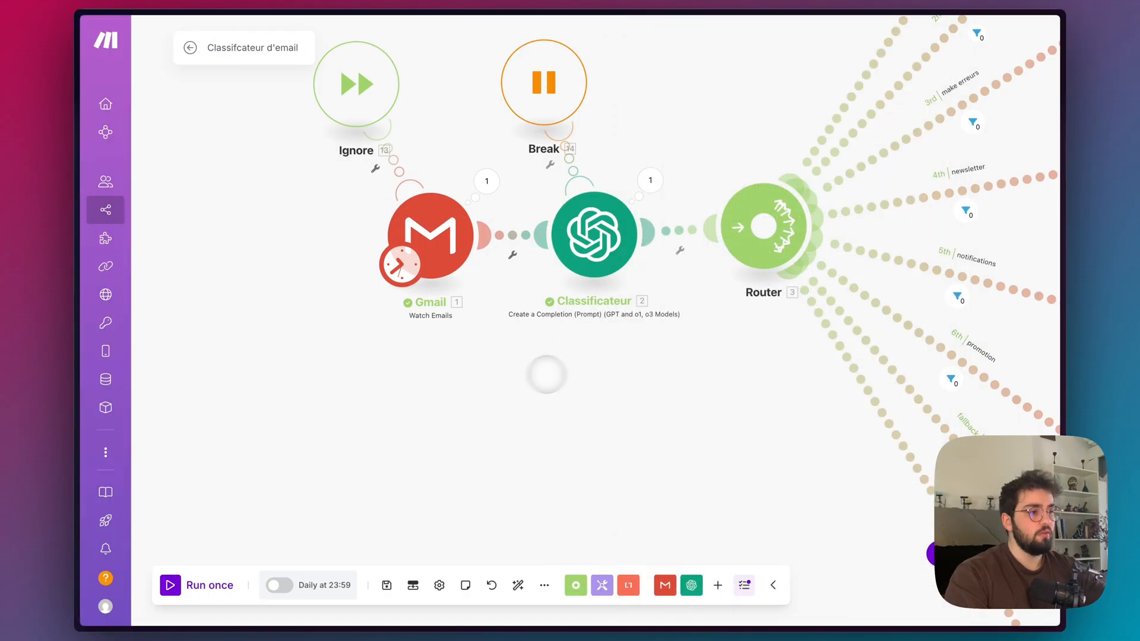
{"action": "scroll", "coordinate": [732, 328], "scroll_direction": "right", "scroll_amount": 5}
{"action": "scroll", "coordinate": [735, 326], "scroll_direction": "down", "scroll_amount": 5}
{"action": "scroll", "coordinate": [733, 327], "scroll_direction": "up", "scroll_amount": 3}
{"action": "scroll", "coordinate": [734, 328], "scroll_direction": "up", "scroll_amount": 2}
{"action": "scroll", "coordinate": [732, 327], "scroll_direction": "down", "scroll_amount": 5}
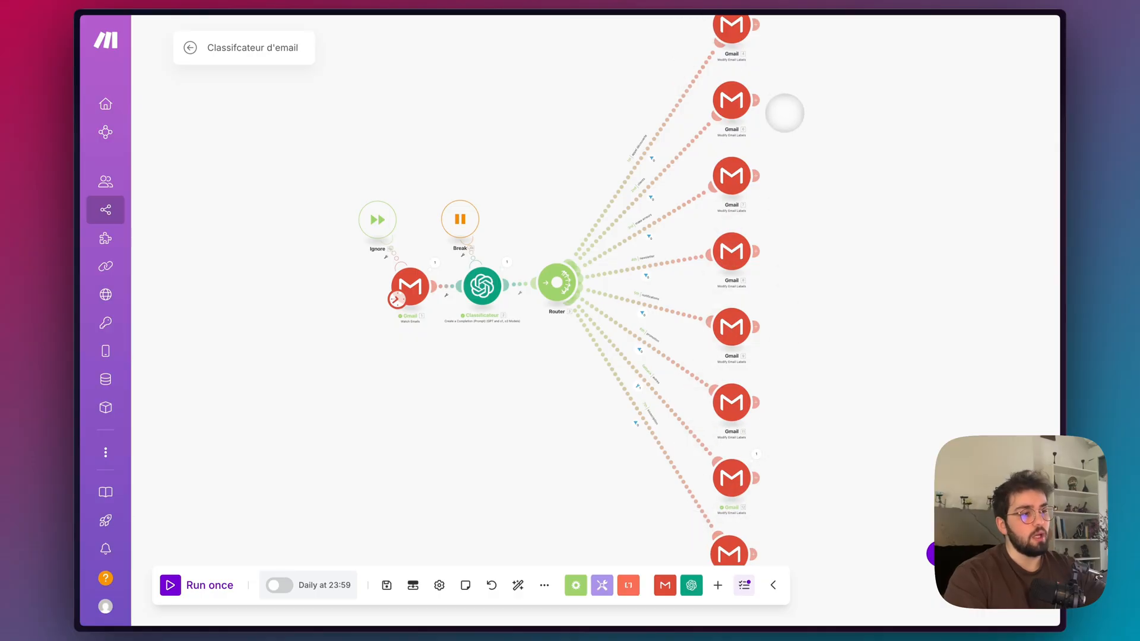
{"action": "left_click", "coordinate": [732, 100]}
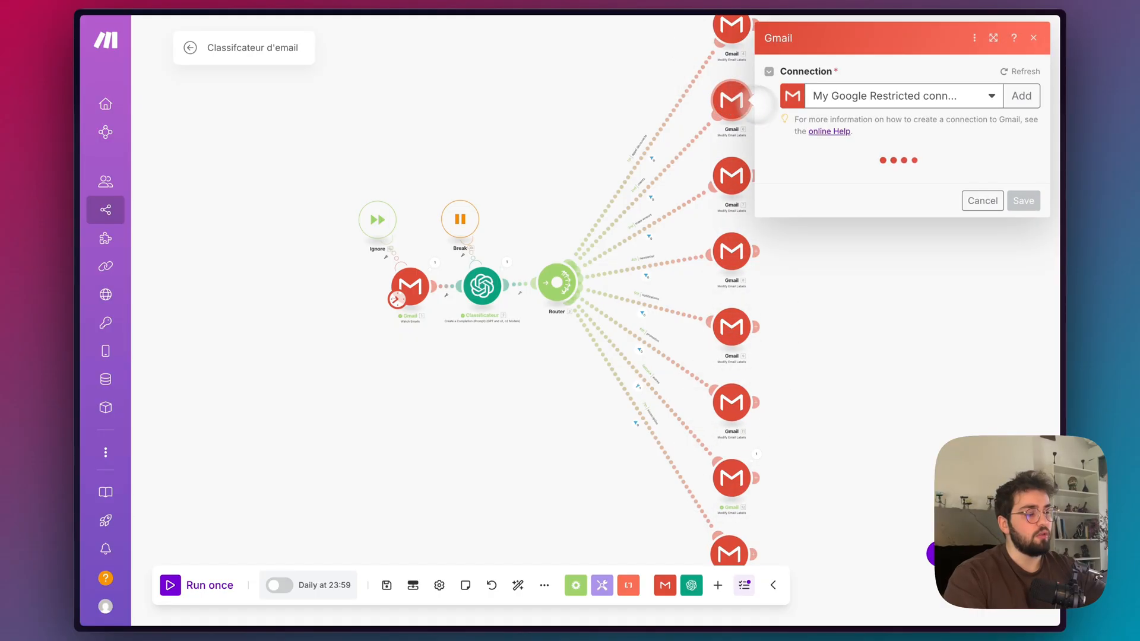
{"action": "left_click", "coordinate": [544, 157]}
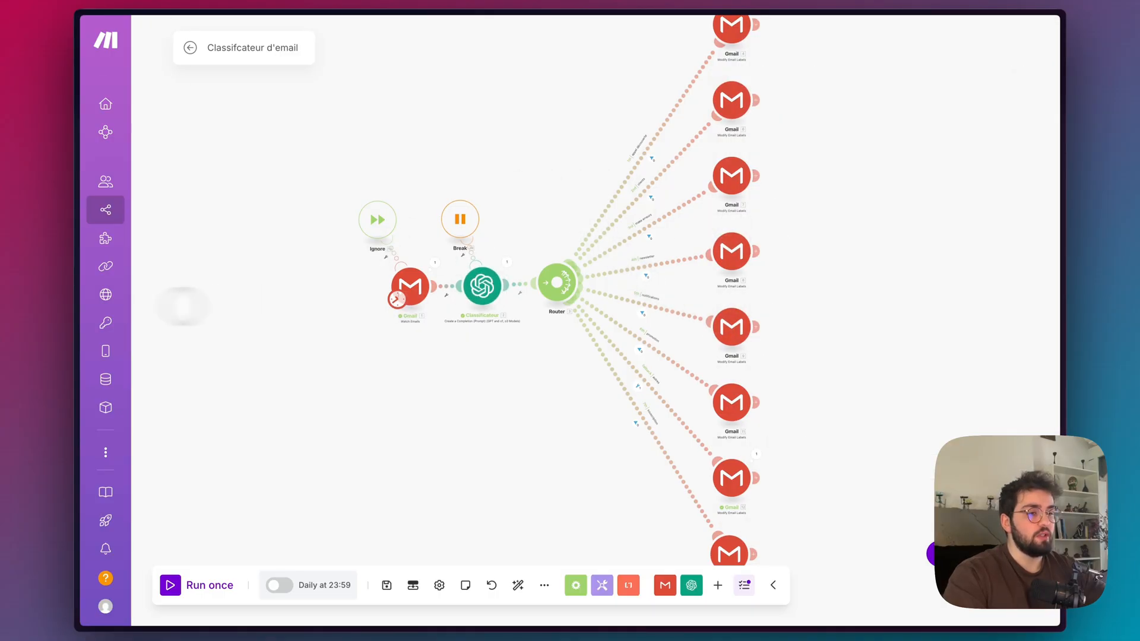
Return to n8n, move the Gmail tool node closer beneath the AI Agent, and open the agent's system message in the expression editor.
{"action": "left_click", "coordinate": [146, 213]}
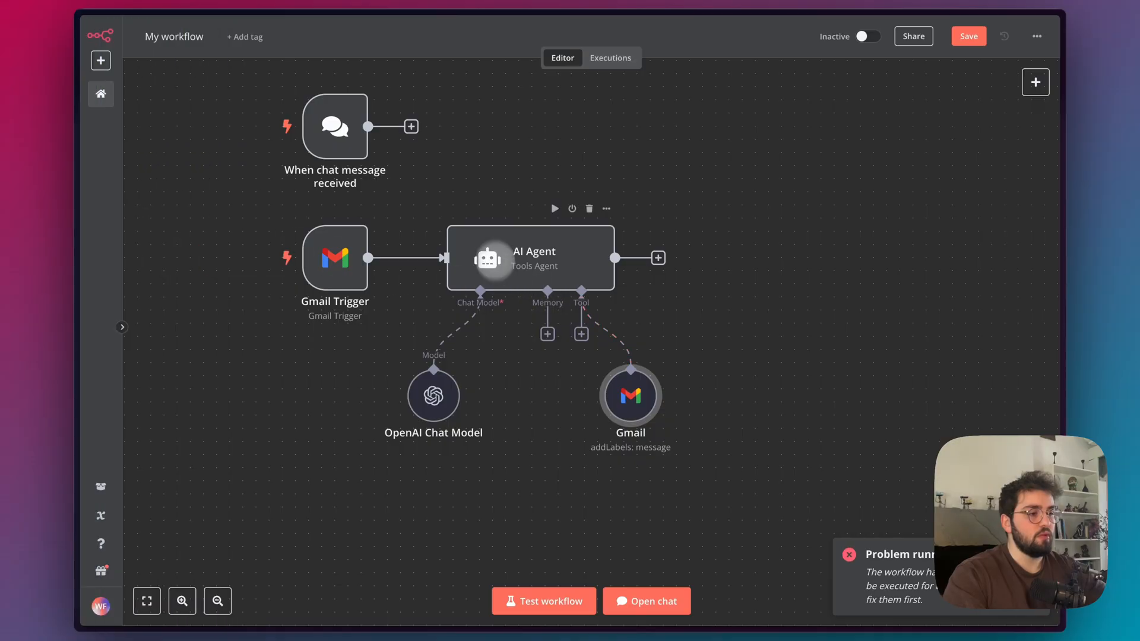
{"action": "left_click_drag", "start_coordinate": [620, 397], "coordinate": [578, 395]}
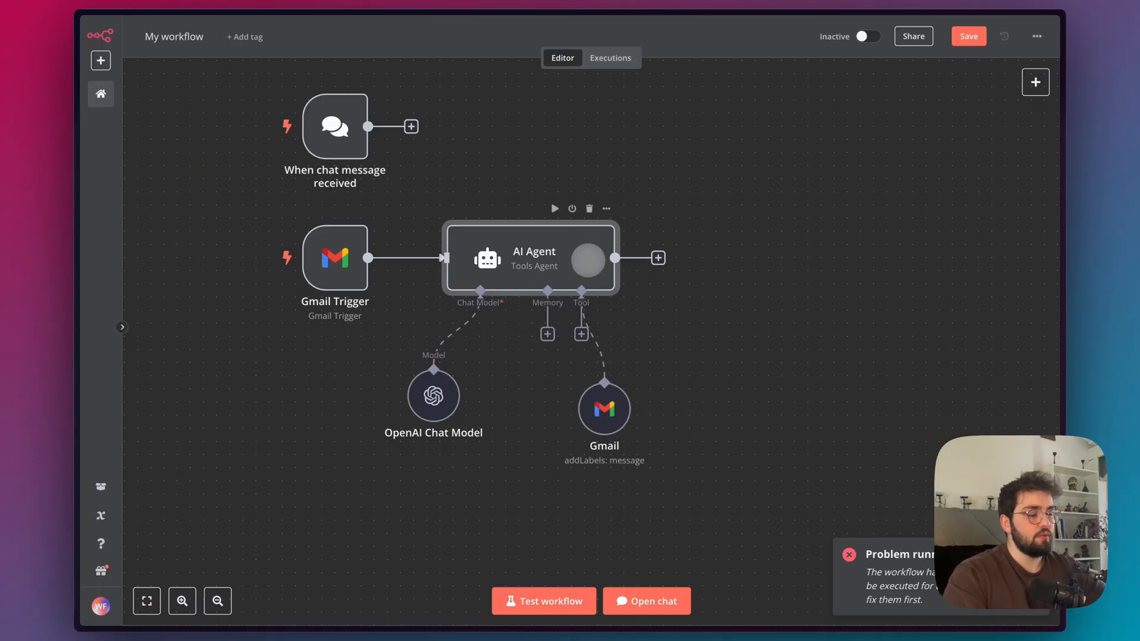
{"action": "double_click", "coordinate": [588, 259]}
{"action": "left_click", "coordinate": [742, 472]}
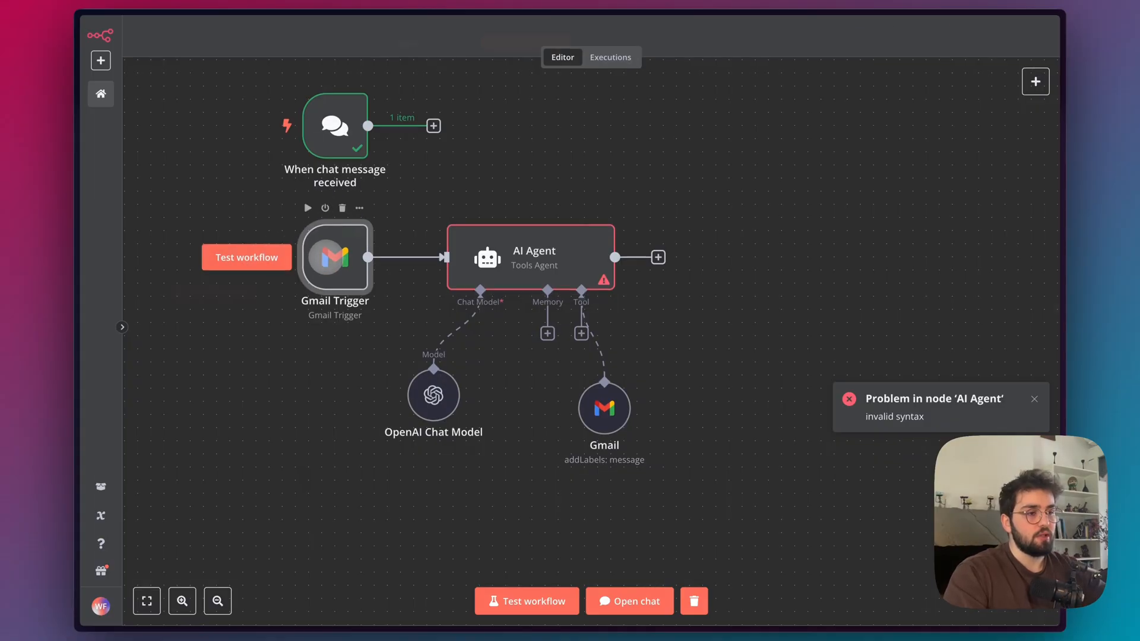
Fetch a test event in the Gmail Trigger, display its output as JSON and examine the email snippet.
{"action": "double_click", "coordinate": [323, 234]}
{"action": "left_click", "coordinate": [522, 56]}
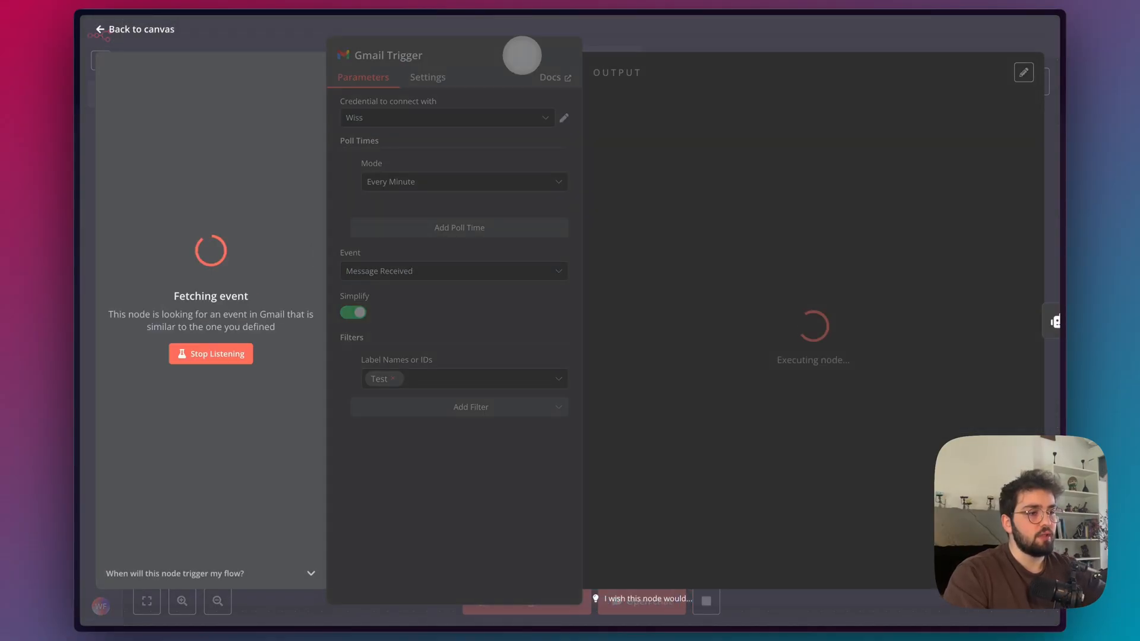
{"action": "left_click", "coordinate": [920, 72]}
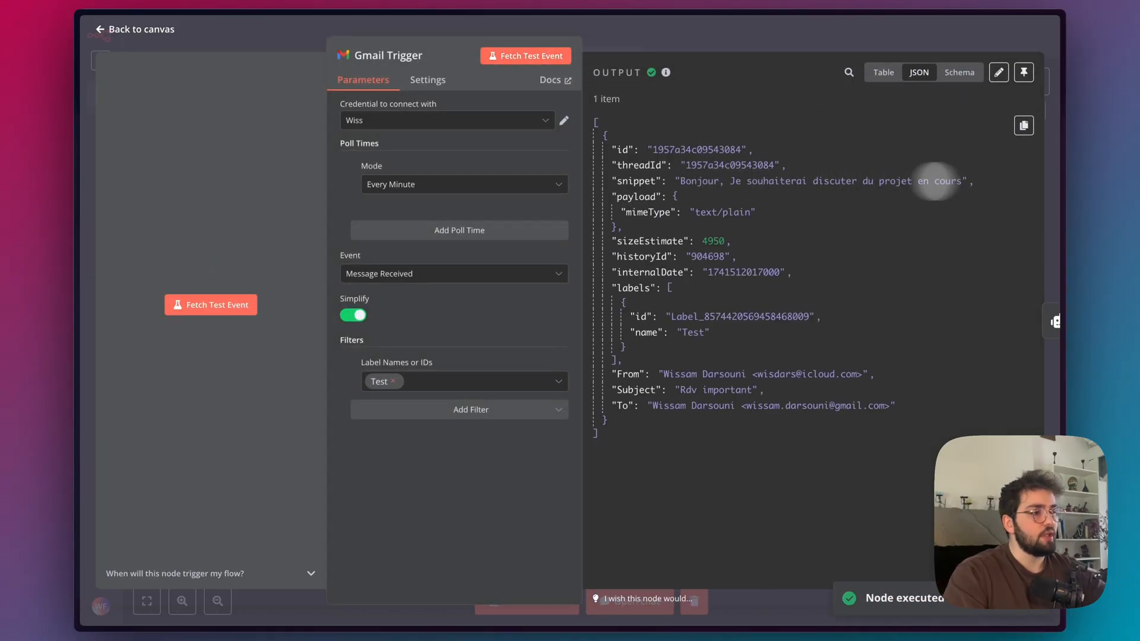
{"action": "left_click_drag", "start_coordinate": [687, 185], "coordinate": [959, 184]}
{"action": "left_click", "coordinate": [921, 244]}
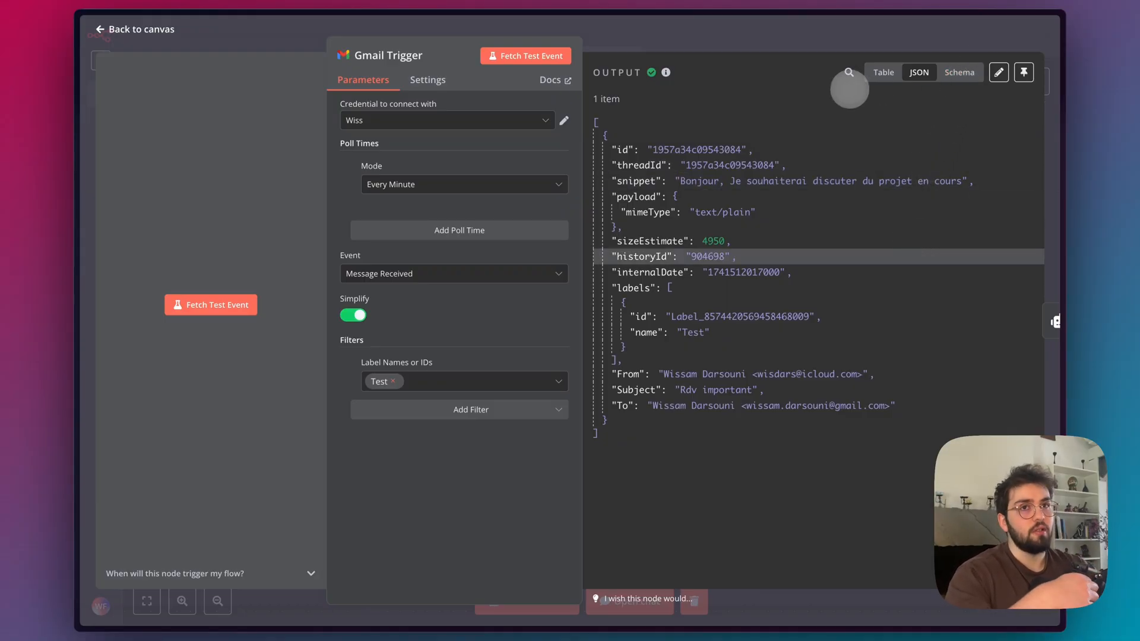
Pin the Gmail Trigger's fetched email as its output data and check the pinned data from the canvas.
{"action": "mouse_move", "coordinate": [939, 137]}
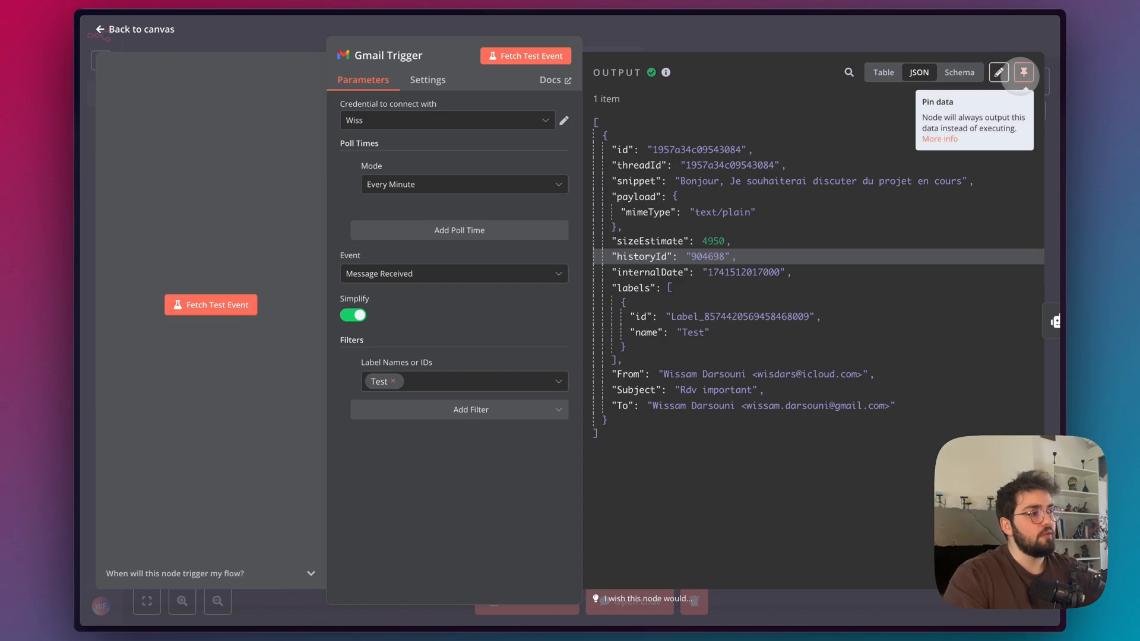
{"action": "left_click", "coordinate": [1022, 72]}
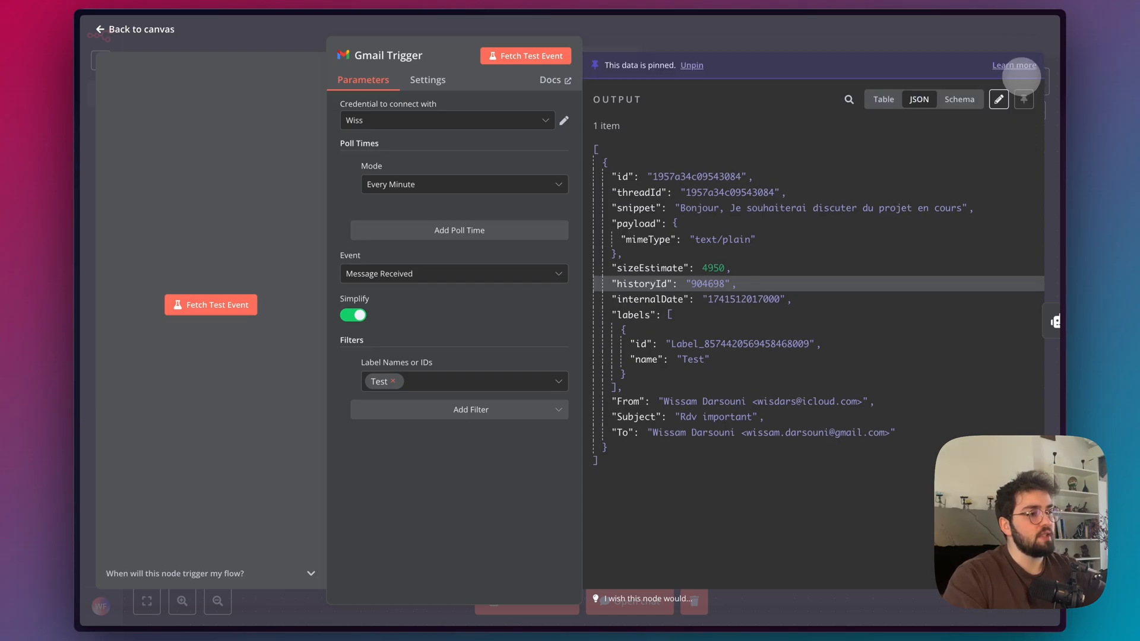
{"action": "left_click", "coordinate": [901, 36]}
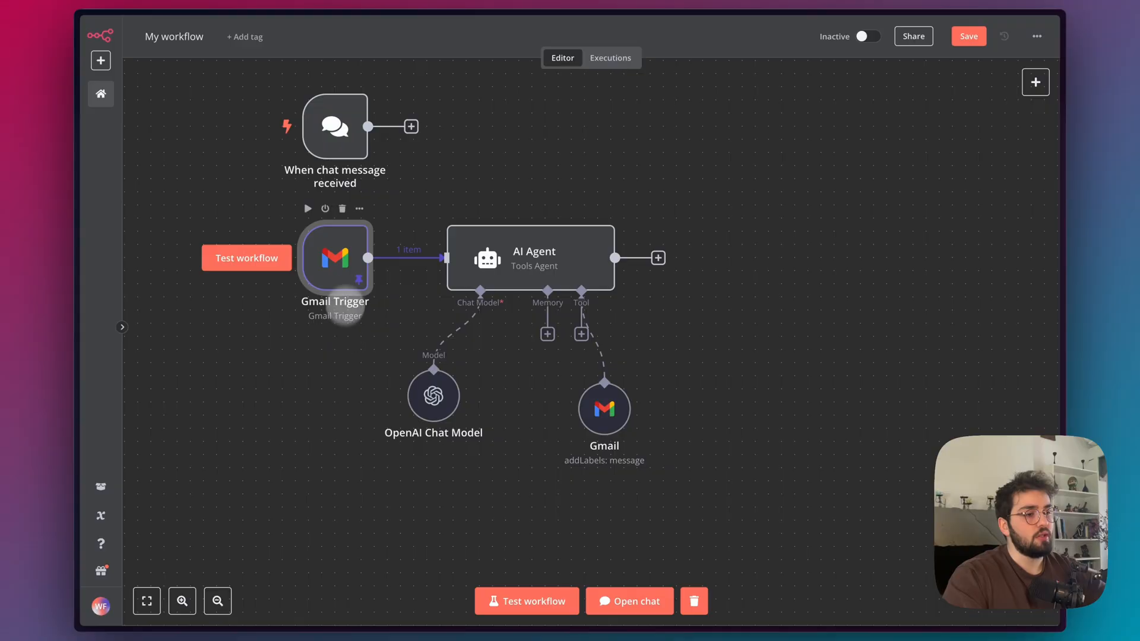
{"action": "double_click", "coordinate": [336, 257]}
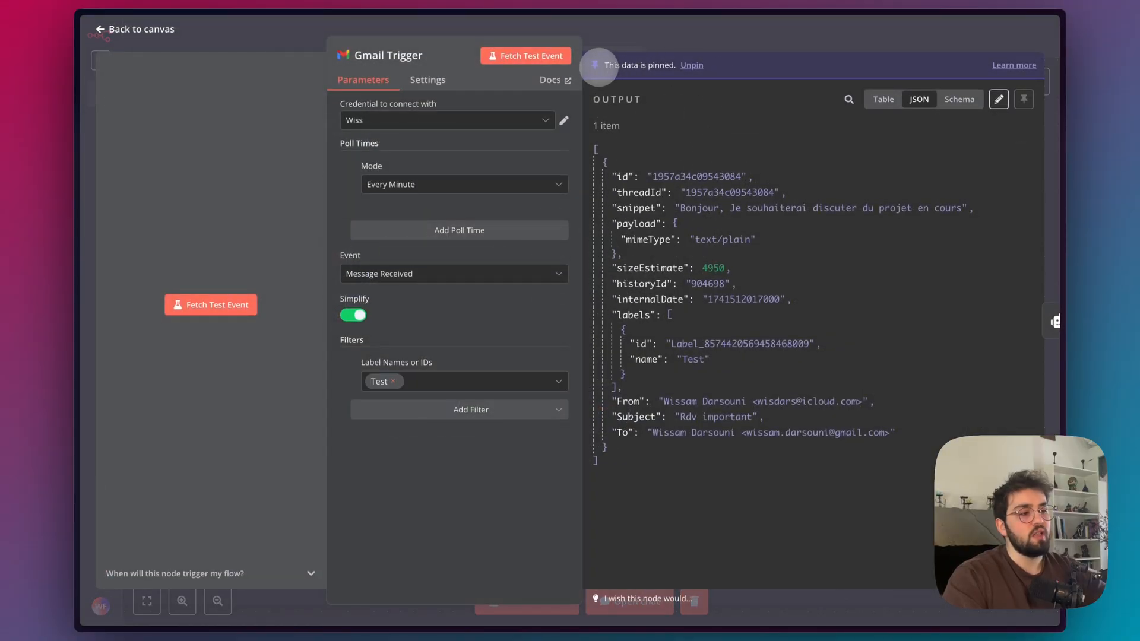
{"action": "left_click", "coordinate": [727, 33]}
Save the workflow, reload the page and check the Gmail Trigger's pinned output.
{"action": "left_click", "coordinate": [974, 36]}
{"action": "key", "text": "super+r"}
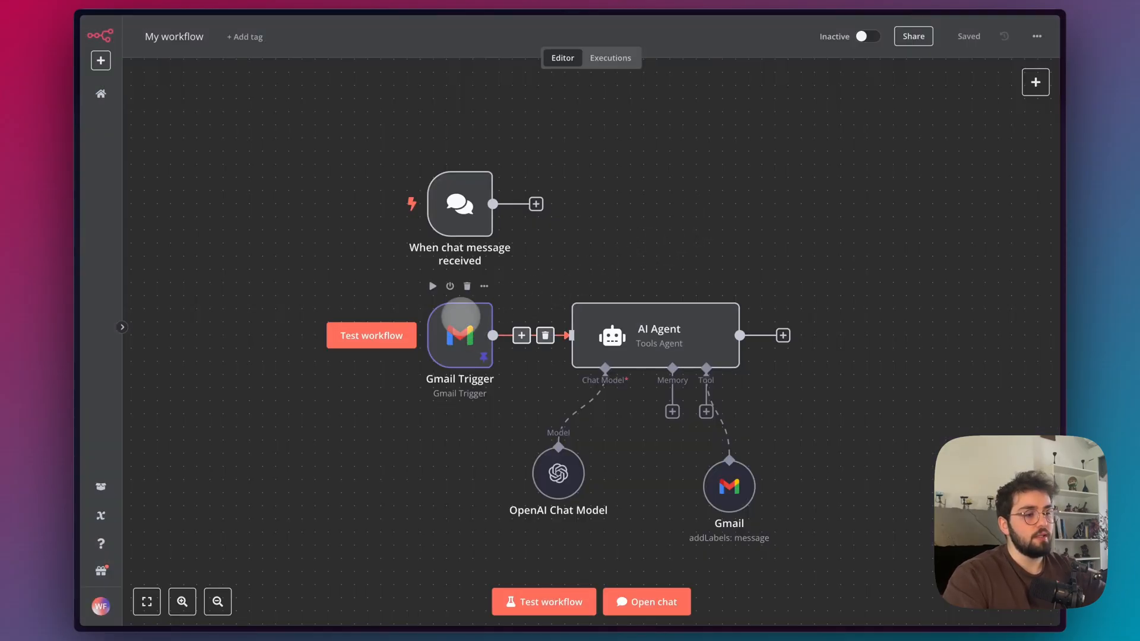
{"action": "double_click", "coordinate": [451, 318]}
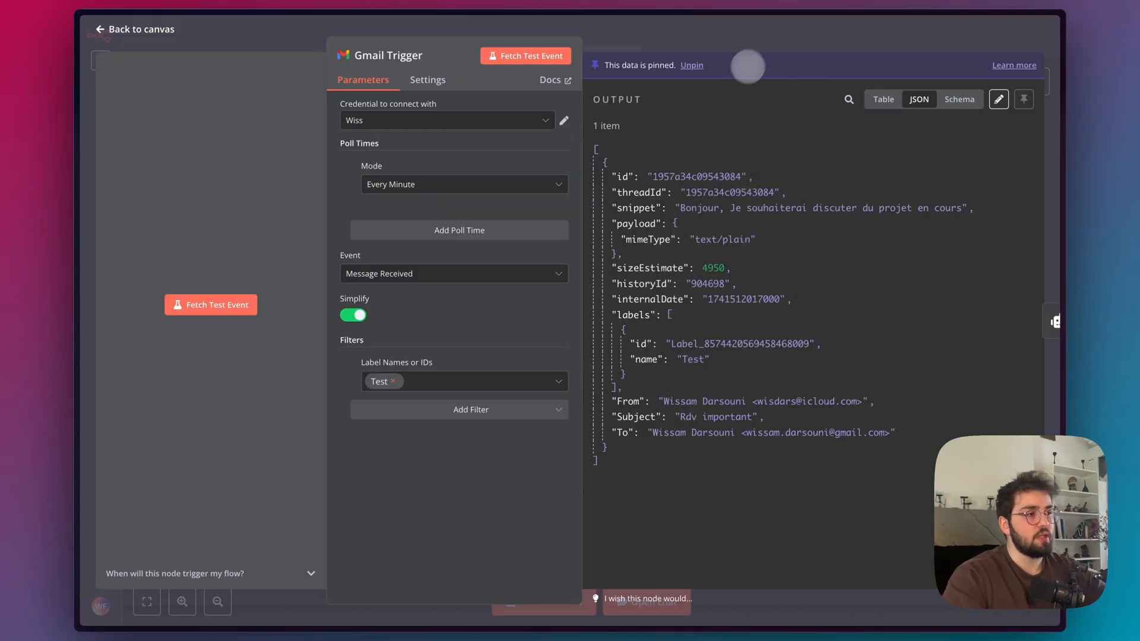
{"action": "left_click", "coordinate": [739, 51]}
Start the AI Agent's user message with "Subject :" followed by the Subject field mapped from the Gmail Trigger.
{"action": "double_click", "coordinate": [613, 336]}
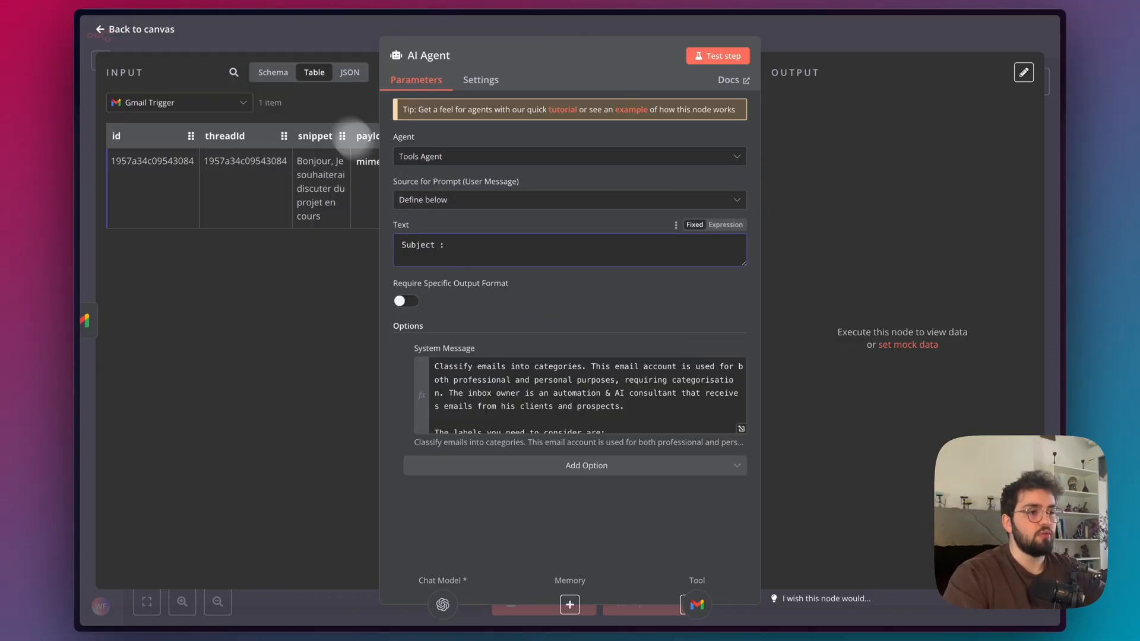
{"action": "scroll", "coordinate": [273, 154], "scroll_direction": "right", "scroll_amount": 5}
{"action": "scroll", "coordinate": [273, 149], "scroll_direction": "left", "scroll_amount": 5}
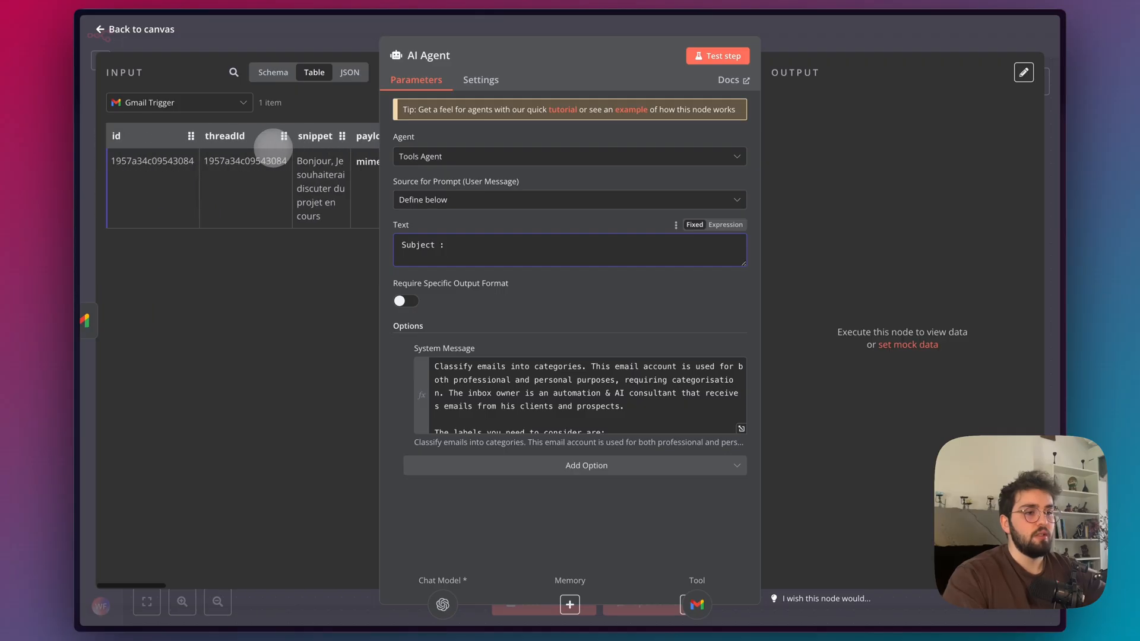
{"action": "scroll", "coordinate": [326, 140], "scroll_direction": "right", "scroll_amount": 3}
{"action": "left_click", "coordinate": [348, 71]}
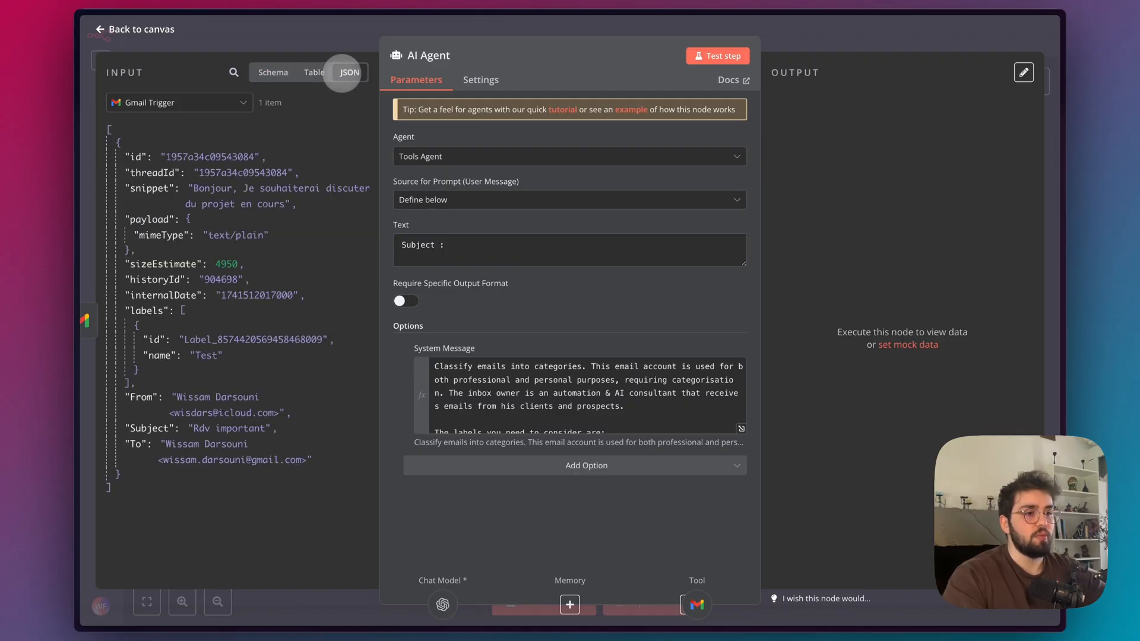
{"action": "left_click", "coordinate": [272, 73]}
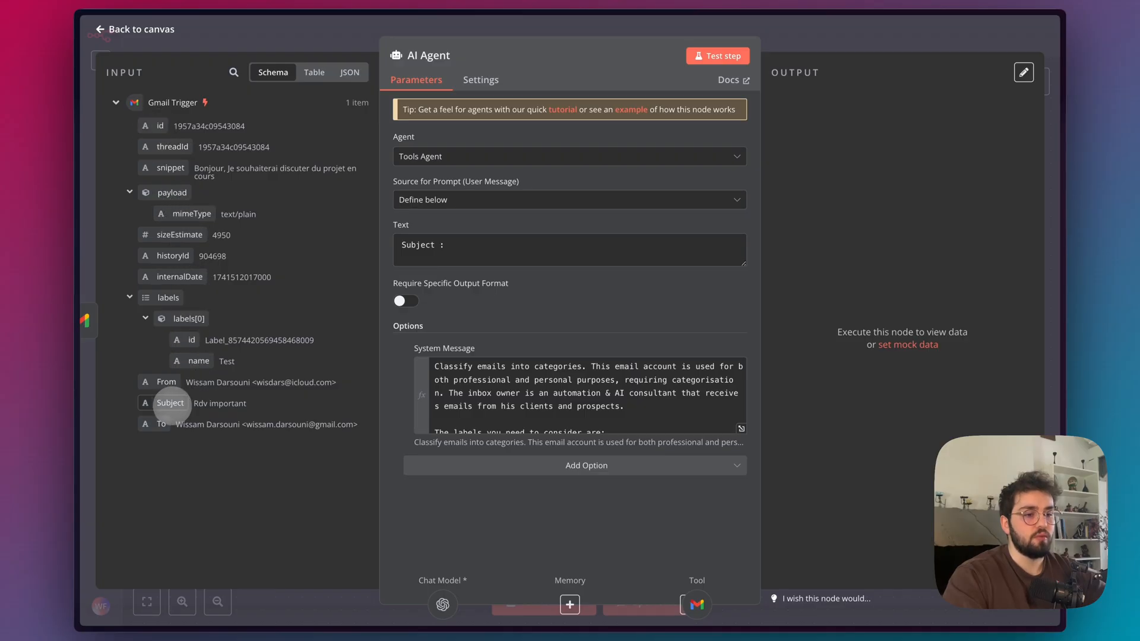
{"action": "left_click_drag", "start_coordinate": [170, 403], "coordinate": [472, 248]}
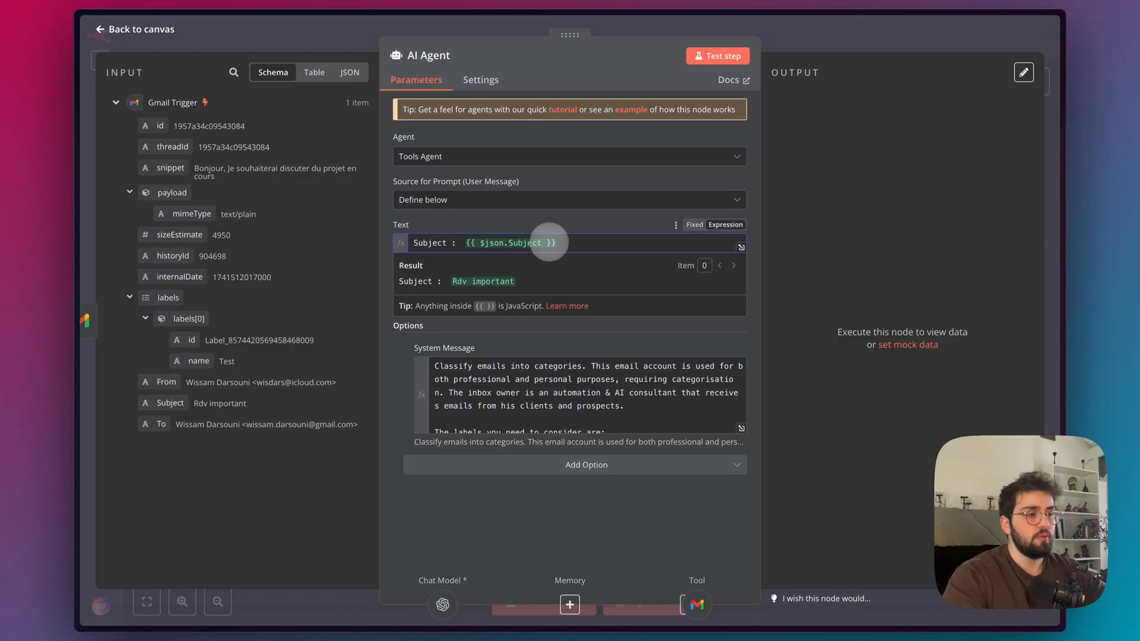
Add a "Content :" line to the agent's user message, mapped to the Gmail Trigger's snippet field.
{"action": "key", "text": "Return"}
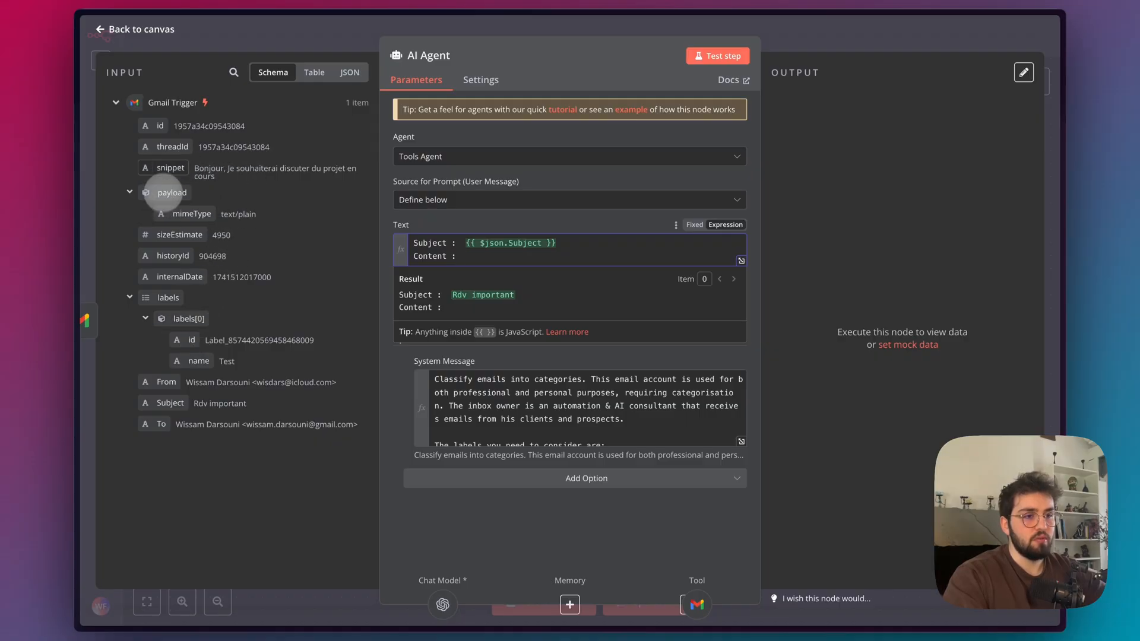
{"action": "left_click_drag", "start_coordinate": [167, 172], "coordinate": [526, 250]}
{"action": "left_click", "coordinate": [581, 259]}
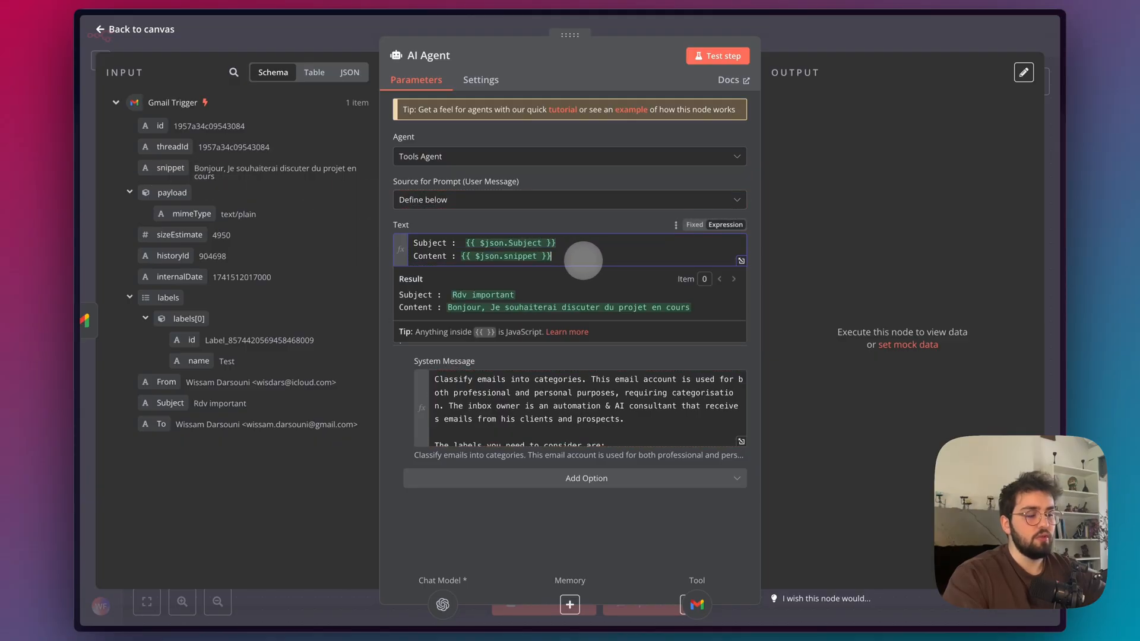
Add an "Email id :" line to the agent's user message, mapped to the Gmail Trigger's id field.
{"action": "key", "text": "Return"}
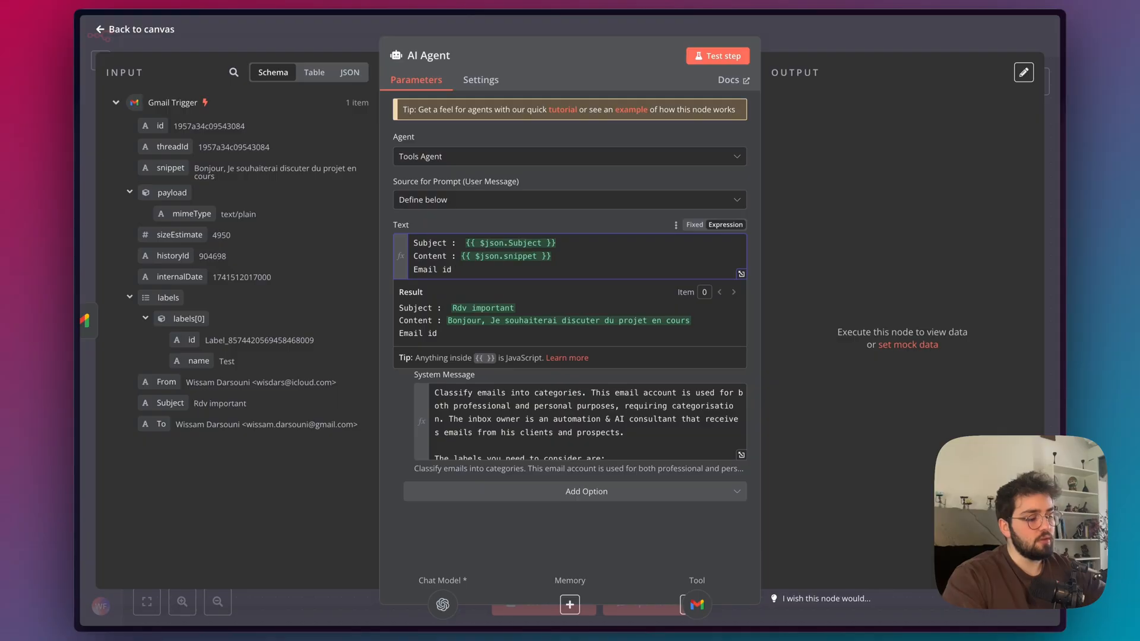
{"action": "left_click_drag", "start_coordinate": [157, 126], "coordinate": [491, 278]}
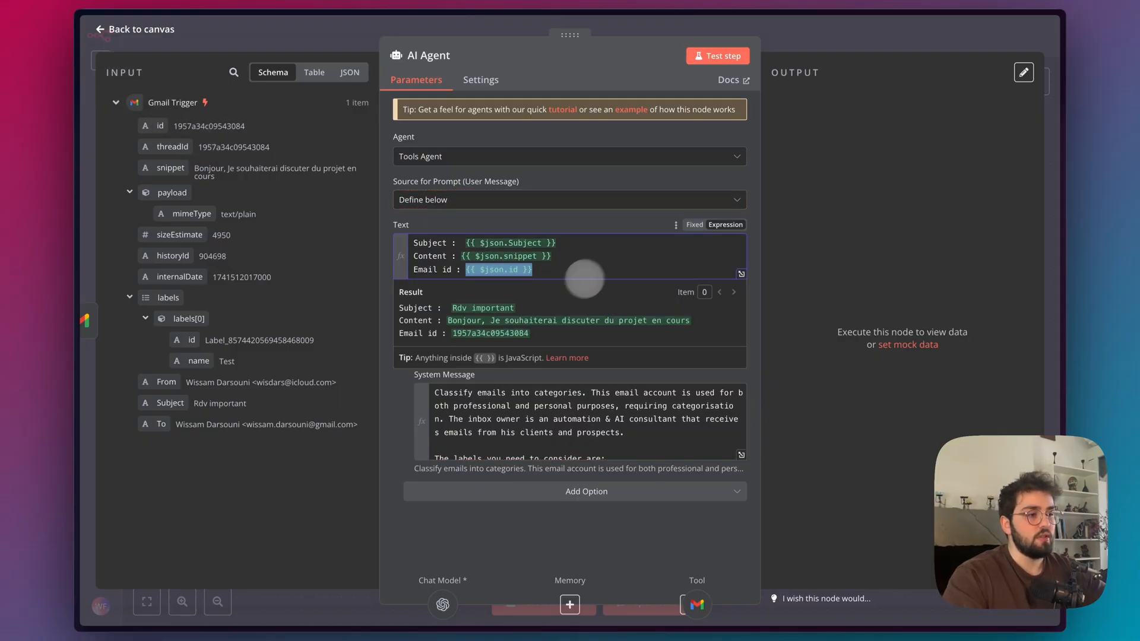
{"action": "left_click", "coordinate": [588, 214]}
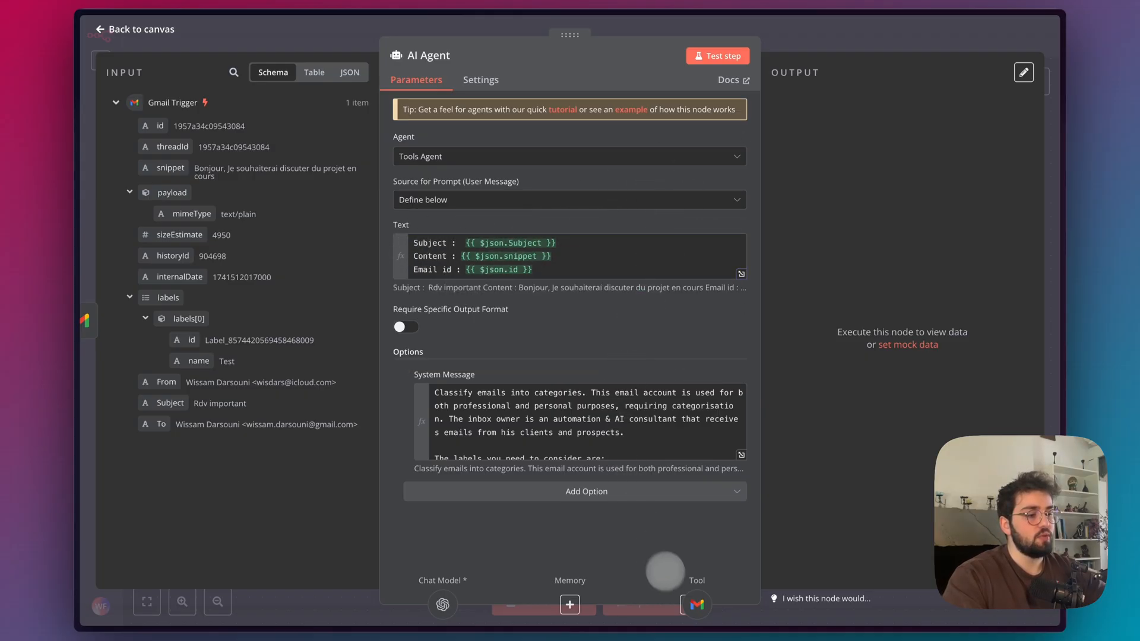
In the Gmail tool, replace the model-defined Message ID with the Gmail Trigger's id, {{ $json.id }}.
{"action": "left_click", "coordinate": [709, 605]}
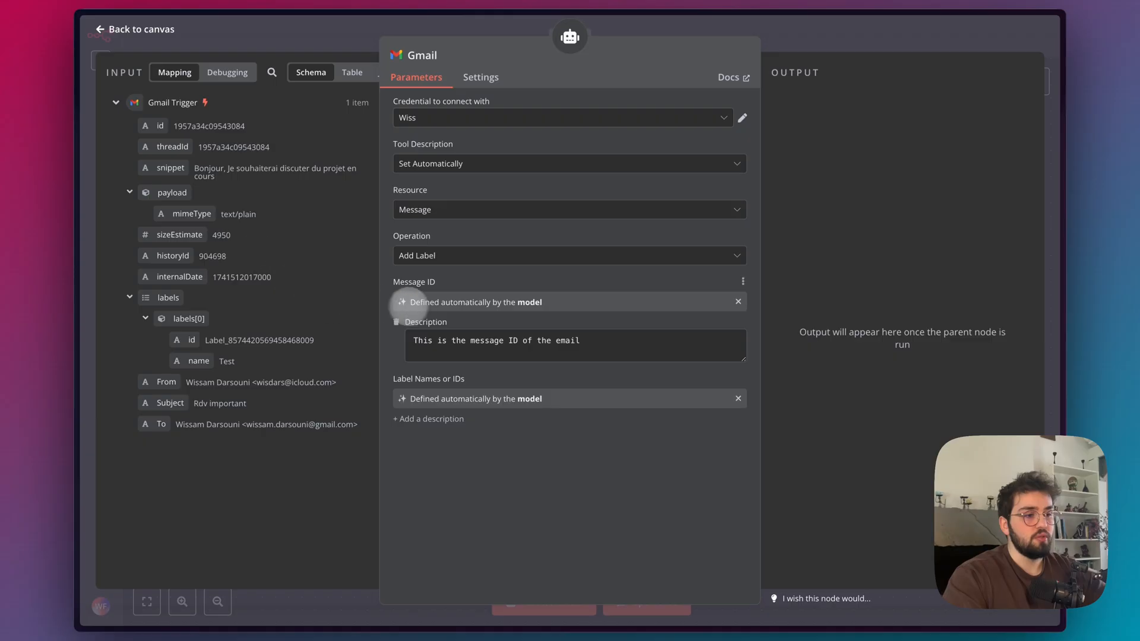
{"action": "left_click", "coordinate": [738, 301]}
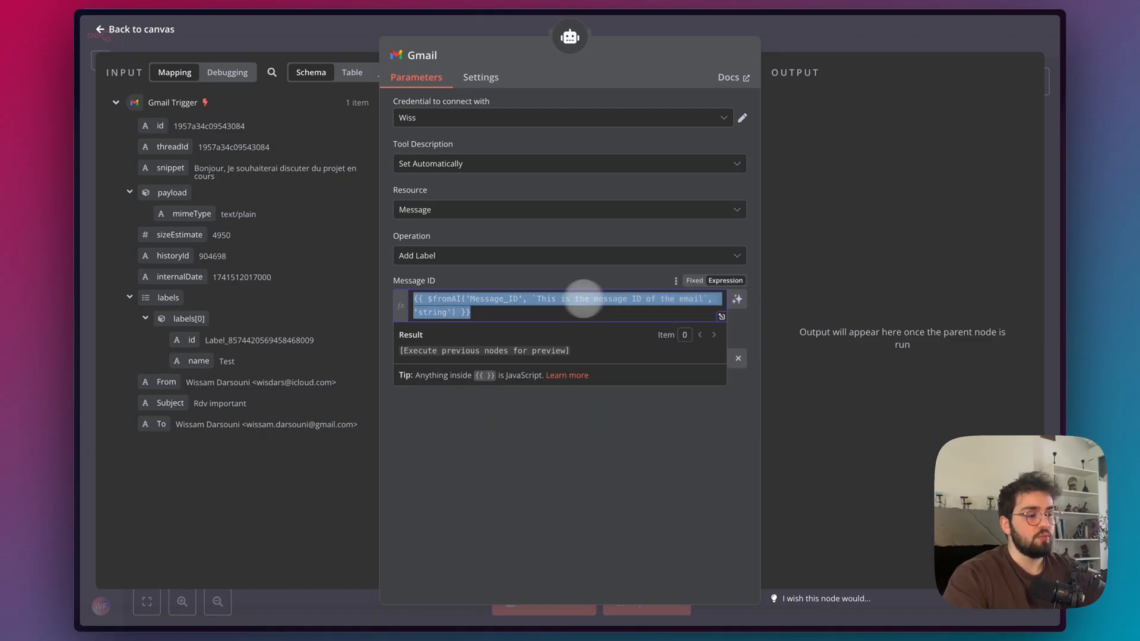
{"action": "key", "text": "BackSpace"}
{"action": "left_click_drag", "start_coordinate": [160, 126], "coordinate": [420, 299]}
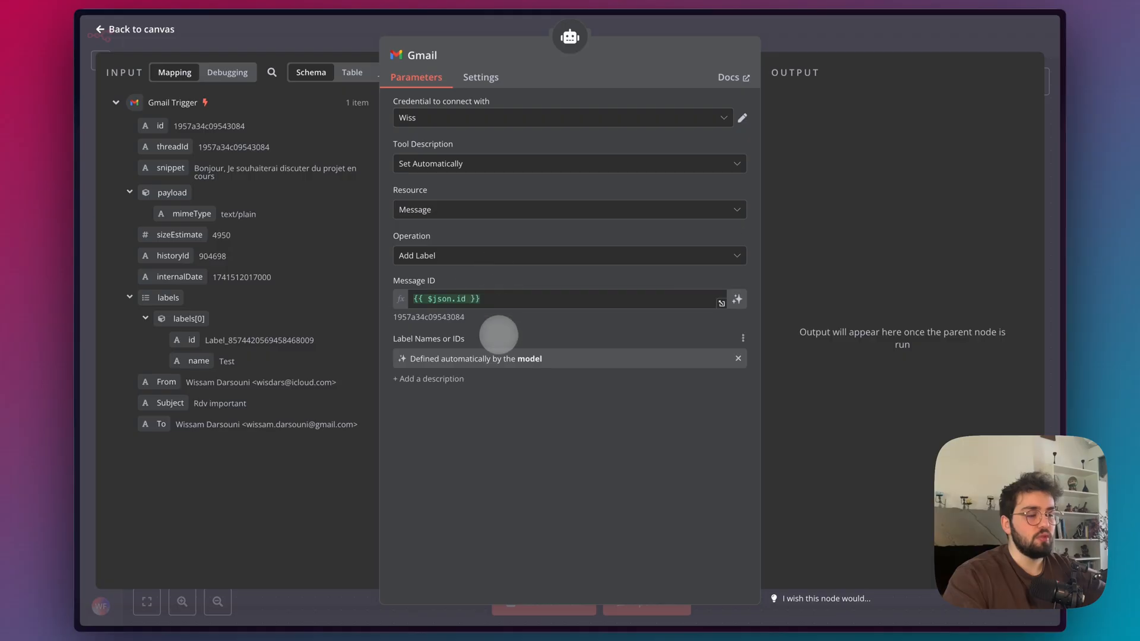
Return to the AI Agent and remove the "Email id" line from its user message.
{"action": "mouse_move", "coordinate": [85, 189]}
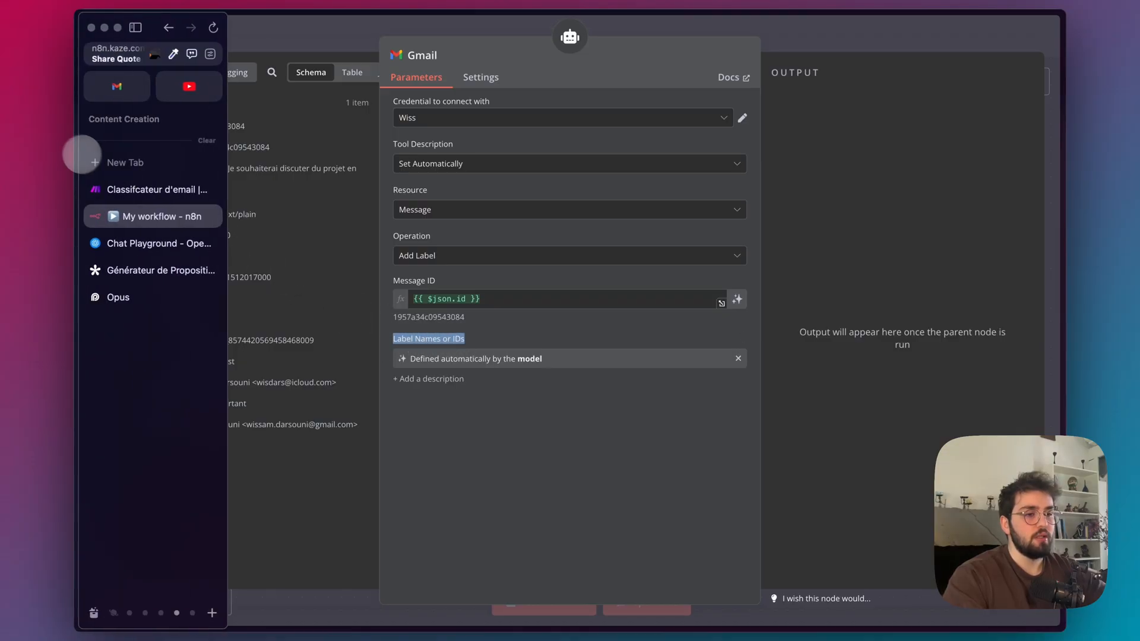
{"action": "left_click", "coordinate": [571, 37]}
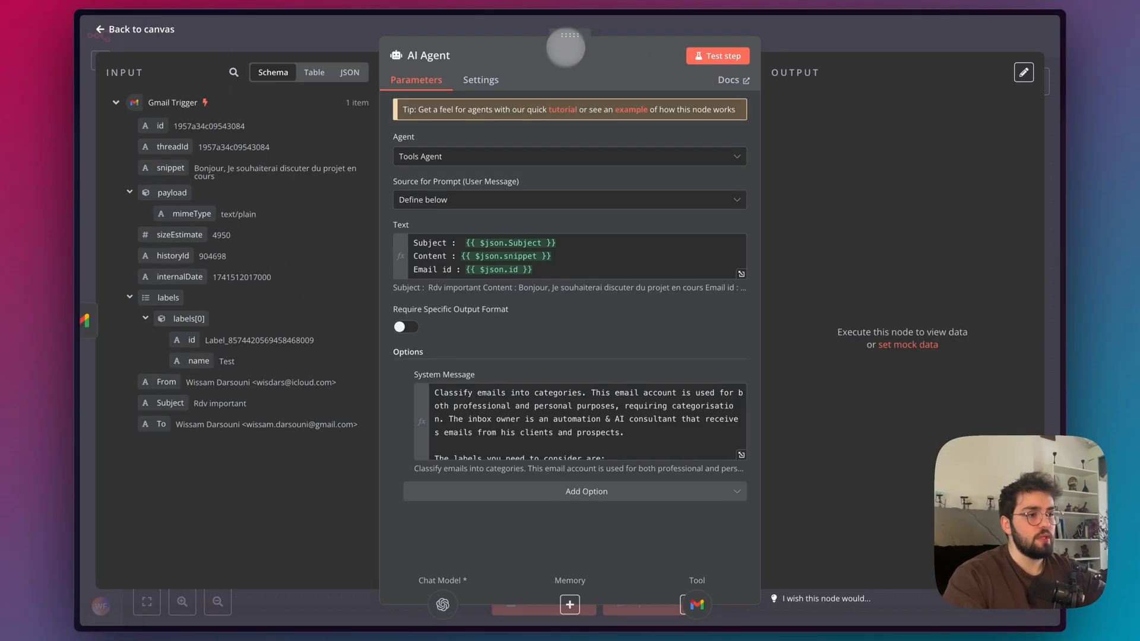
{"action": "left_click", "coordinate": [557, 270]}
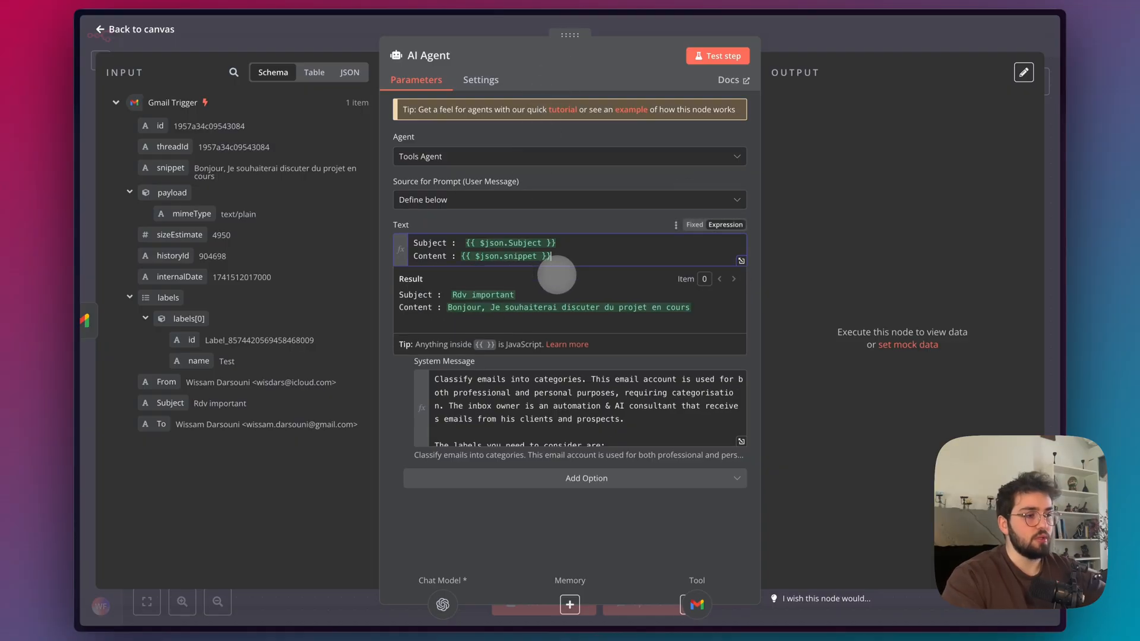
{"action": "left_click", "coordinate": [629, 363]}
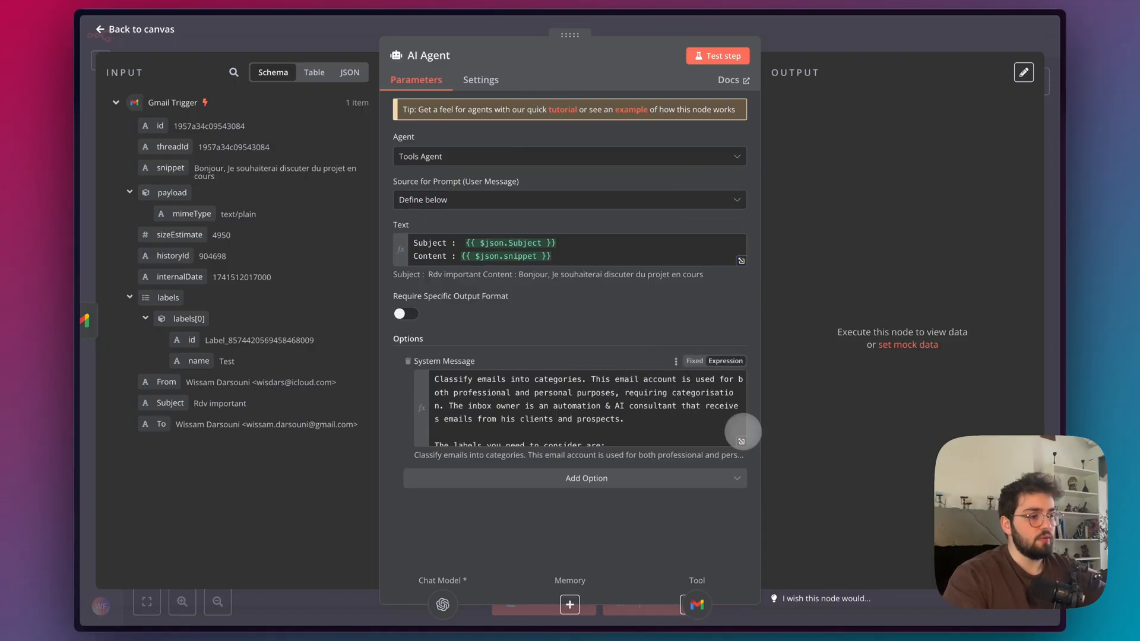
Compare the label names in the agent's system message with the labels in Gmail, then return to the n8n canvas.
{"action": "left_click", "coordinate": [742, 441]}
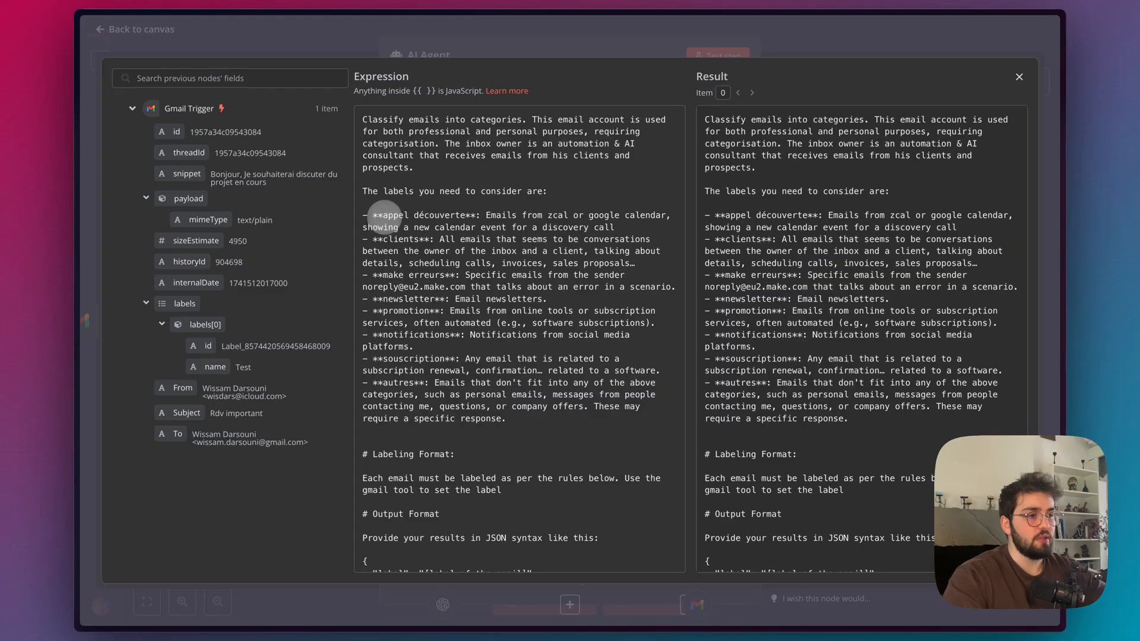
{"action": "mouse_move", "coordinate": [20, 254]}
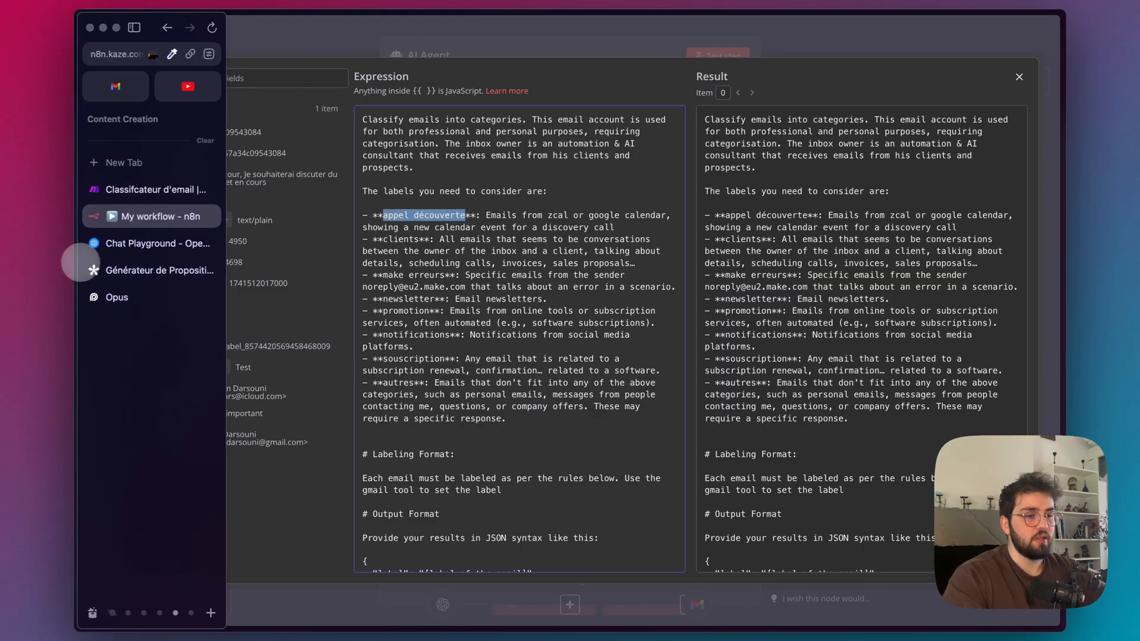
{"action": "left_click", "coordinate": [122, 88]}
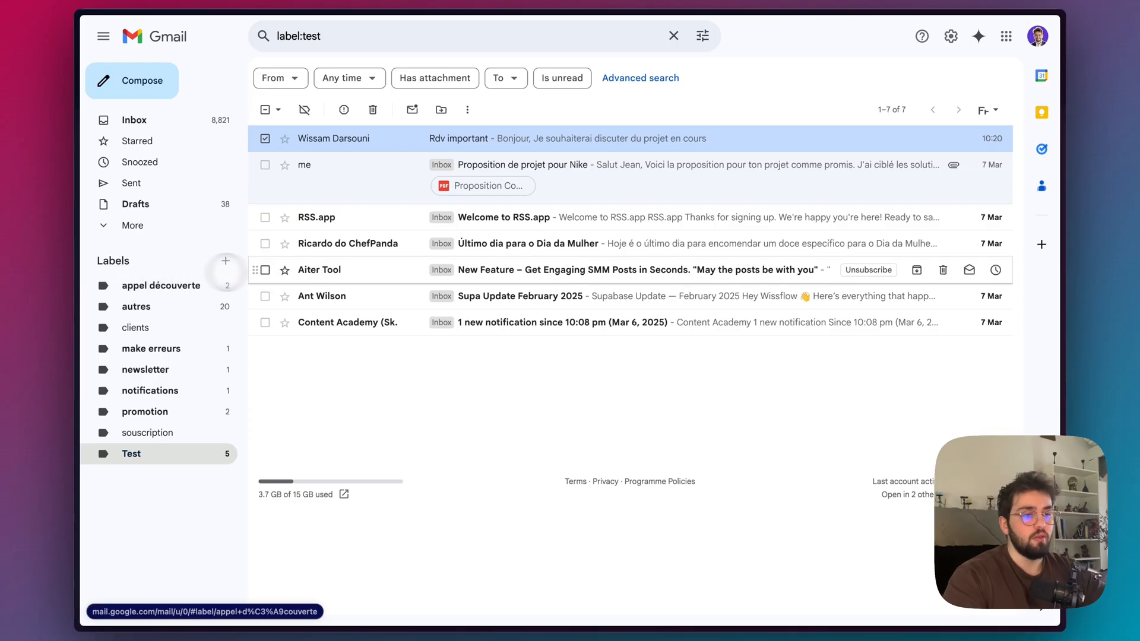
{"action": "mouse_move", "coordinate": [84, 250]}
{"action": "left_click", "coordinate": [151, 216]}
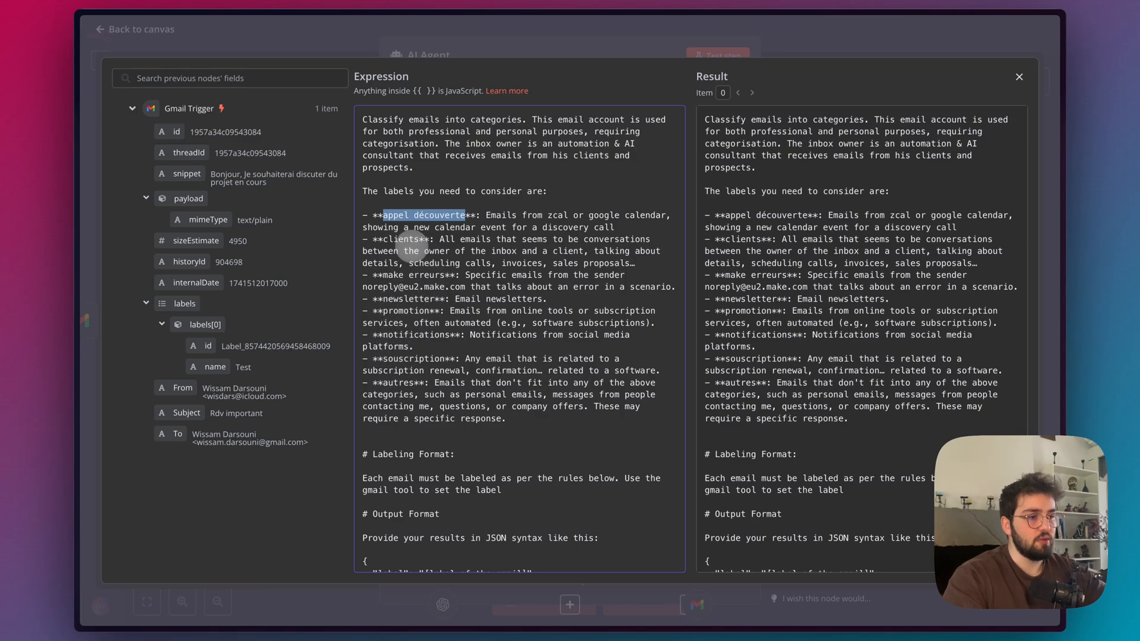
{"action": "left_click", "coordinate": [626, 88]}
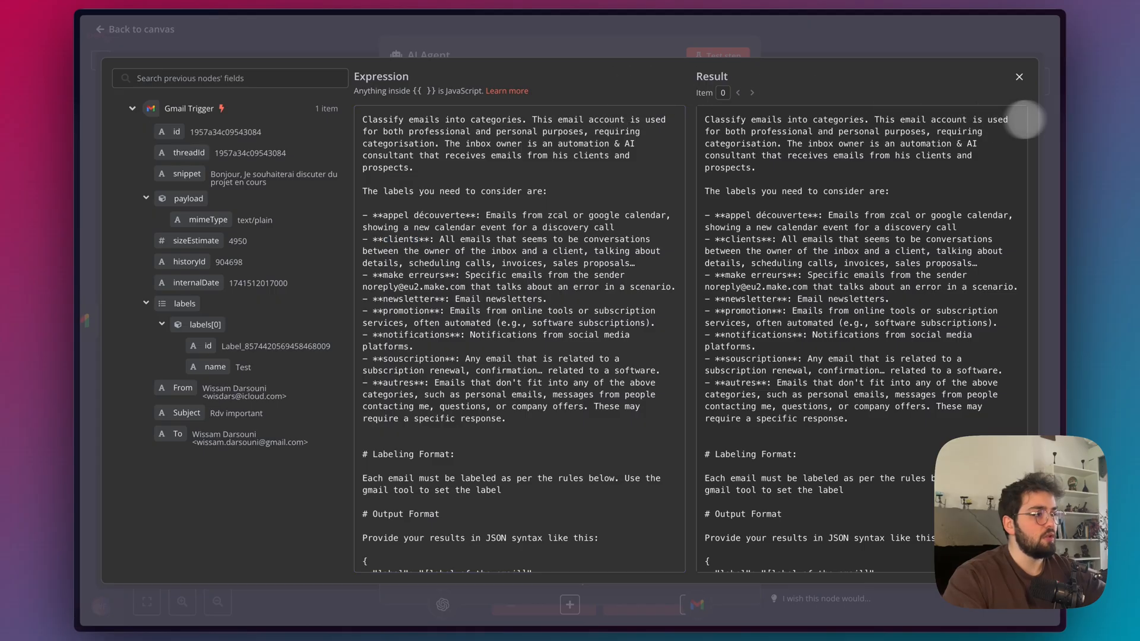
{"action": "left_click", "coordinate": [1015, 72]}
{"action": "left_click", "coordinate": [820, 37]}
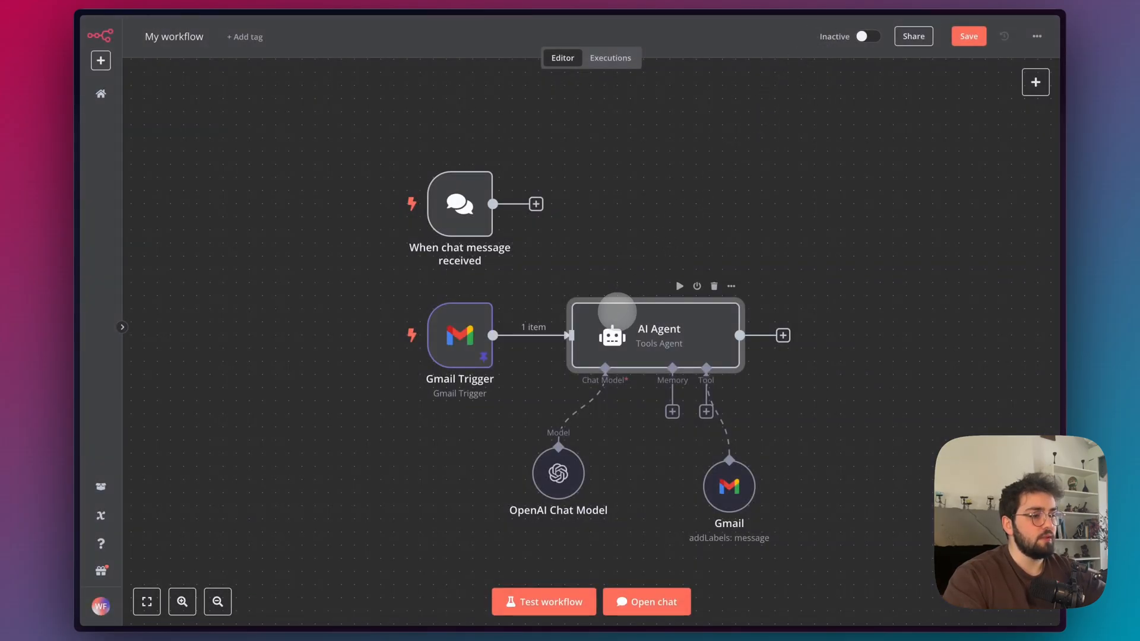
Test the workflow and inspect the run outputs of the Gmail tool and the OpenAI Chat Model.
{"action": "left_click", "coordinate": [544, 600]}
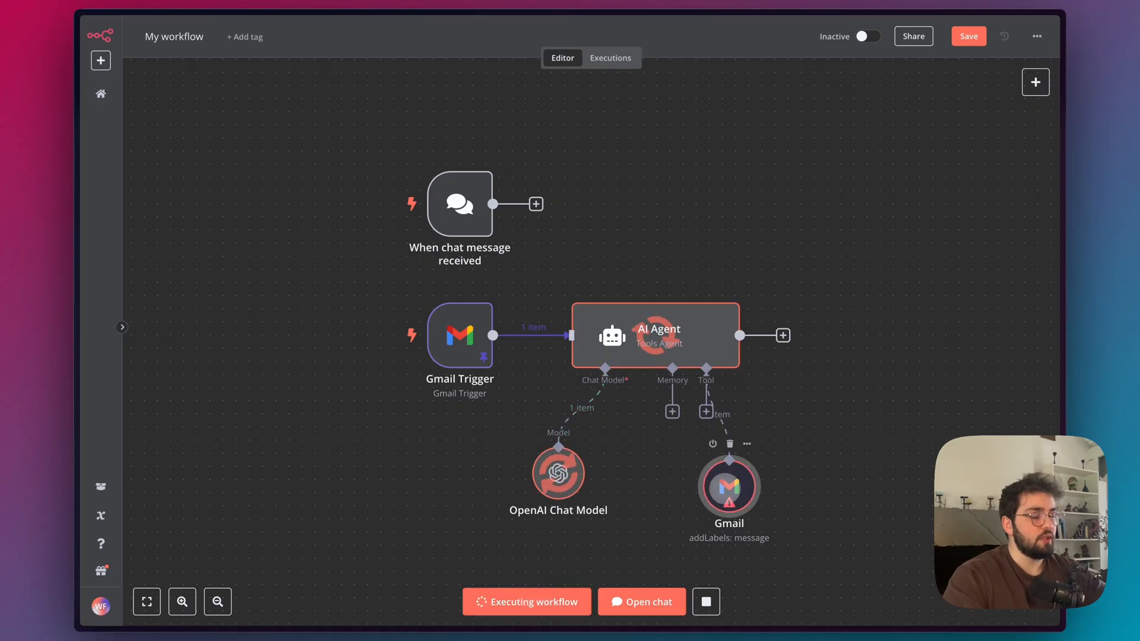
{"action": "double_click", "coordinate": [725, 489]}
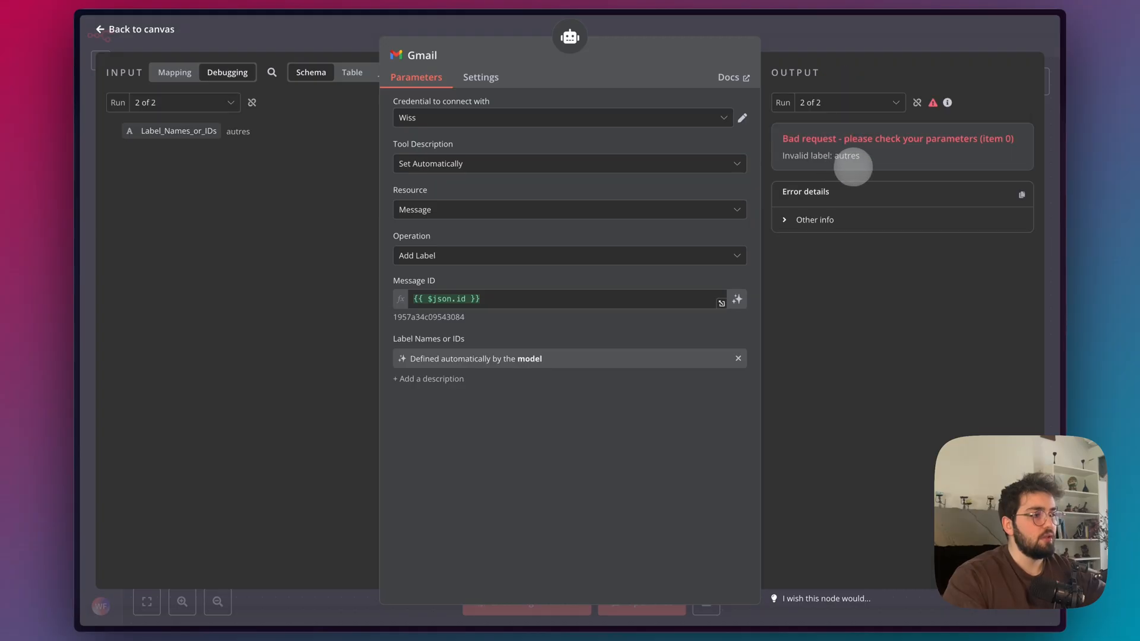
{"action": "left_click", "coordinate": [857, 52]}
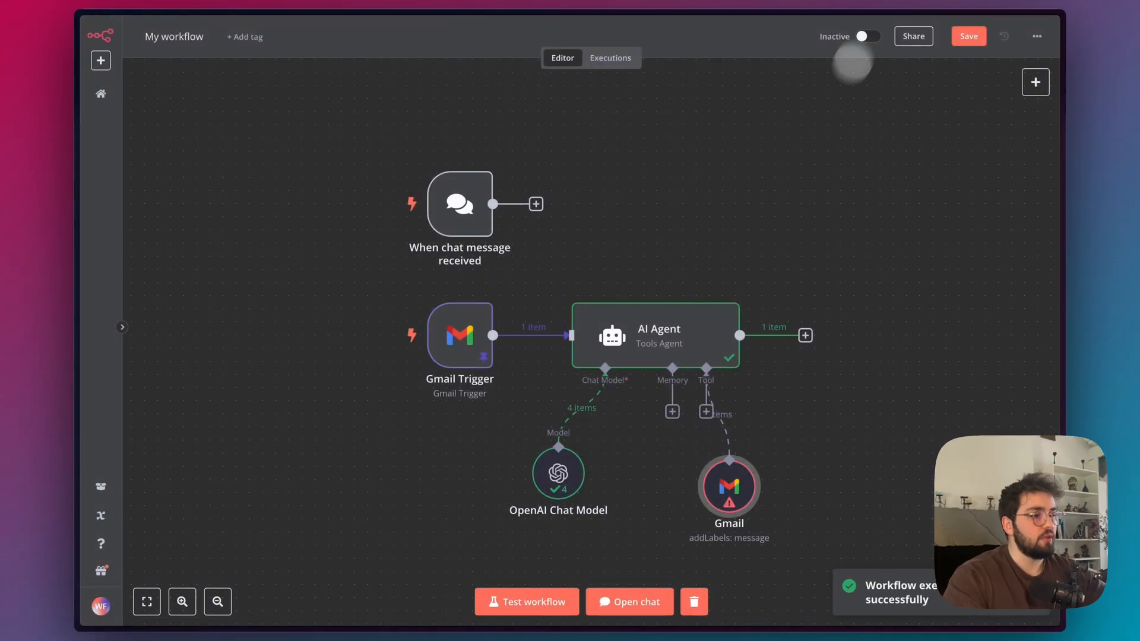
{"action": "double_click", "coordinate": [556, 473]}
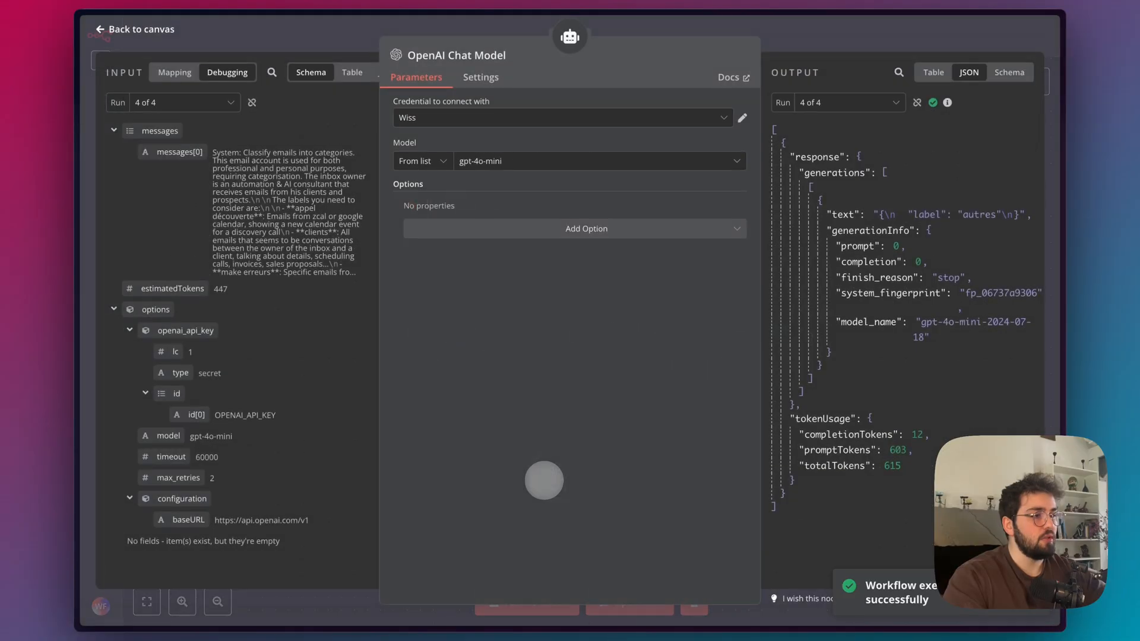
{"action": "left_click", "coordinate": [853, 60]}
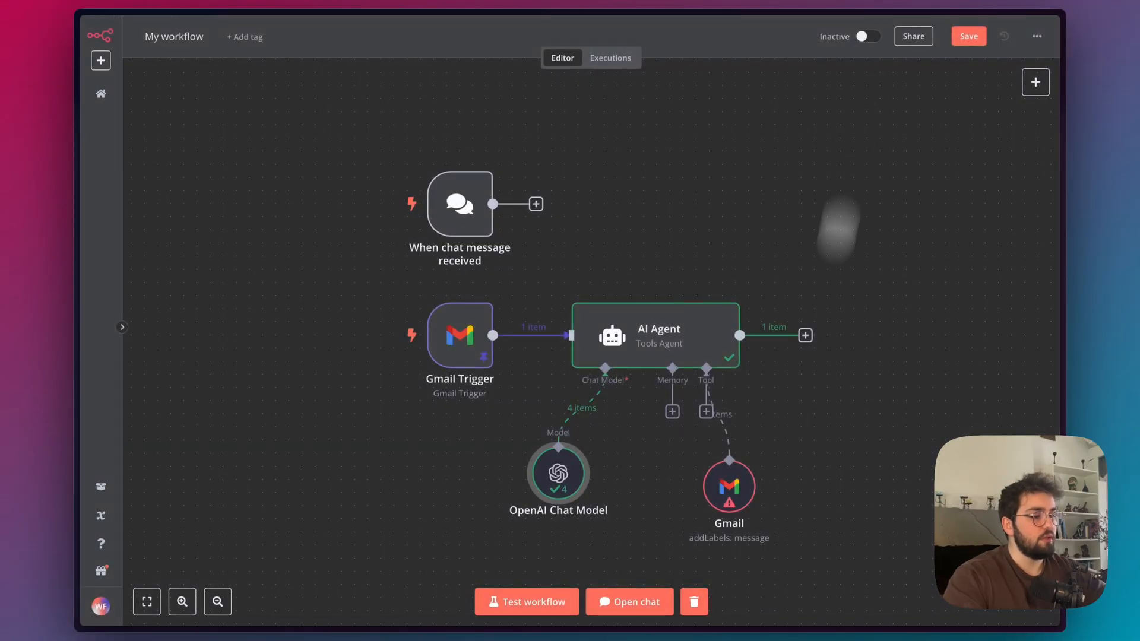
Reopen the Gmail tool and review the output of its individual runs, including run 2 of 4.
{"action": "double_click", "coordinate": [730, 487]}
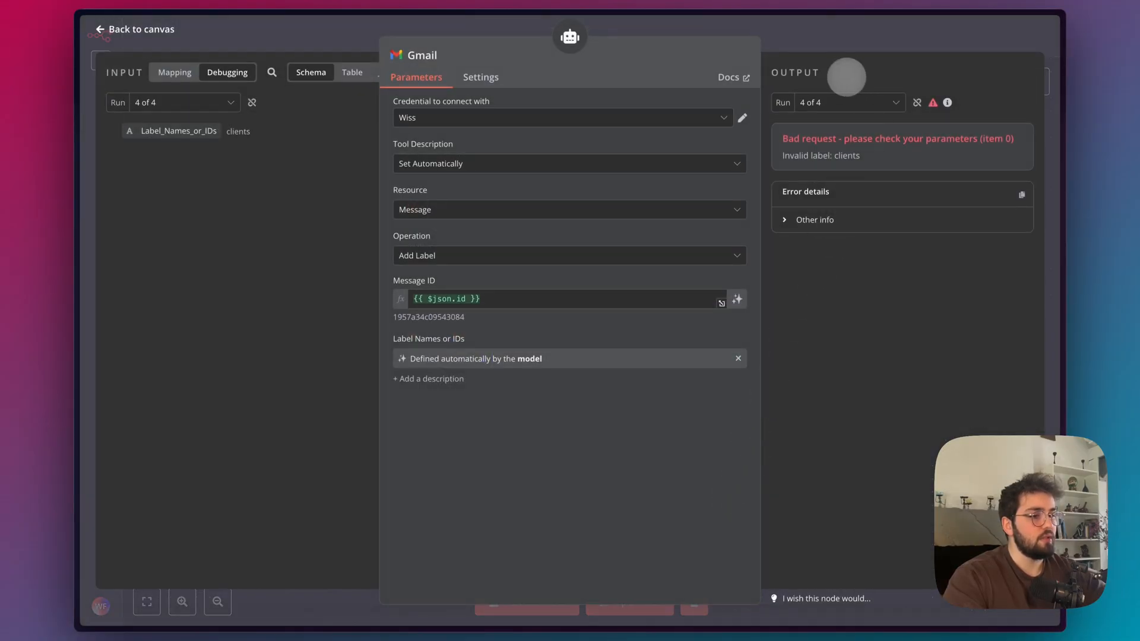
{"action": "left_click", "coordinate": [864, 98]}
{"action": "left_click", "coordinate": [848, 169]}
{"action": "left_click", "coordinate": [852, 105]}
{"action": "left_click", "coordinate": [819, 151]}
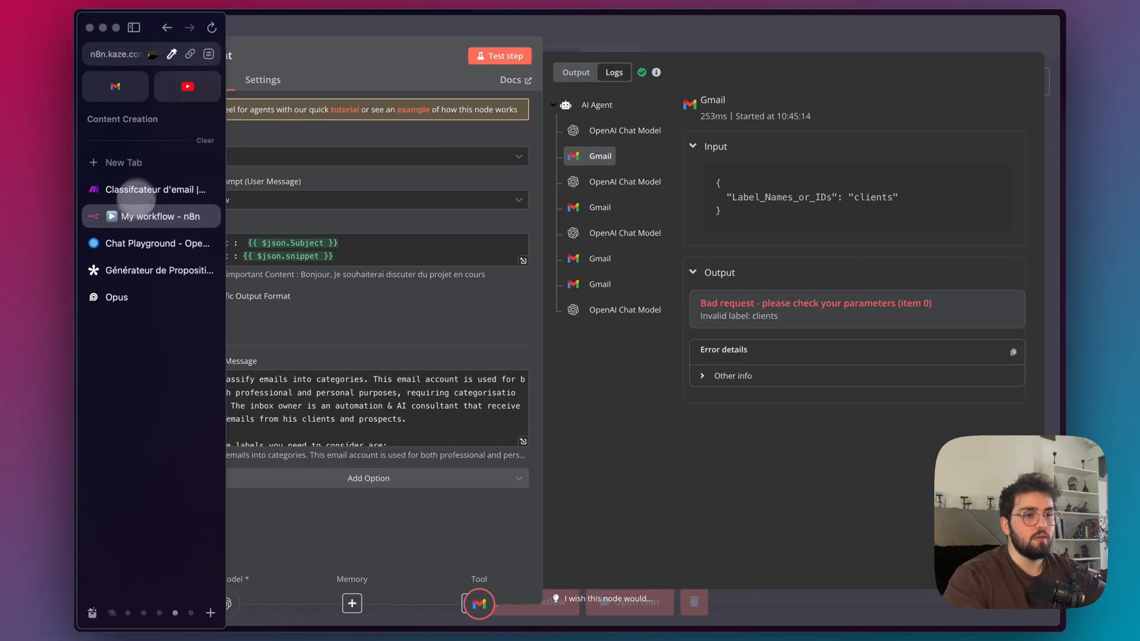
Switch to Gmail, reload the messages labelled Test and check the "Rdv important" email for a new label.
{"action": "left_click", "coordinate": [121, 101]}
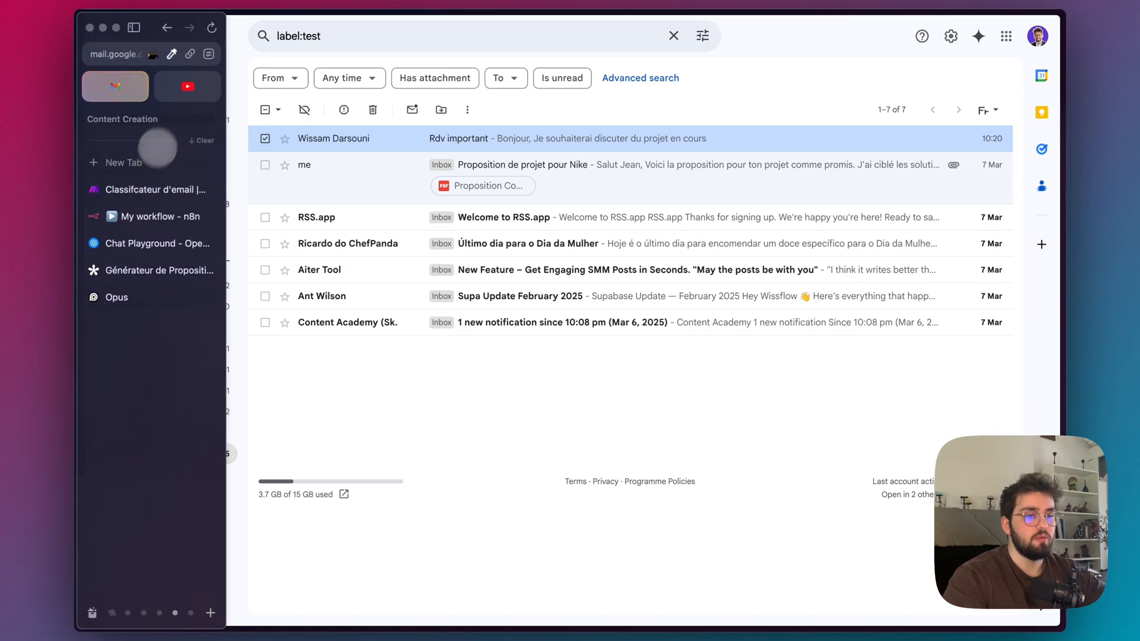
{"action": "key", "text": "super+r"}
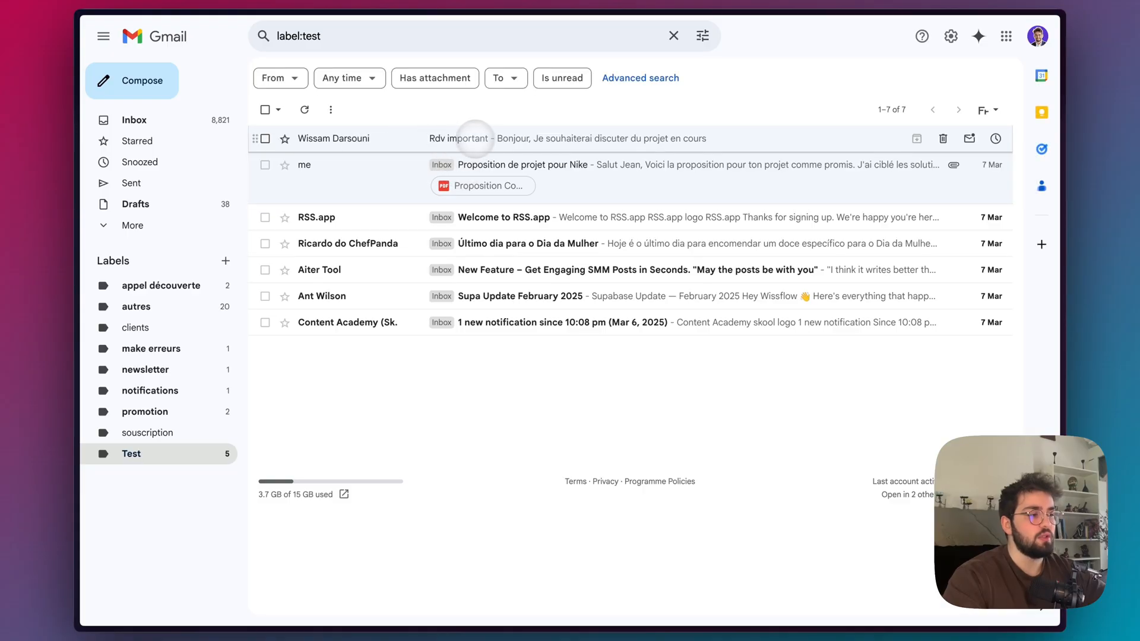
{"action": "mouse_move", "coordinate": [75, 105]}
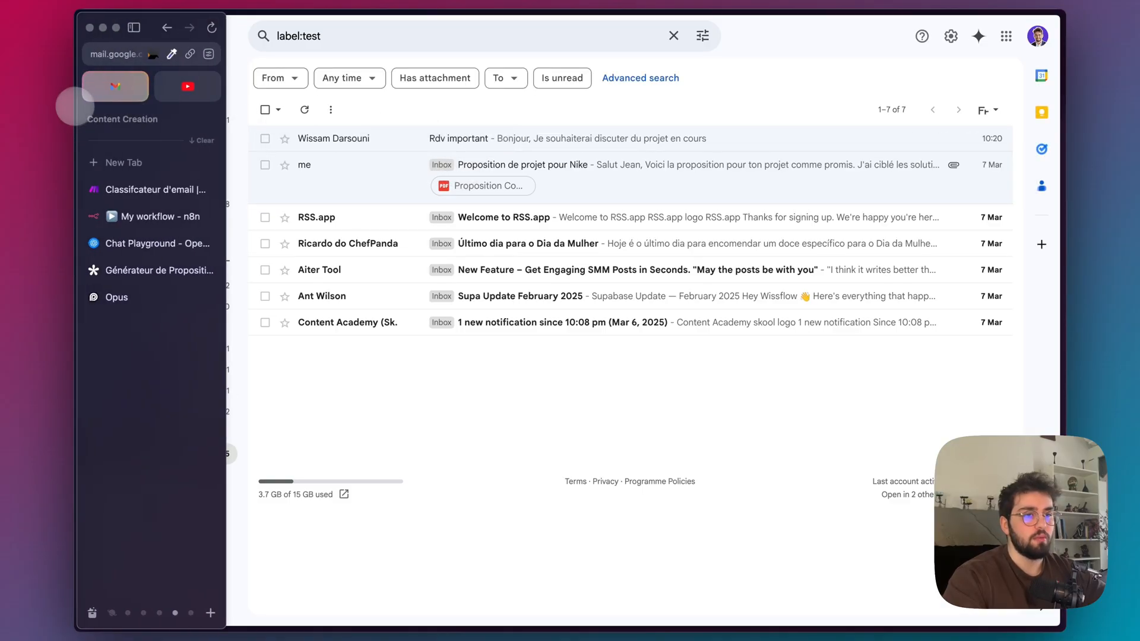
Return to n8n and examine the OpenAI Chat Model and Gmail calls in the AI Agent's logs.
{"action": "left_click", "coordinate": [132, 216]}
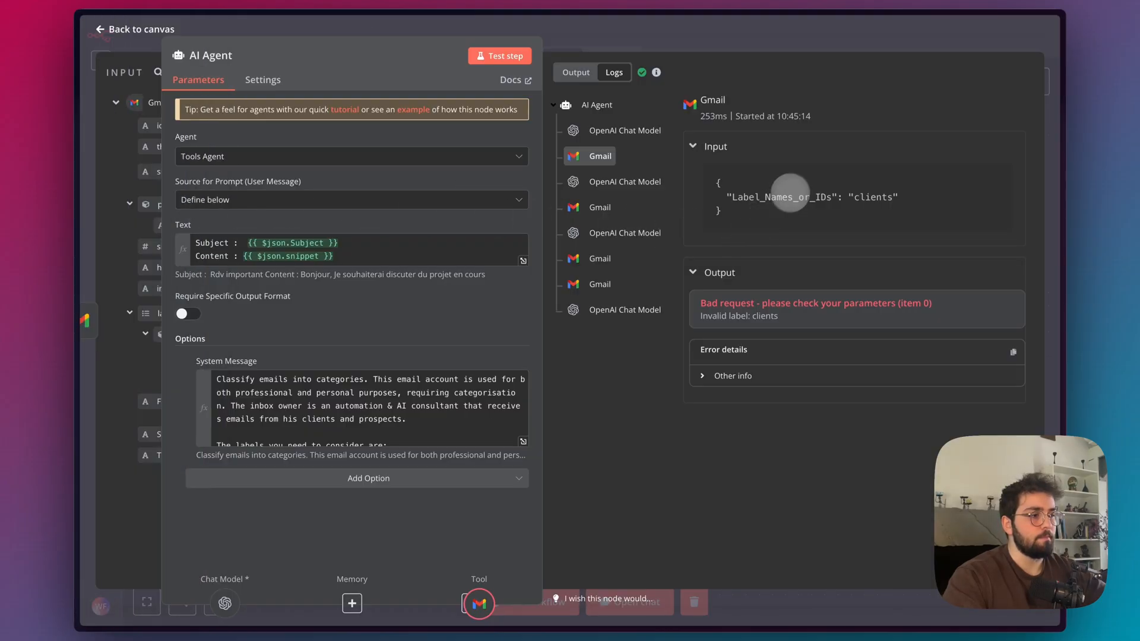
{"action": "left_click", "coordinate": [616, 184]}
{"action": "left_click", "coordinate": [599, 208]}
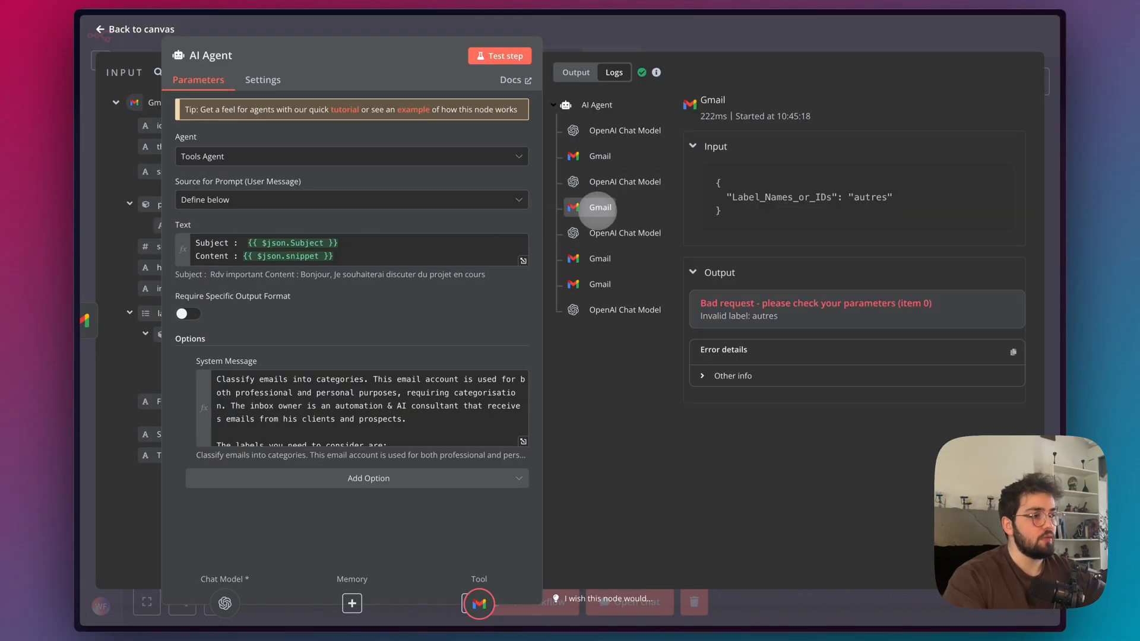
Inspect the remaining Gmail calls in the AI Agent's logs and expand the last one's error details.
{"action": "left_click", "coordinate": [579, 260]}
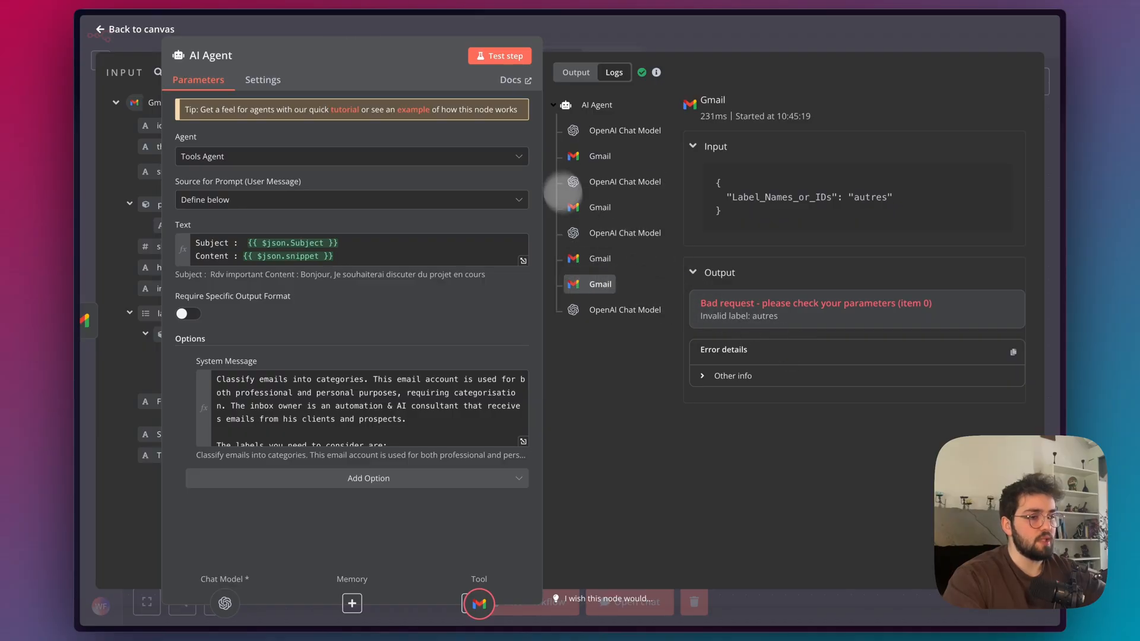
{"action": "left_click", "coordinate": [740, 376]}
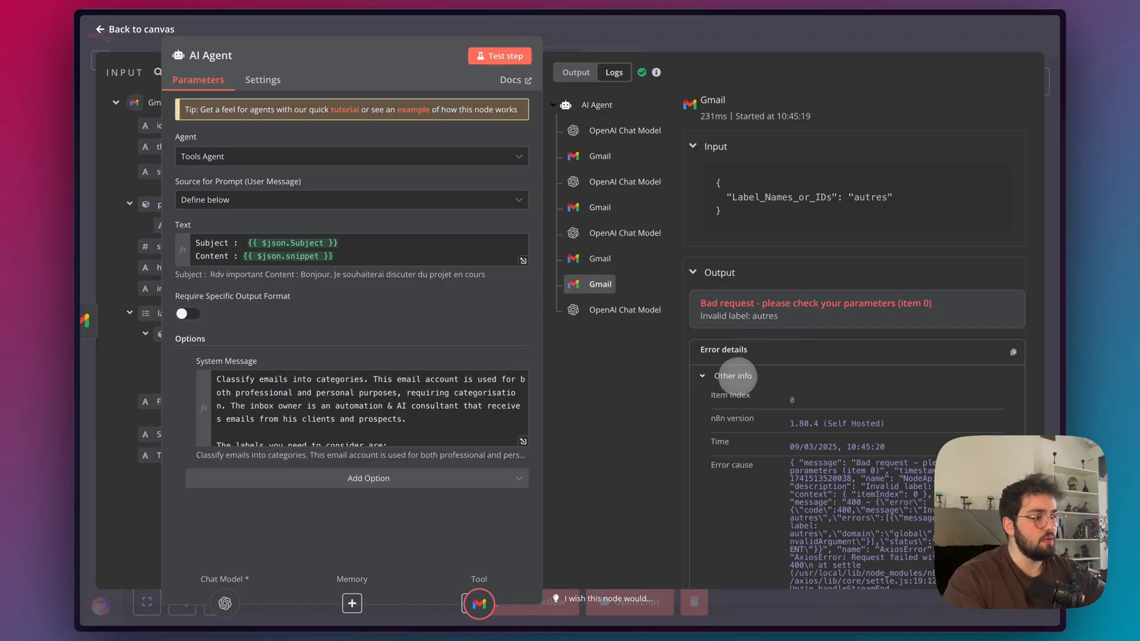
{"action": "scroll", "coordinate": [739, 375], "scroll_direction": "down", "scroll_amount": 3}
{"action": "left_click", "coordinate": [892, 47]}
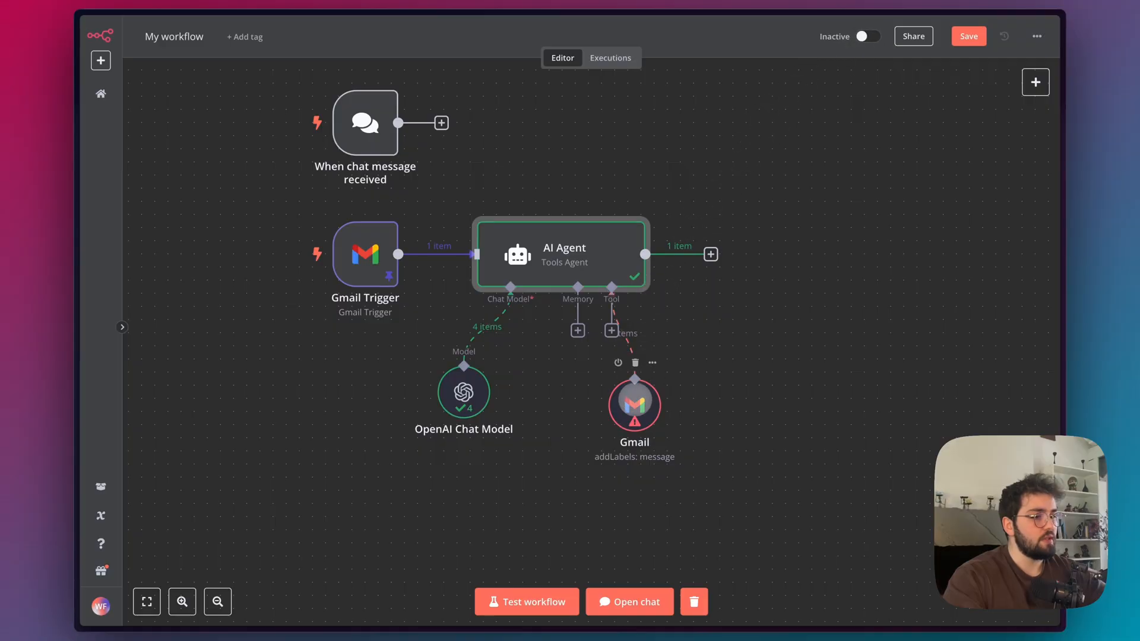
Open the Gmail tool, turn off model-defined Label Names or IDs, and check the field's expression, options and help text.
{"action": "double_click", "coordinate": [635, 404]}
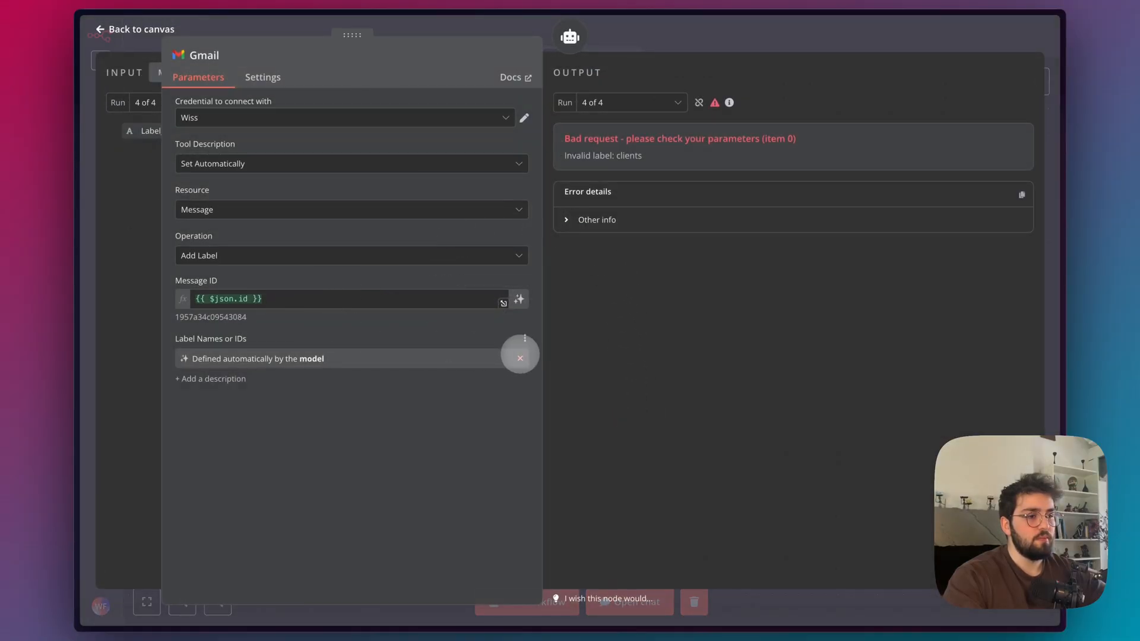
{"action": "left_click", "coordinate": [520, 358]}
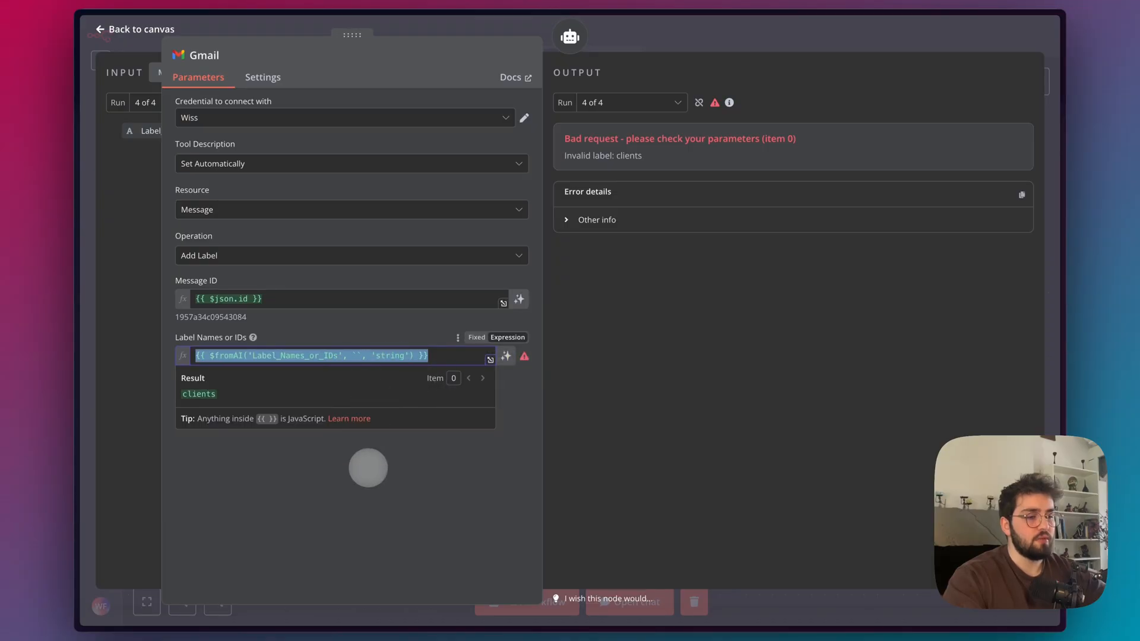
{"action": "left_click", "coordinate": [229, 438]}
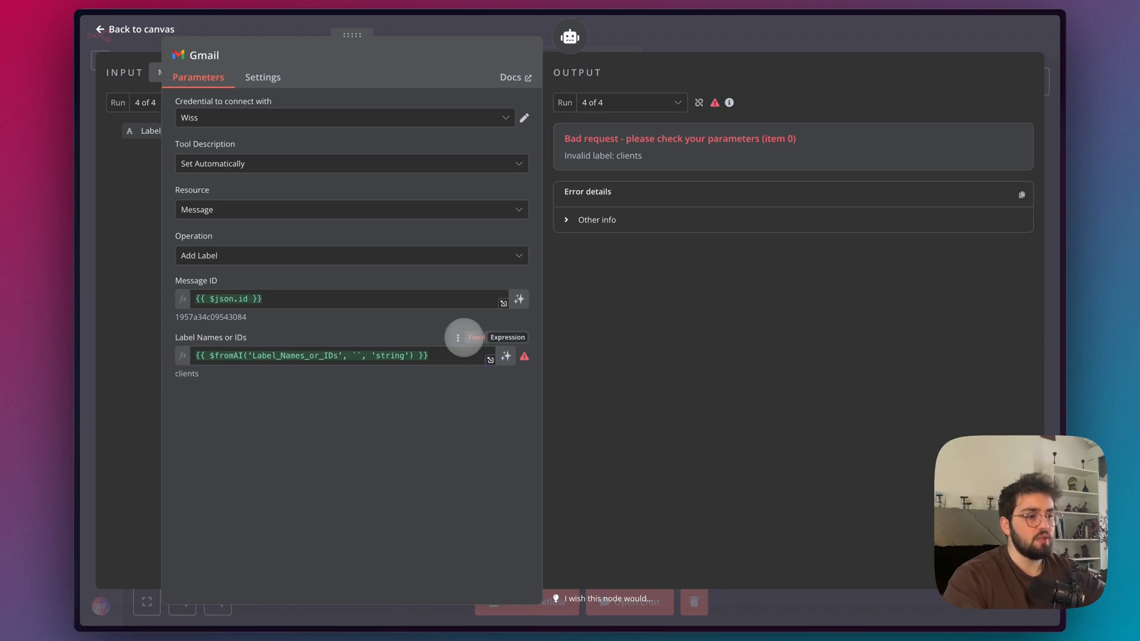
{"action": "left_click", "coordinate": [458, 337]}
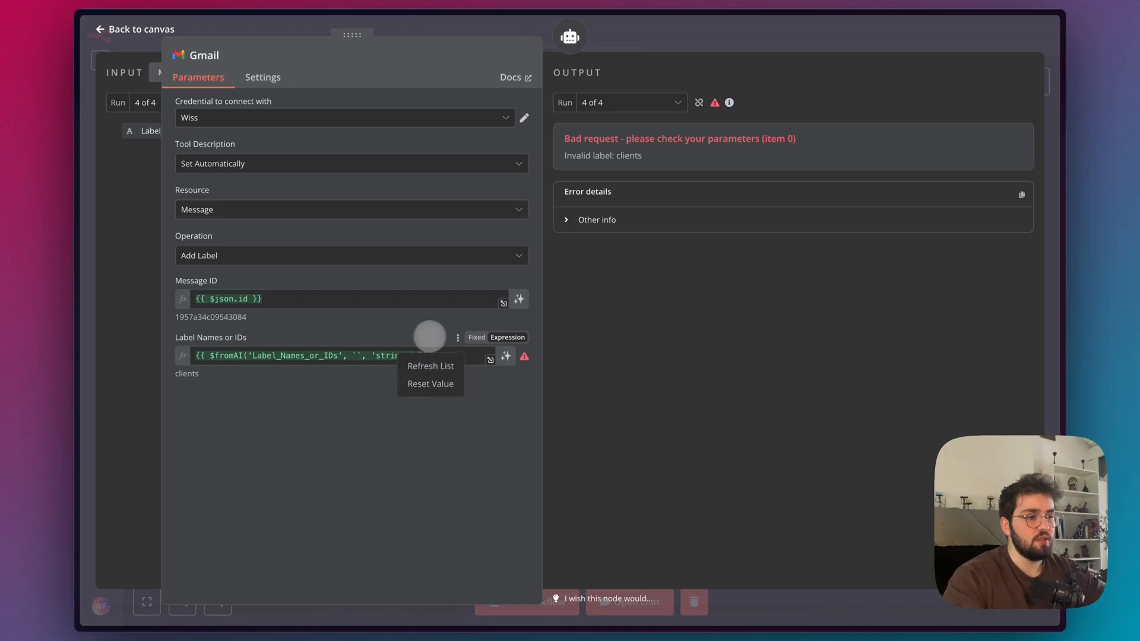
{"action": "left_click", "coordinate": [432, 337]}
{"action": "mouse_move", "coordinate": [253, 338]}
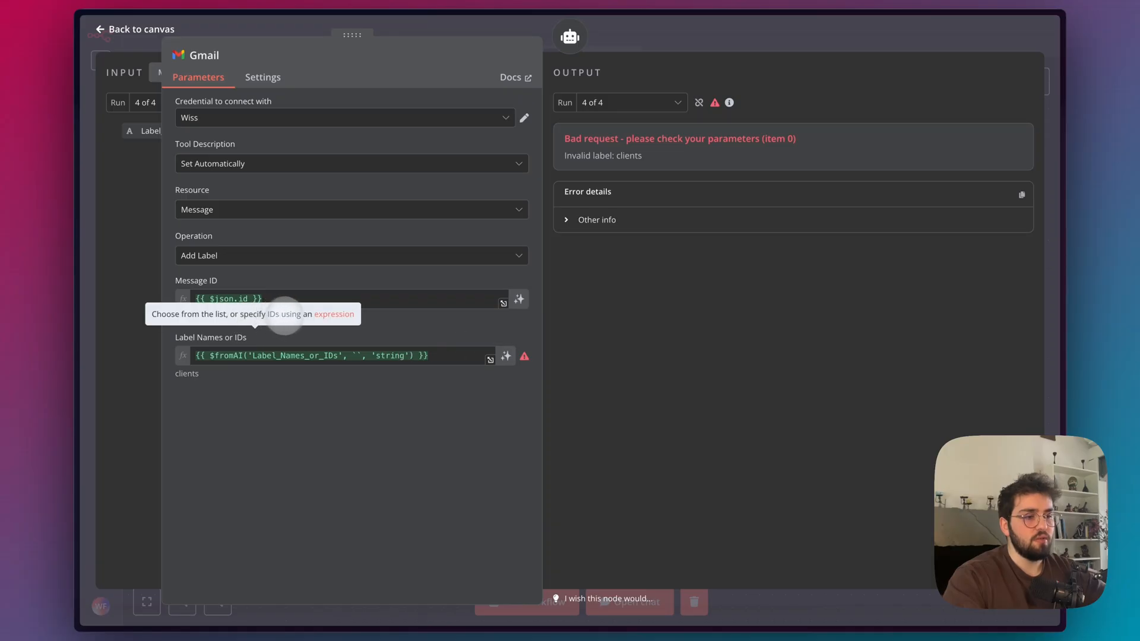
Switch Label Names or IDs to a fixed value and choose the clients label.
{"action": "left_click", "coordinate": [476, 337]}
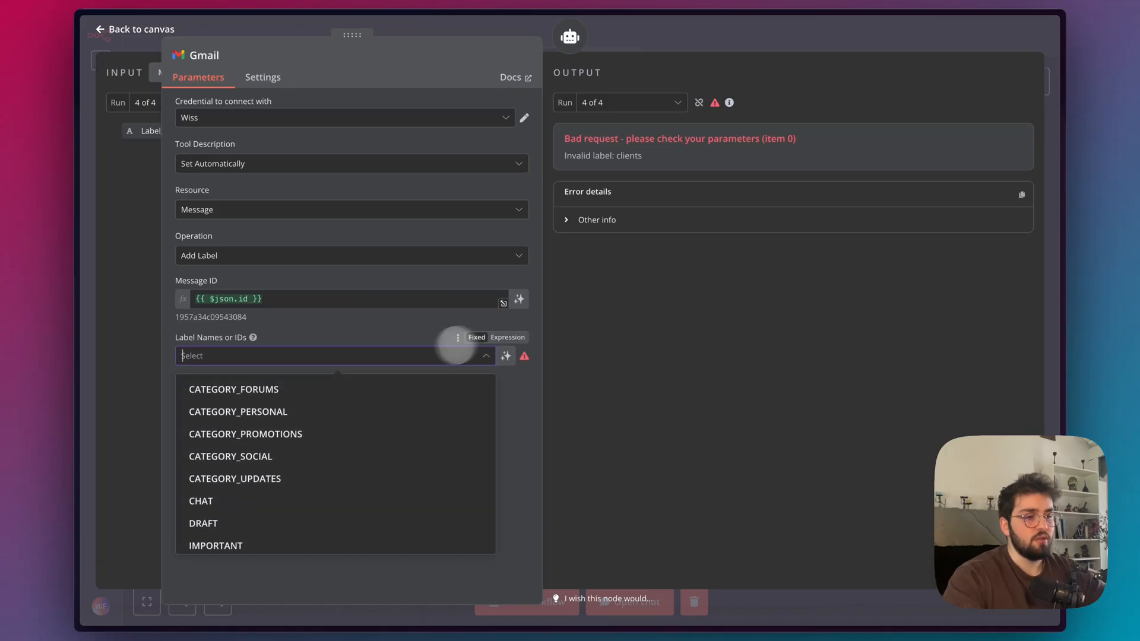
{"action": "type", "text": "cli"}
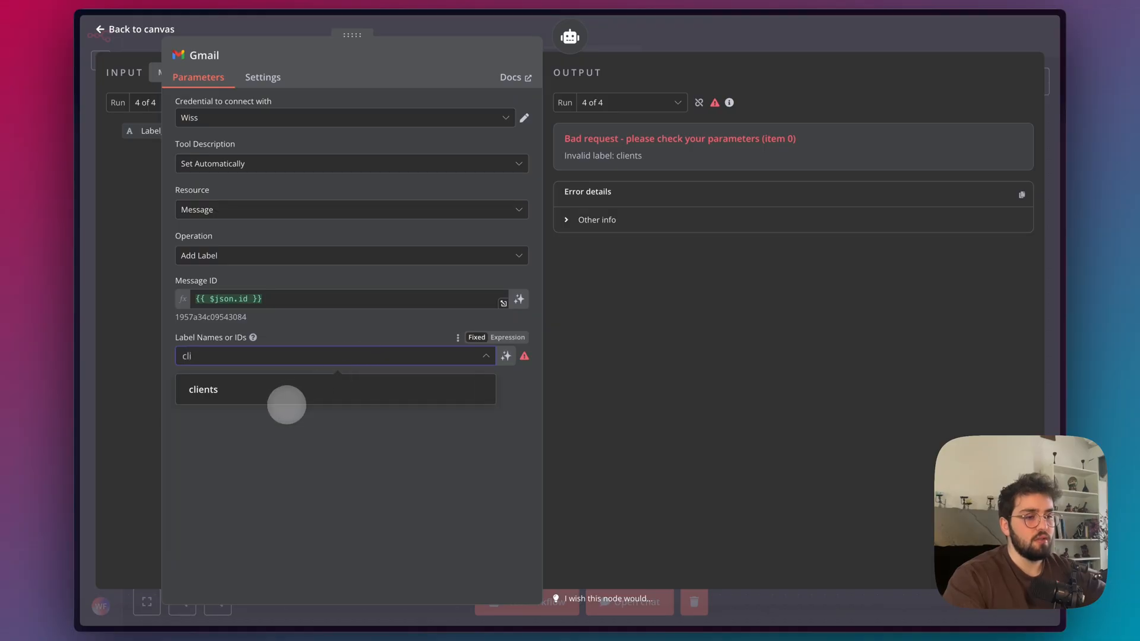
{"action": "left_click", "coordinate": [213, 390]}
{"action": "left_click", "coordinate": [231, 420]}
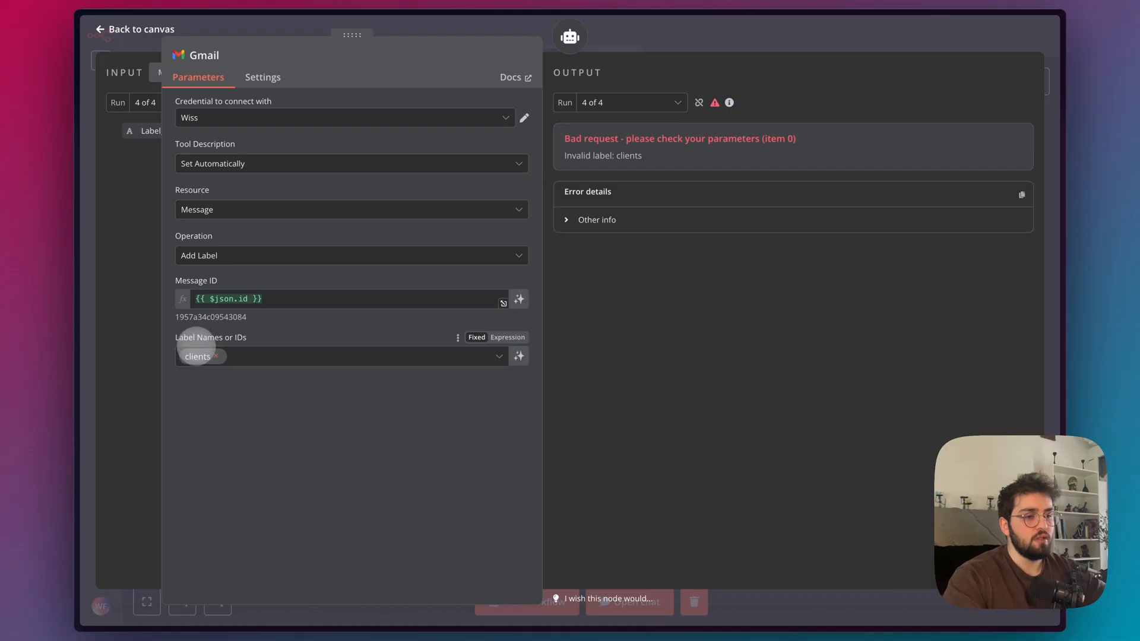
Remove the clients label and let the model define Label Names or IDs again.
{"action": "left_click", "coordinate": [216, 356]}
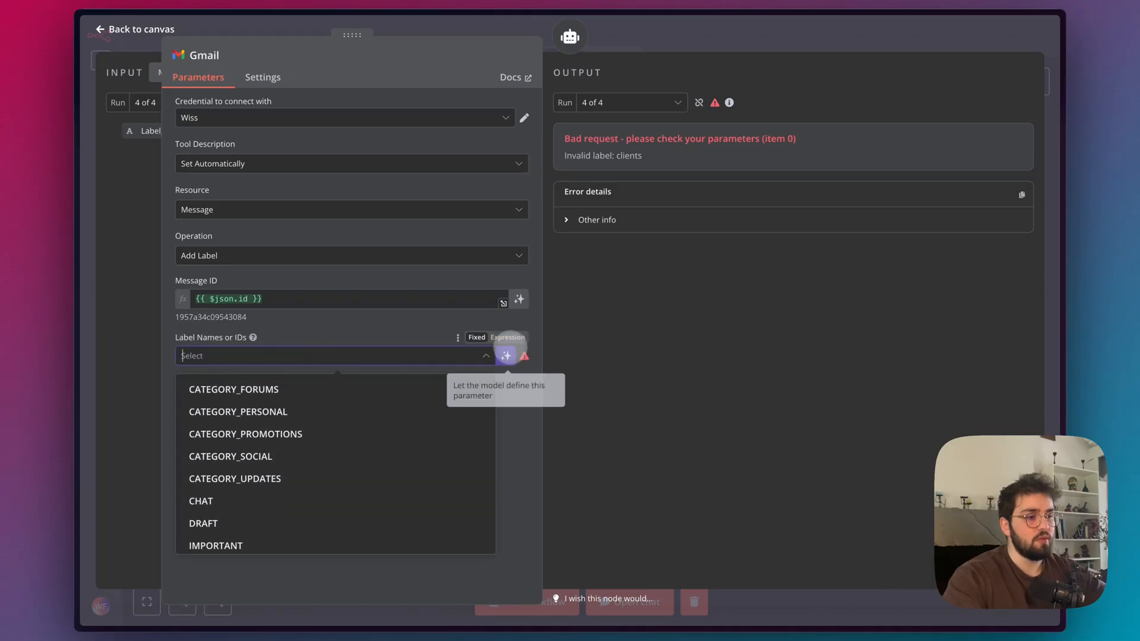
{"action": "left_click", "coordinate": [518, 356]}
{"action": "left_click", "coordinate": [812, 35]}
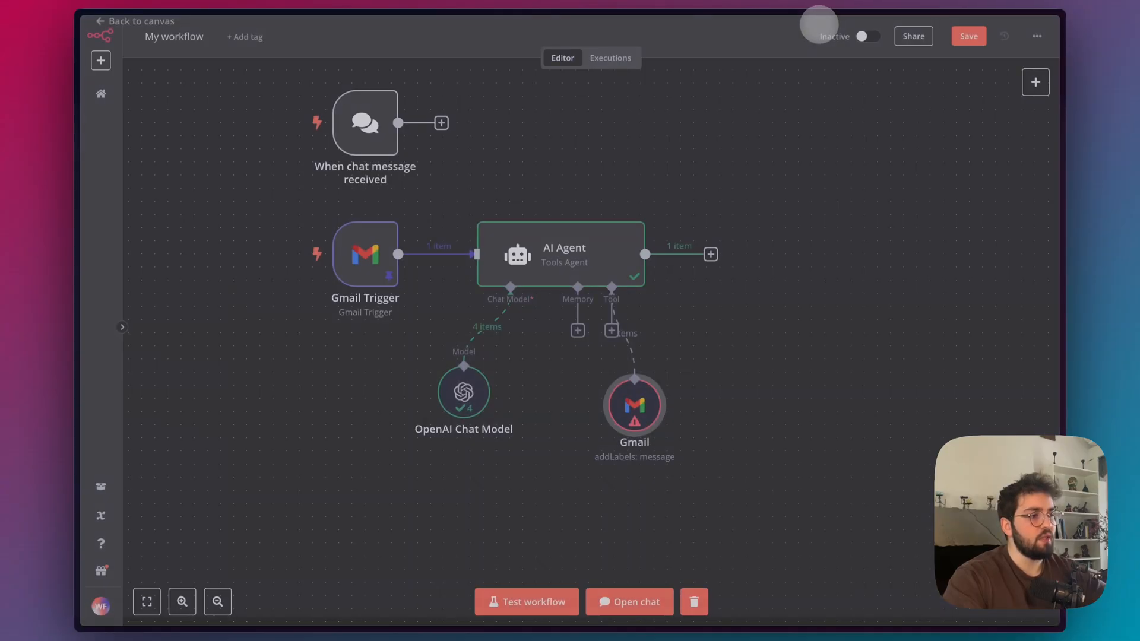
Test the workflow again and check the AI Agent's output.
{"action": "double_click", "coordinate": [597, 241]}
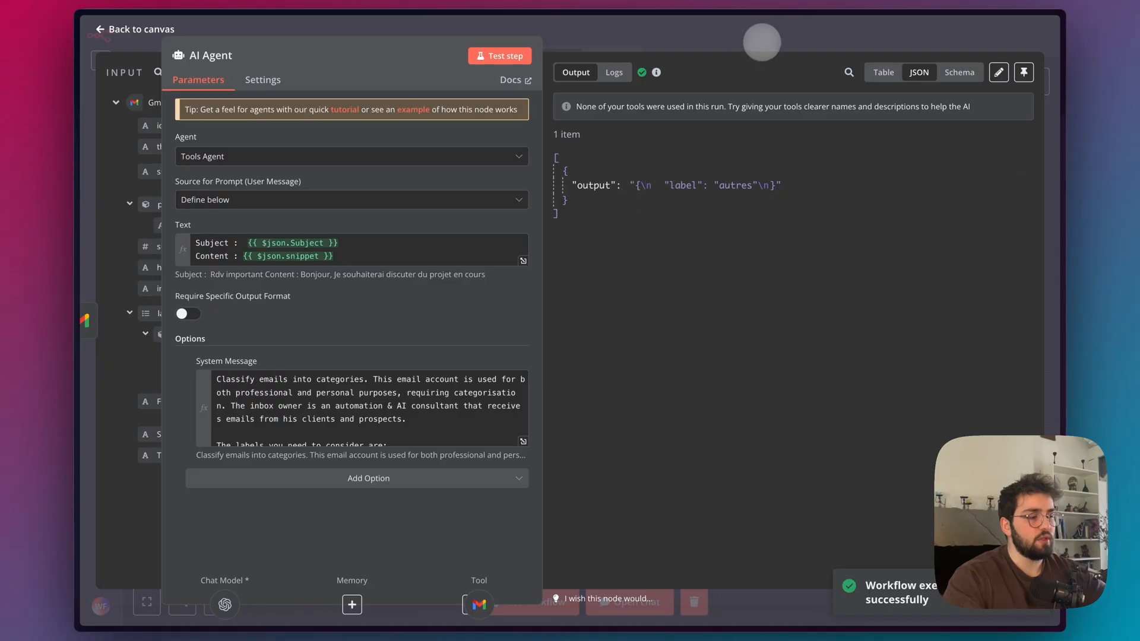
{"action": "left_click", "coordinate": [760, 40]}
{"action": "mouse_move", "coordinate": [633, 394]}
{"action": "left_mouse_down"}
{"action": "mouse_move", "coordinate": [564, 390]}
{"action": "mouse_move", "coordinate": [661, 367]}
{"action": "mouse_move", "coordinate": [642, 379]}
{"action": "left_mouse_up"}
Reopen the AI Agent's system message and review its JSON output format instructions.
{"action": "double_click", "coordinate": [573, 243]}
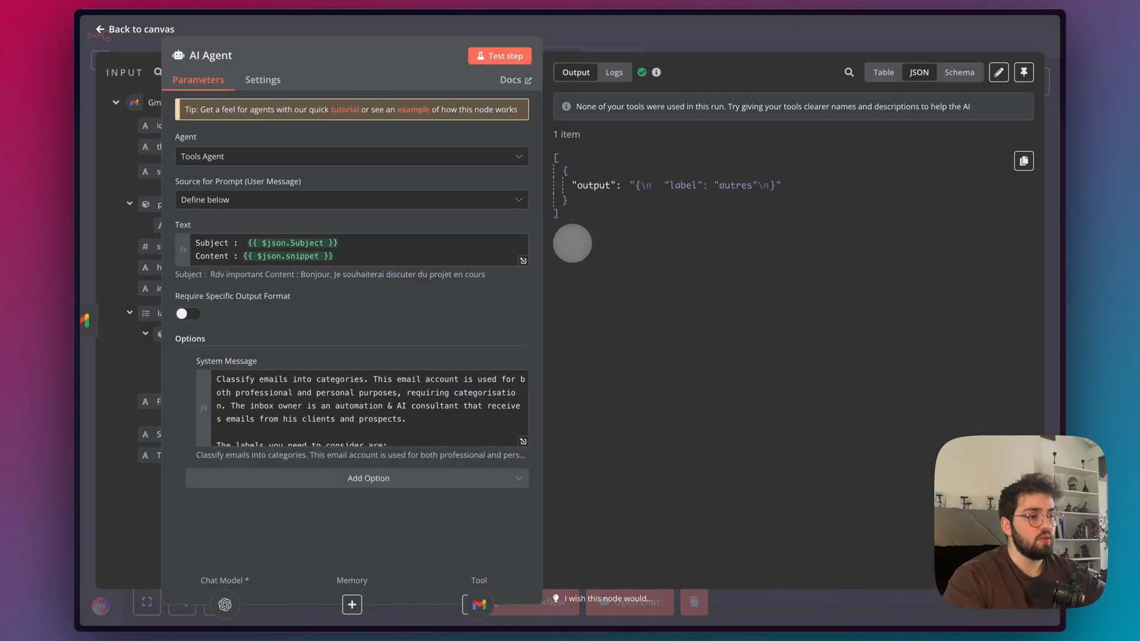
{"action": "left_click", "coordinate": [527, 423]}
{"action": "scroll", "coordinate": [449, 312], "scroll_direction": "down", "scroll_amount": 3}
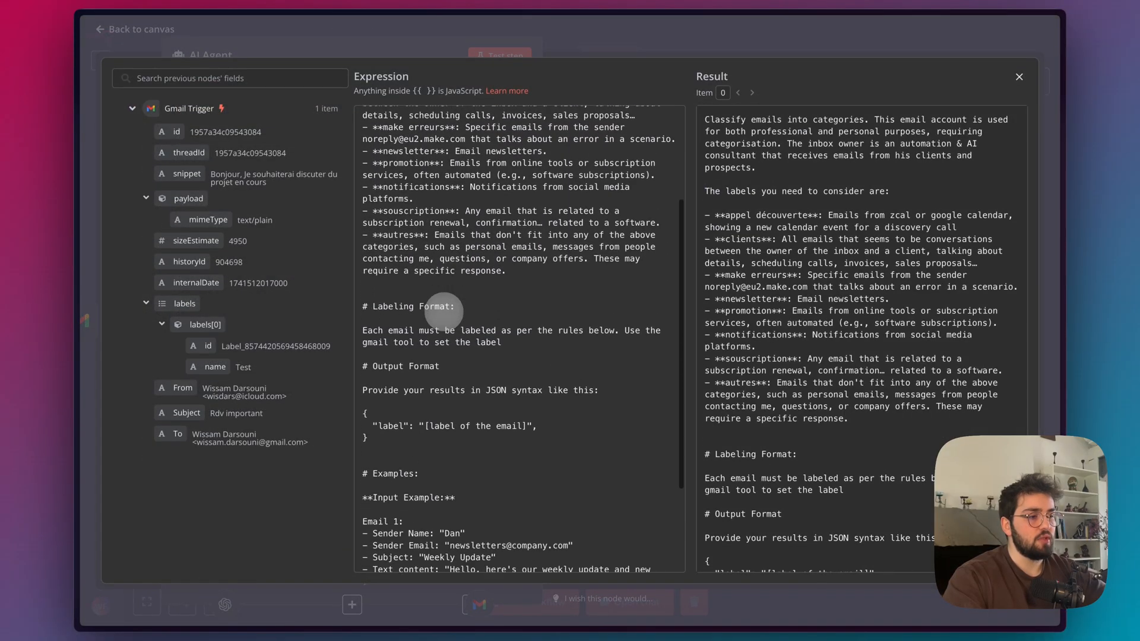
{"action": "scroll", "coordinate": [497, 306], "scroll_direction": "down", "scroll_amount": 2}
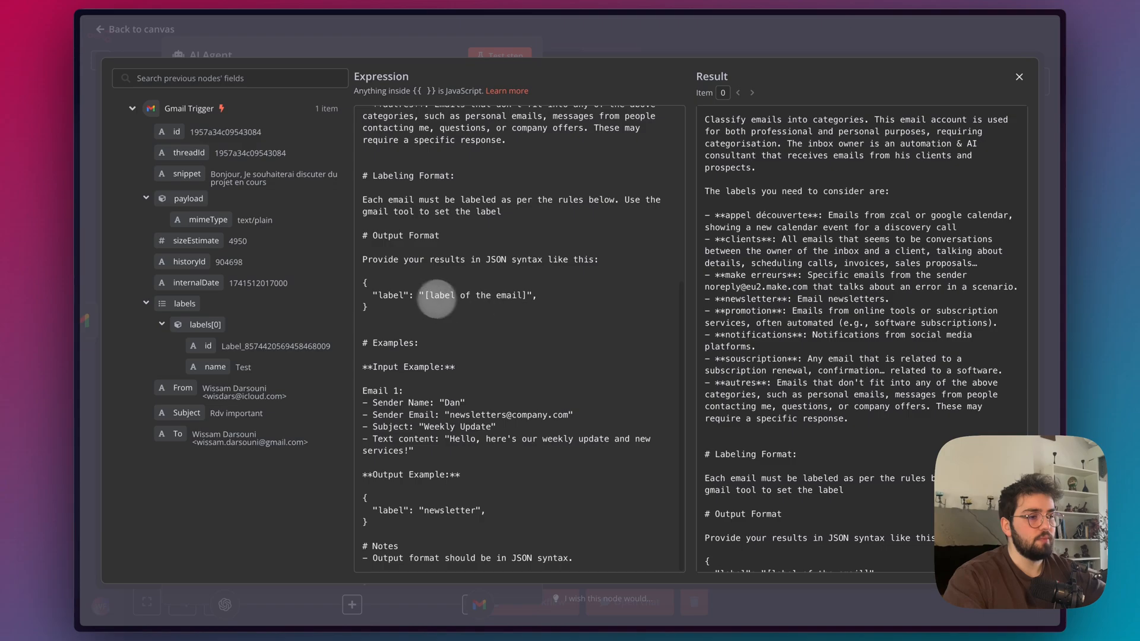
{"action": "left_click_drag", "start_coordinate": [371, 308], "coordinate": [366, 265]}
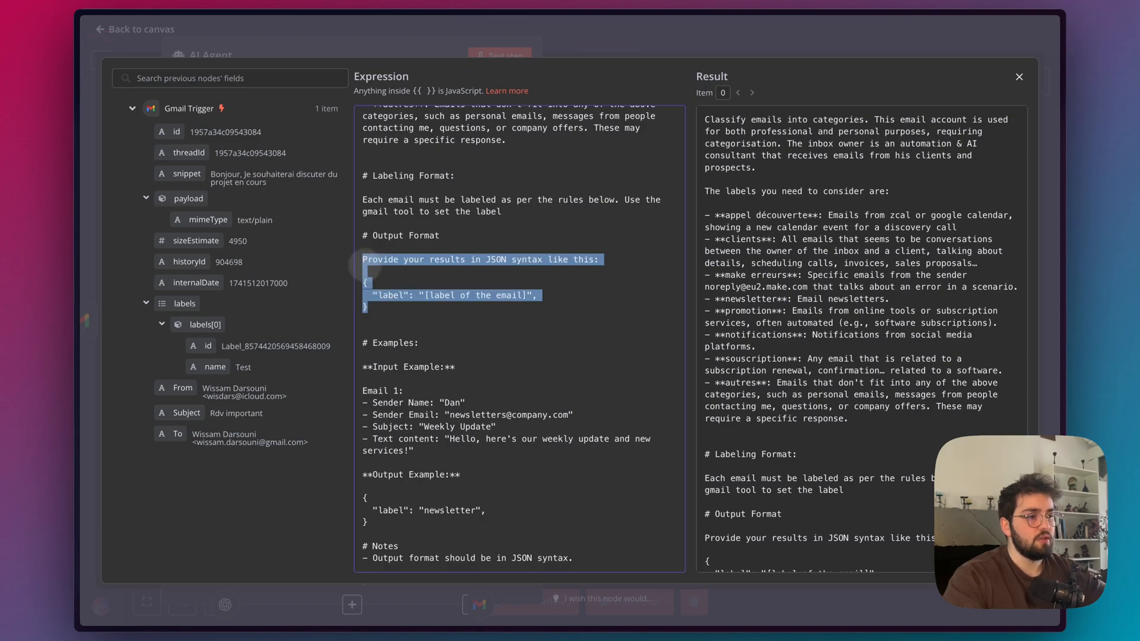
{"action": "left_click", "coordinate": [638, 45]}
{"action": "left_click", "coordinate": [627, 43]}
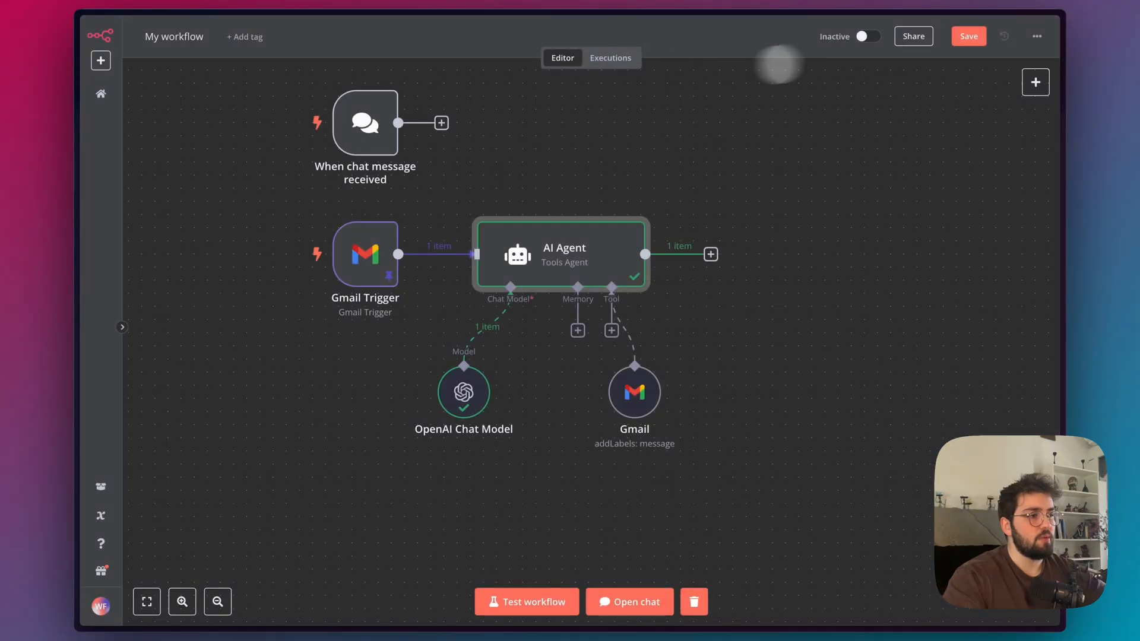
Open the 9 Mar 10:45:13 execution and view the AI Agent's logs for that run.
{"action": "left_click", "coordinate": [615, 58]}
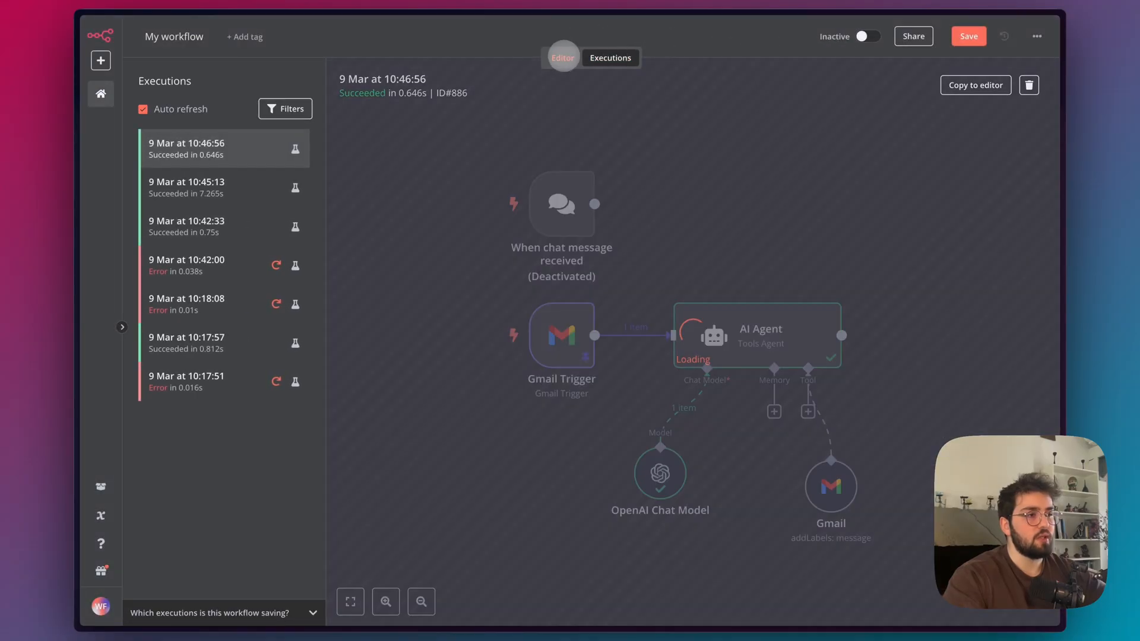
{"action": "left_click", "coordinate": [562, 58]}
{"action": "left_click", "coordinate": [610, 58]}
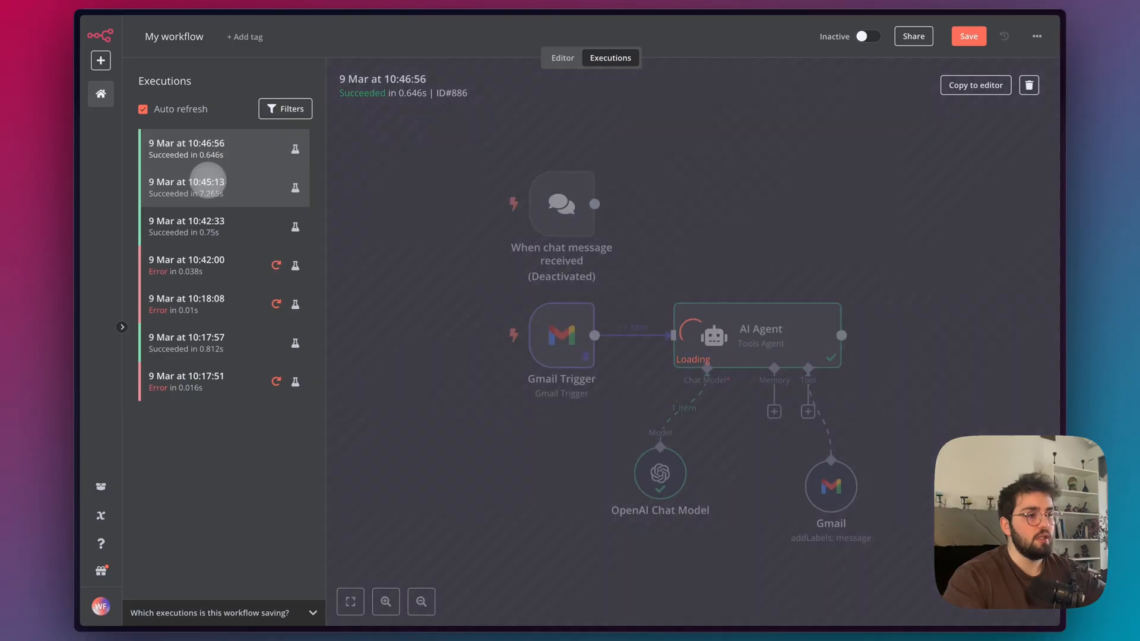
{"action": "left_click", "coordinate": [223, 191]}
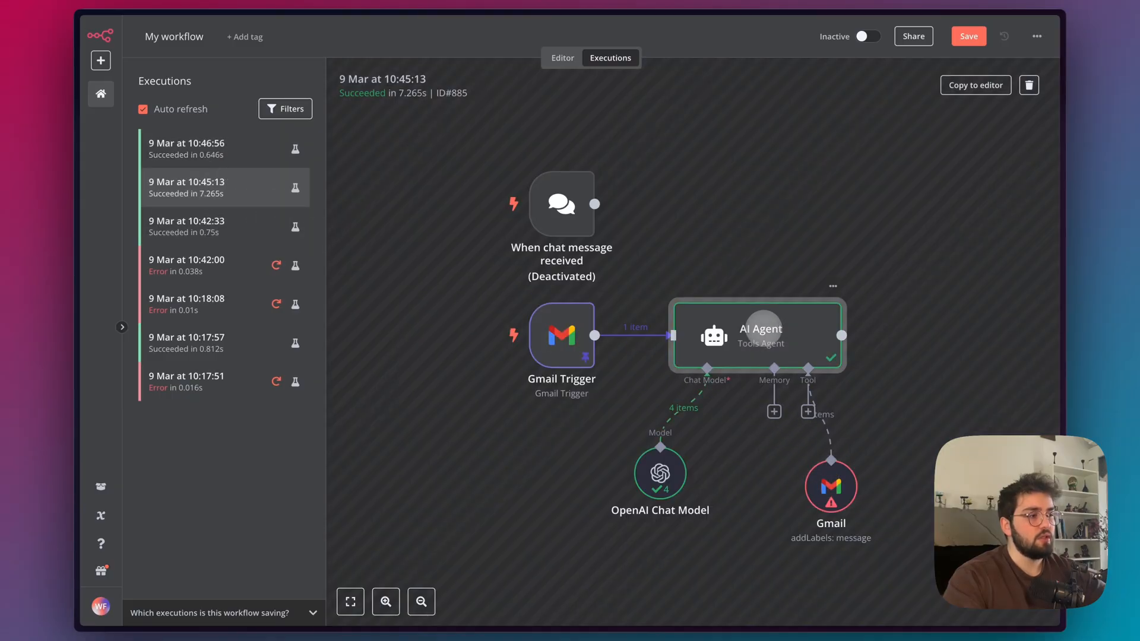
{"action": "double_click", "coordinate": [769, 341]}
{"action": "left_click", "coordinate": [836, 70]}
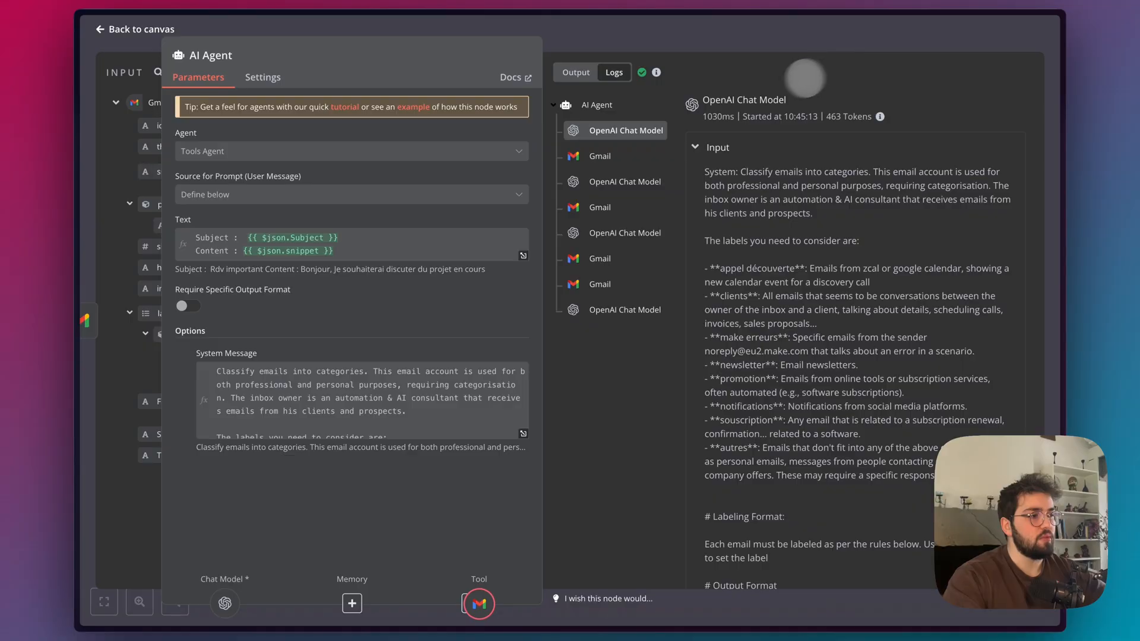
Copy the Label_Names_or_IDs JSON input from the first Gmail call in that execution's logs.
{"action": "left_click", "coordinate": [601, 153]}
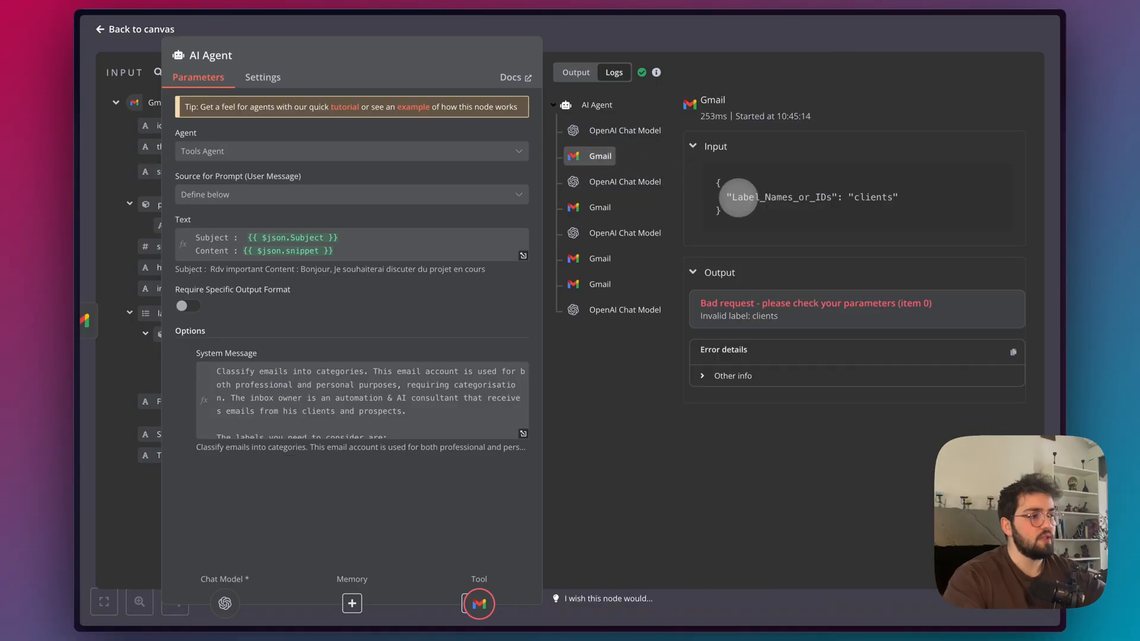
{"action": "left_click_drag", "start_coordinate": [732, 198], "coordinate": [826, 206]}
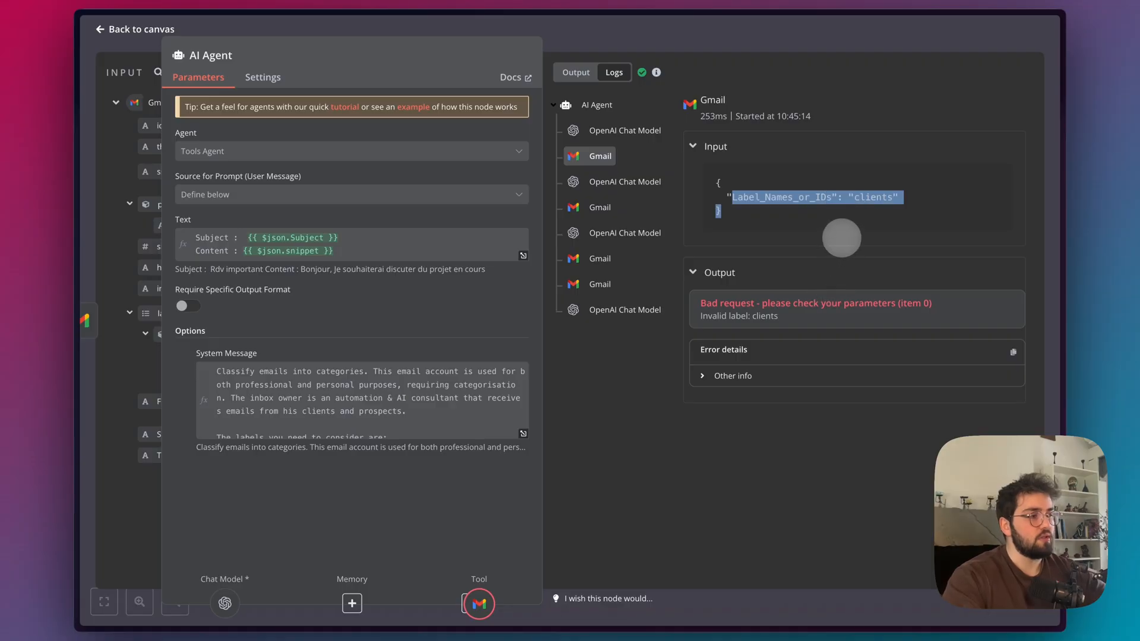
{"action": "left_click", "coordinate": [842, 236]}
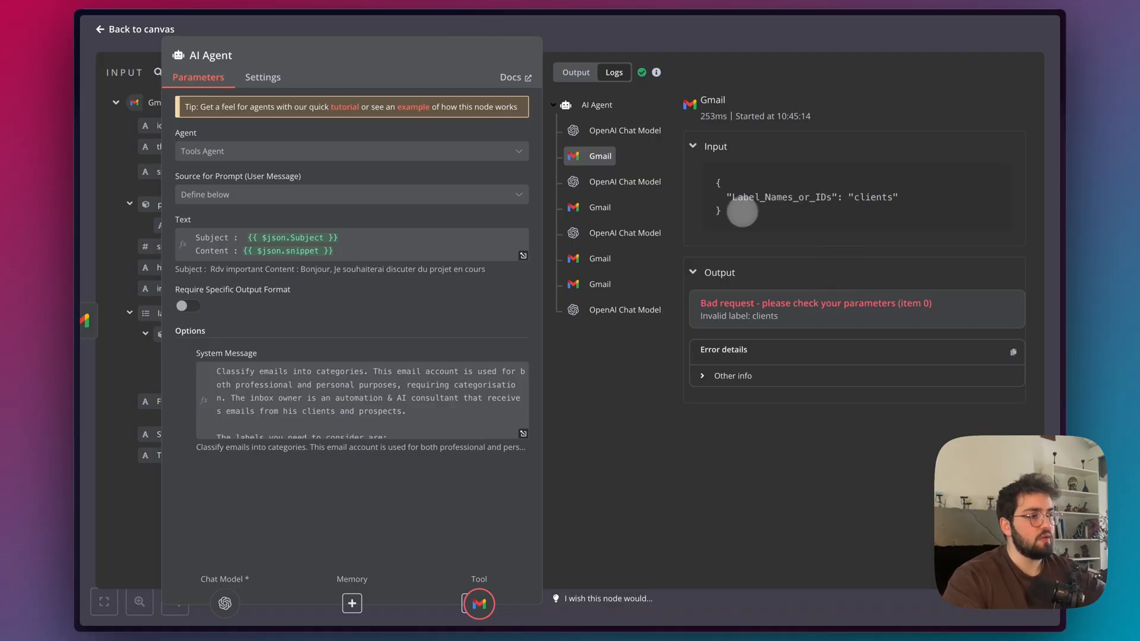
{"action": "left_click_drag", "start_coordinate": [744, 212], "coordinate": [714, 178]}
{"action": "key", "text": "ctrl+c"}
{"action": "left_click", "coordinate": [601, 39]}
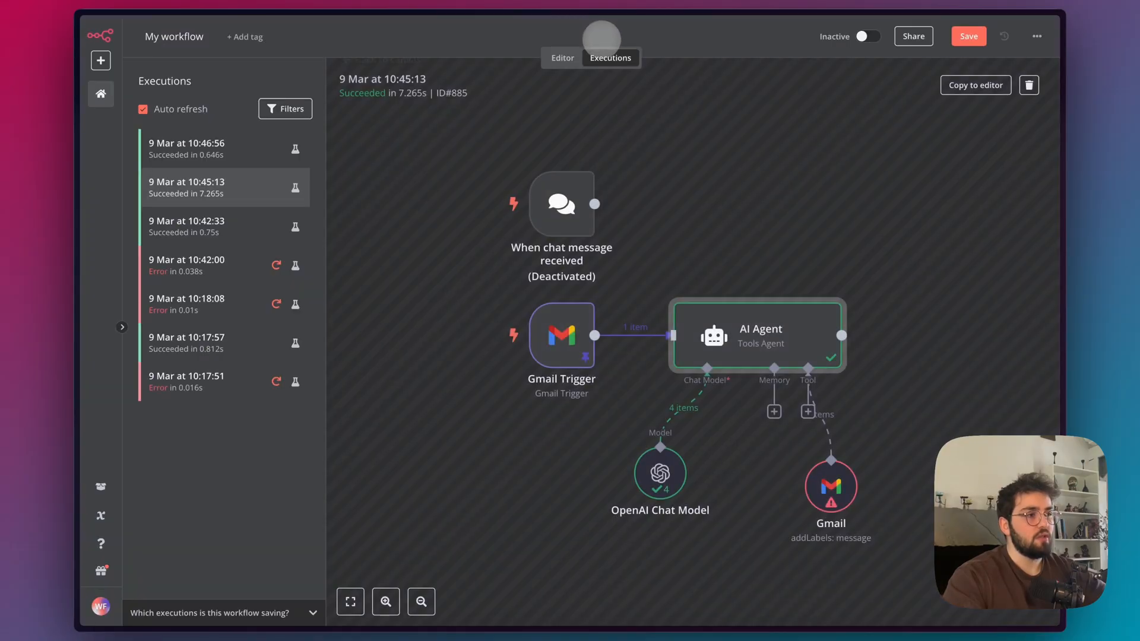
Back in the workflow editor, replace the JSON under Output Format in the AI Agent's system message with "Label_Names_or_IDs": "[Label]".
{"action": "left_click", "coordinate": [574, 56]}
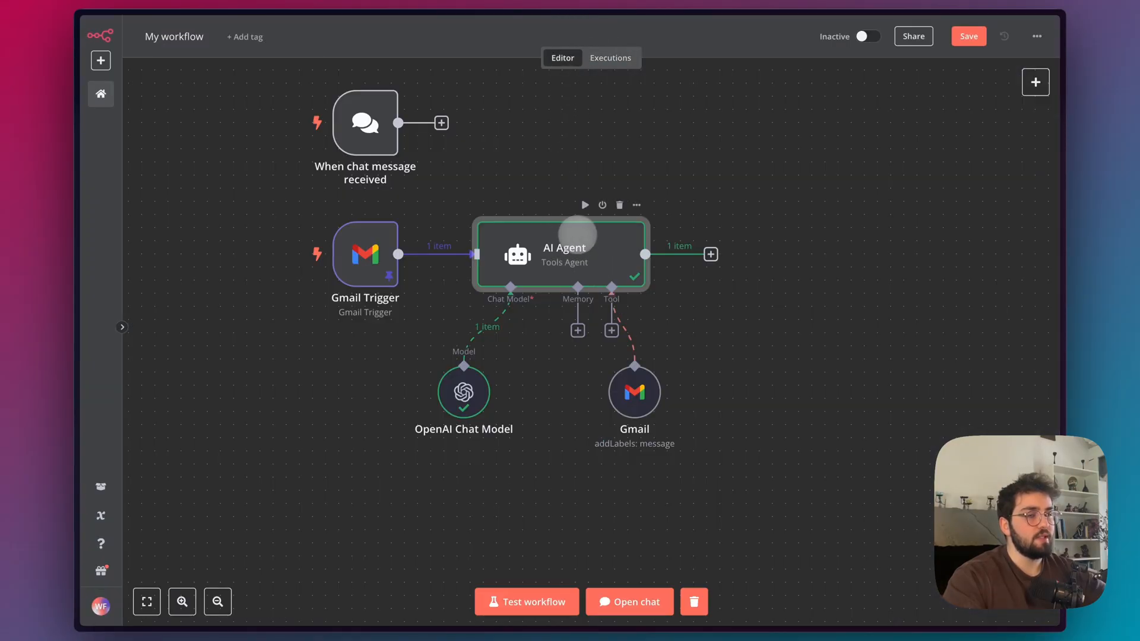
{"action": "double_click", "coordinate": [542, 241]}
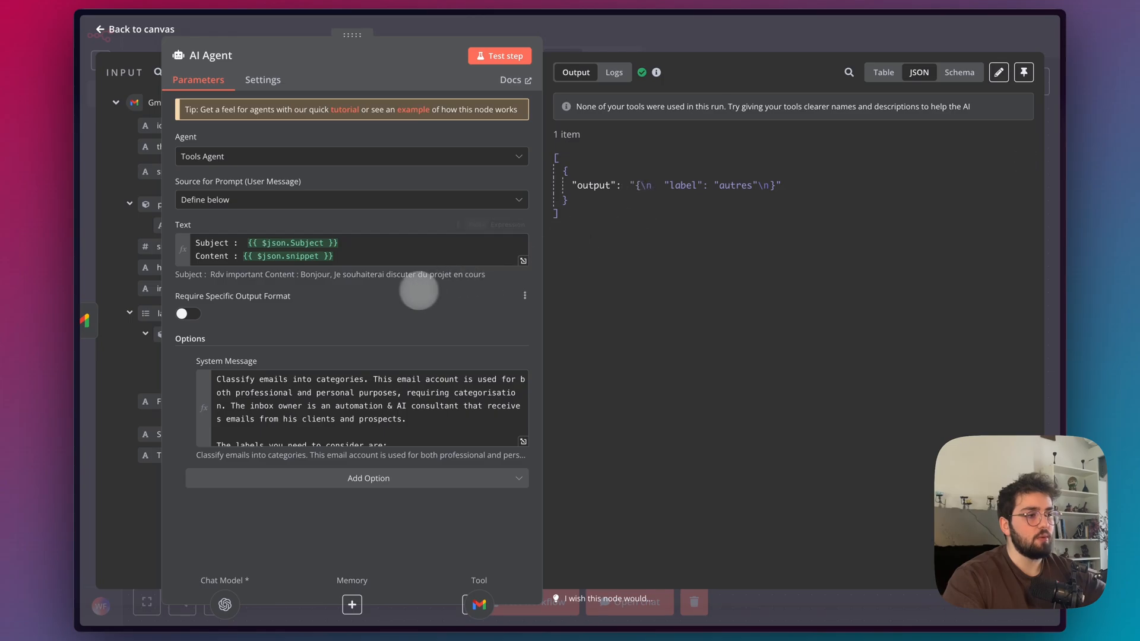
{"action": "left_click", "coordinate": [523, 441]}
{"action": "scroll", "coordinate": [475, 386], "scroll_direction": "down", "scroll_amount": 10}
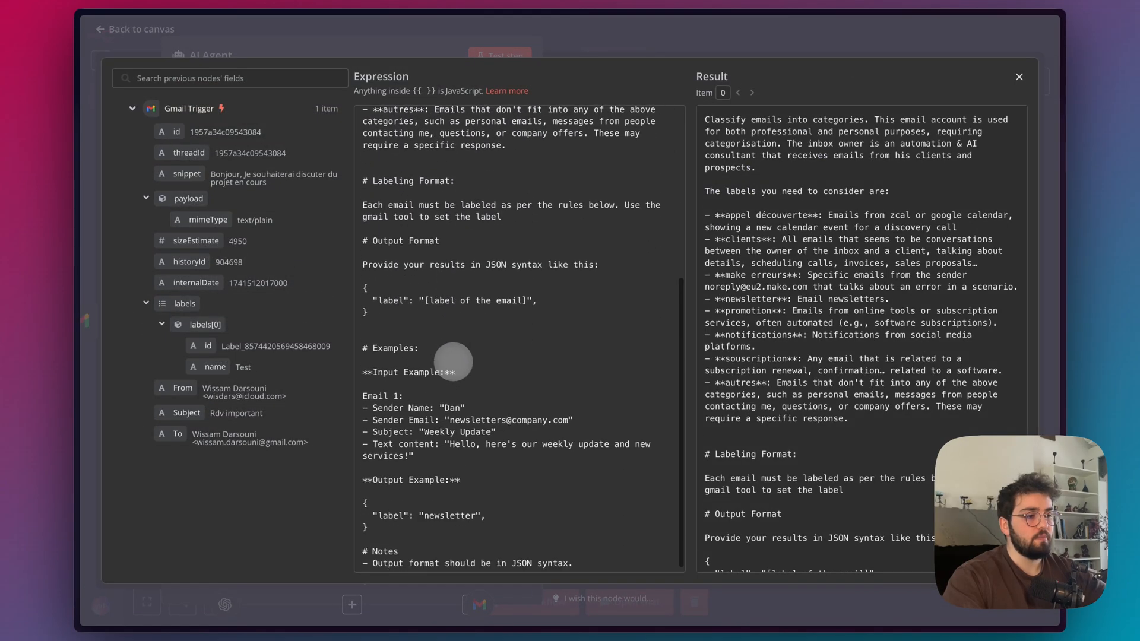
{"action": "left_click_drag", "start_coordinate": [388, 312], "coordinate": [365, 291]}
{"action": "left_click", "coordinate": [383, 315]}
{"action": "key", "text": "ctrl+v"}
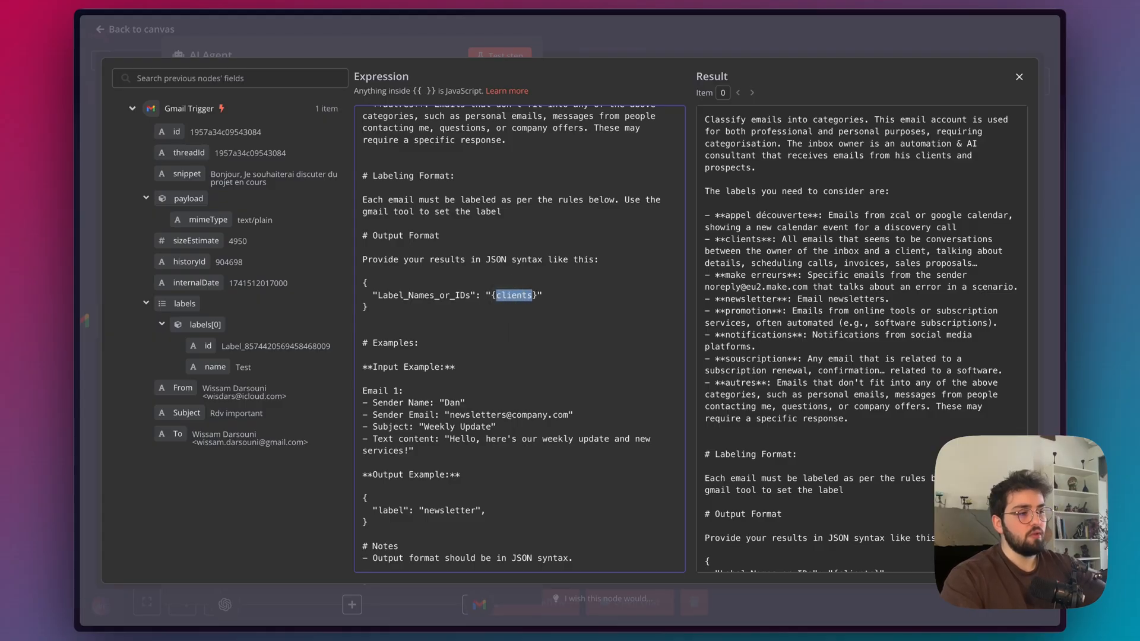
{"action": "left_click", "coordinate": [522, 296]}
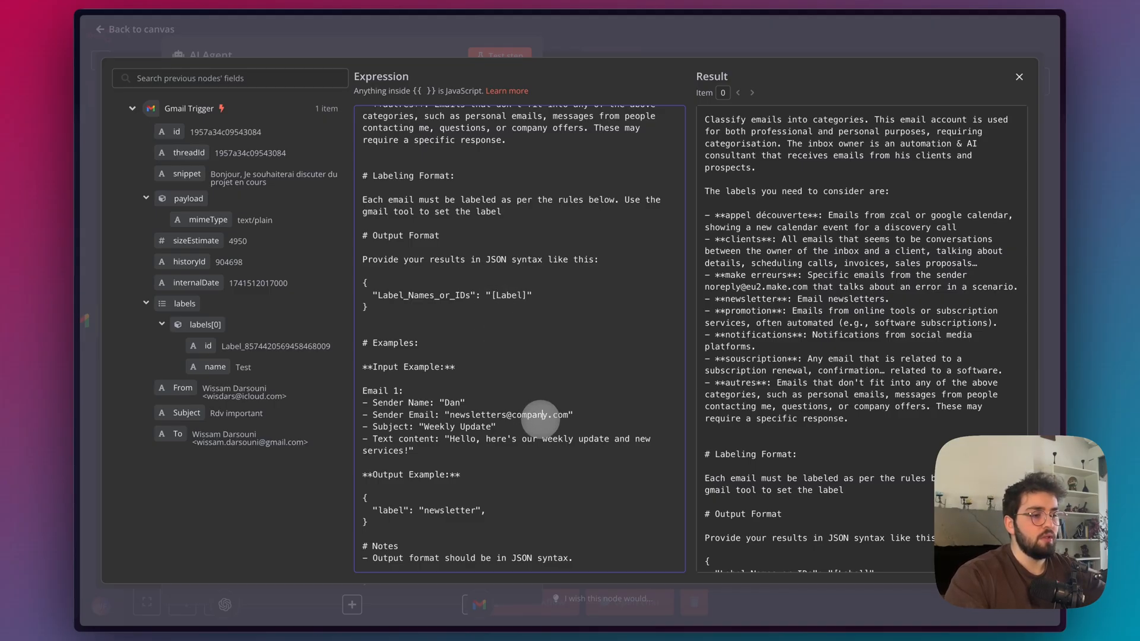
Replace the JSON under Output Example in the system message with "Label_Names_or_IDs": "[newsletter]".
{"action": "left_click", "coordinate": [388, 314]}
{"action": "left_click_drag", "start_coordinate": [389, 314], "coordinate": [364, 285]}
{"action": "key", "text": "ctrl+c"}
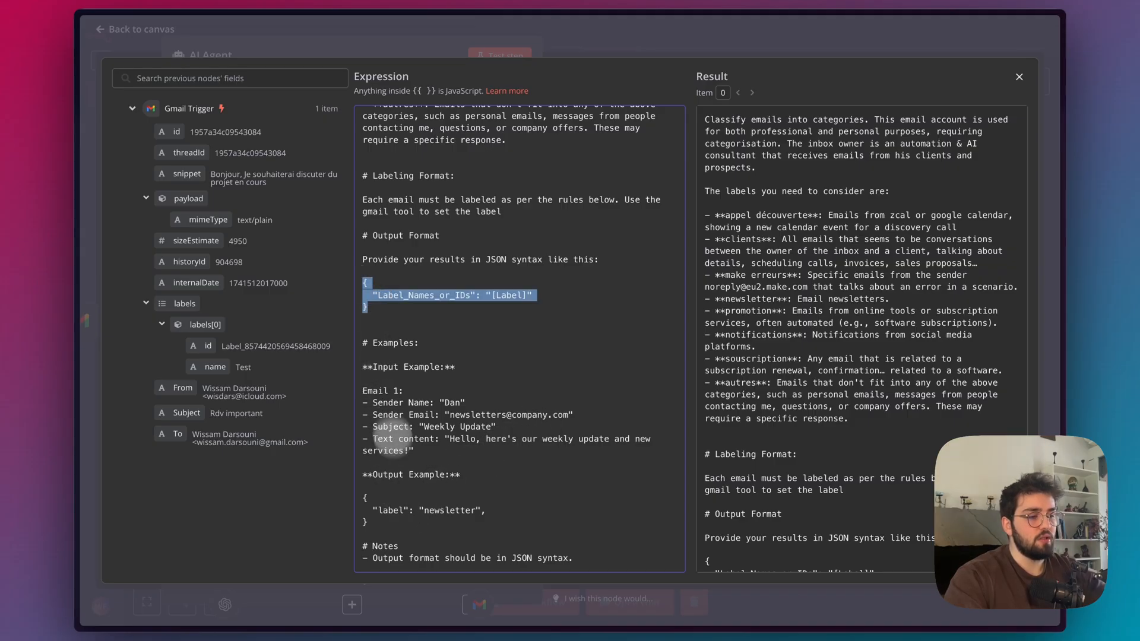
{"action": "left_click", "coordinate": [369, 521]}
{"action": "key", "text": "ctrl+v"}
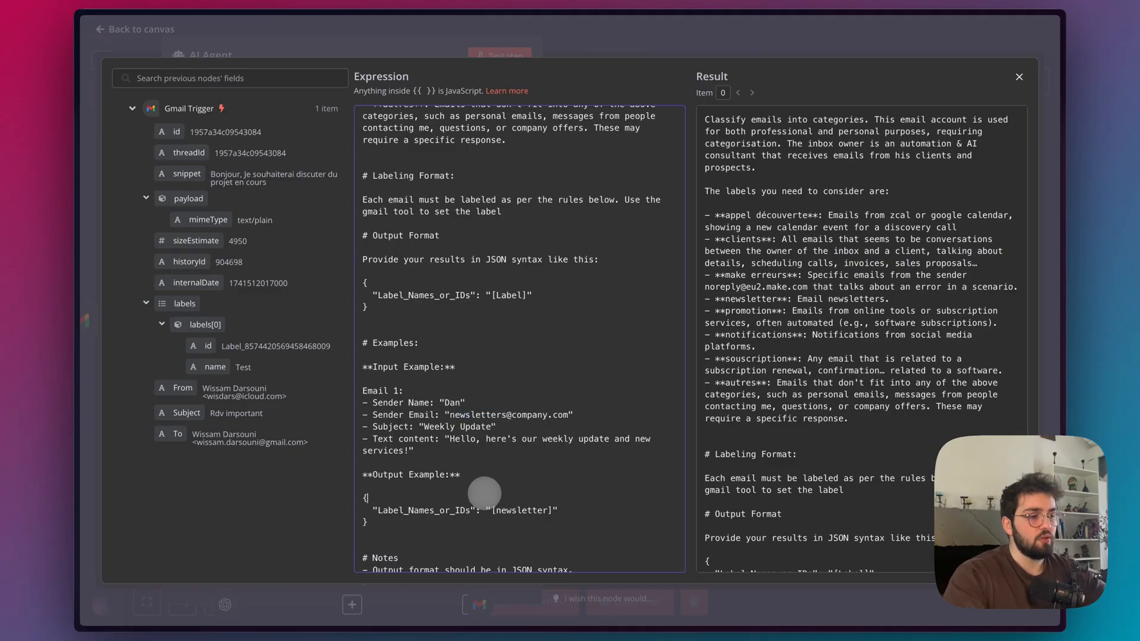
{"action": "scroll", "coordinate": [522, 499], "scroll_direction": "down", "scroll_amount": 1}
Switch to Gmail to check the list of label names, and return to the n8n system message.
{"action": "mouse_move", "coordinate": [115, 216]}
{"action": "left_click", "coordinate": [119, 95]}
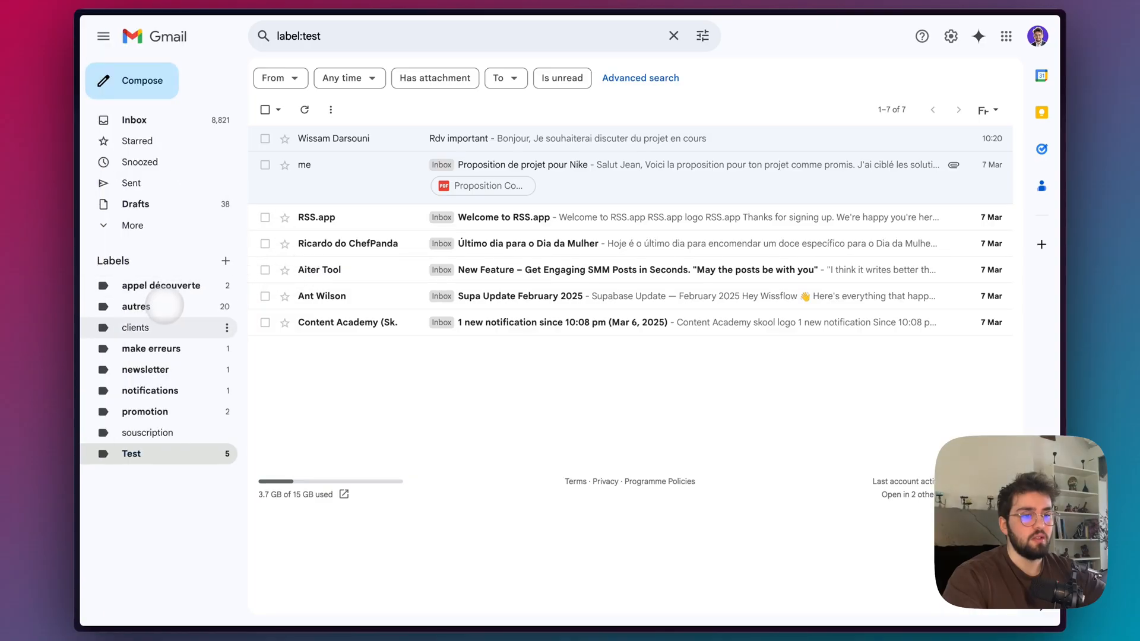
{"action": "mouse_move", "coordinate": [77, 339]}
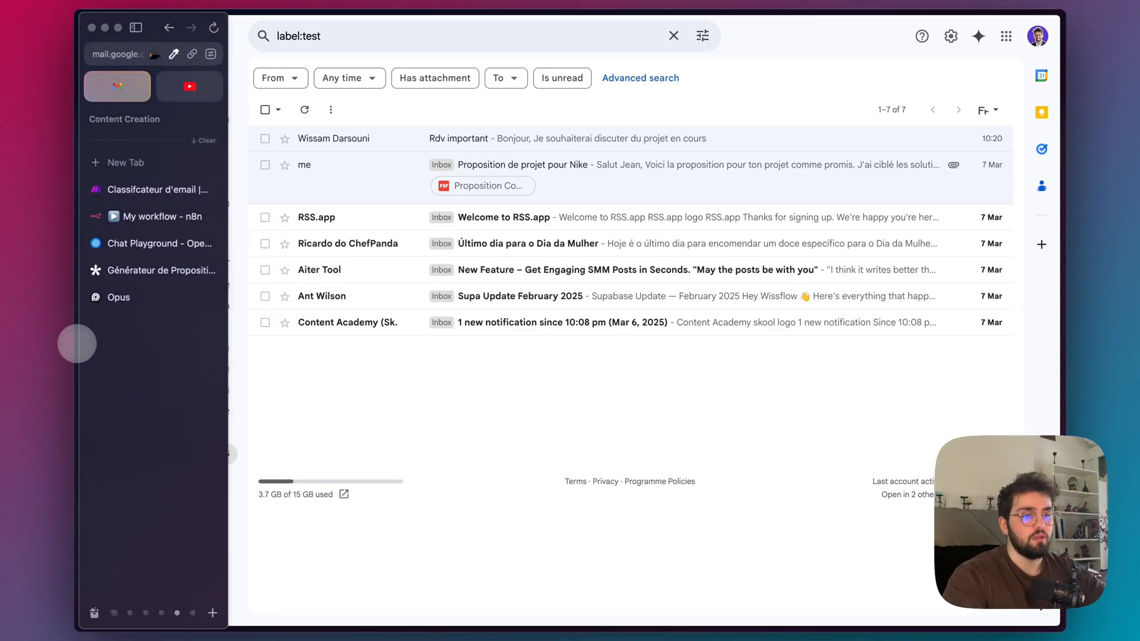
{"action": "left_click", "coordinate": [178, 216]}
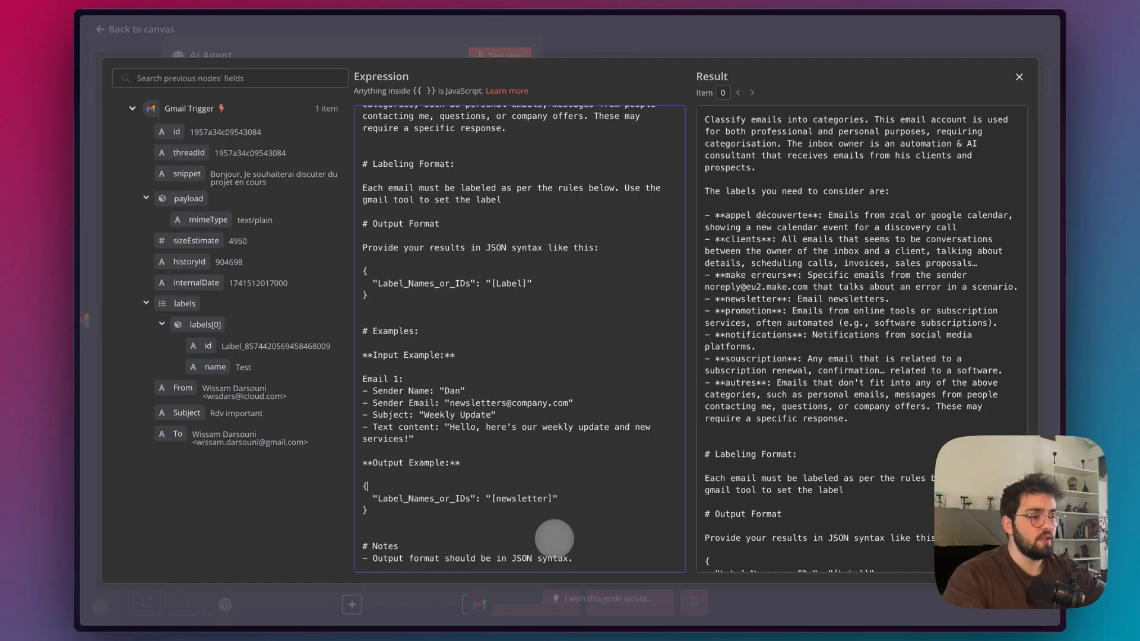
Delete the Notes section about JSON syntax from the end of the AI Agent's system message and save the workflow.
{"action": "left_click_drag", "start_coordinate": [585, 561], "coordinate": [357, 518]}
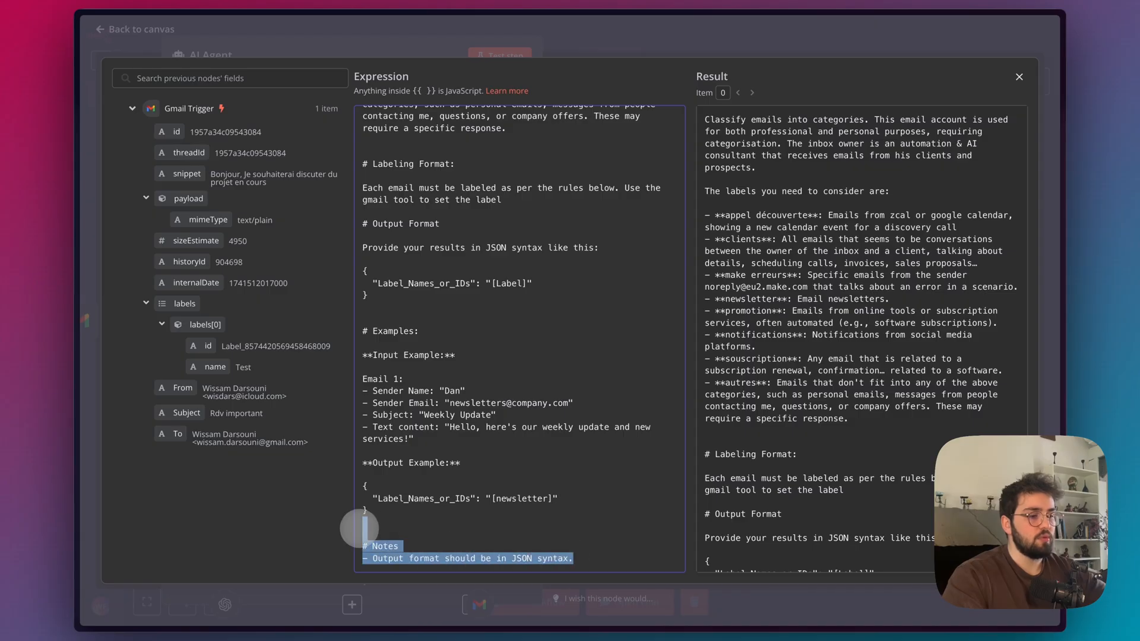
{"action": "key", "text": "BackSpace"}
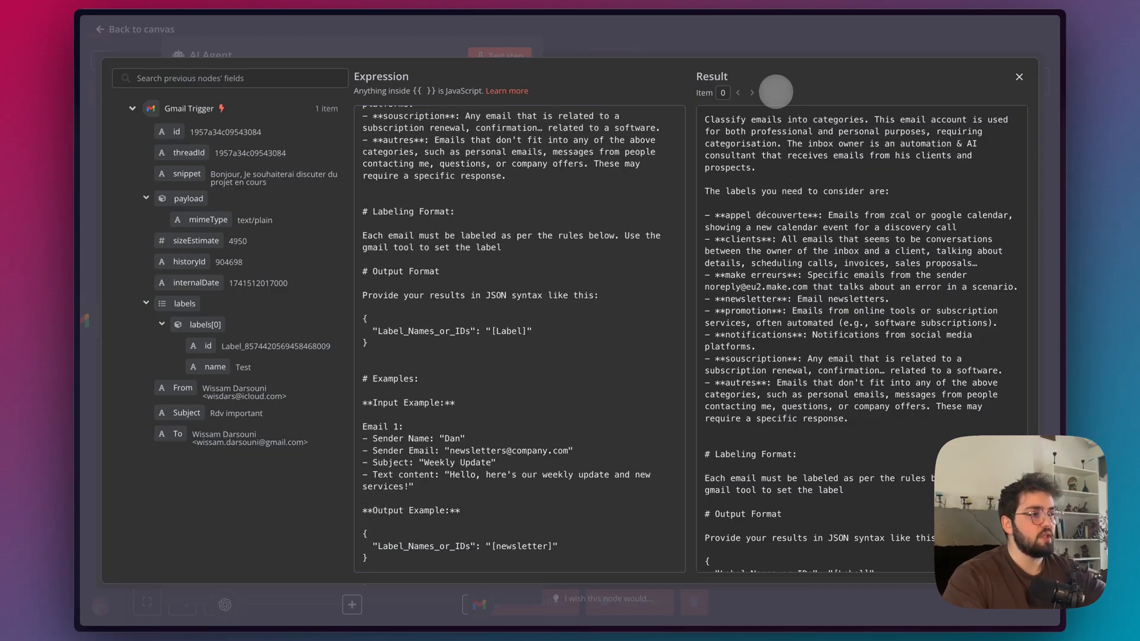
{"action": "left_click", "coordinate": [803, 42]}
{"action": "left_click", "coordinate": [766, 42]}
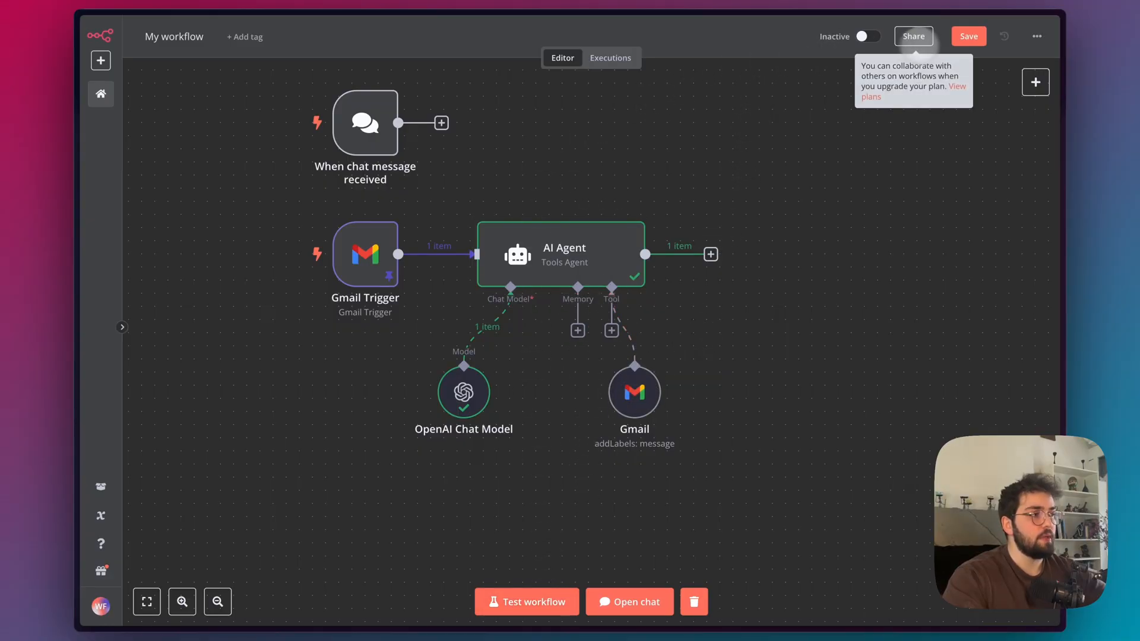
{"action": "left_click", "coordinate": [967, 37]}
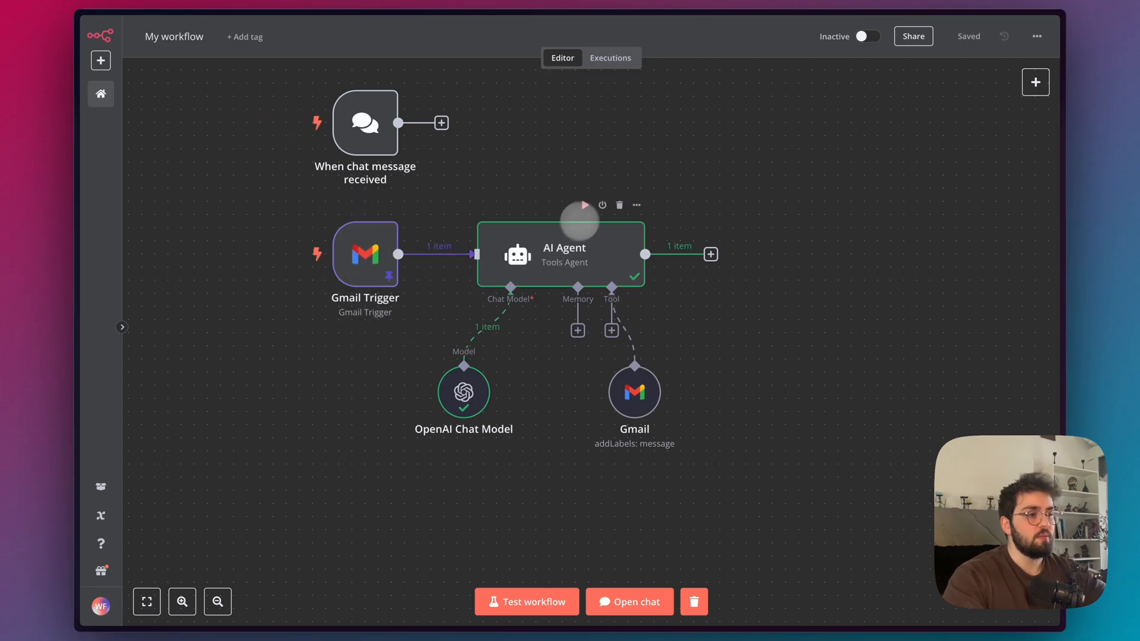
Run the AI Agent node on its own and inspect the output of the OpenAI Chat Model and the Gmail tool.
{"action": "left_click", "coordinate": [585, 204]}
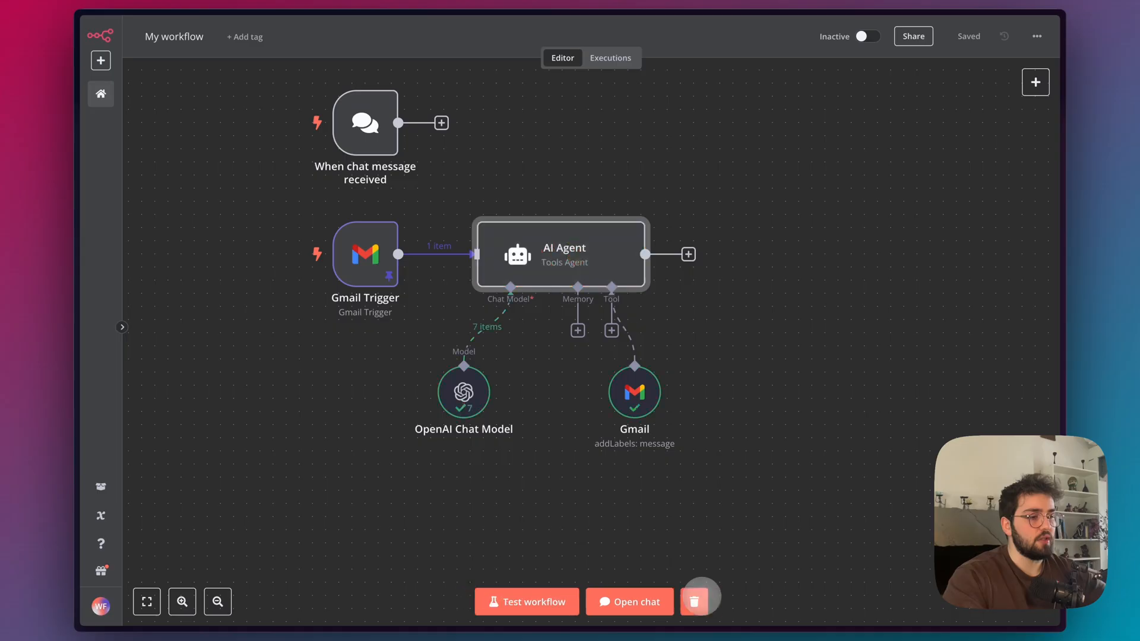
{"action": "double_click", "coordinate": [463, 386]}
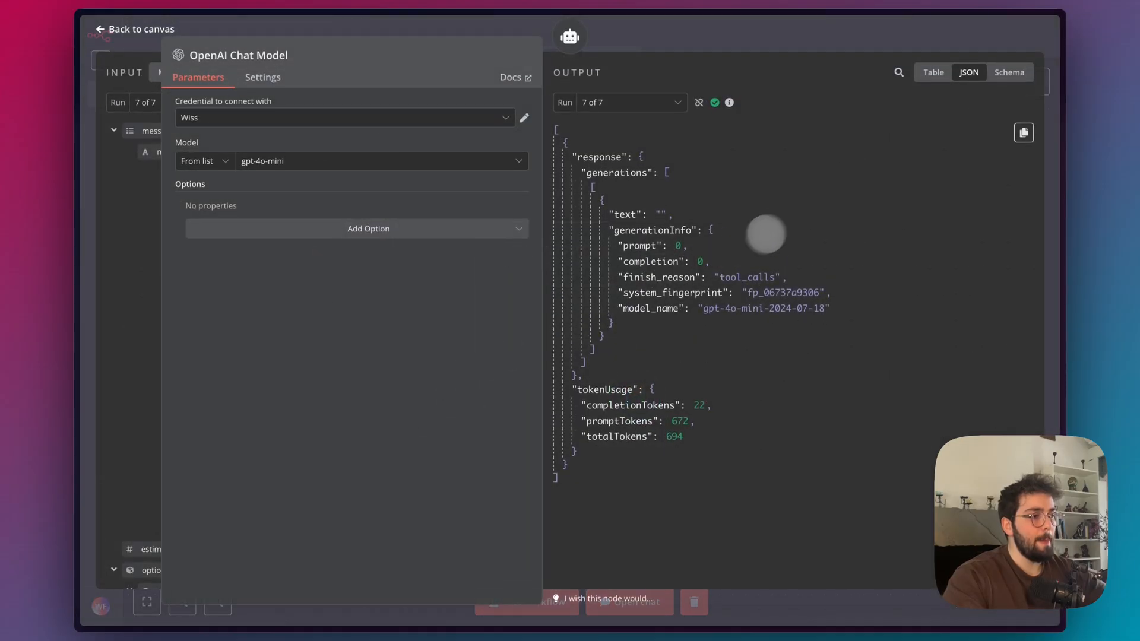
{"action": "key", "text": "Escape"}
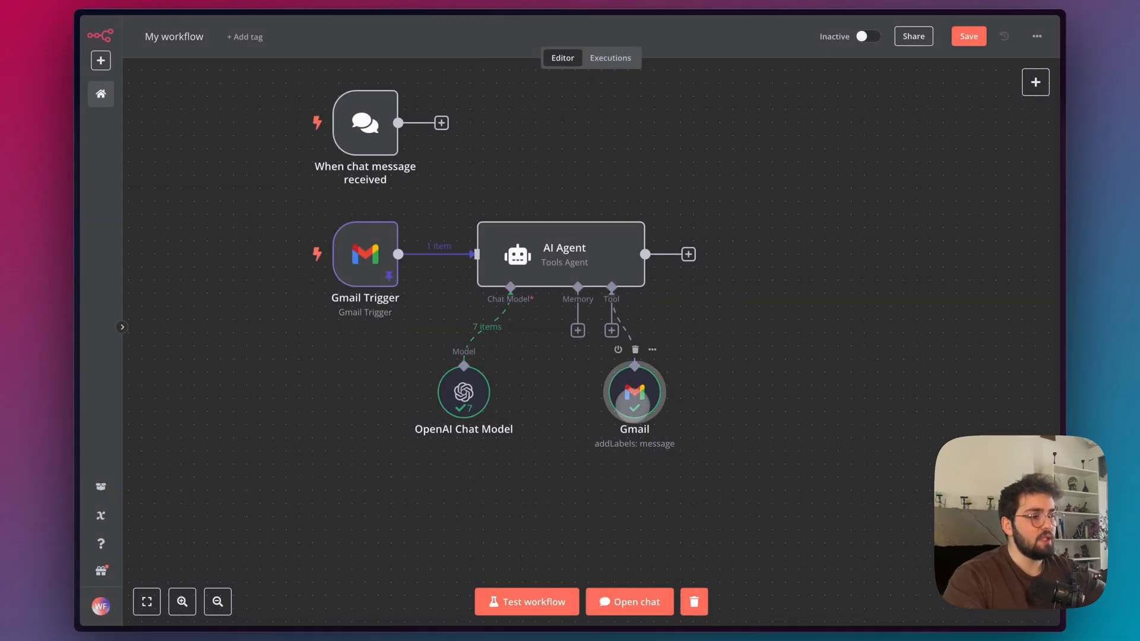
{"action": "double_click", "coordinate": [631, 391]}
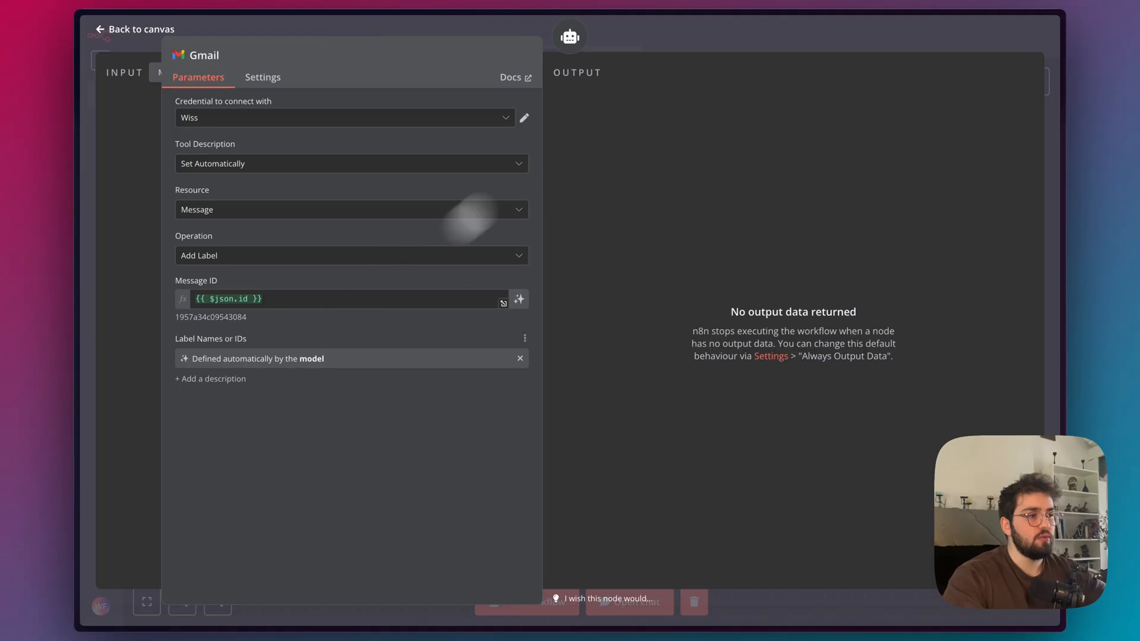
{"action": "left_click", "coordinate": [703, 41]}
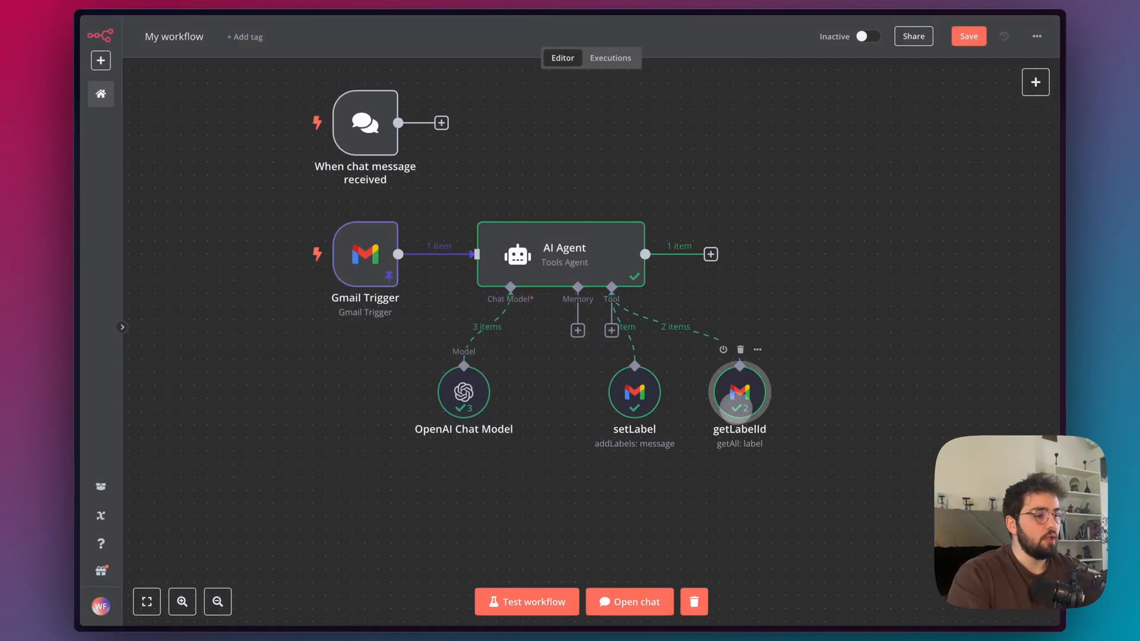
Examine the label IDs returned by the getLabelId tool and the settings and output of the setLabel tool.
{"action": "double_click", "coordinate": [738, 389]}
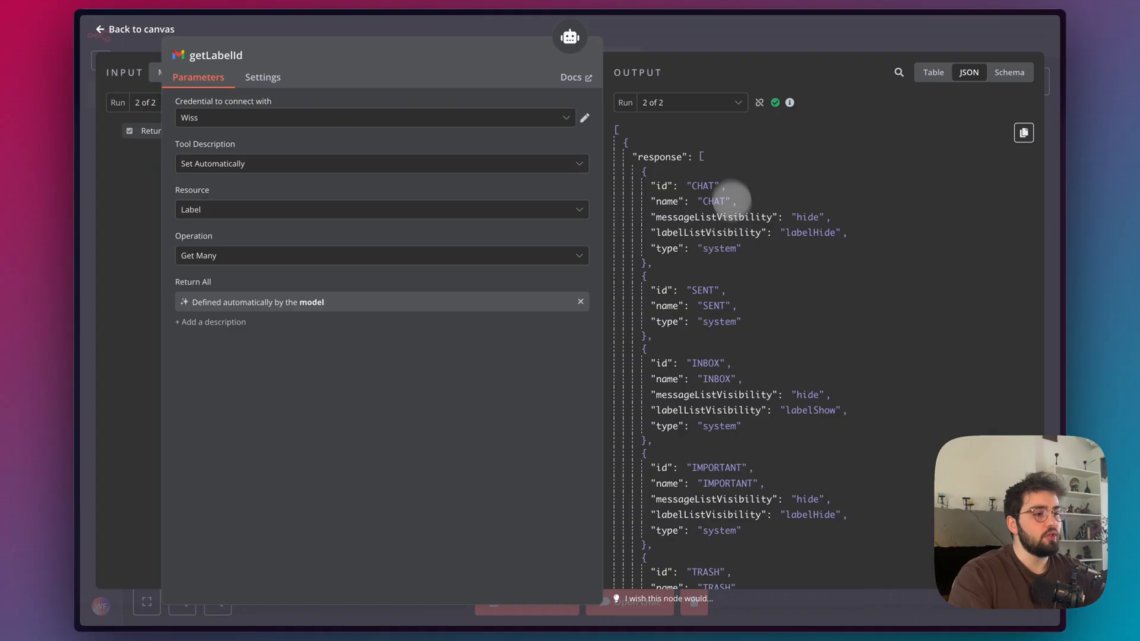
{"action": "scroll", "coordinate": [707, 438], "scroll_direction": "down", "scroll_amount": 15}
{"action": "scroll", "coordinate": [722, 381], "scroll_direction": "down", "scroll_amount": 5}
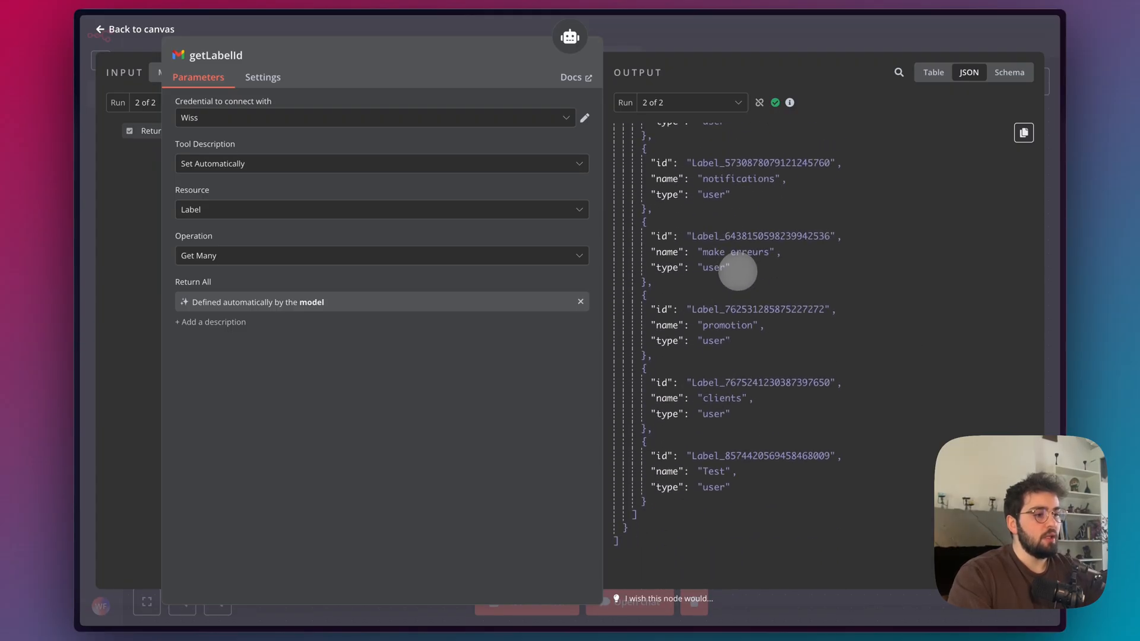
{"action": "left_click", "coordinate": [727, 49]}
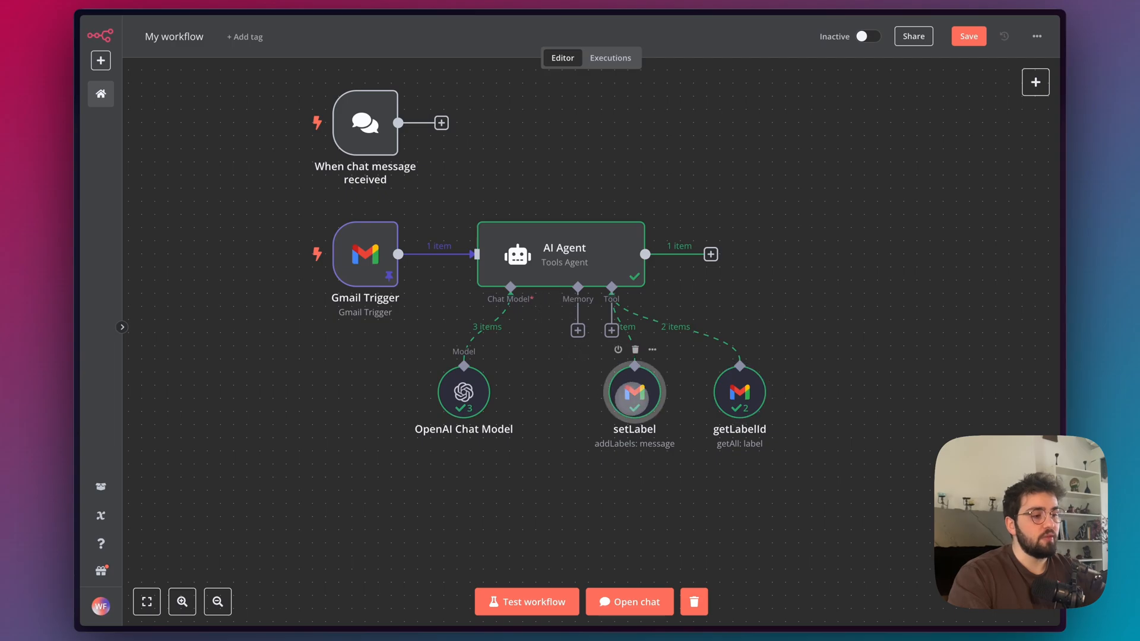
{"action": "double_click", "coordinate": [632, 391]}
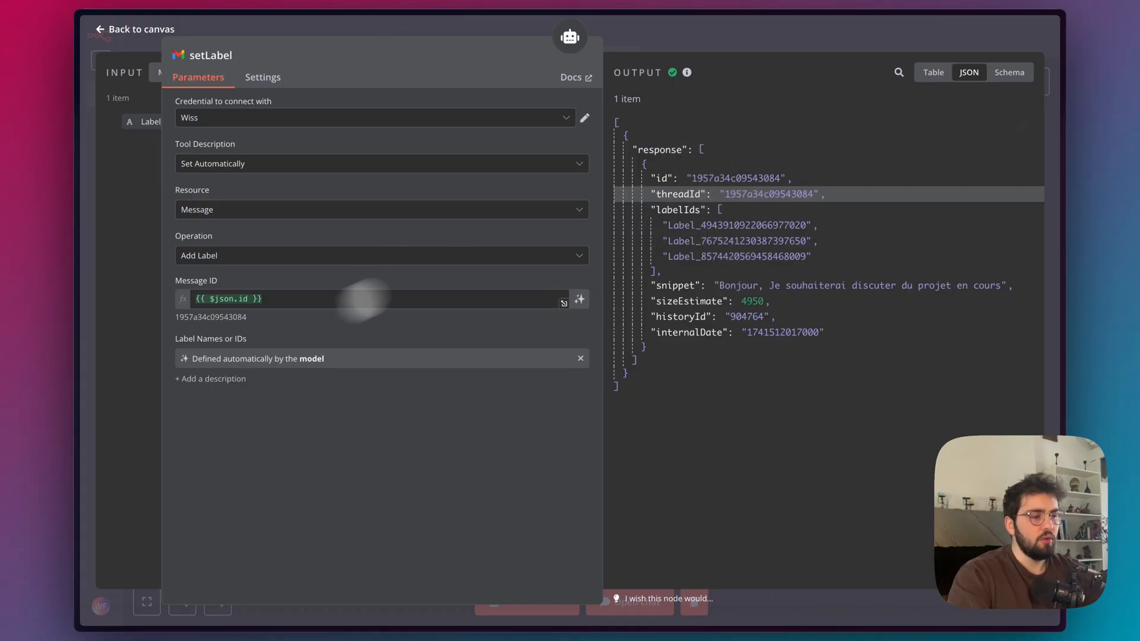
{"action": "left_click", "coordinate": [788, 32]}
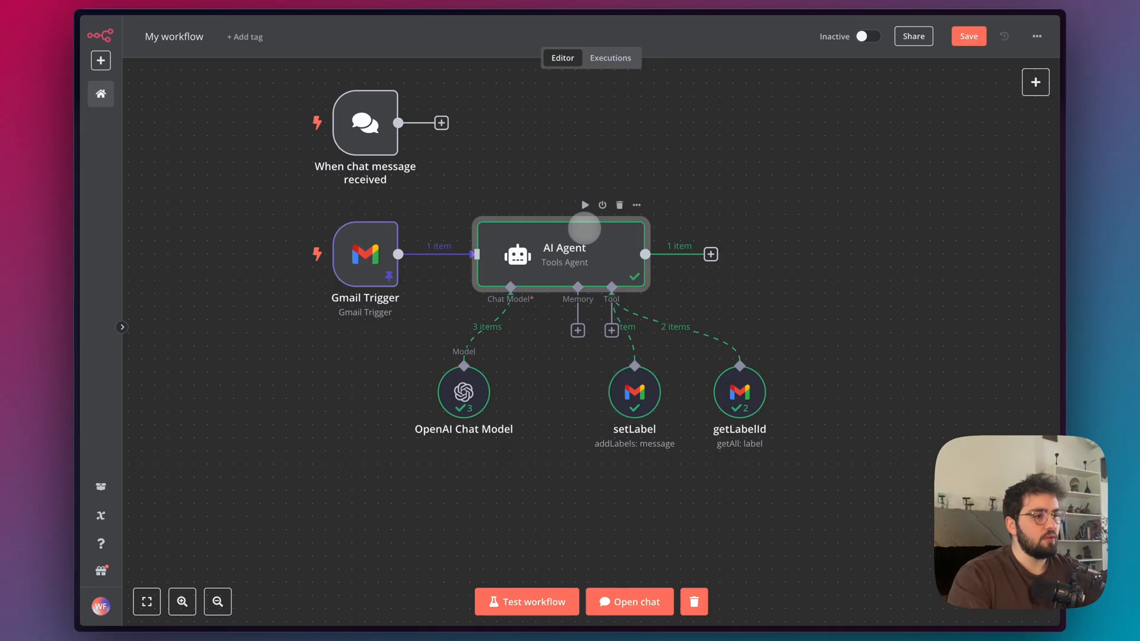
Inspect the label ID passed to setLabel in the AI Agent's logs, and check the "Rdv important" email's labels in Gmail.
{"action": "double_click", "coordinate": [594, 249]}
{"action": "left_click", "coordinate": [675, 77]}
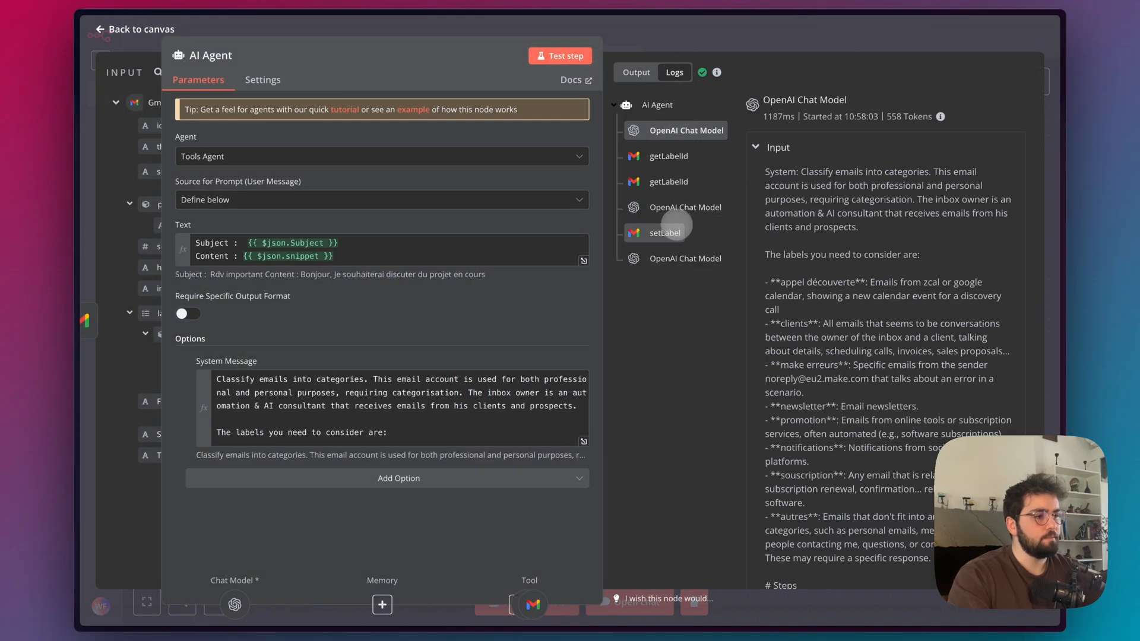
{"action": "left_click", "coordinate": [683, 231]}
{"action": "left_click_drag", "start_coordinate": [781, 212], "coordinate": [927, 215]}
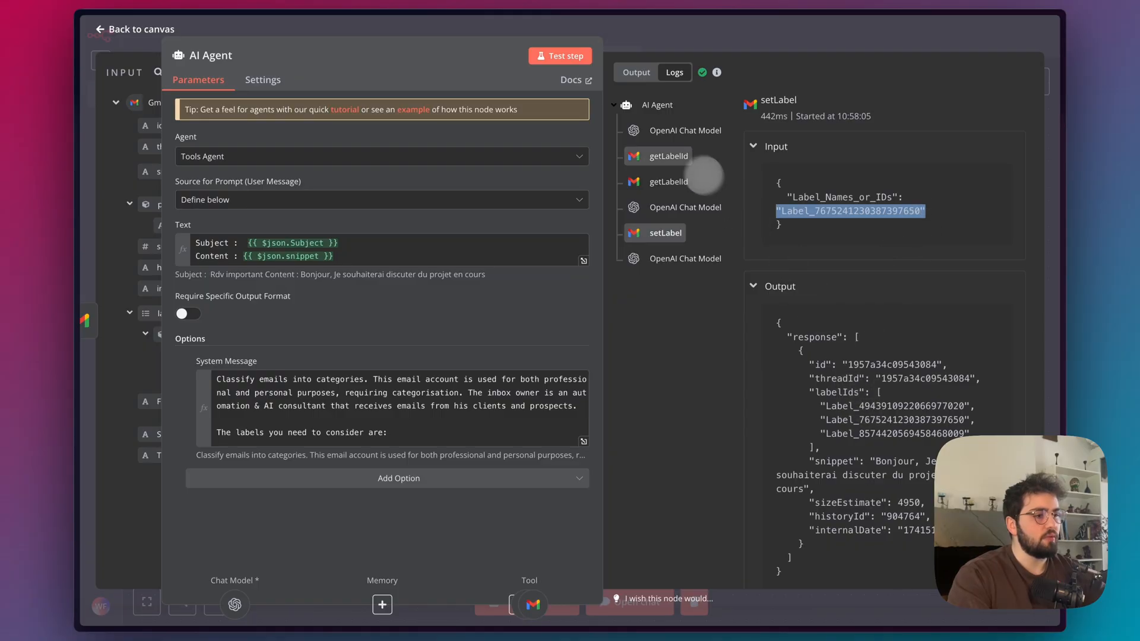
{"action": "mouse_move", "coordinate": [98, 178]}
{"action": "left_click", "coordinate": [115, 86]}
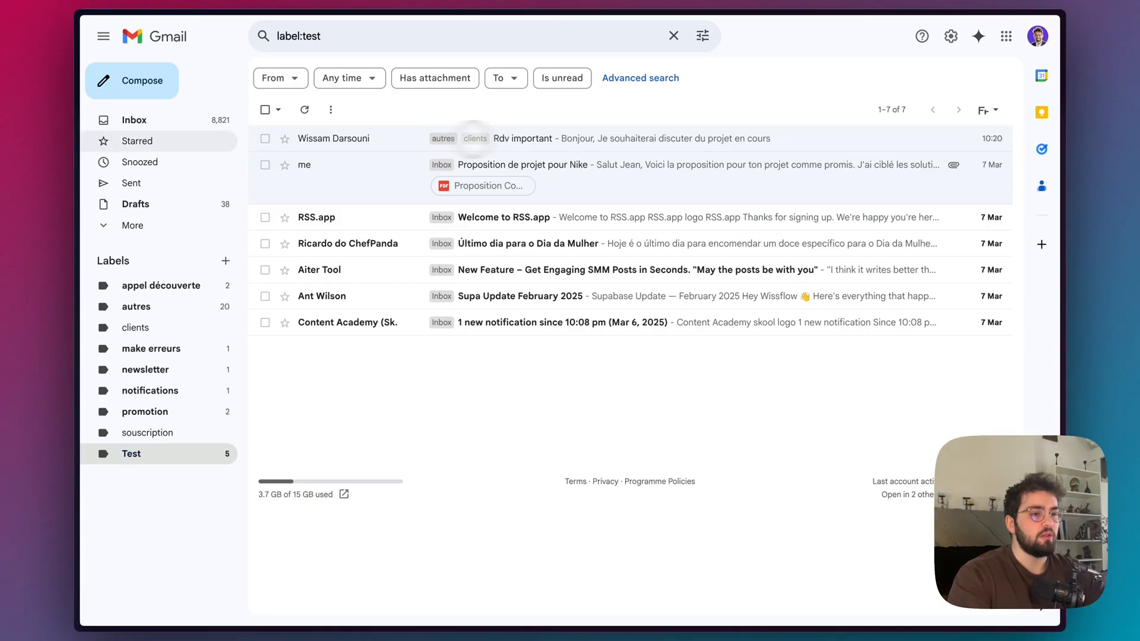
Append a "# Note" section to the AI Agent's system message with "- Call each tool only only once" and "- You can only set 1 label per email".
{"action": "key", "text": "ctrl+Tab"}
{"action": "left_click", "coordinate": [634, 43]}
{"action": "double_click", "coordinate": [571, 278]}
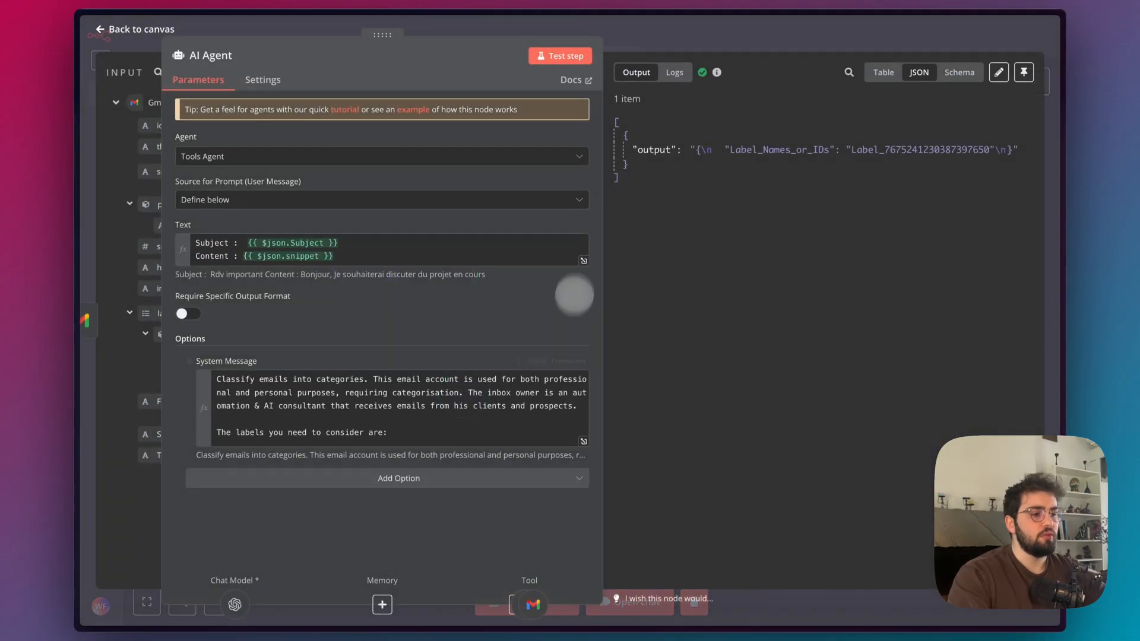
{"action": "left_click", "coordinate": [584, 441]}
{"action": "scroll", "coordinate": [378, 426], "scroll_direction": "down", "scroll_amount": 10}
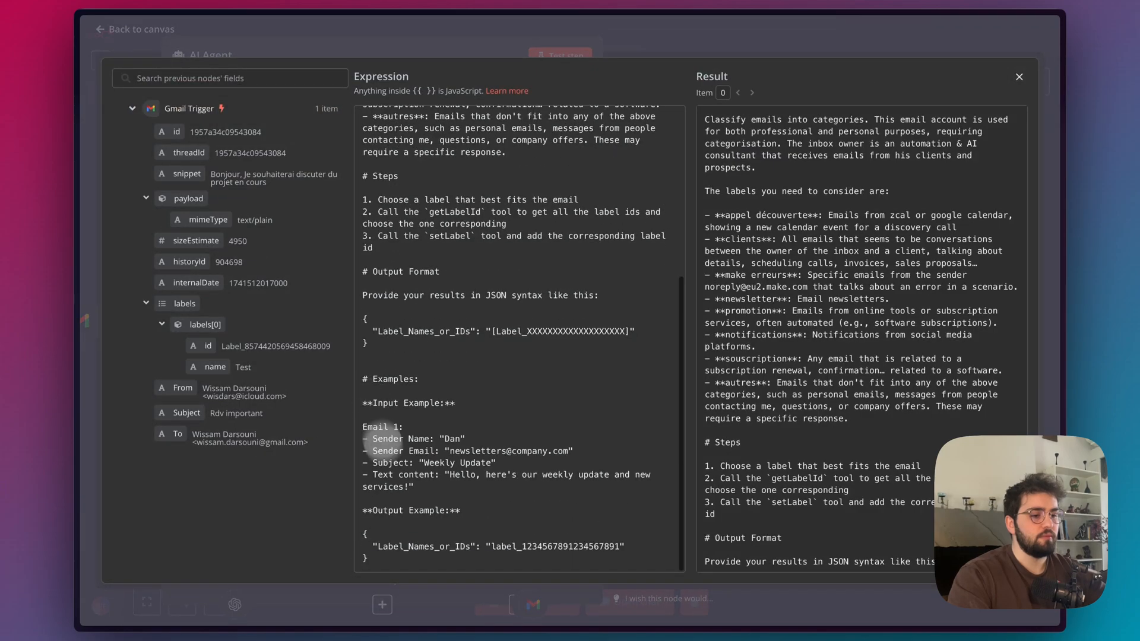
{"action": "left_click", "coordinate": [400, 561]}
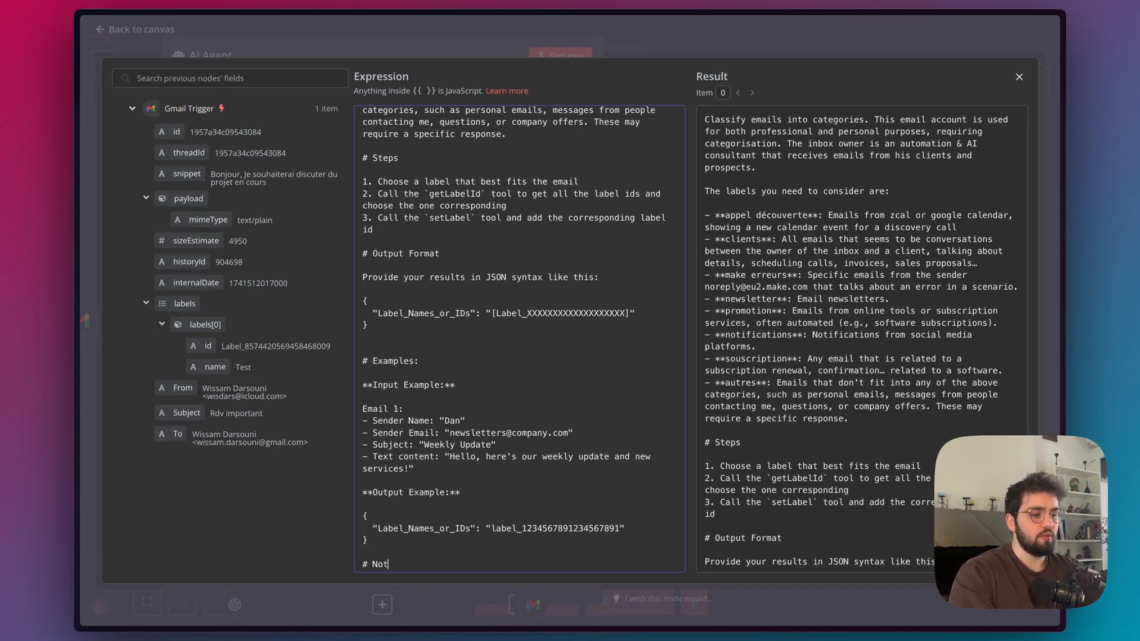
{"action": "type", "text": "# Note"}
{"action": "key", "text": "Return"}
{"action": "key", "text": "Return"}
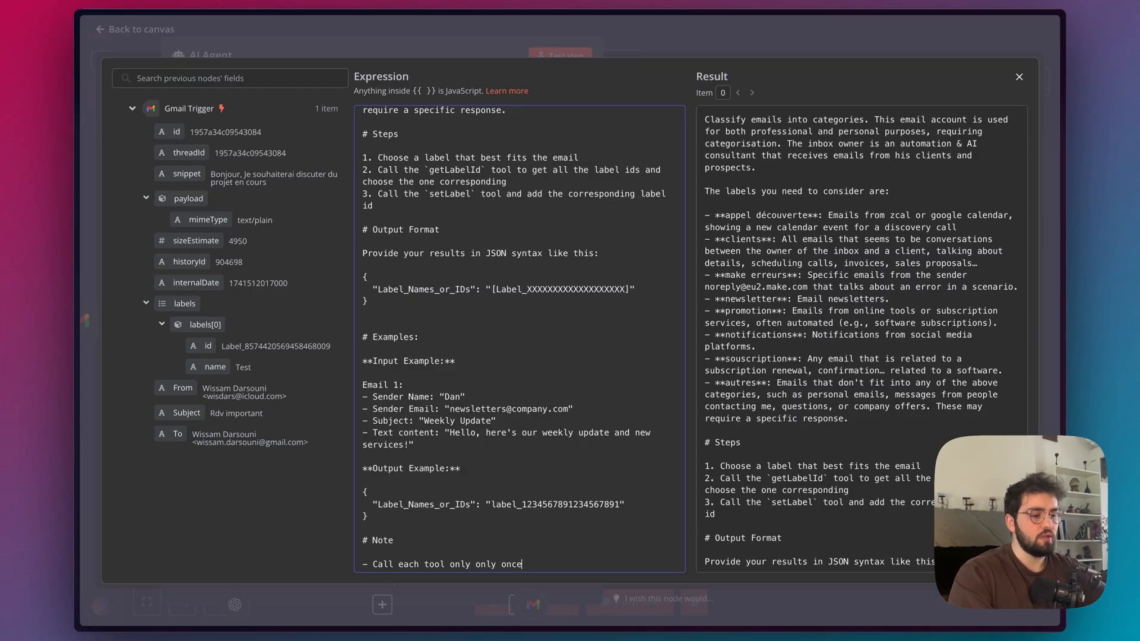
{"action": "key", "text": "Return"}
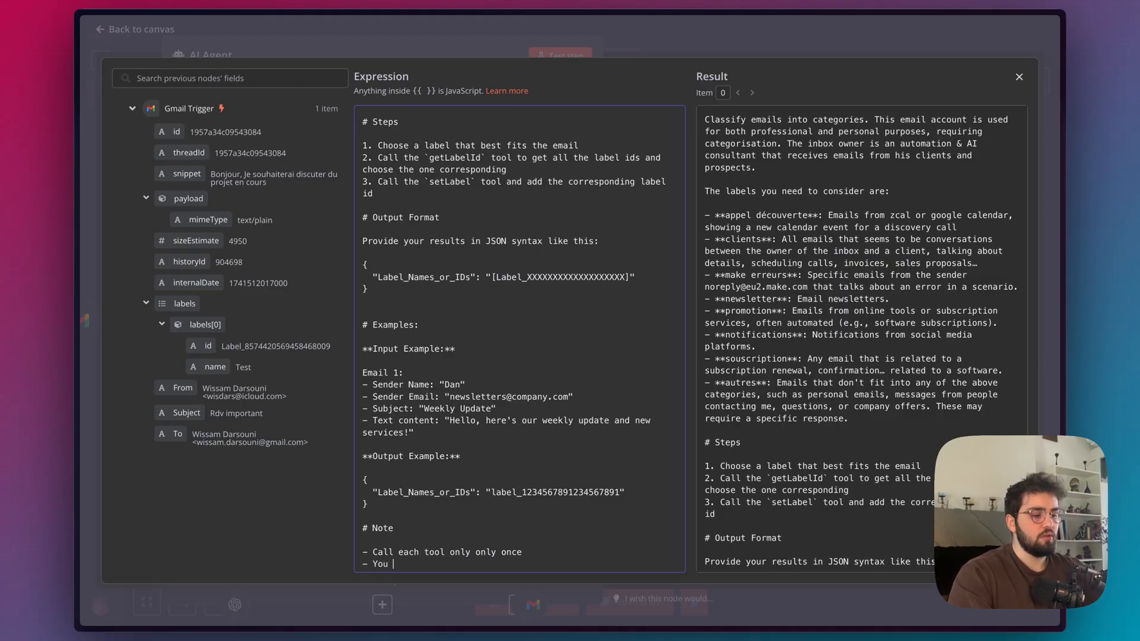
Review the Steps and the label ID placeholder under Output Format in the system message, and return to the canvas.
{"action": "scroll", "coordinate": [469, 395], "scroll_direction": "up", "scroll_amount": 6}
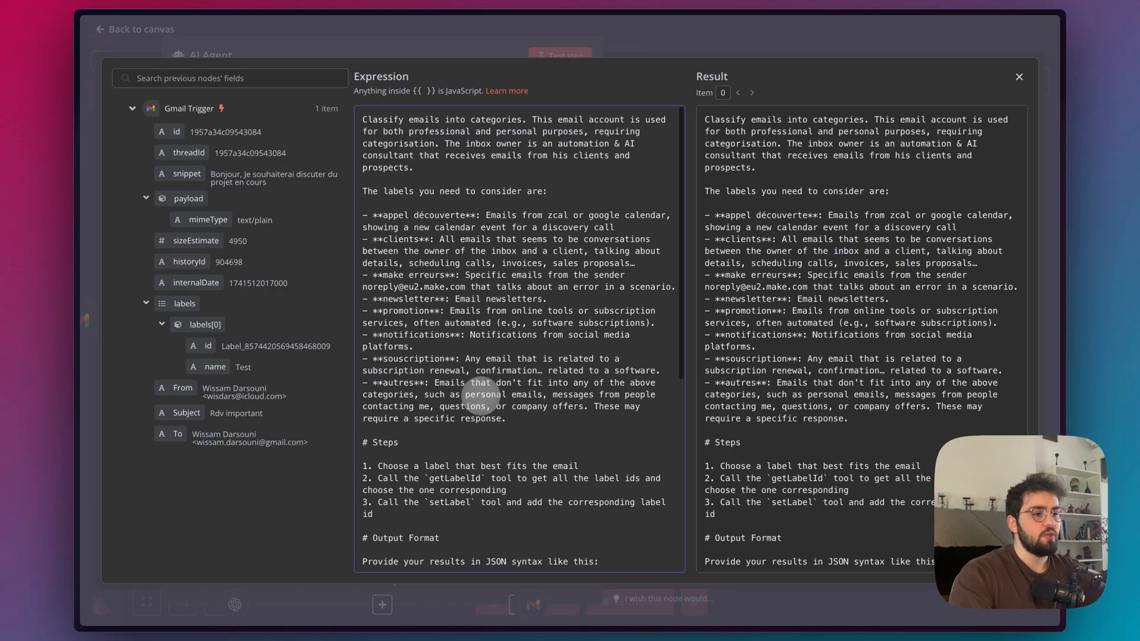
{"action": "scroll", "coordinate": [407, 279], "scroll_direction": "down", "scroll_amount": 2}
{"action": "scroll", "coordinate": [409, 274], "scroll_direction": "down", "scroll_amount": 3}
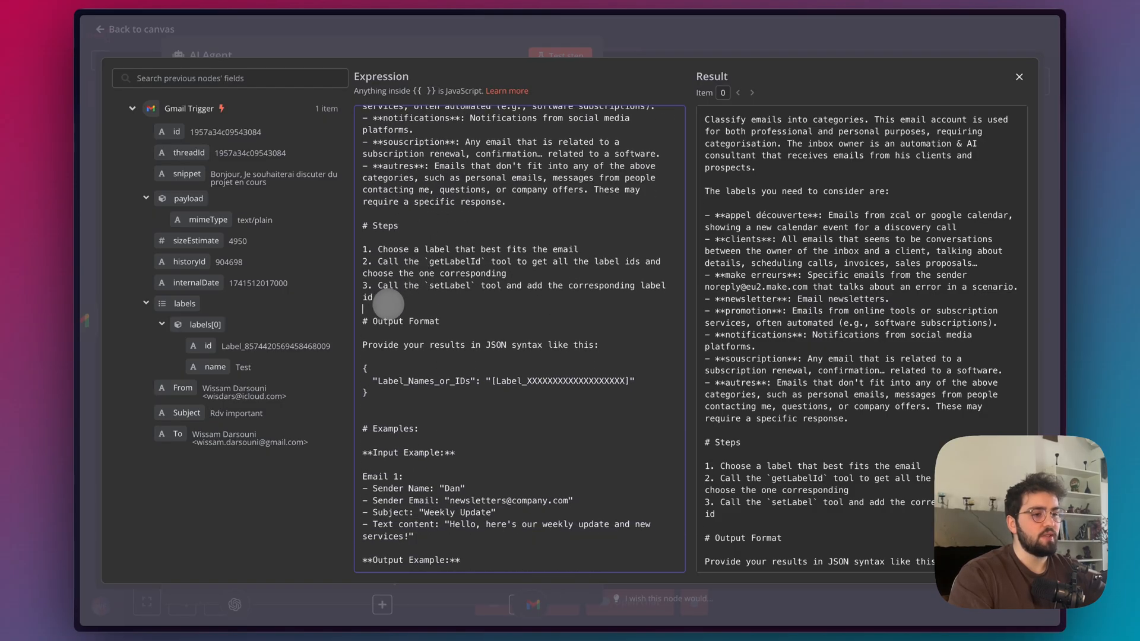
{"action": "left_click_drag", "start_coordinate": [373, 298], "coordinate": [353, 244]}
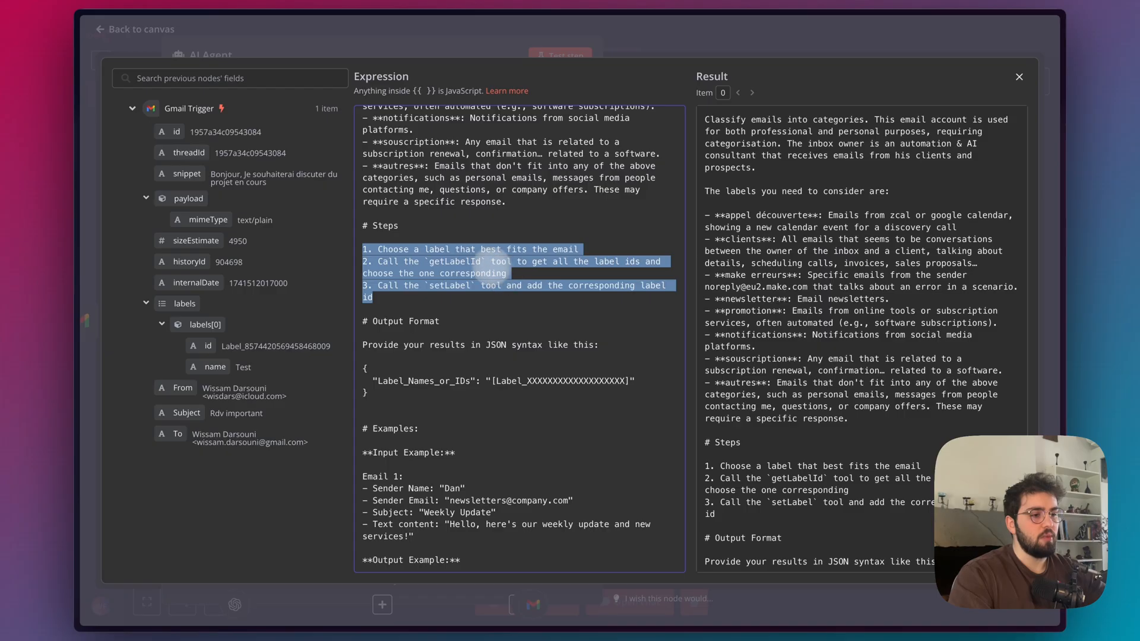
{"action": "left_click", "coordinate": [446, 261]}
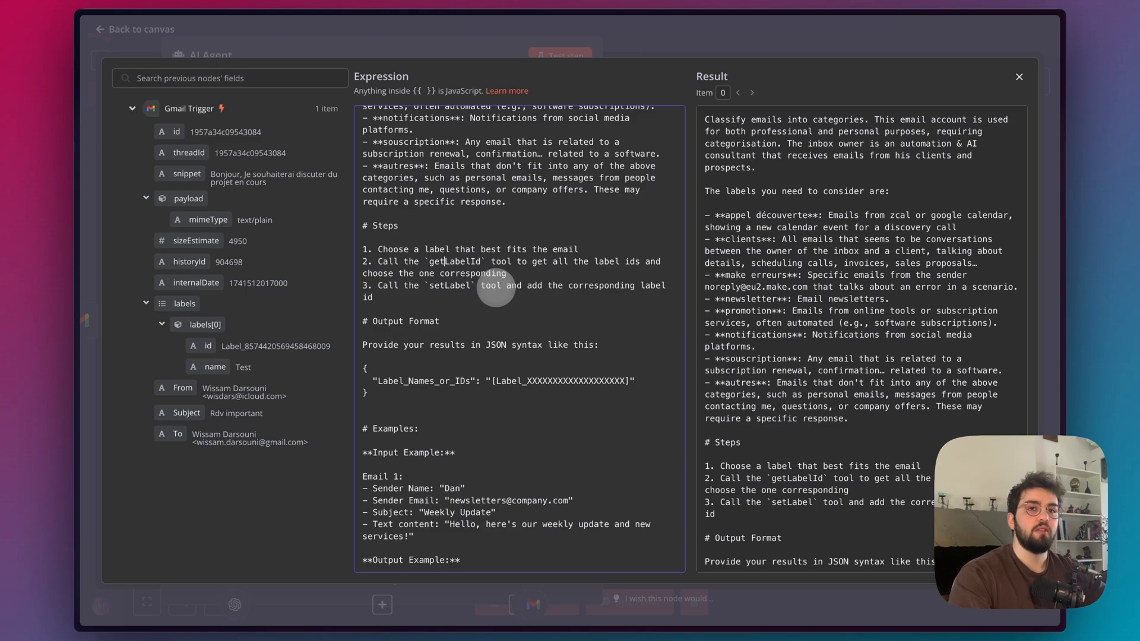
{"action": "scroll", "coordinate": [446, 280], "scroll_direction": "down", "scroll_amount": 3}
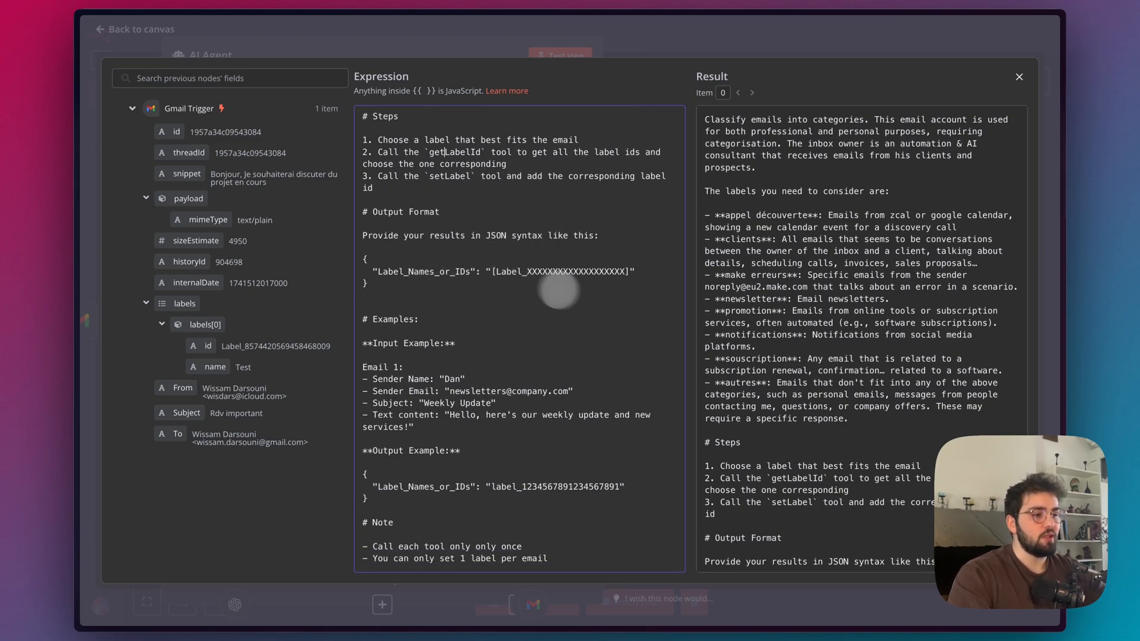
{"action": "left_click_drag", "start_coordinate": [619, 274], "coordinate": [509, 277]}
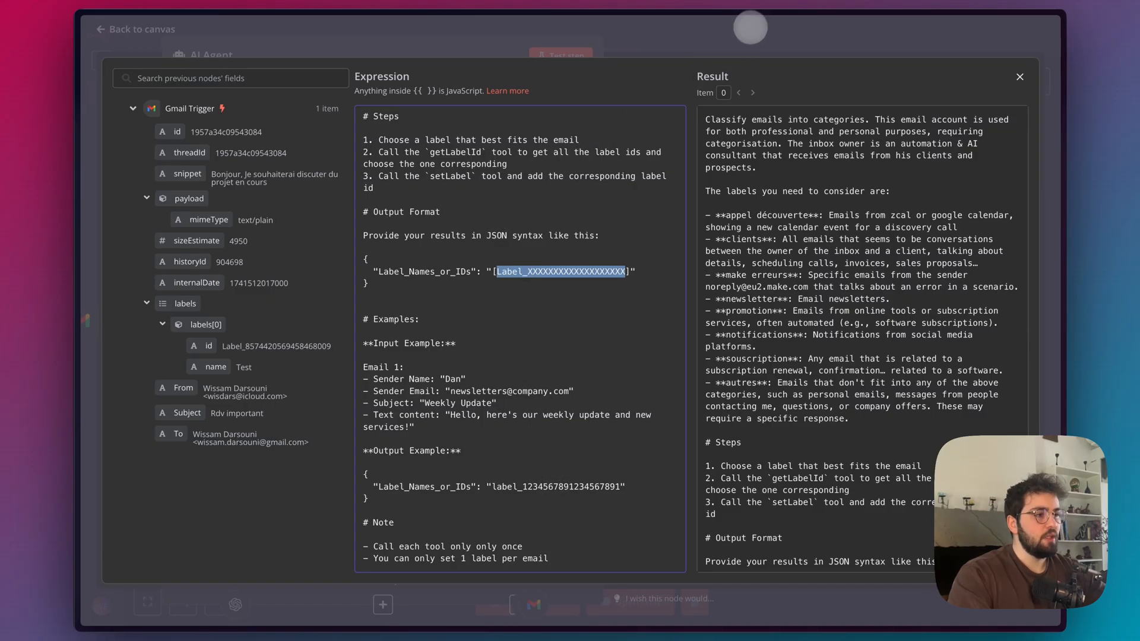
{"action": "left_click", "coordinate": [750, 26]}
{"action": "left_click", "coordinate": [763, 34]}
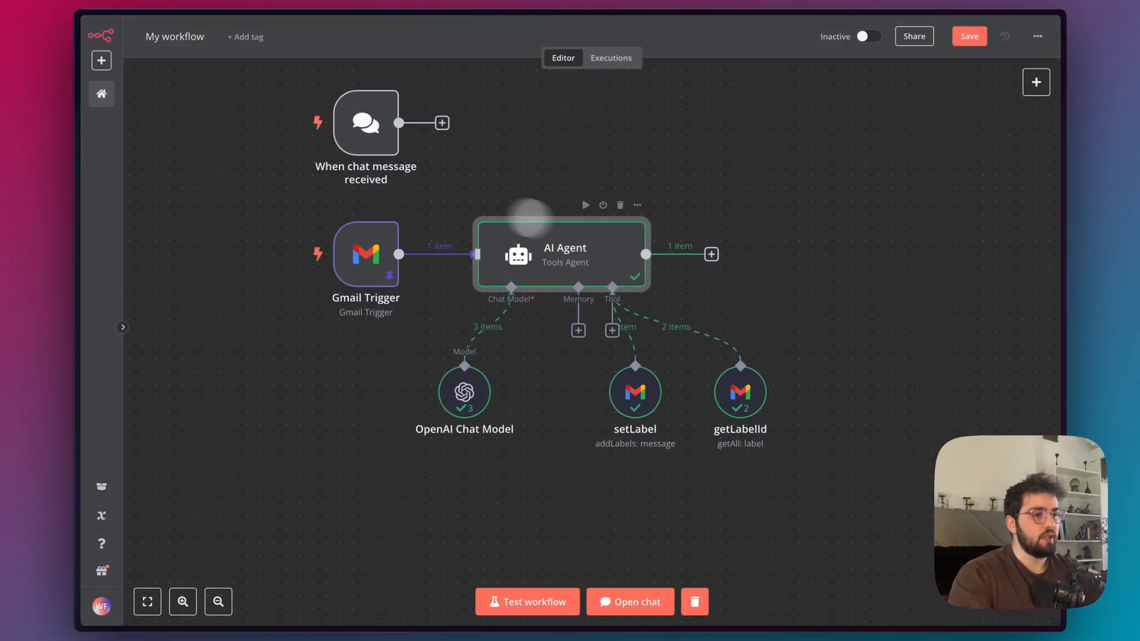
Switch to Gmail, remove the "autres" and "clients" labels from the "Rdv important" email, and reload the mailbox.
{"action": "double_click", "coordinate": [367, 249]}
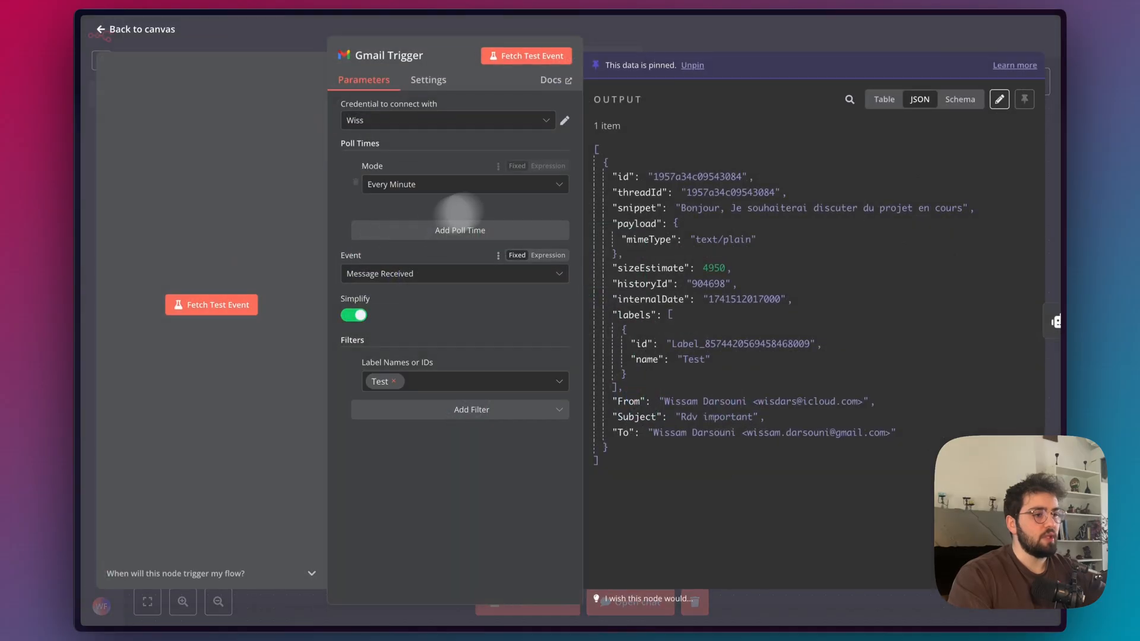
{"action": "mouse_move", "coordinate": [88, 141]}
{"action": "left_click", "coordinate": [123, 90]}
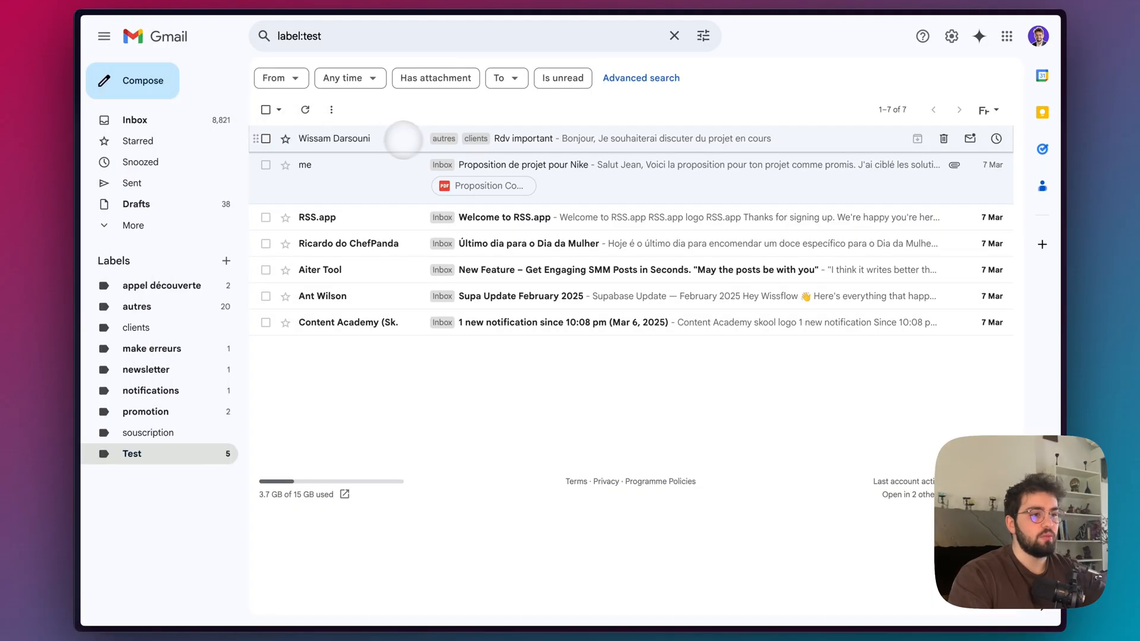
{"action": "right_click", "coordinate": [419, 143]}
{"action": "mouse_move", "coordinate": [522, 378]}
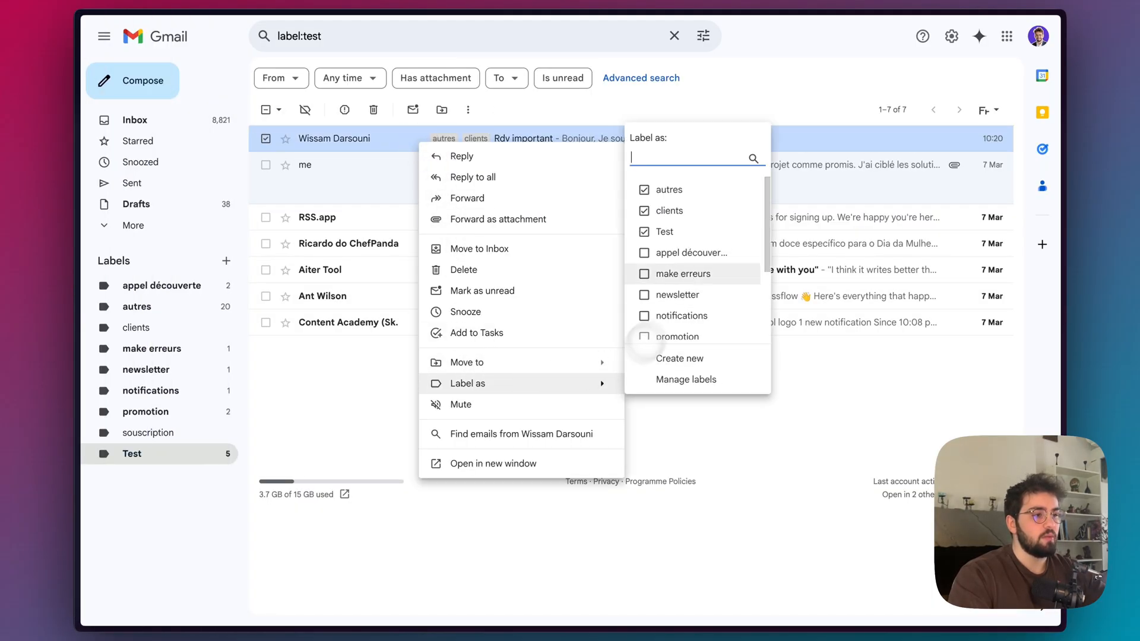
{"action": "left_click", "coordinate": [659, 190]}
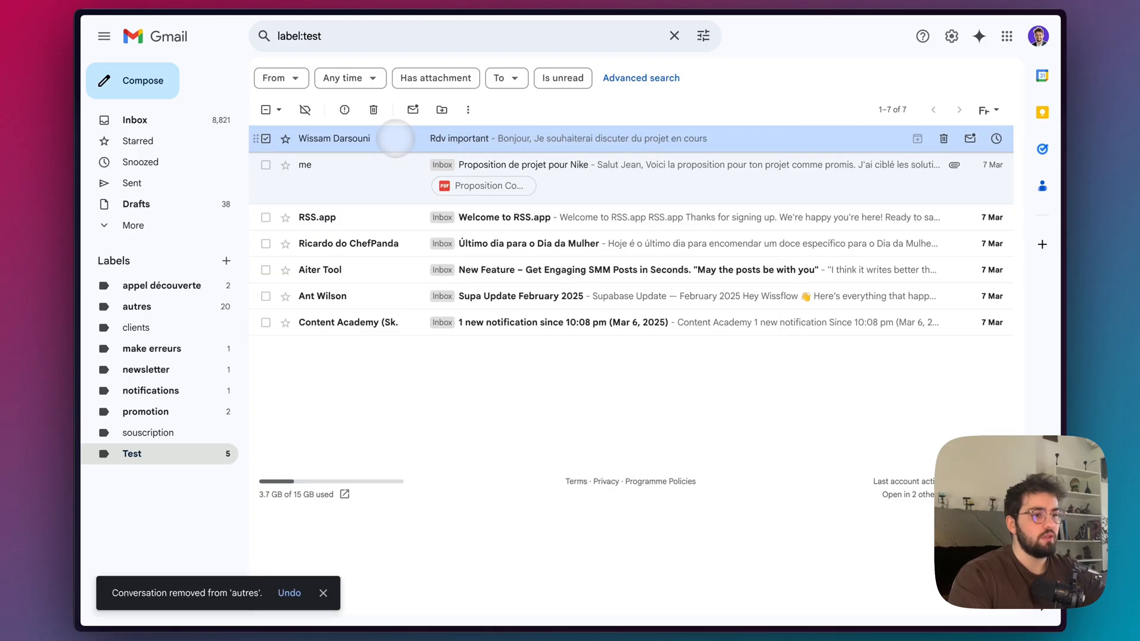
{"action": "right_click", "coordinate": [396, 138]}
{"action": "mouse_move", "coordinate": [560, 381]}
{"action": "scroll", "coordinate": [683, 267], "scroll_direction": "down", "scroll_amount": 3}
{"action": "scroll", "coordinate": [677, 249], "scroll_direction": "up", "scroll_amount": 3}
{"action": "left_click", "coordinate": [659, 250]}
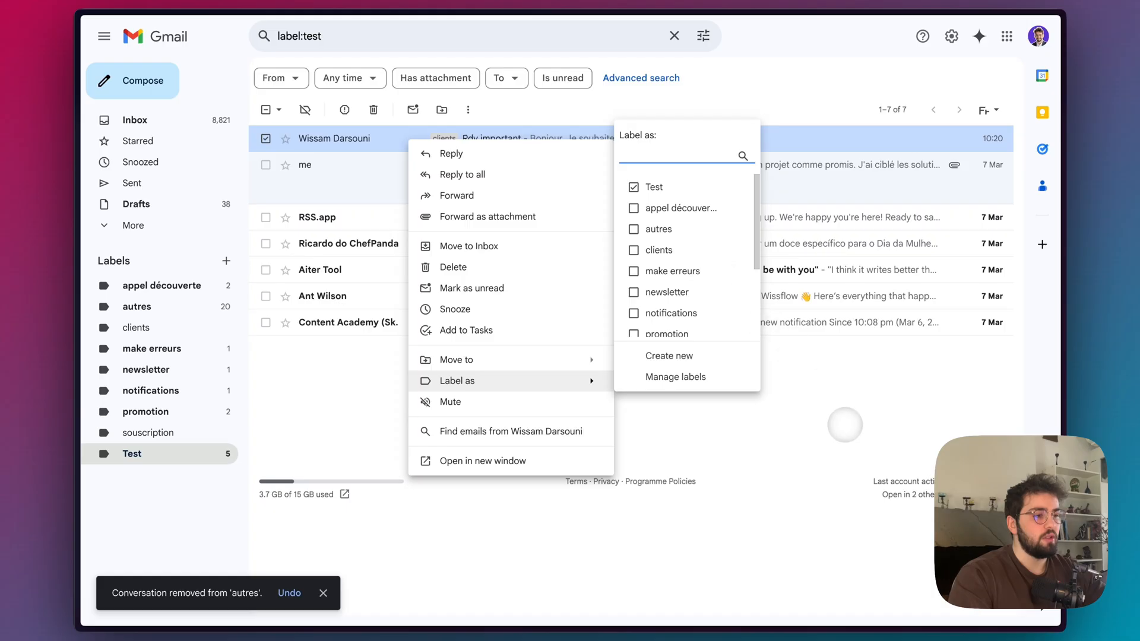
{"action": "left_click", "coordinate": [844, 424]}
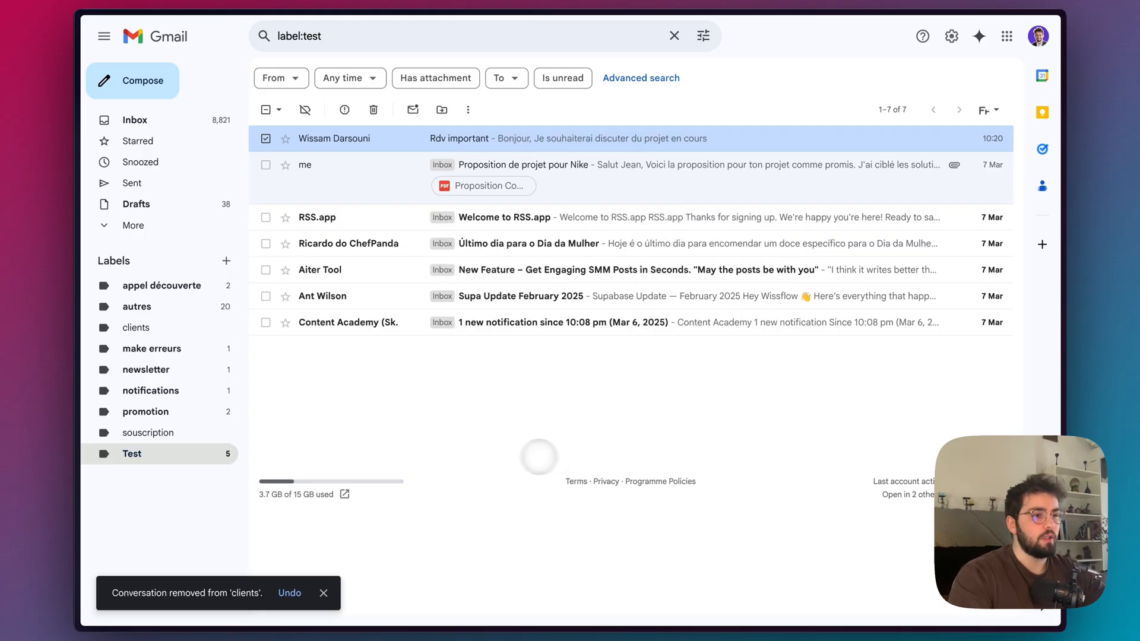
{"action": "key", "text": "super+r"}
Return to the n8n workflow, keep the Gmail Trigger's pinned data, and test the whole workflow.
{"action": "mouse_move", "coordinate": [94, 168]}
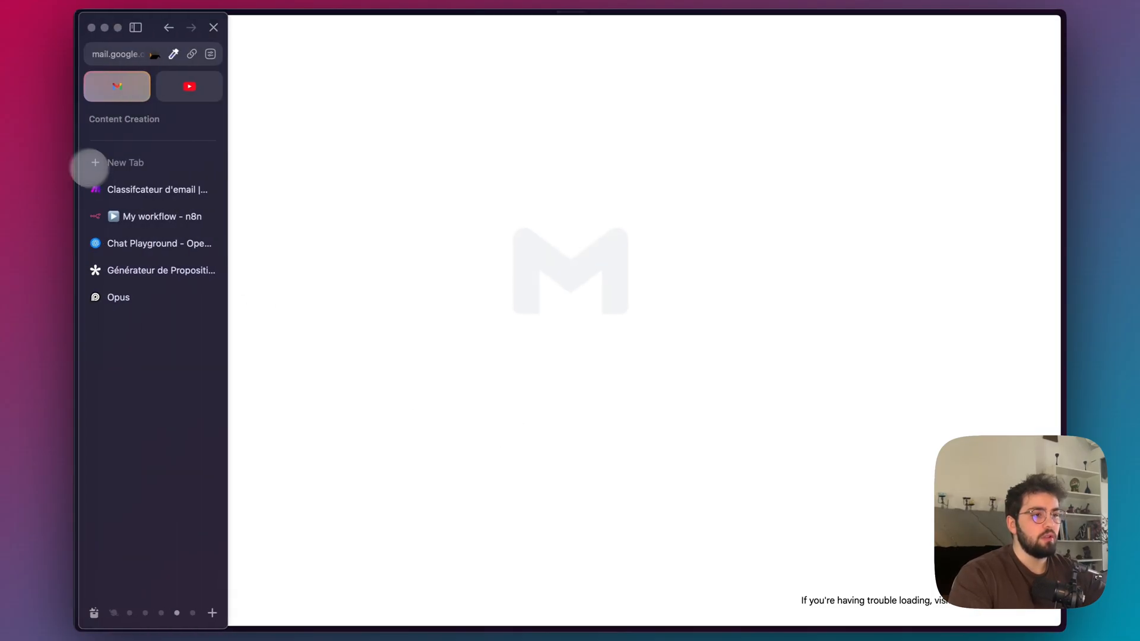
{"action": "left_click", "coordinate": [145, 216]}
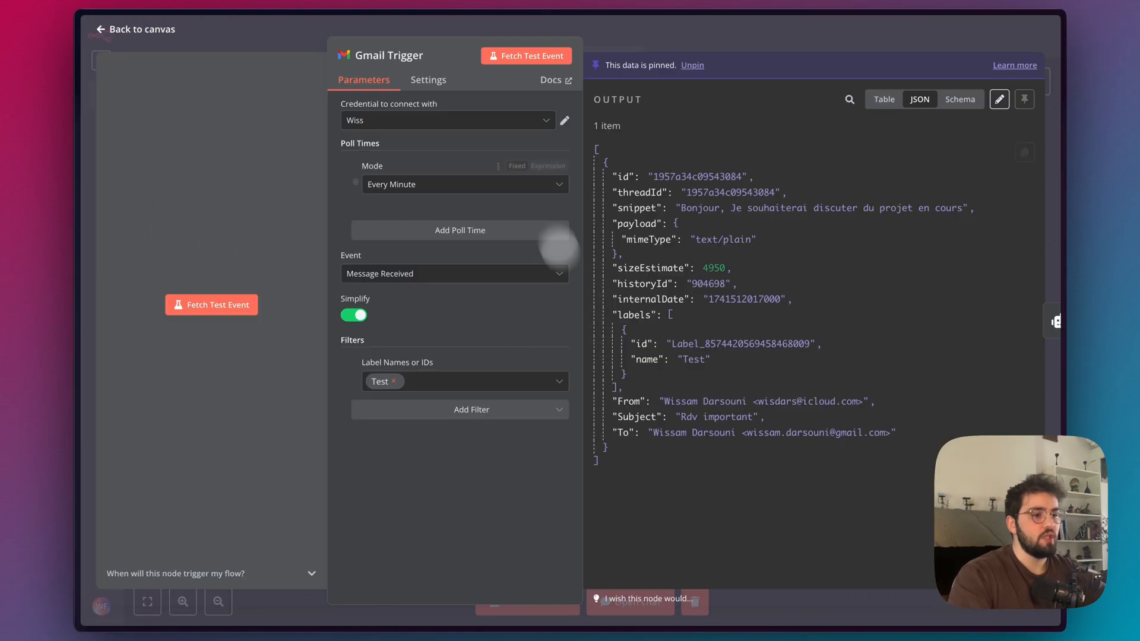
{"action": "left_click", "coordinate": [520, 59]}
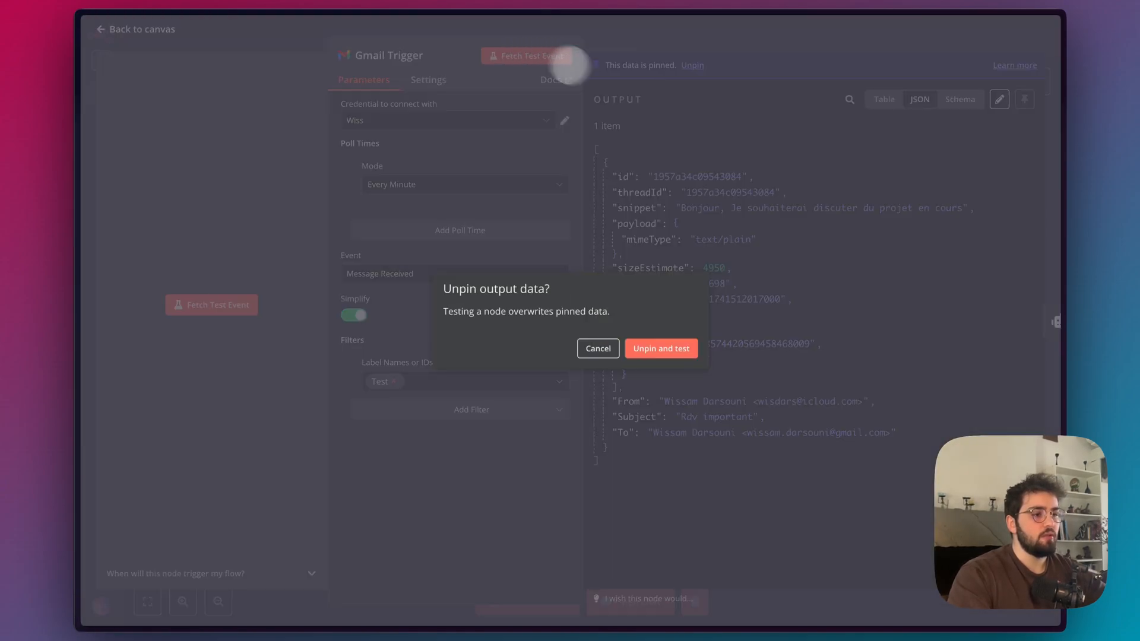
{"action": "left_click", "coordinate": [594, 346]}
{"action": "left_click", "coordinate": [778, 47]}
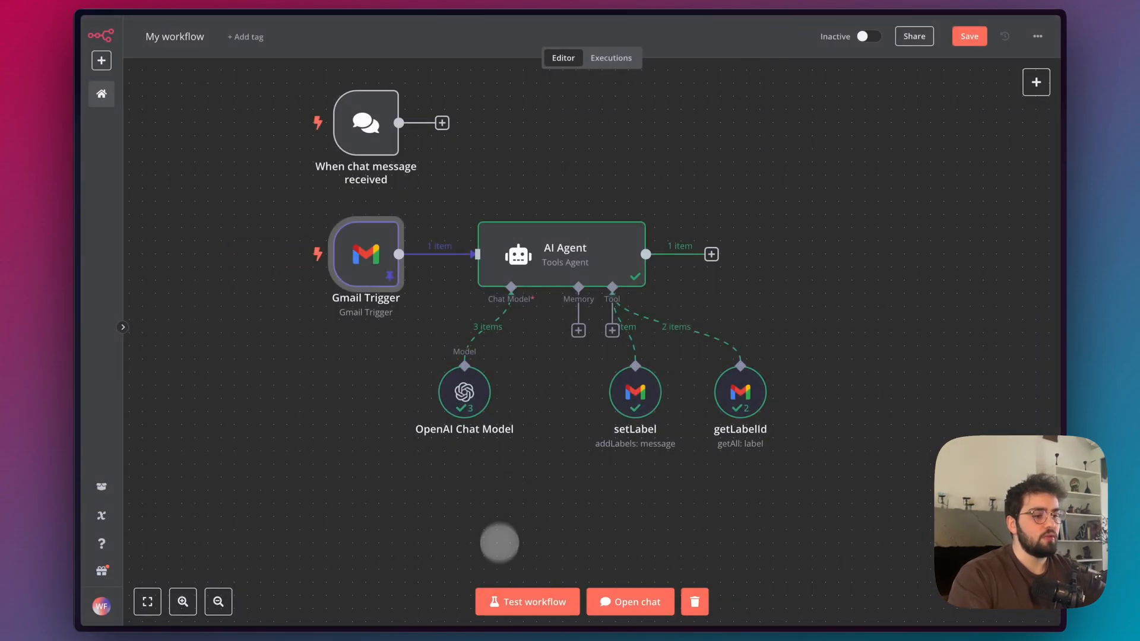
{"action": "left_click", "coordinate": [509, 599]}
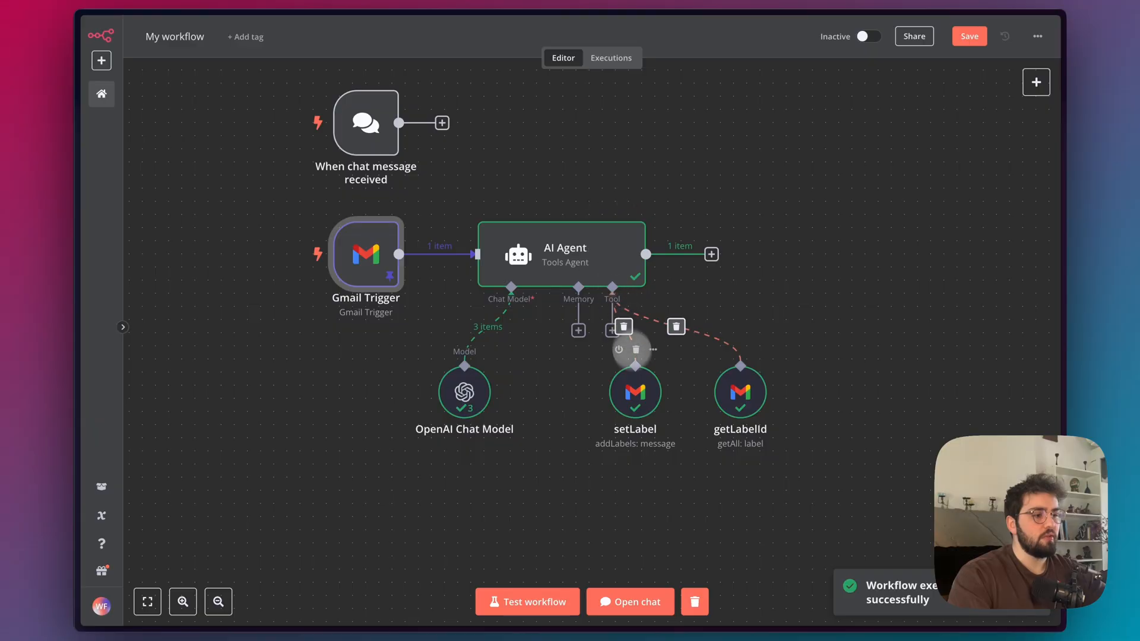
Refresh the Test label list in Gmail and check the "Rdv important" email's labels and message text.
{"action": "mouse_move", "coordinate": [76, 188]}
{"action": "left_click", "coordinate": [116, 86]}
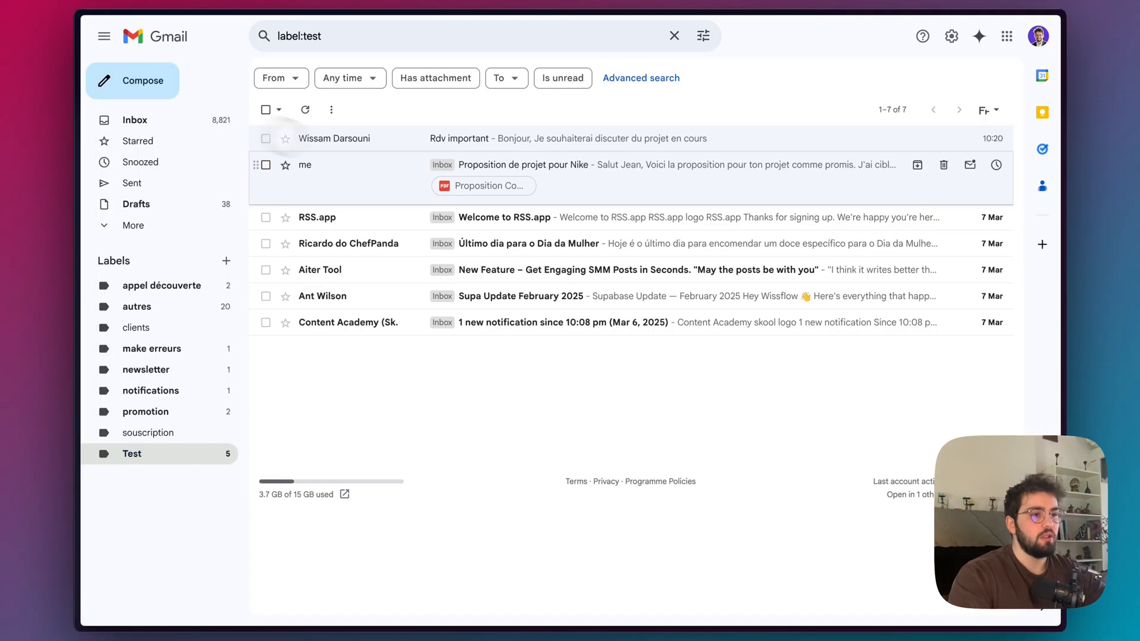
{"action": "left_click", "coordinate": [305, 109]}
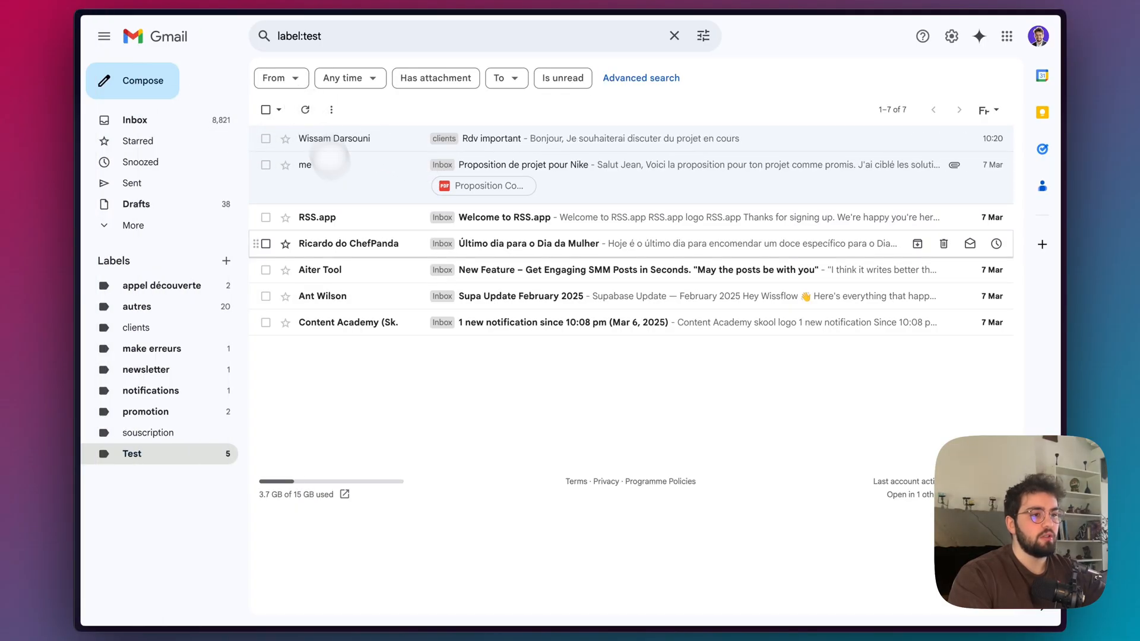
{"action": "left_click", "coordinate": [396, 140]}
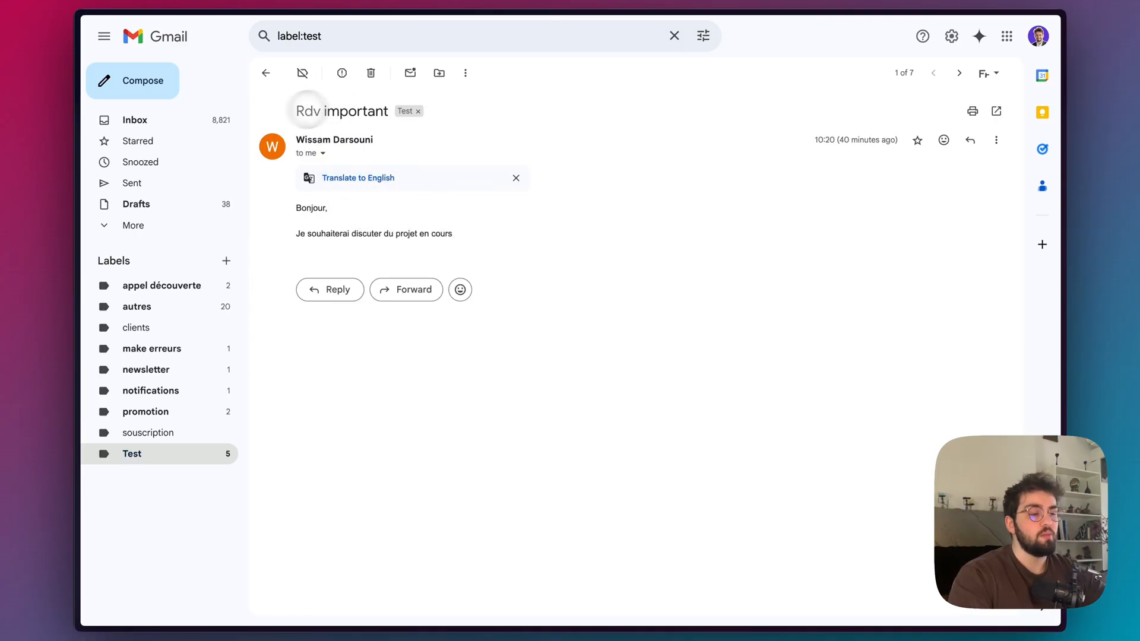
{"action": "left_click_drag", "start_coordinate": [456, 230], "coordinate": [308, 207]}
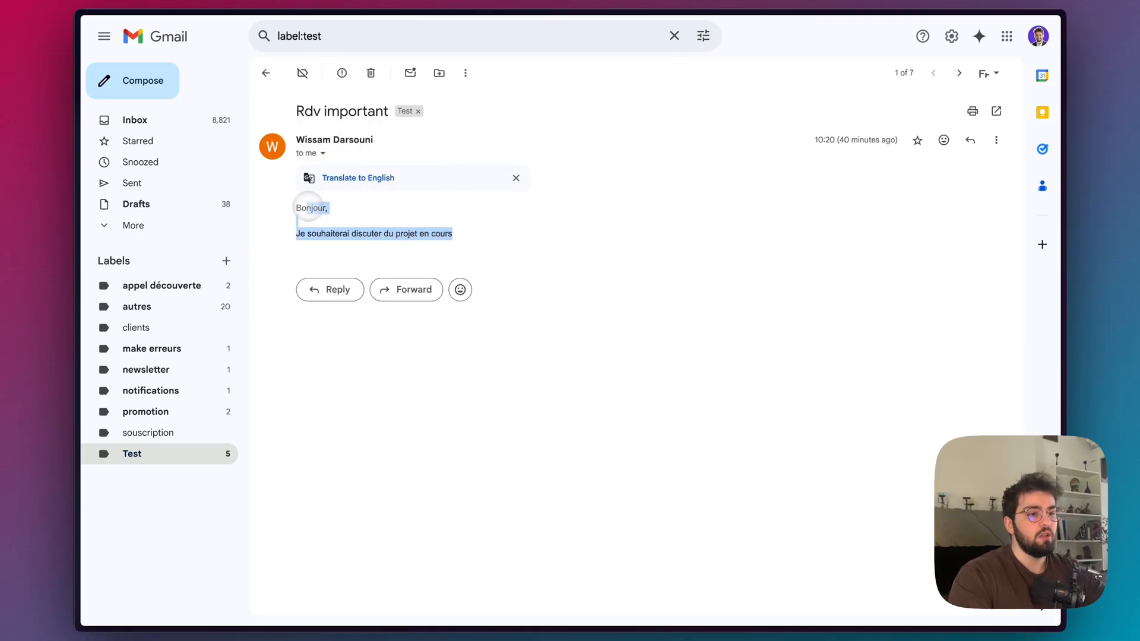
{"action": "left_click", "coordinate": [266, 72]}
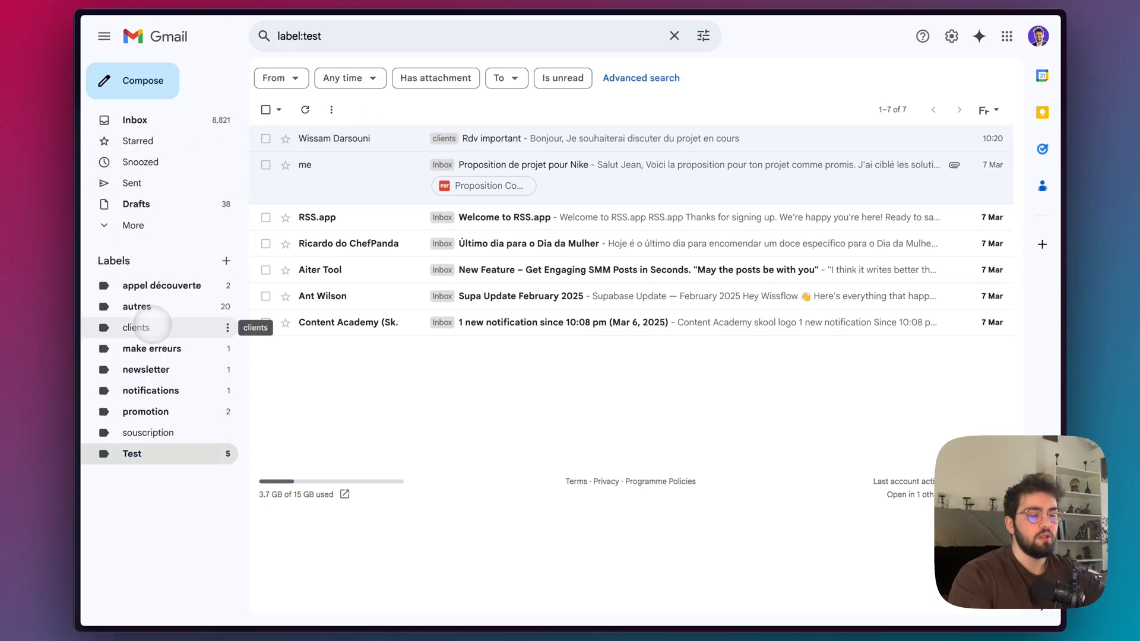
Inspect the order of tool calls in the AI Agent's logs in n8n.
{"action": "left_click", "coordinate": [128, 215]}
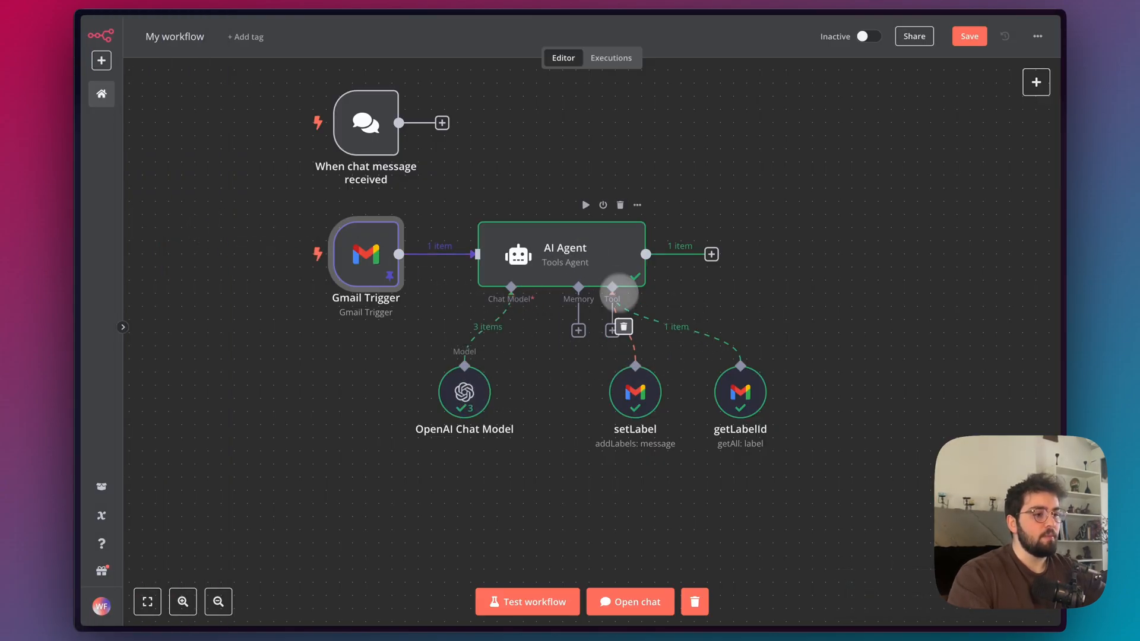
{"action": "double_click", "coordinate": [611, 265]}
{"action": "left_click", "coordinate": [668, 72]}
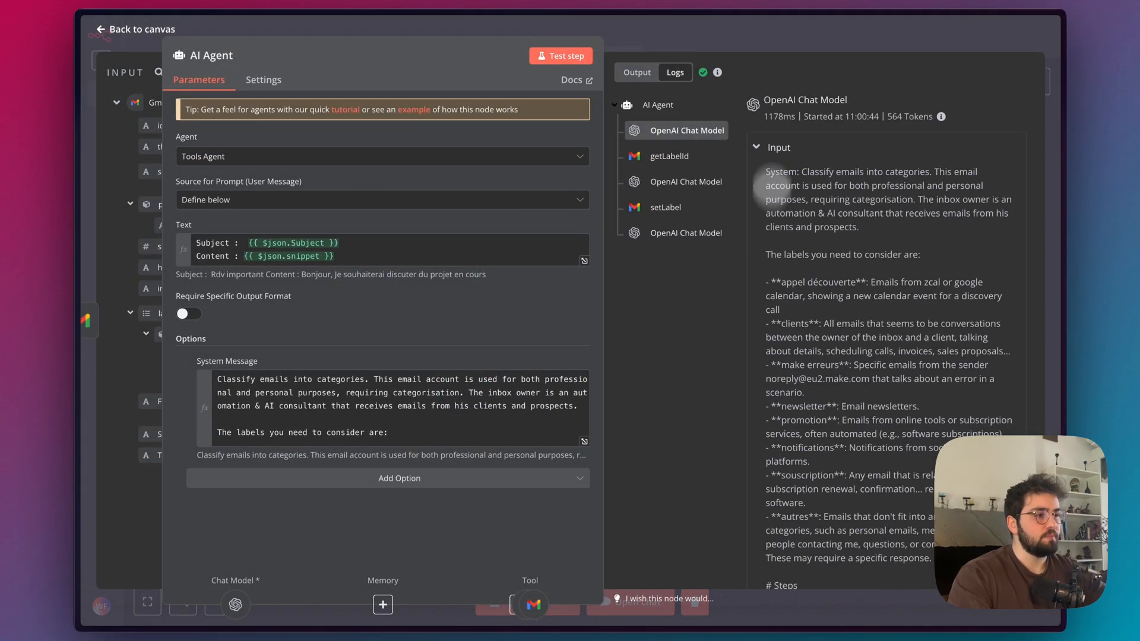
{"action": "key", "text": "Escape"}
Unpin the Gmail Trigger's data, add a Read Status filter for unread emails only, and review the unread Test emails in Gmail.
{"action": "double_click", "coordinate": [371, 254]}
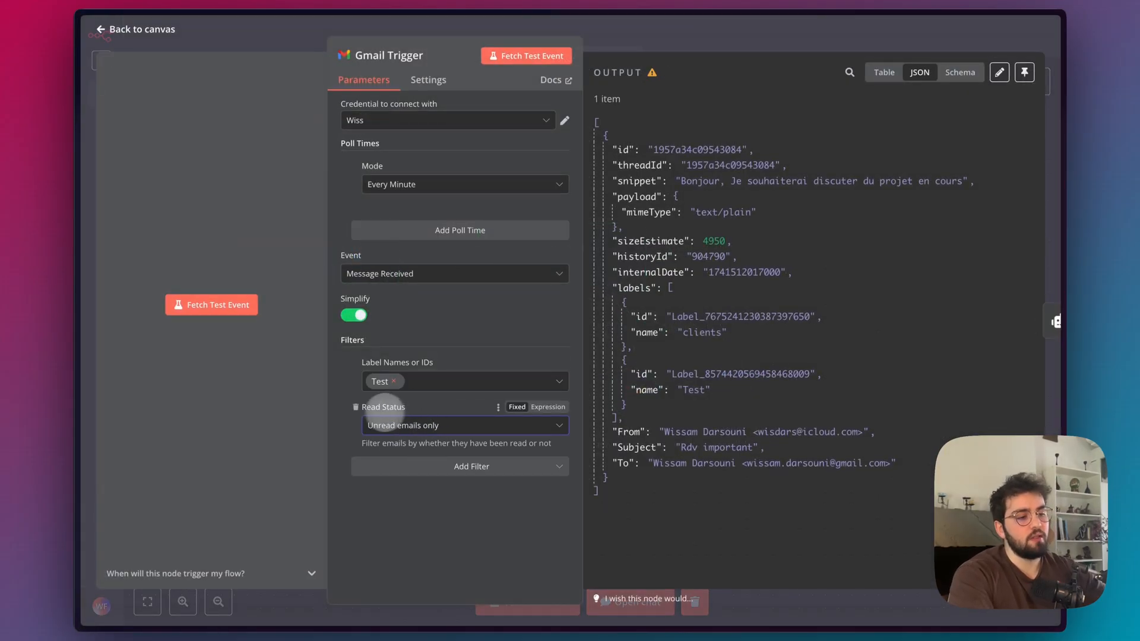
{"action": "mouse_move", "coordinate": [66, 297]}
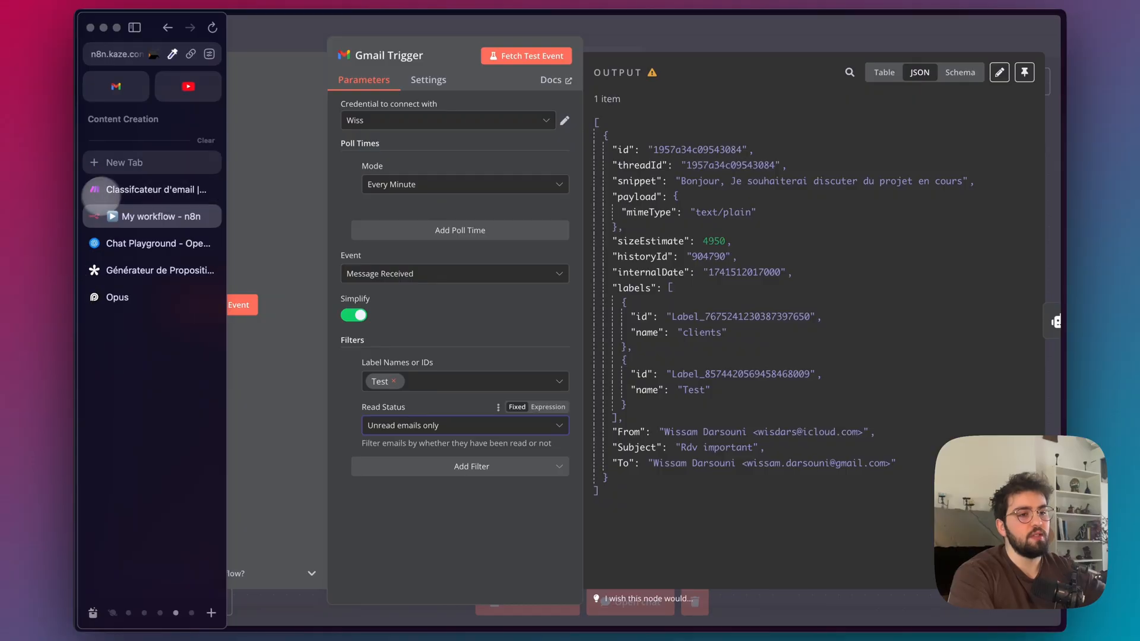
{"action": "left_click", "coordinate": [117, 83]}
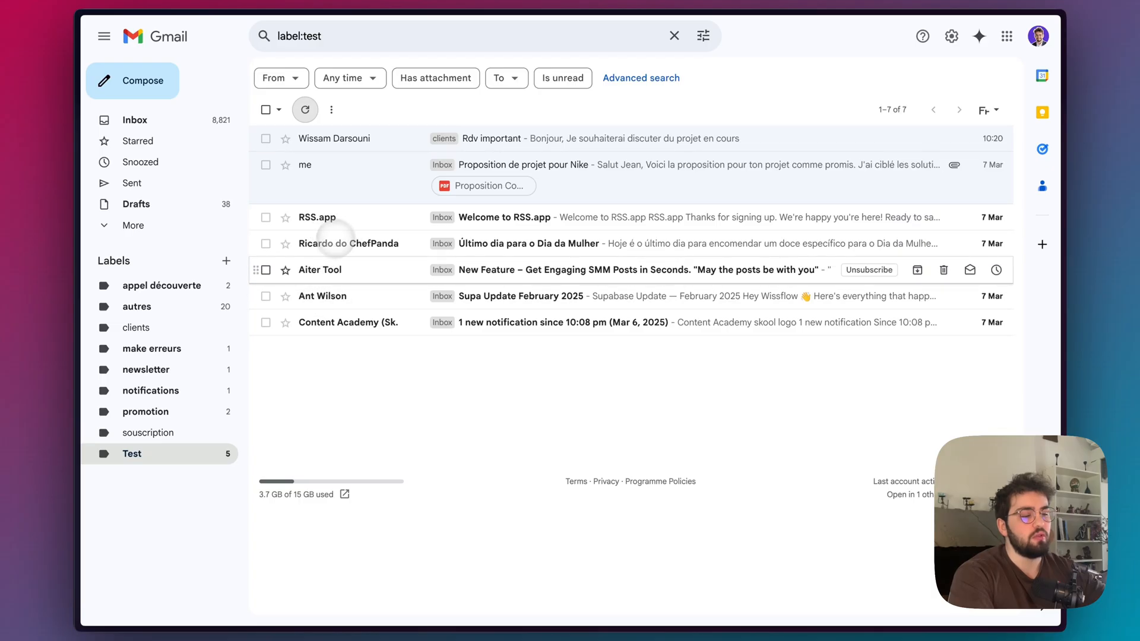
{"action": "mouse_move", "coordinate": [76, 191]}
{"action": "left_click", "coordinate": [130, 215]}
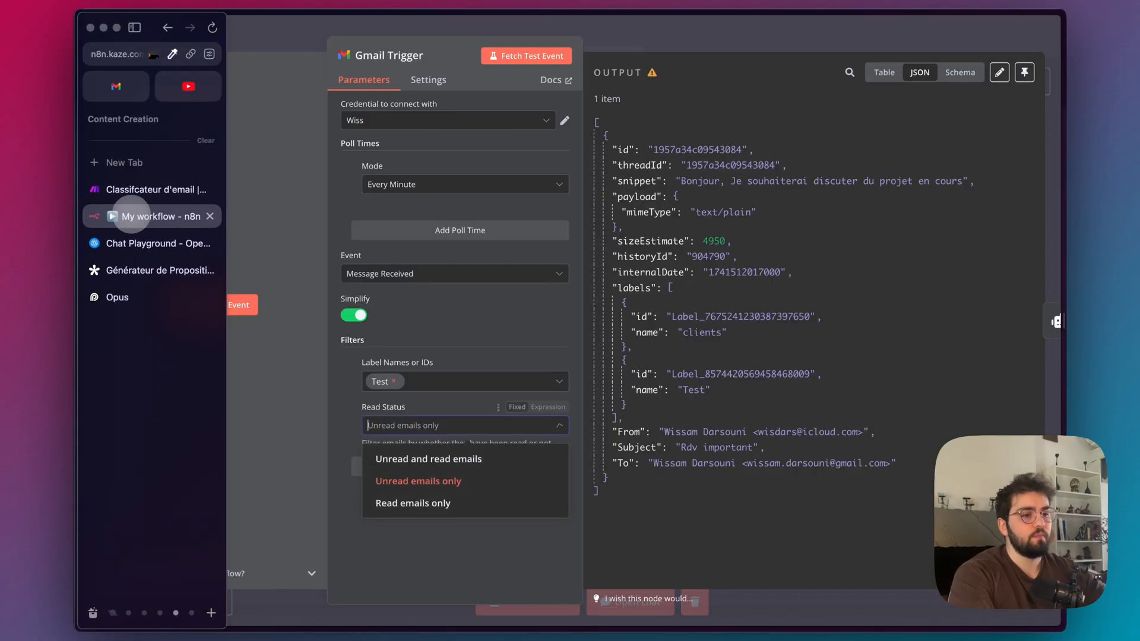
{"action": "left_click", "coordinate": [601, 41]}
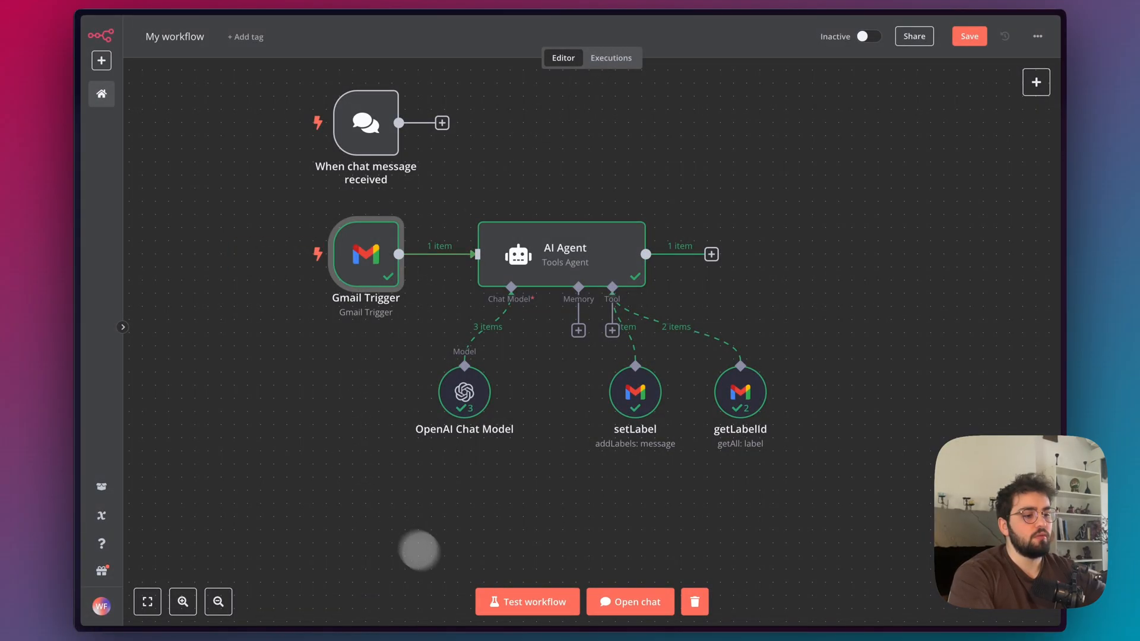
Run the workflow on an unread email and view which message the Gmail Trigger fetched.
{"action": "left_click", "coordinate": [502, 601]}
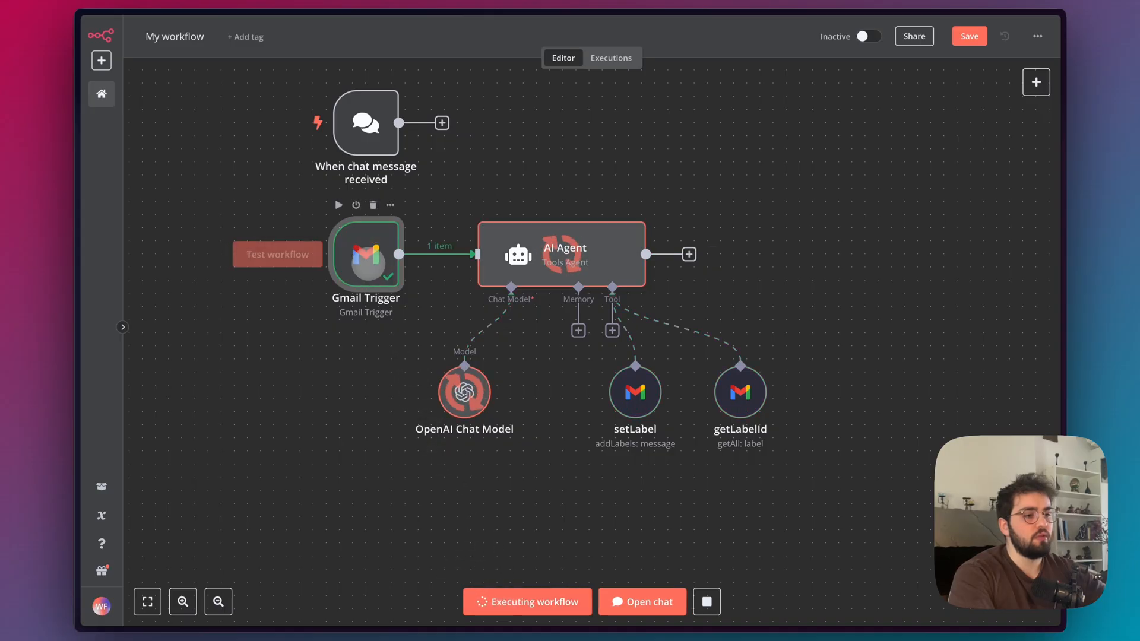
{"action": "double_click", "coordinate": [377, 262]}
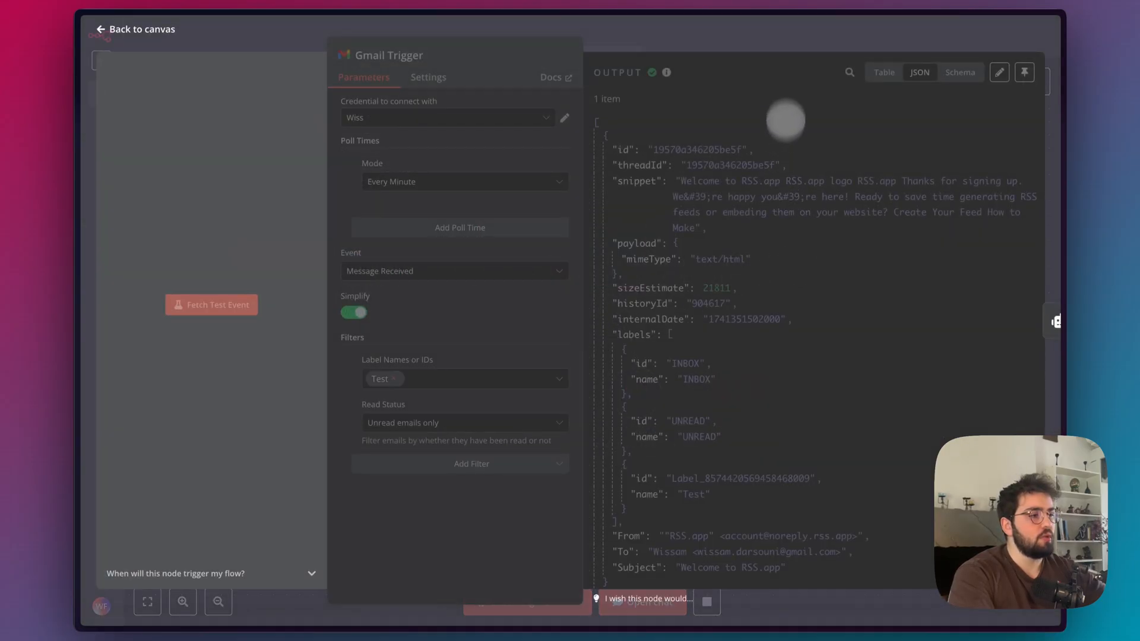
{"action": "left_click", "coordinate": [777, 42]}
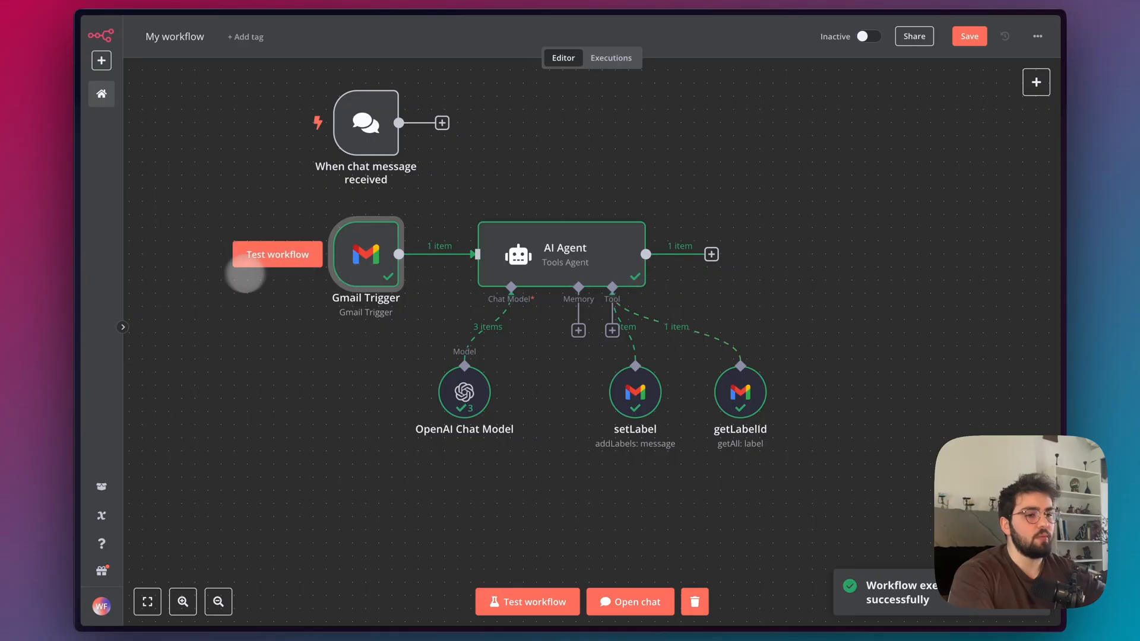
Open the "Welcome to RSS.app" email in Gmail to check its labels and content, and return to the list.
{"action": "mouse_move", "coordinate": [80, 273]}
{"action": "left_click", "coordinate": [115, 86]}
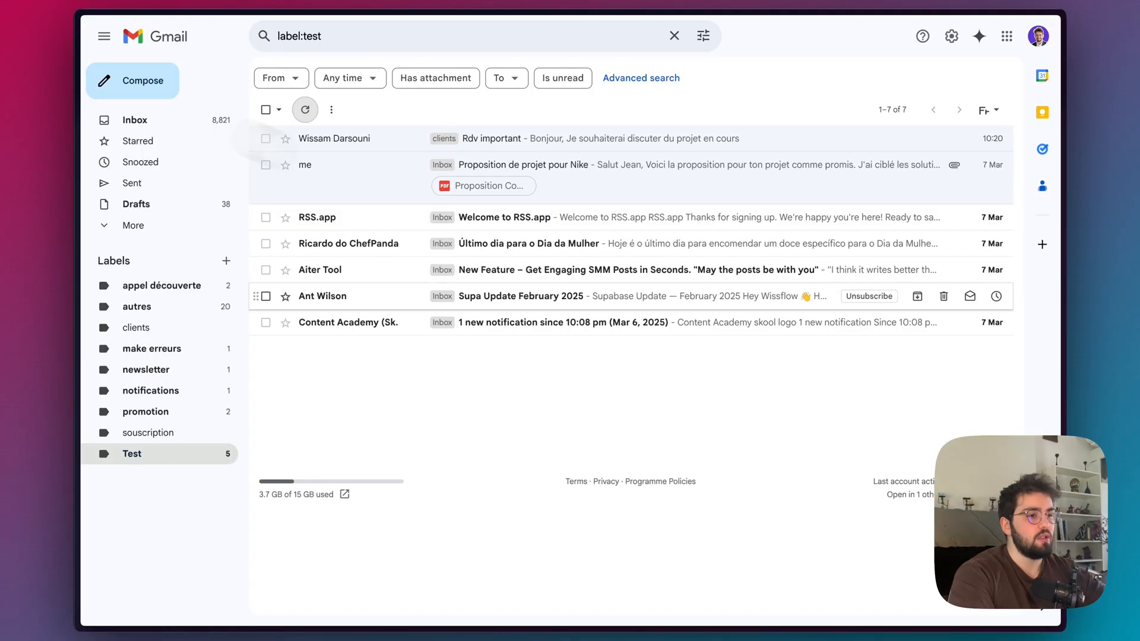
{"action": "left_click", "coordinate": [549, 219]}
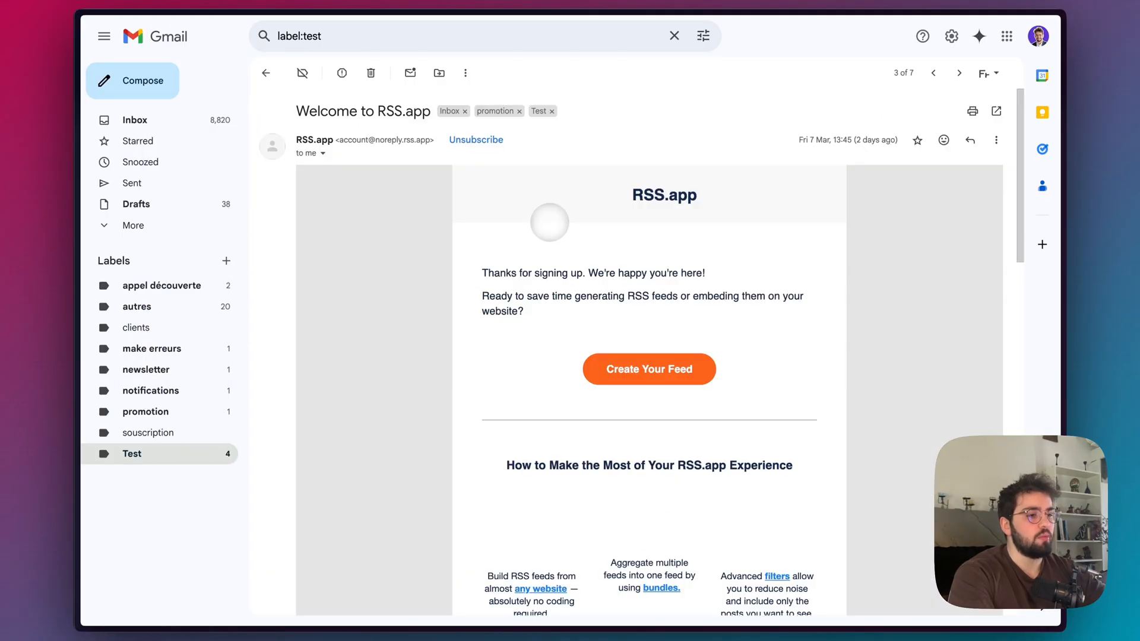
{"action": "scroll", "coordinate": [547, 288], "scroll_direction": "down", "scroll_amount": 5}
{"action": "scroll", "coordinate": [548, 290], "scroll_direction": "up", "scroll_amount": 5}
{"action": "scroll", "coordinate": [547, 291], "scroll_direction": "left", "scroll_amount": 5}
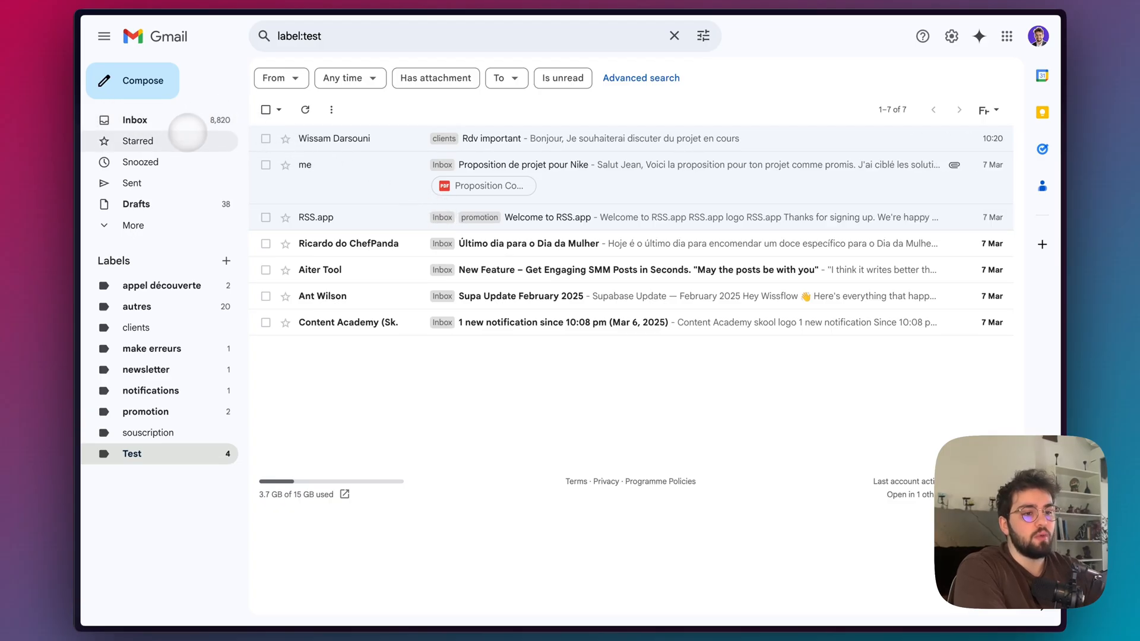
Add a Gmail tool to the AI Agent in n8n with its tool description set automatically.
{"action": "mouse_move", "coordinate": [81, 333]}
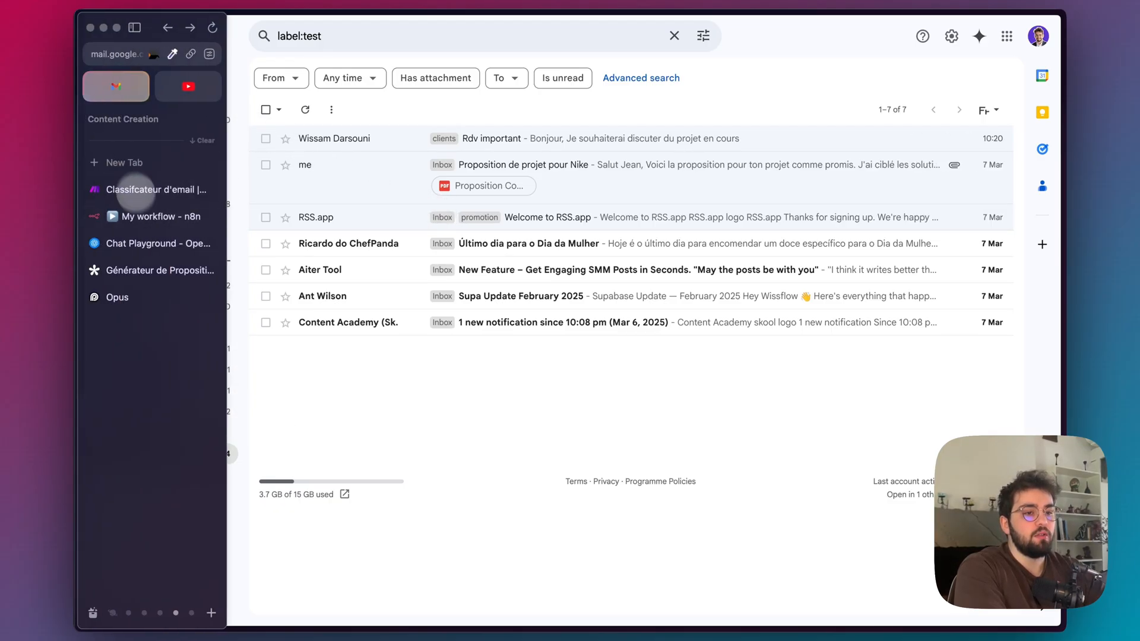
{"action": "left_click", "coordinate": [143, 217]}
{"action": "left_click", "coordinate": [613, 331]}
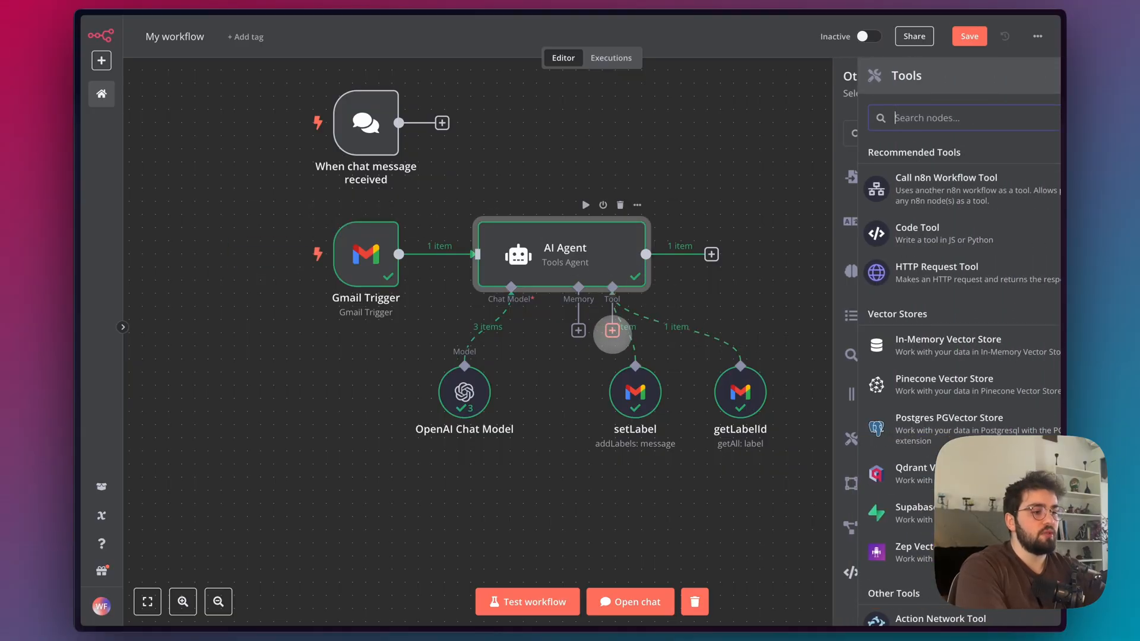
{"action": "type", "text": "gmail"}
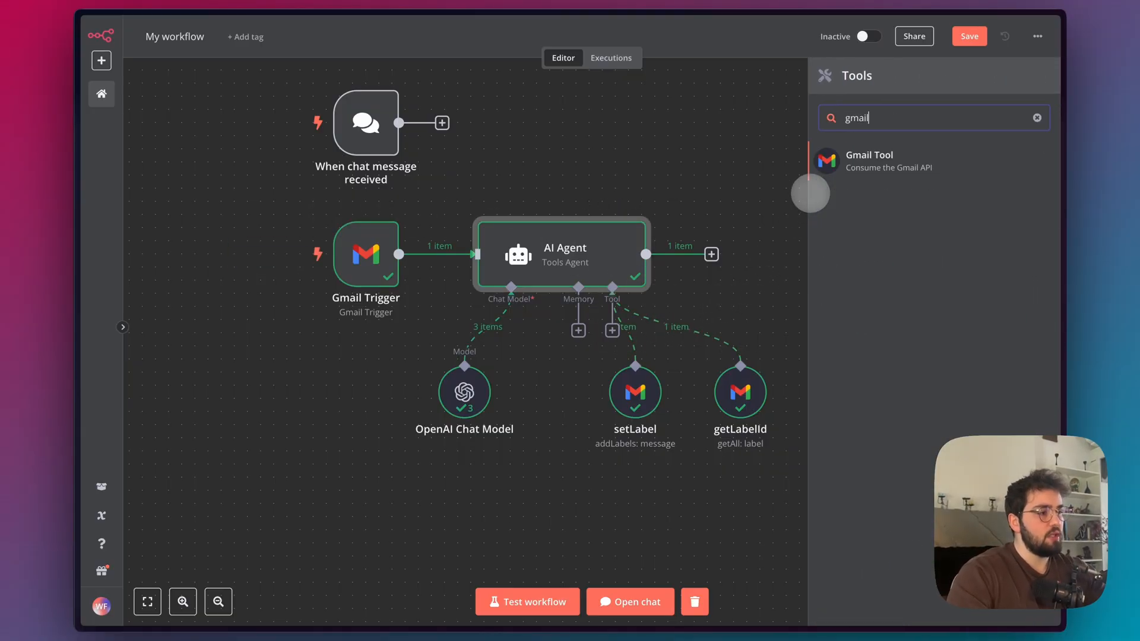
{"action": "left_click", "coordinate": [848, 159]}
{"action": "left_click", "coordinate": [354, 156]}
{"action": "left_click", "coordinate": [338, 157]}
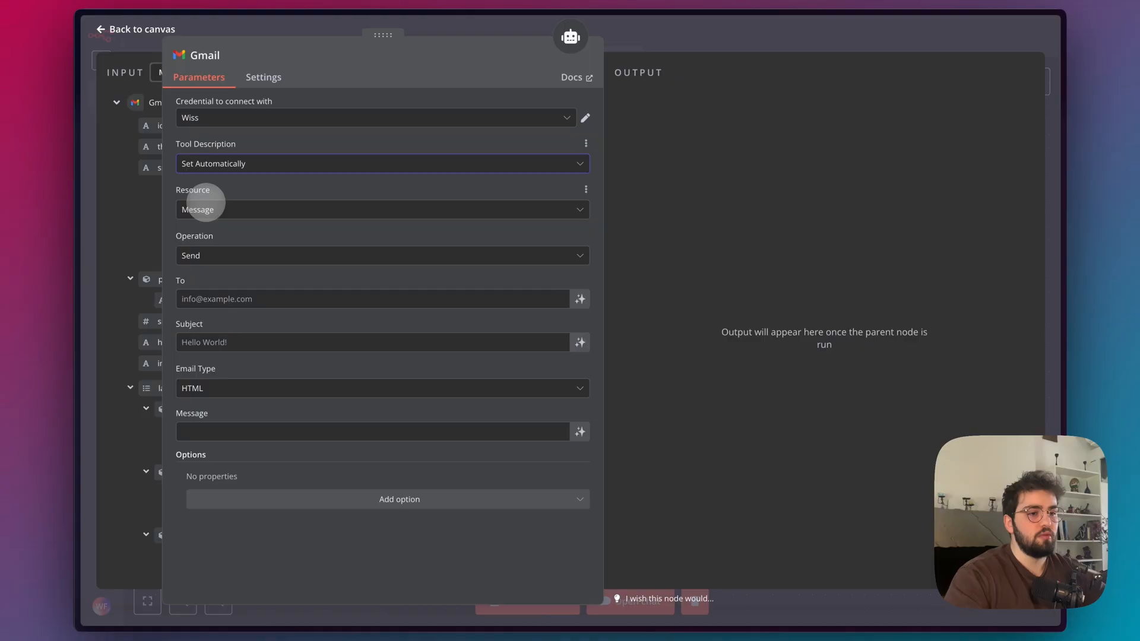
Configure the new Gmail tool with the Label resource and the Delete operation.
{"action": "left_click", "coordinate": [205, 207]}
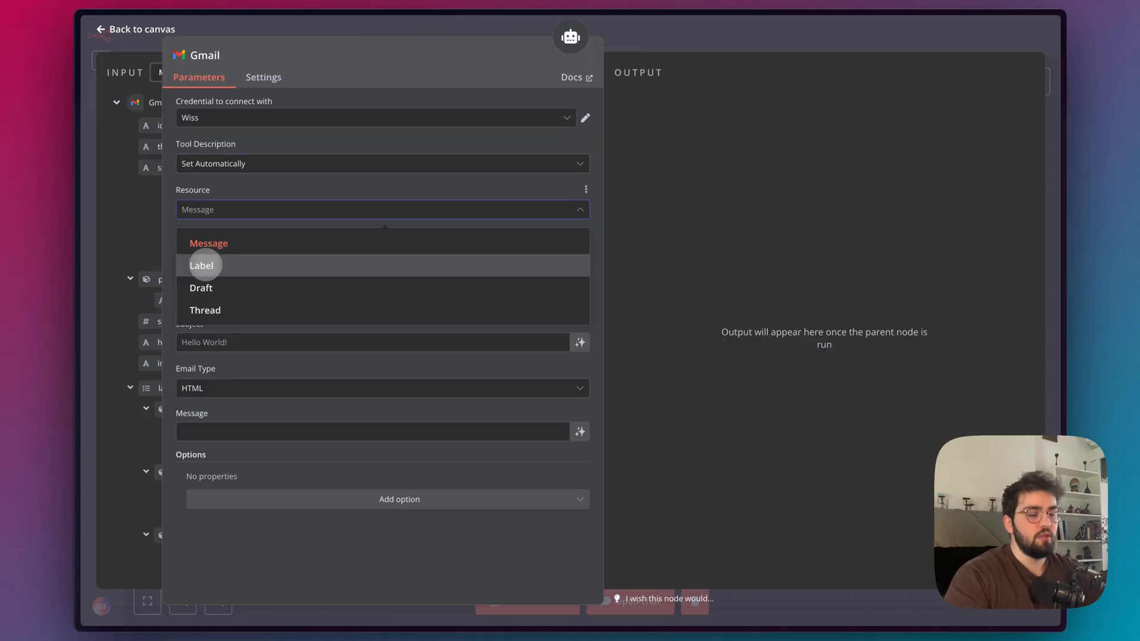
{"action": "left_click", "coordinate": [204, 266]}
{"action": "left_click", "coordinate": [232, 255]}
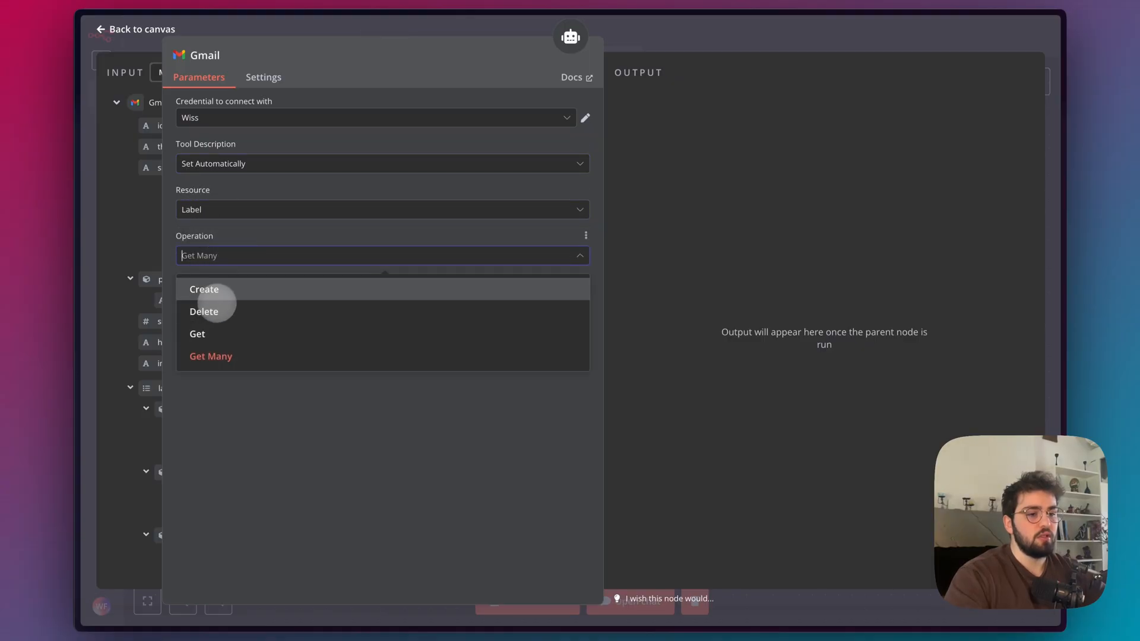
{"action": "left_click", "coordinate": [221, 310]}
{"action": "left_click", "coordinate": [222, 309]}
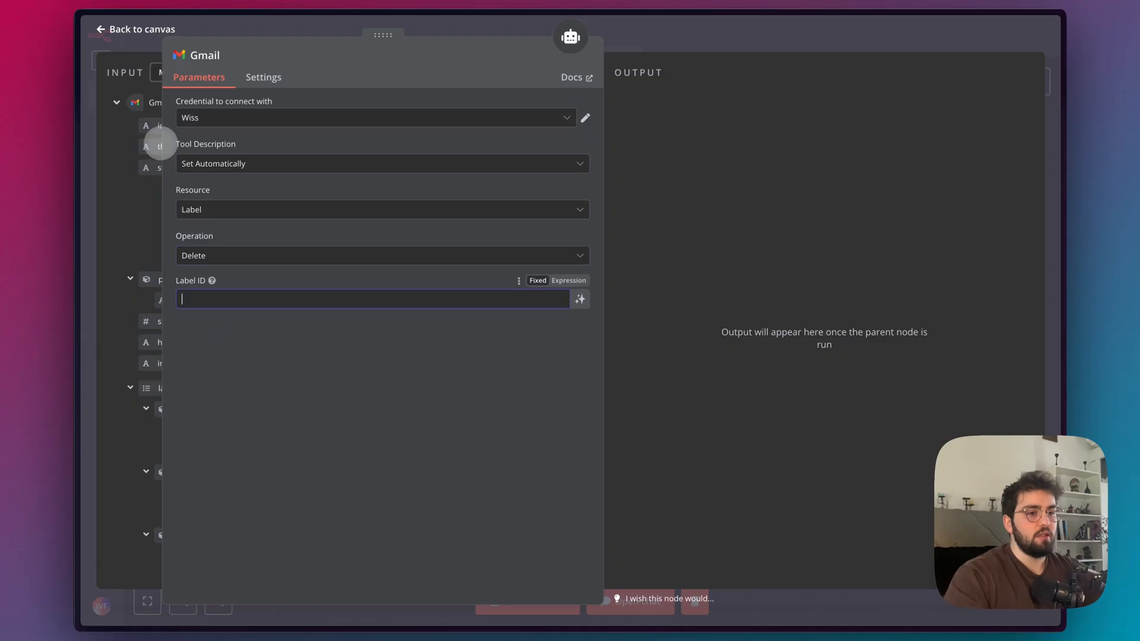
Map the id of labels[0] from the Gmail Trigger data into the tool's Label ID and return to the canvas.
{"action": "left_click_drag", "start_coordinate": [159, 145], "coordinate": [309, 156]}
{"action": "left_click_drag", "start_coordinate": [605, 145], "coordinate": [666, 146]}
{"action": "left_click_drag", "start_coordinate": [302, 155], "coordinate": [373, 153]}
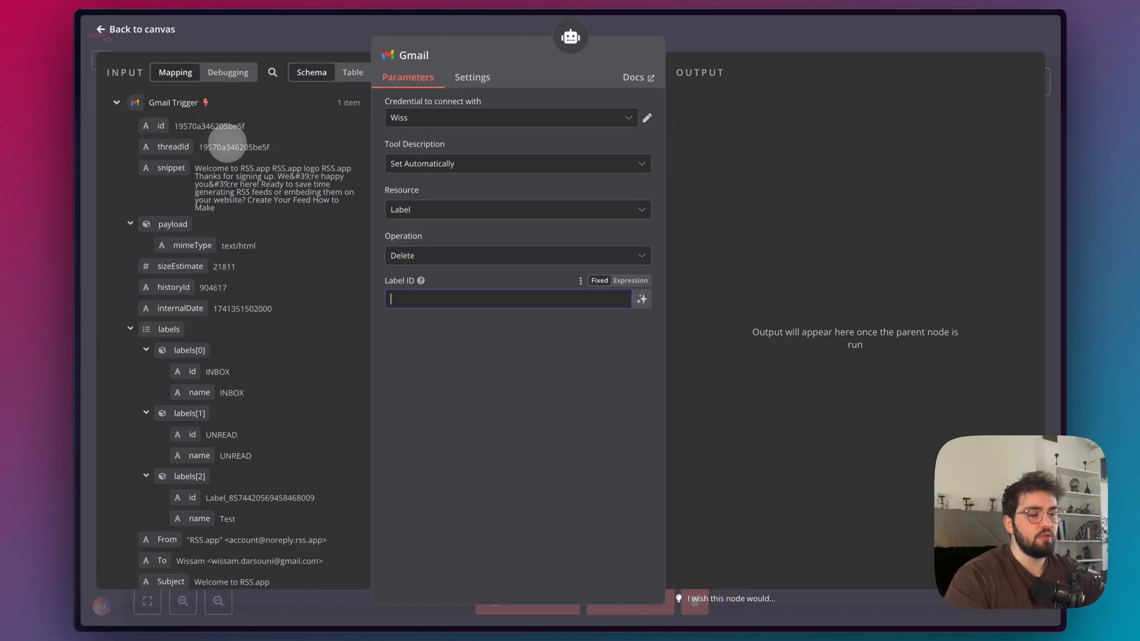
{"action": "scroll", "coordinate": [175, 299], "scroll_direction": "down", "scroll_amount": 1}
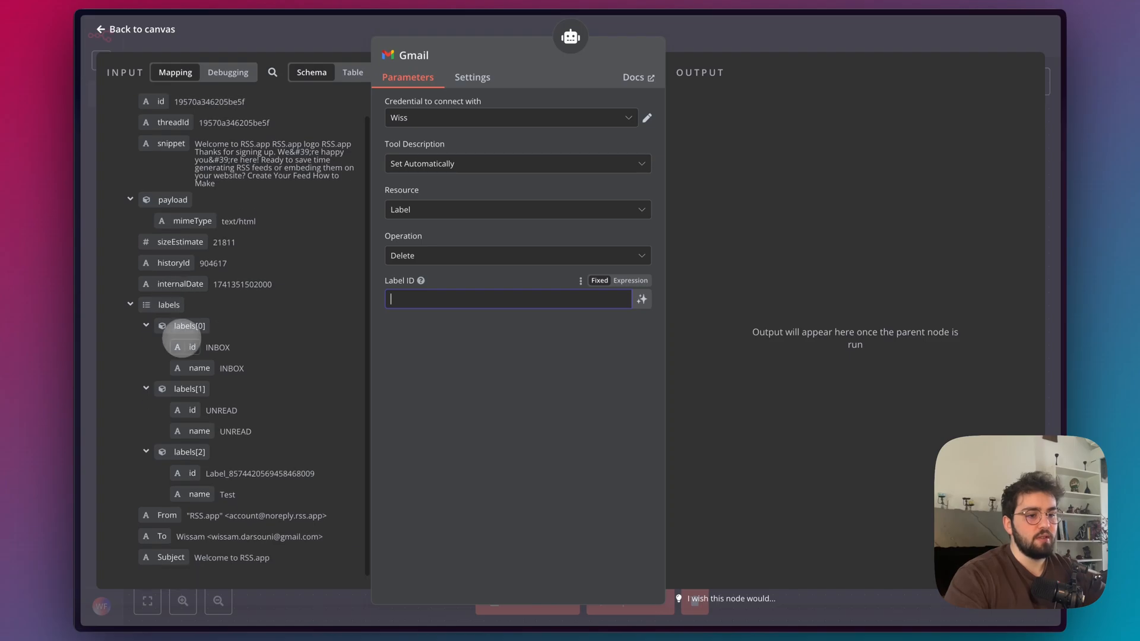
{"action": "scroll", "coordinate": [189, 337], "scroll_direction": "down", "scroll_amount": 1}
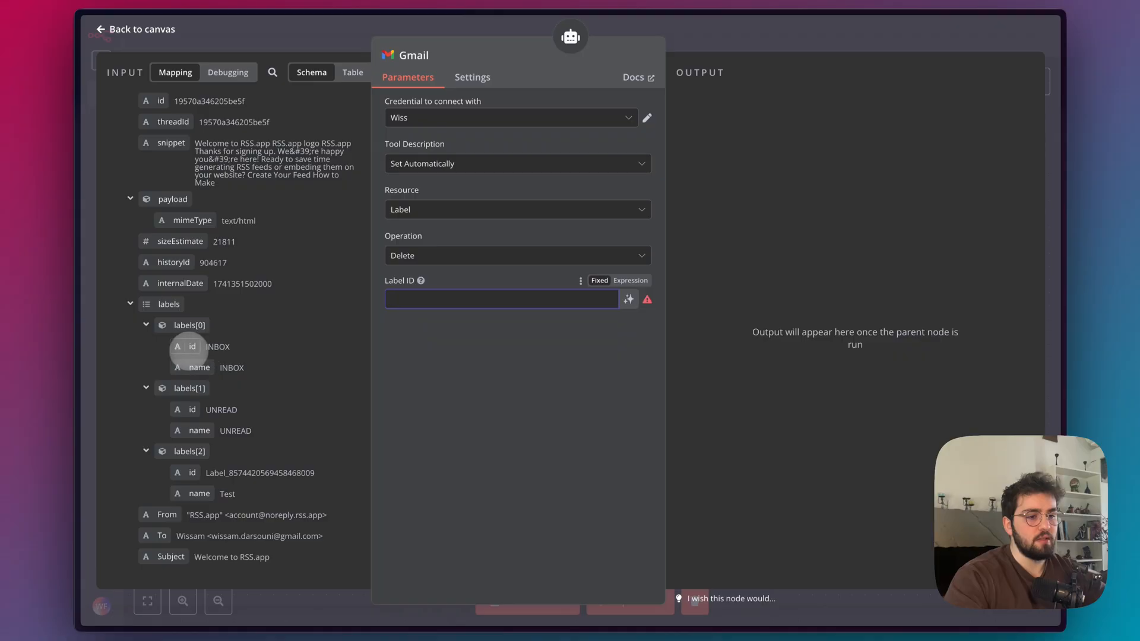
{"action": "left_click_drag", "start_coordinate": [190, 347], "coordinate": [423, 299]}
{"action": "left_click", "coordinate": [429, 397]}
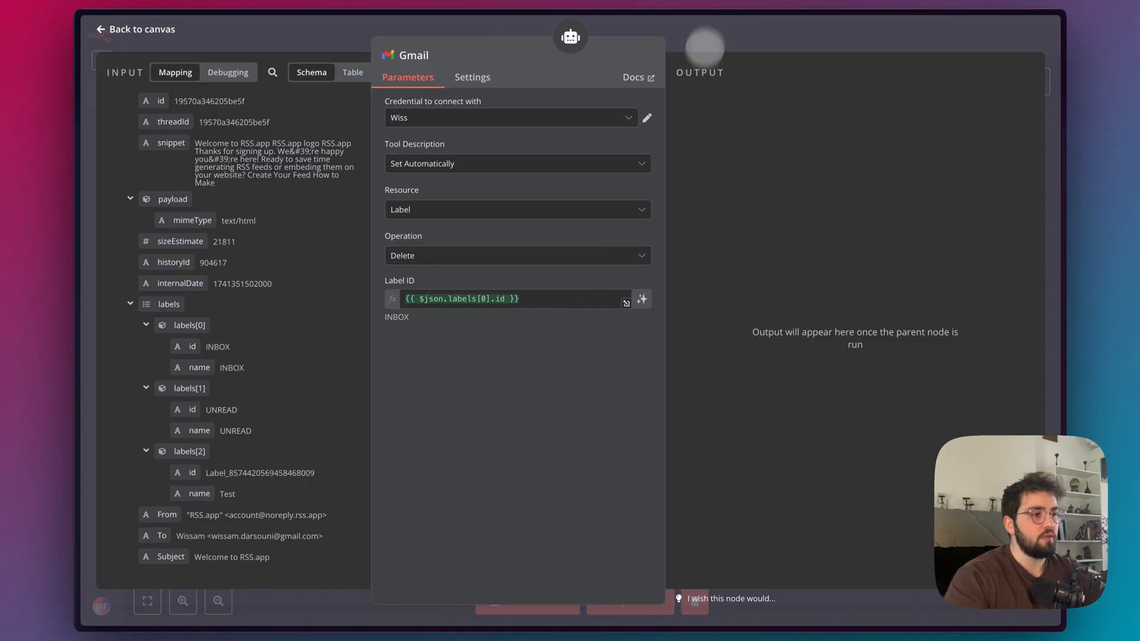
{"action": "left_click", "coordinate": [701, 27]}
Switch to Gmail to look over the emails labelled Test, and return to the n8n workflow.
{"action": "mouse_move", "coordinate": [94, 184]}
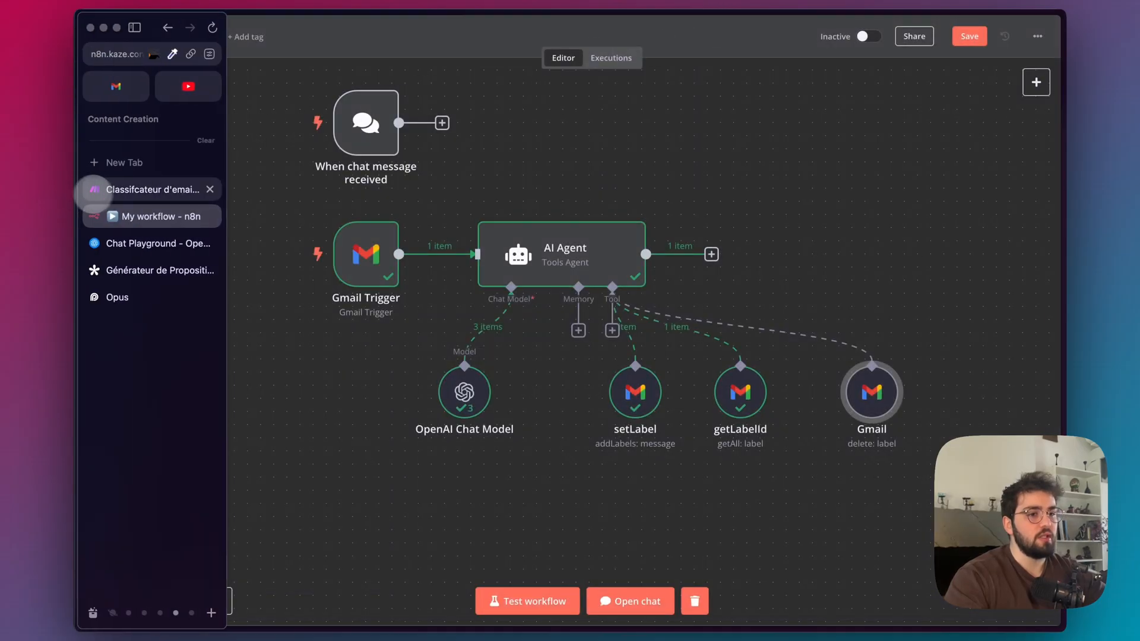
{"action": "left_click", "coordinate": [116, 87]}
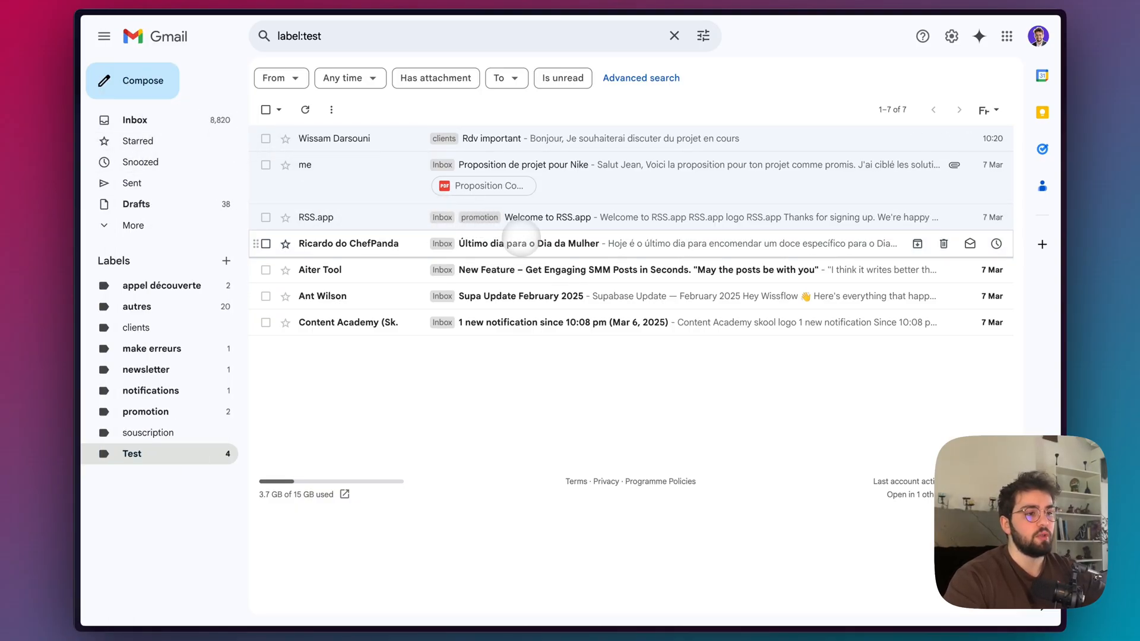
{"action": "left_click", "coordinate": [137, 214]}
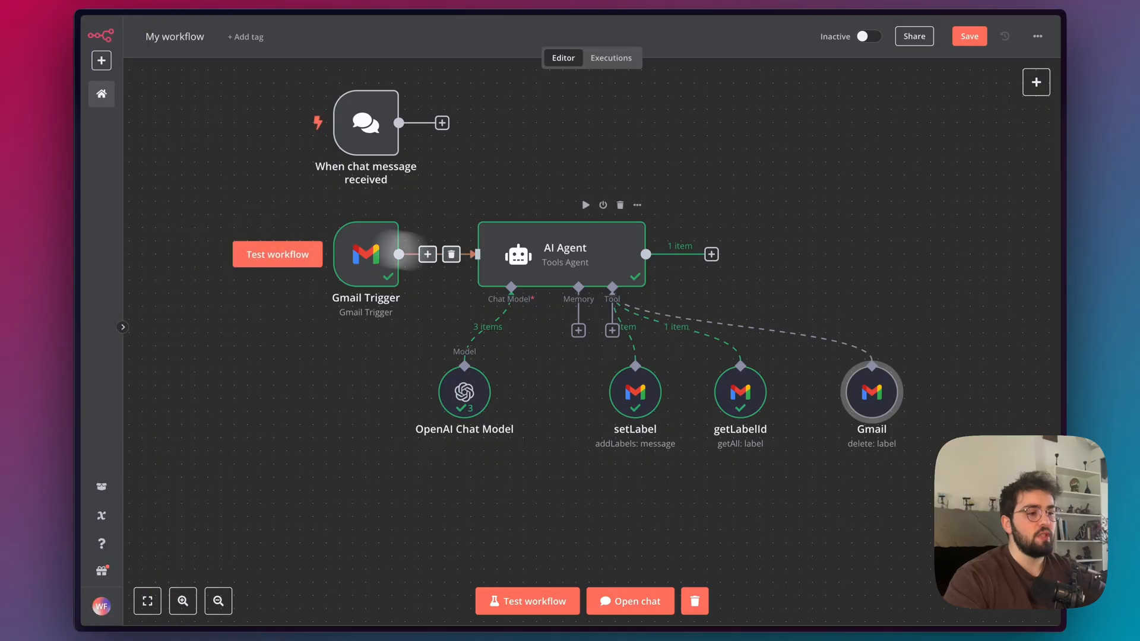
Add a fourth instruction starting with "Only call" to the Steps in the AI Agent's system message, and close the node.
{"action": "double_click", "coordinate": [552, 250]}
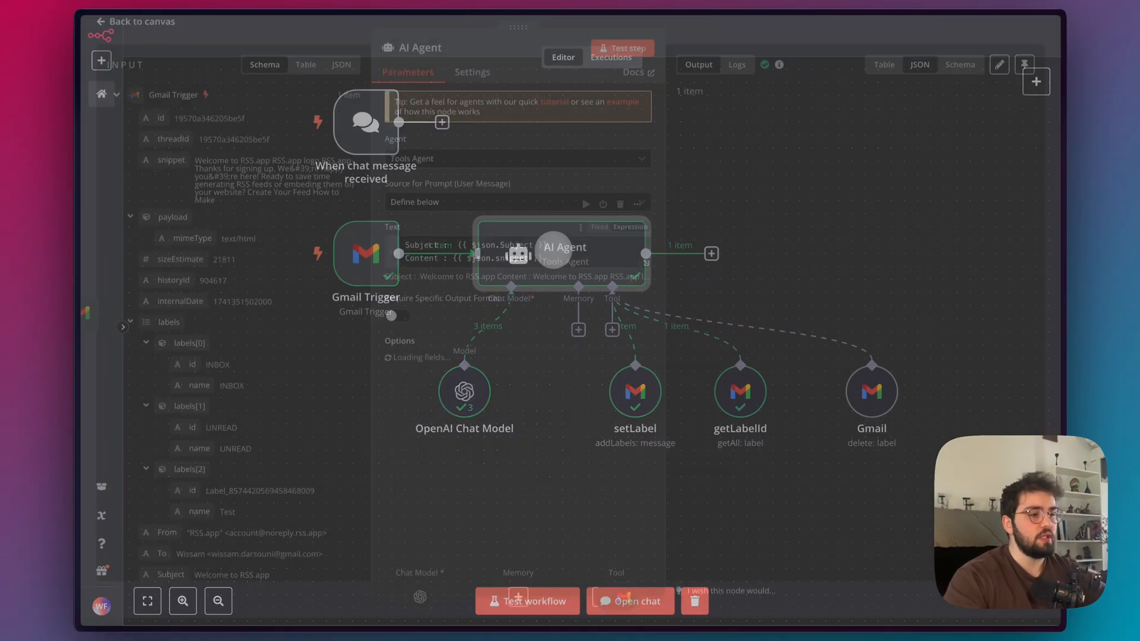
{"action": "left_click", "coordinate": [642, 450]}
{"action": "scroll", "coordinate": [520, 357], "scroll_direction": "down", "scroll_amount": 5}
{"action": "left_click", "coordinate": [385, 257]}
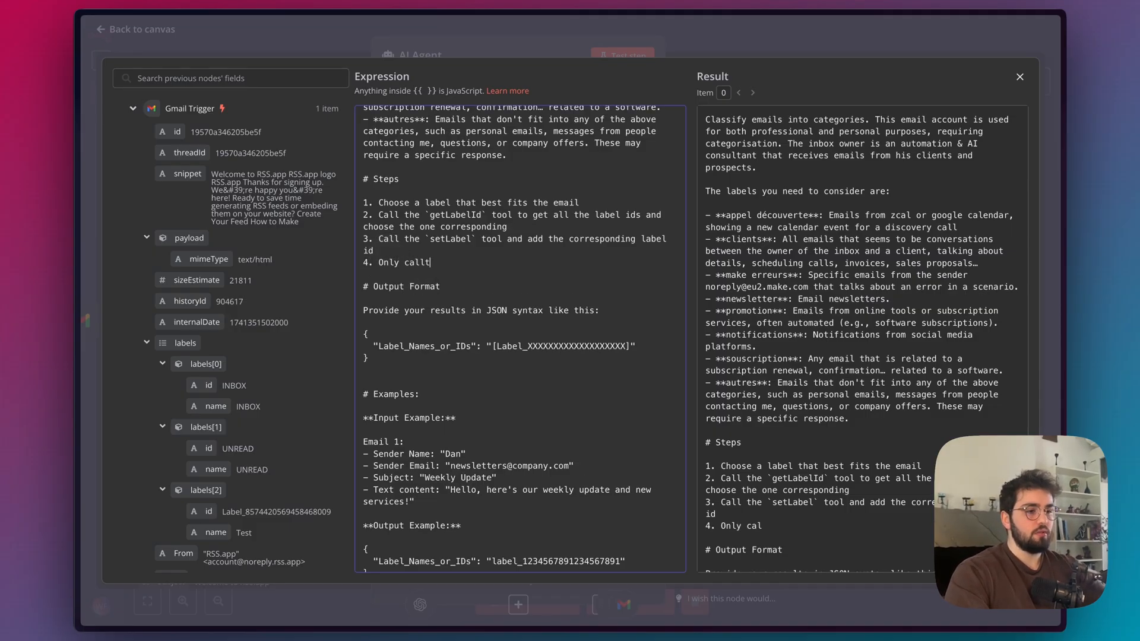
{"action": "left_click", "coordinate": [747, 31]}
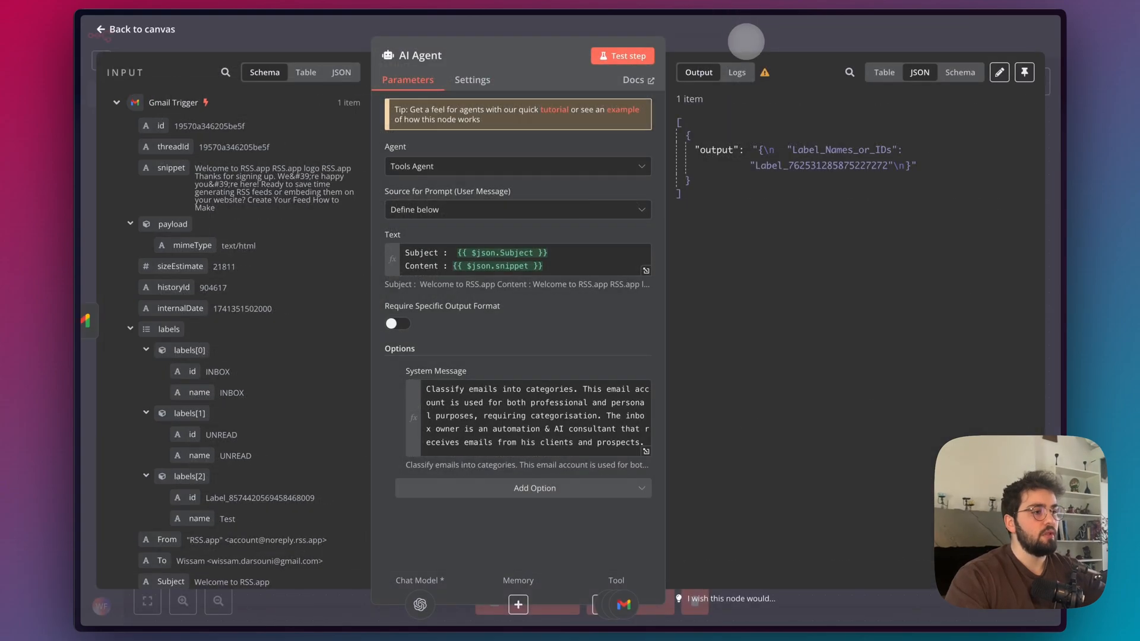
{"action": "left_click", "coordinate": [803, 49]}
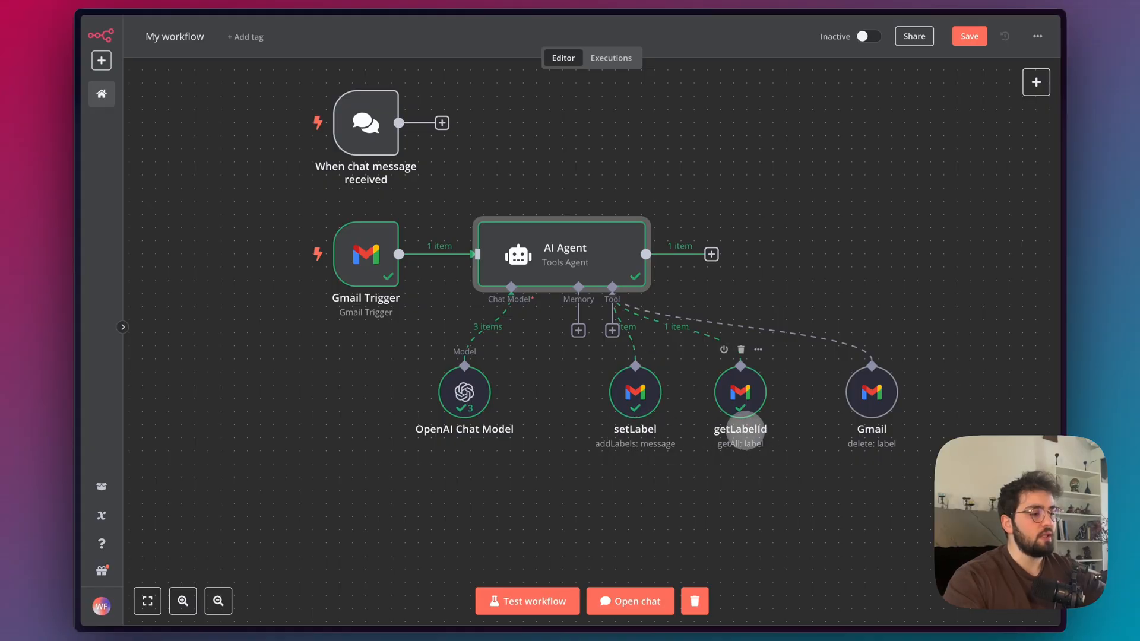
Rename the new Gmail label-deletion tool as deleteLabel.
{"action": "right_click", "coordinate": [882, 410]}
{"action": "left_click", "coordinate": [903, 452]}
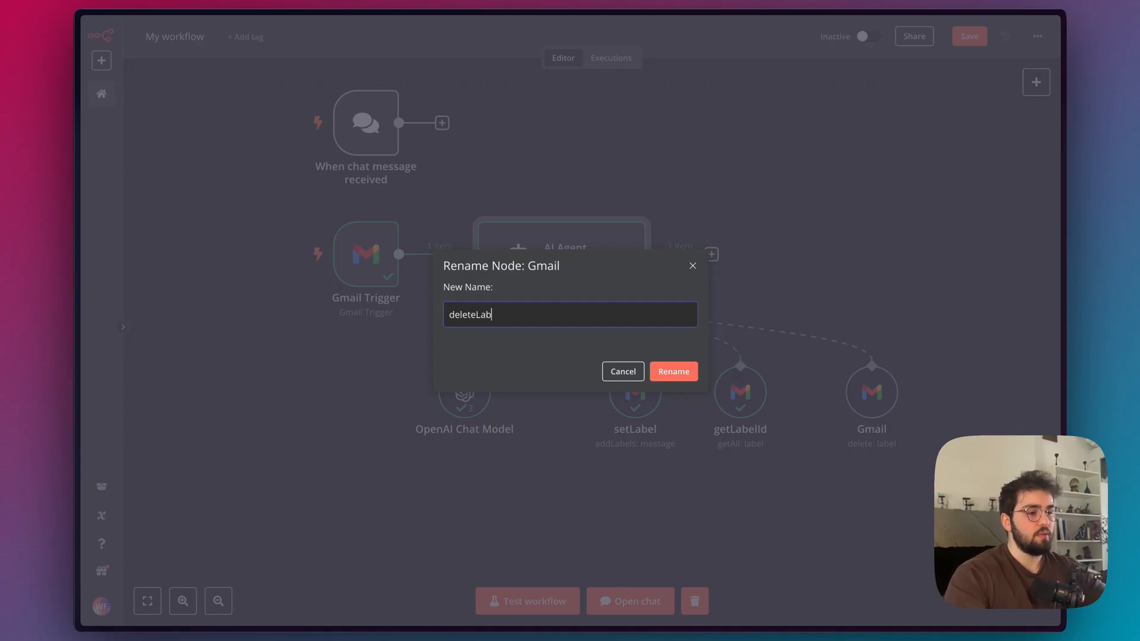
{"action": "type", "text": "deleteLabel"}
{"action": "left_click", "coordinate": [674, 371]}
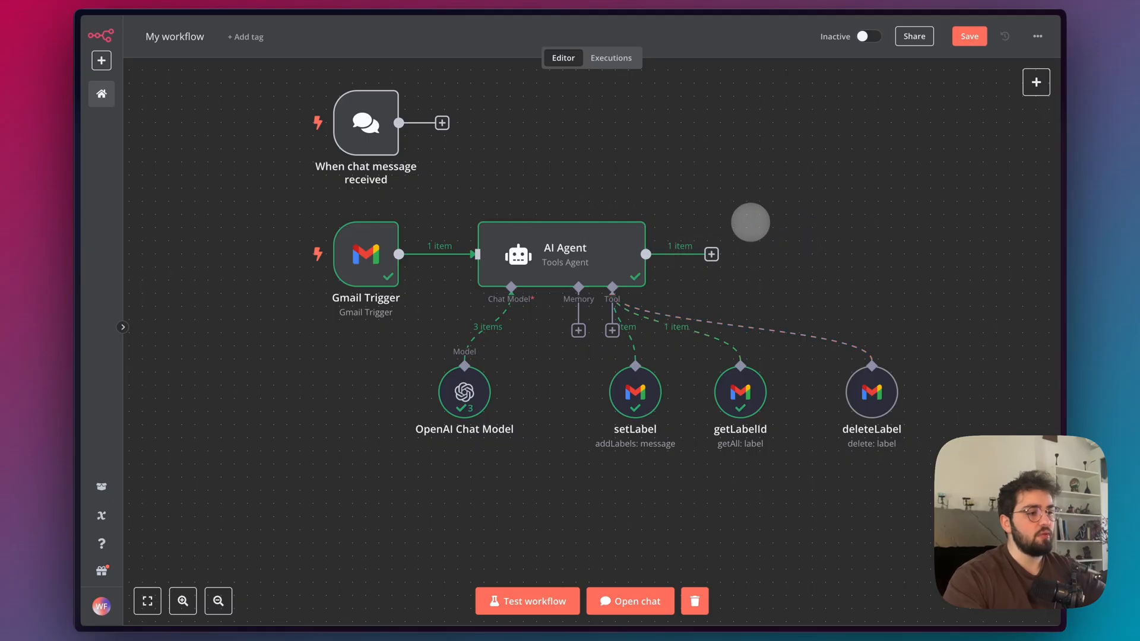
Reopen the AI Agent's system message in the expanded editor at the incomplete fourth item under Steps.
{"action": "scroll", "coordinate": [750, 221], "scroll_direction": "down", "scroll_amount": 1}
{"action": "scroll", "coordinate": [750, 222], "scroll_direction": "right", "scroll_amount": 1}
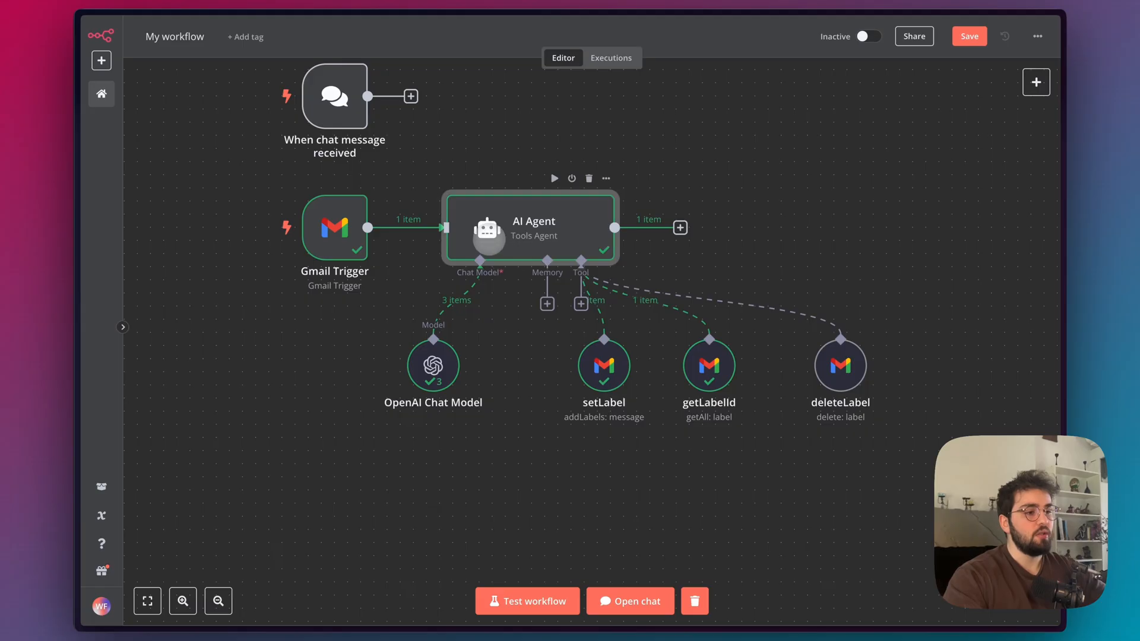
{"action": "double_click", "coordinate": [488, 235]}
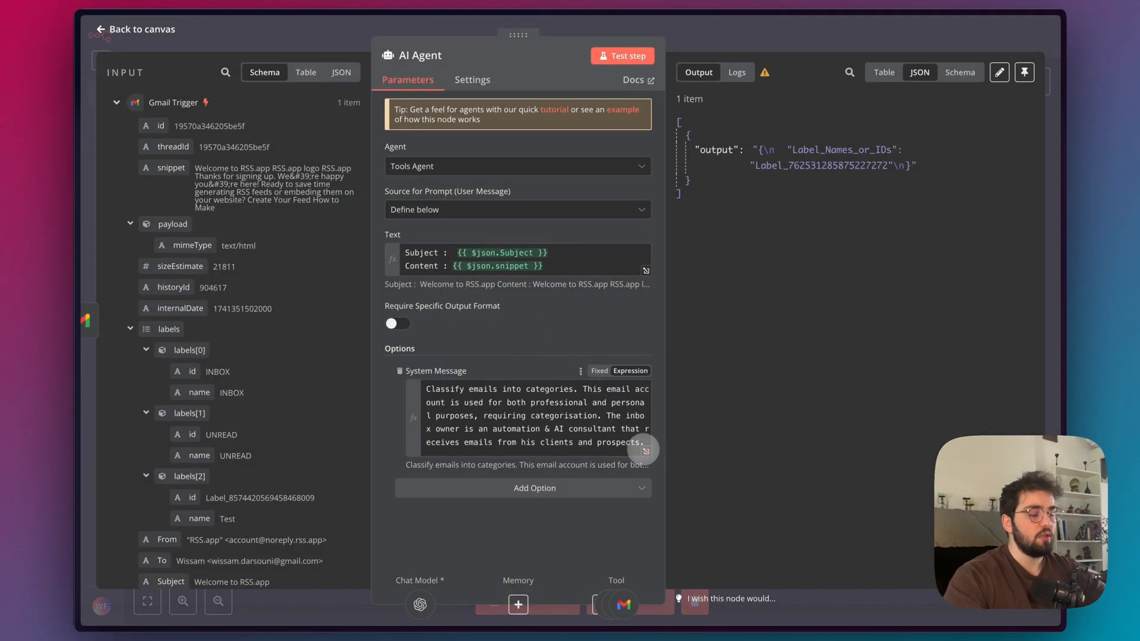
{"action": "left_click", "coordinate": [646, 452]}
{"action": "scroll", "coordinate": [445, 446], "scroll_direction": "down", "scroll_amount": 3}
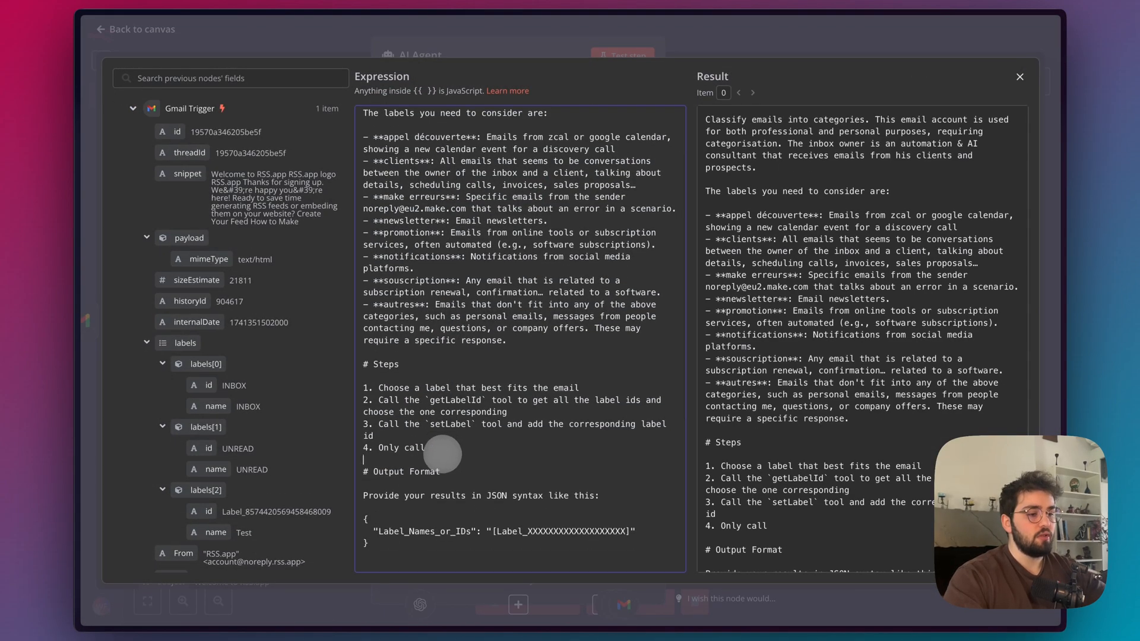
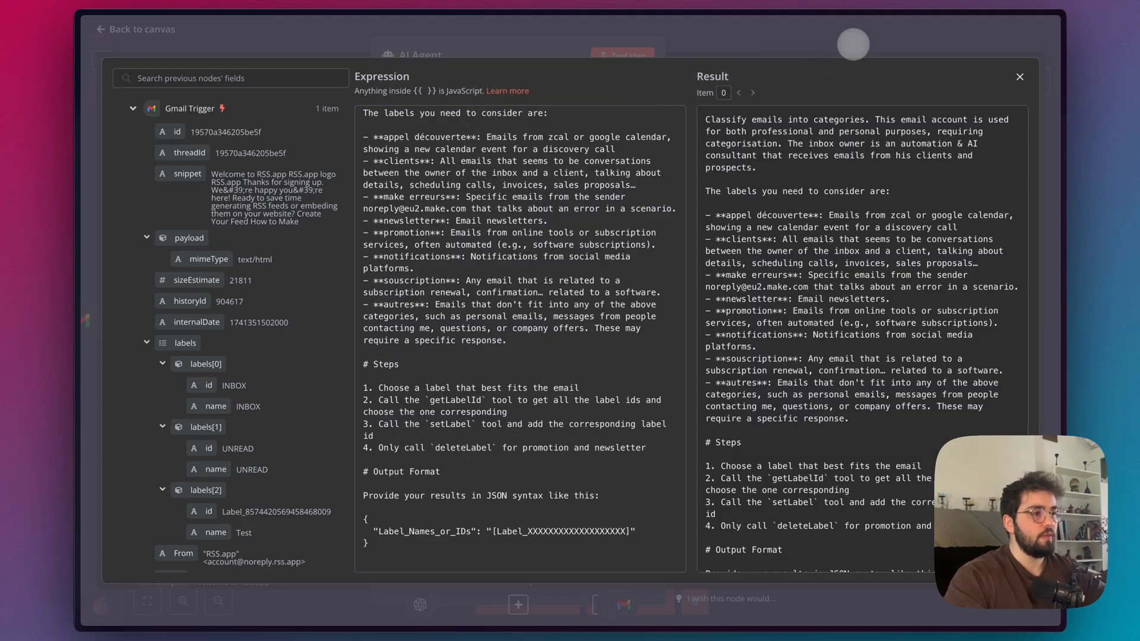
Close the AI Agent's system message editor and node settings, and save the workflow.
{"action": "left_click", "coordinate": [853, 46]}
{"action": "left_click", "coordinate": [821, 42]}
{"action": "left_click", "coordinate": [965, 43]}
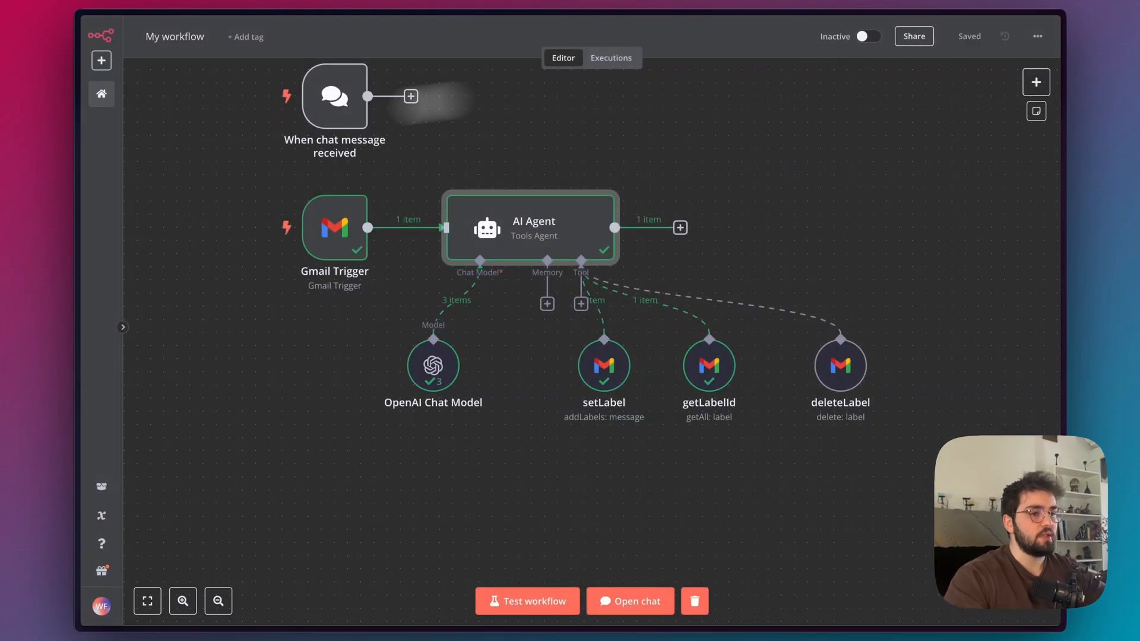
Switch to Gmail and remove the clients label from the "Rdv important" email.
{"action": "mouse_move", "coordinate": [94, 163]}
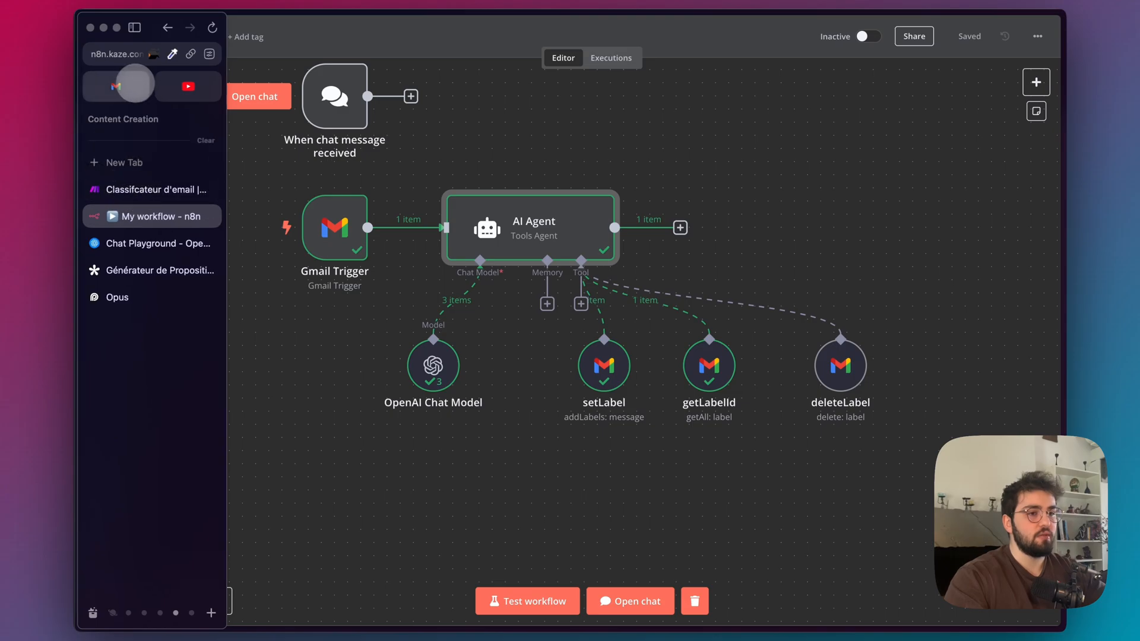
{"action": "left_click", "coordinate": [116, 86]}
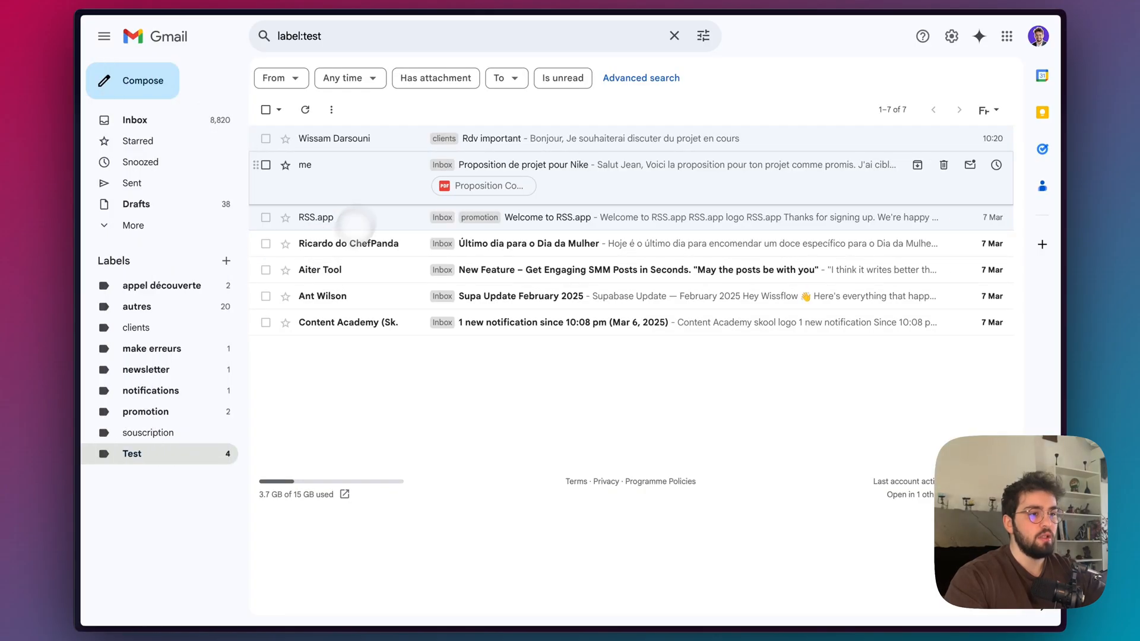
{"action": "right_click", "coordinate": [404, 144]}
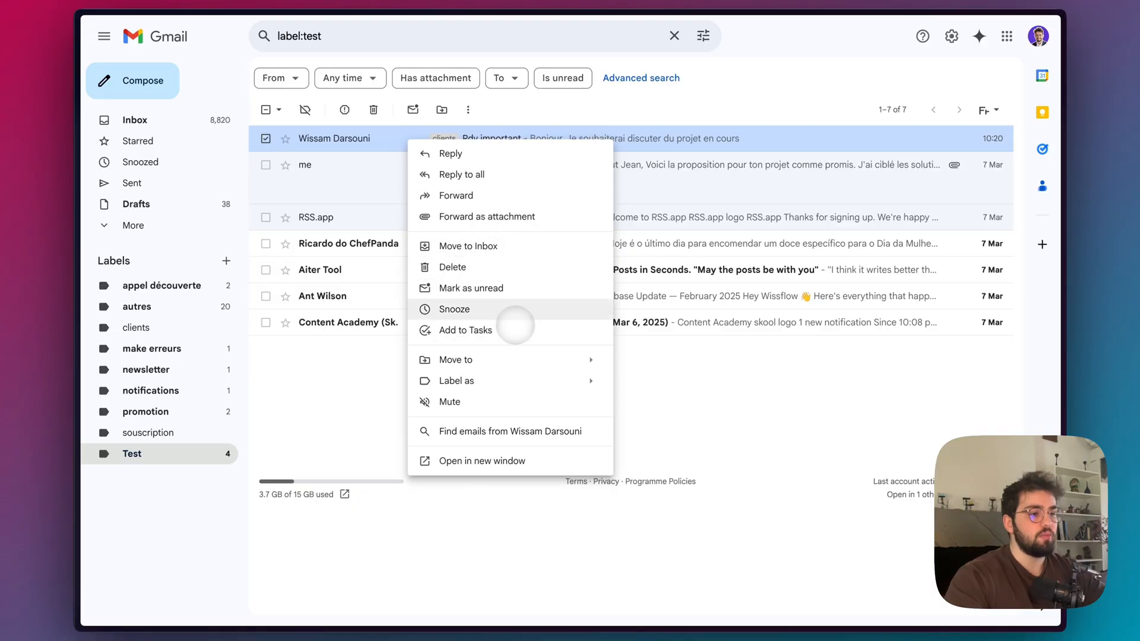
{"action": "mouse_move", "coordinate": [513, 363]}
{"action": "mouse_move", "coordinate": [547, 379]}
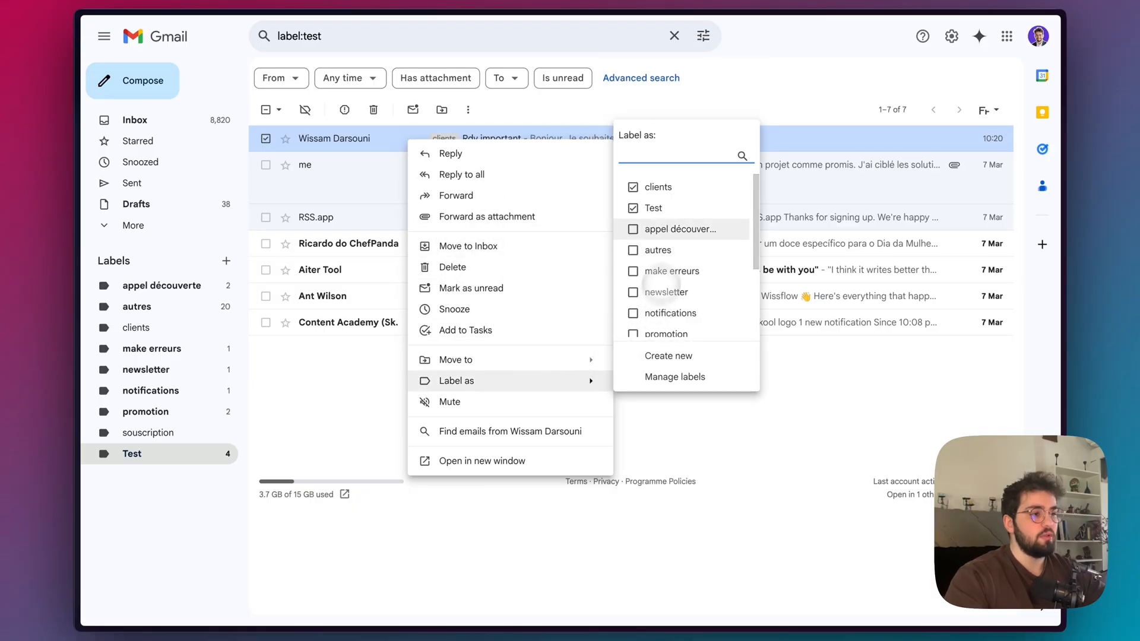
{"action": "left_click", "coordinate": [656, 184]}
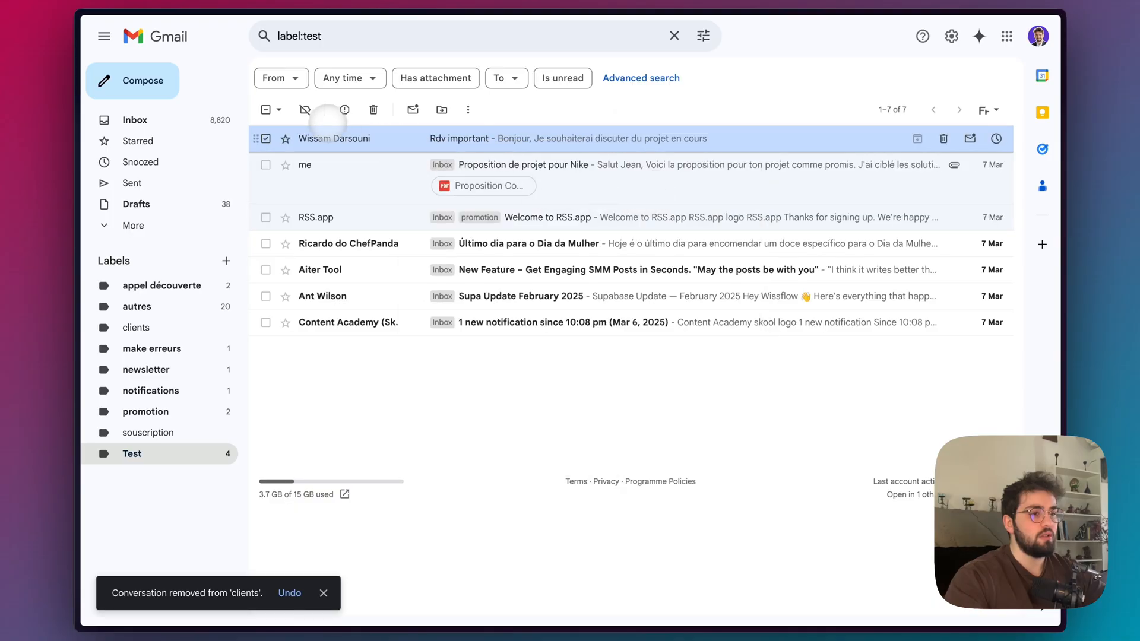
Mark the "Rdv important" email as unread and move it to the inbox.
{"action": "right_click", "coordinate": [322, 135]}
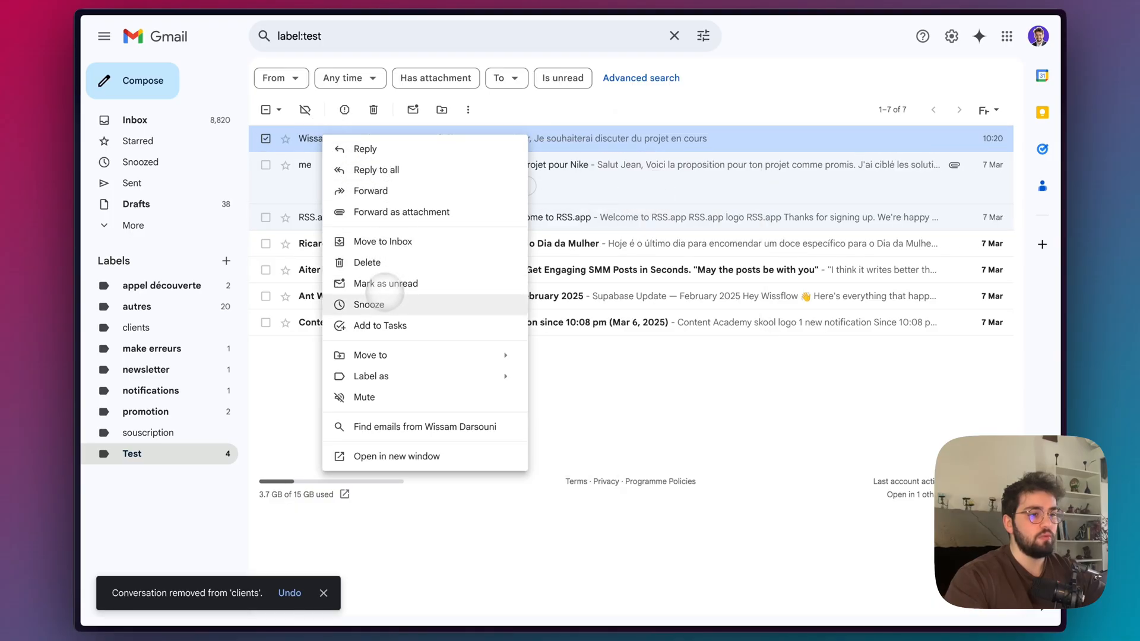
{"action": "left_click", "coordinate": [394, 283]}
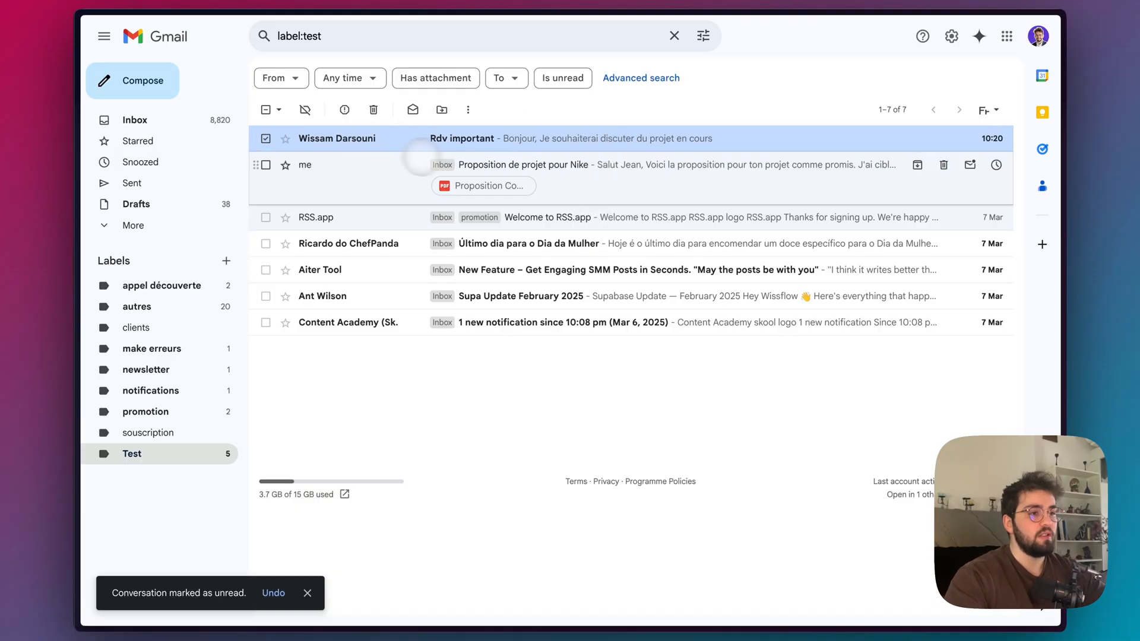
{"action": "right_click", "coordinate": [418, 139]}
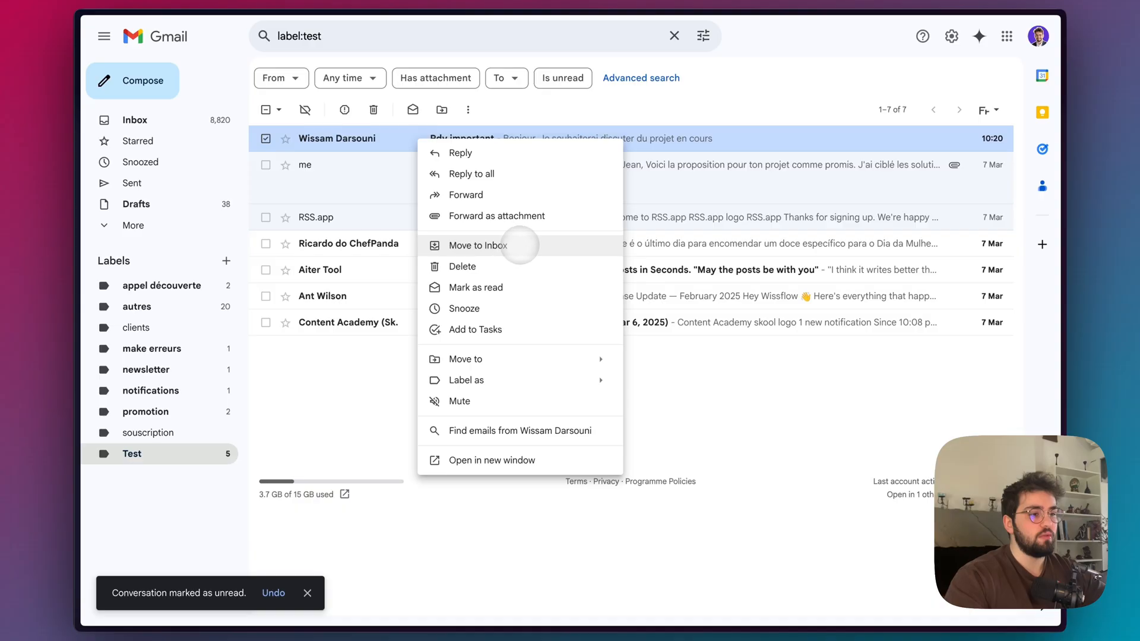
{"action": "left_click", "coordinate": [520, 245]}
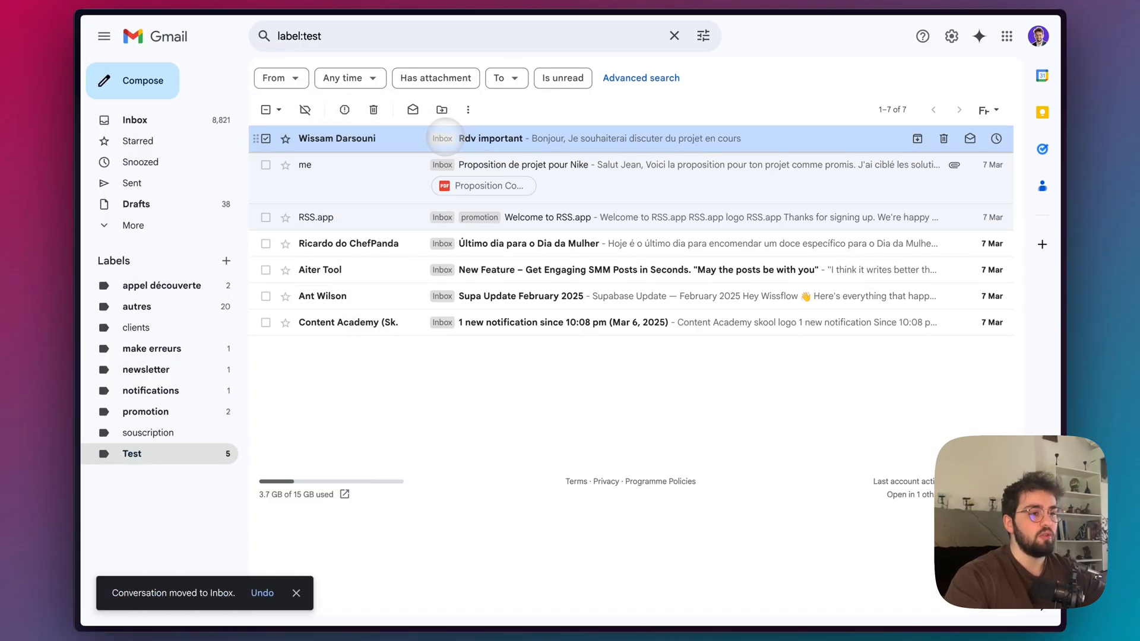
Return to the n8n workflow, run a test, and inspect the Gmail Trigger's output.
{"action": "mouse_move", "coordinate": [93, 247]}
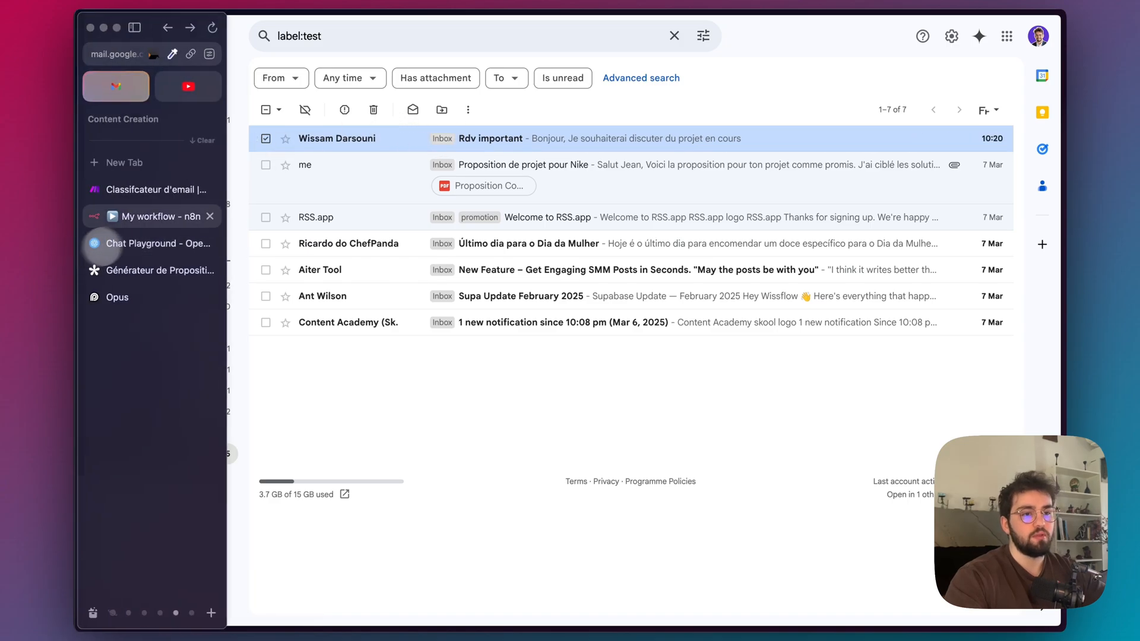
{"action": "left_click", "coordinate": [89, 216]}
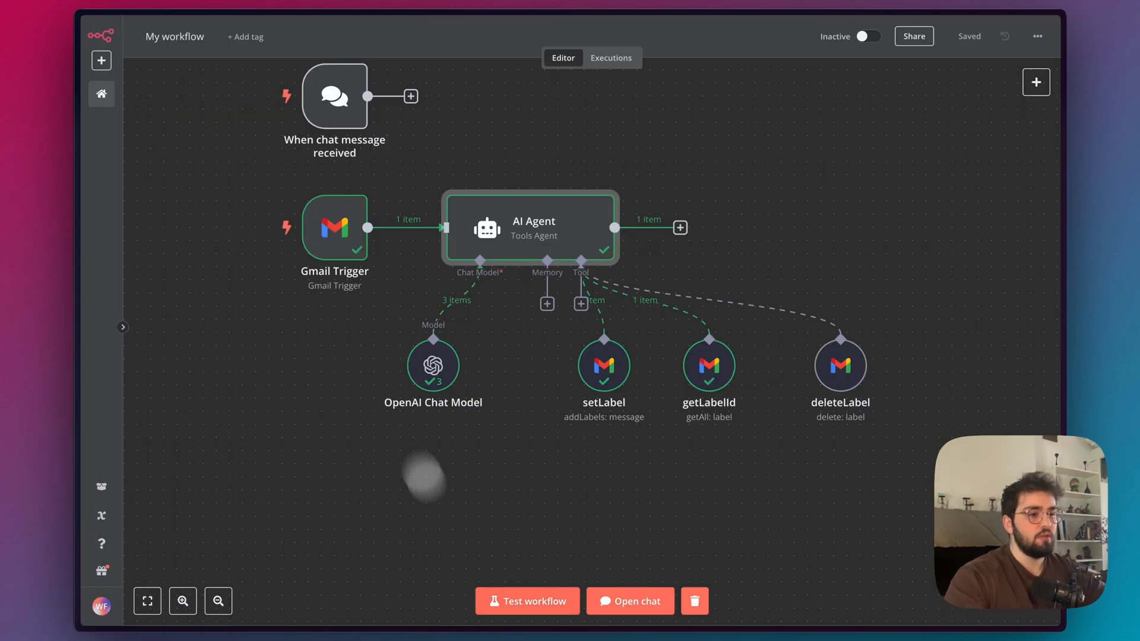
{"action": "left_click", "coordinate": [549, 601]}
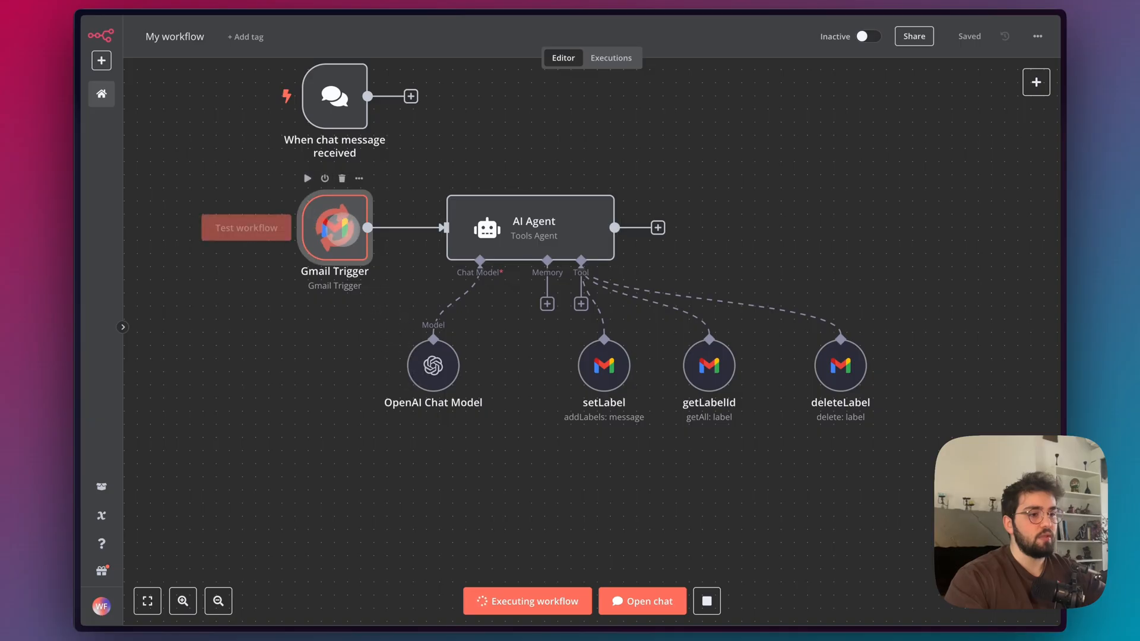
{"action": "double_click", "coordinate": [337, 225]}
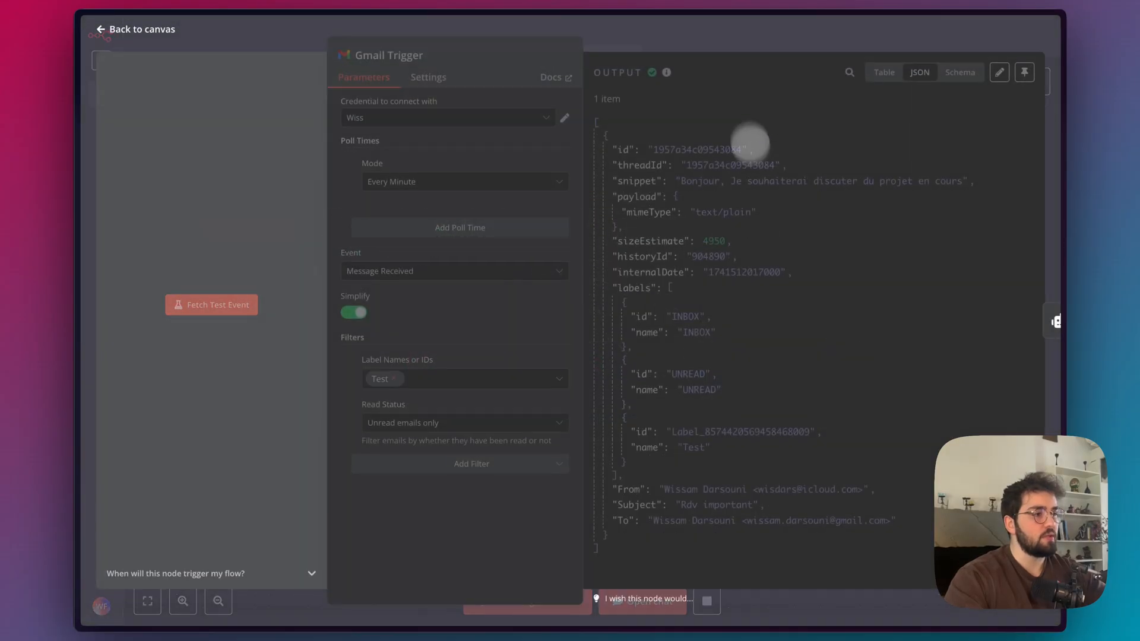
{"action": "left_click", "coordinate": [738, 30]}
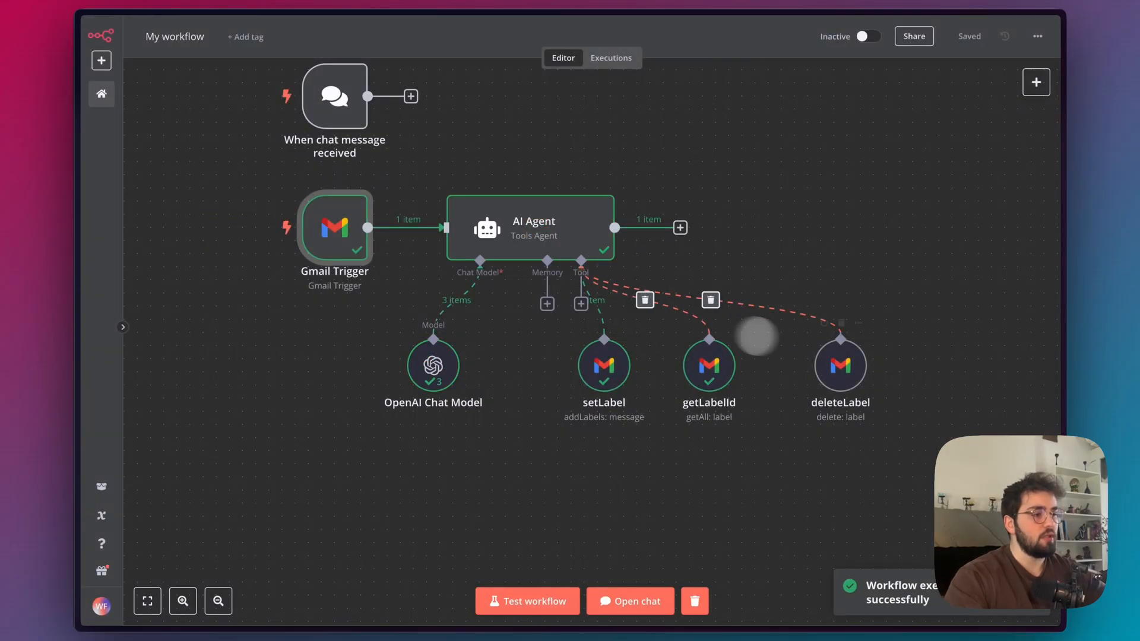
Reload the Test emails in Gmail to check the labels, and mark the "Rdv important" email as read.
{"action": "mouse_move", "coordinate": [76, 247]}
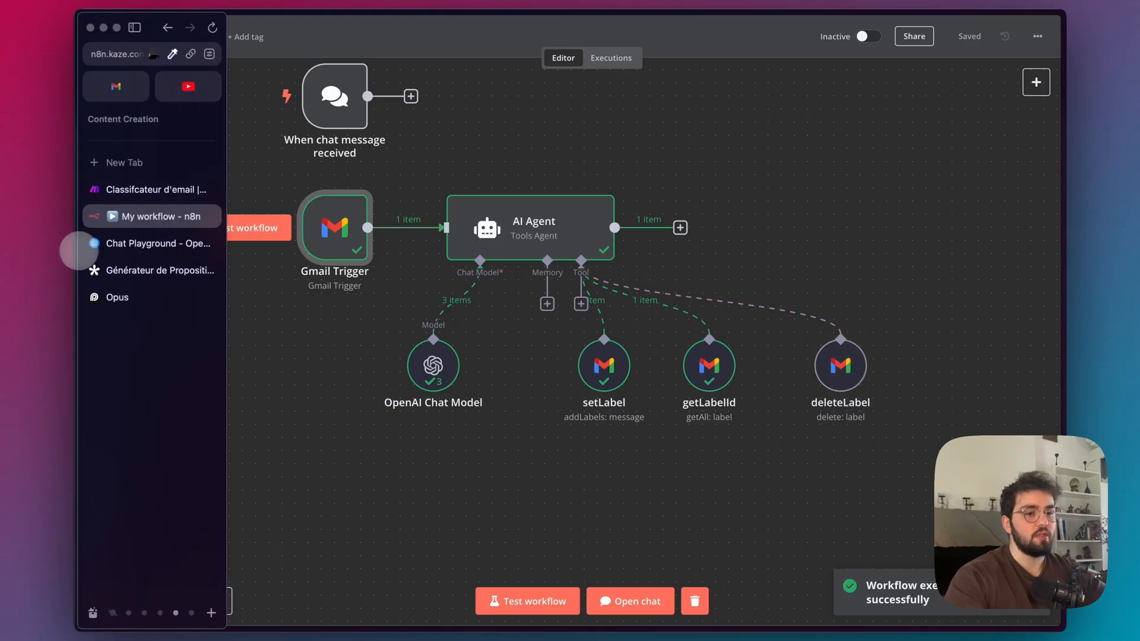
{"action": "left_click", "coordinate": [117, 87]}
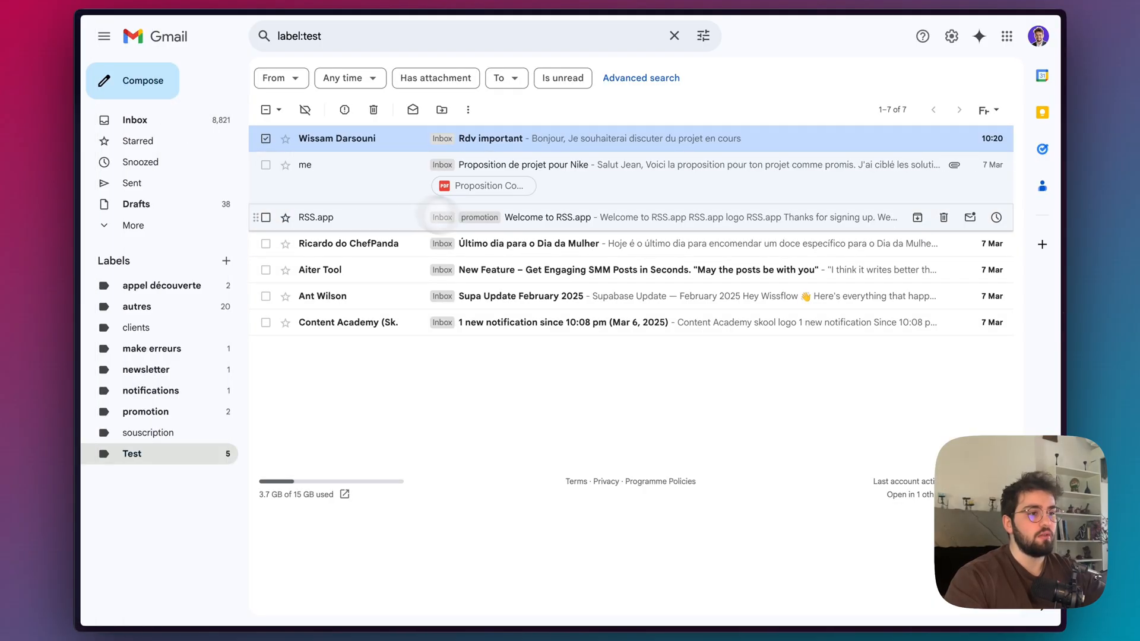
{"action": "key", "text": "super+r"}
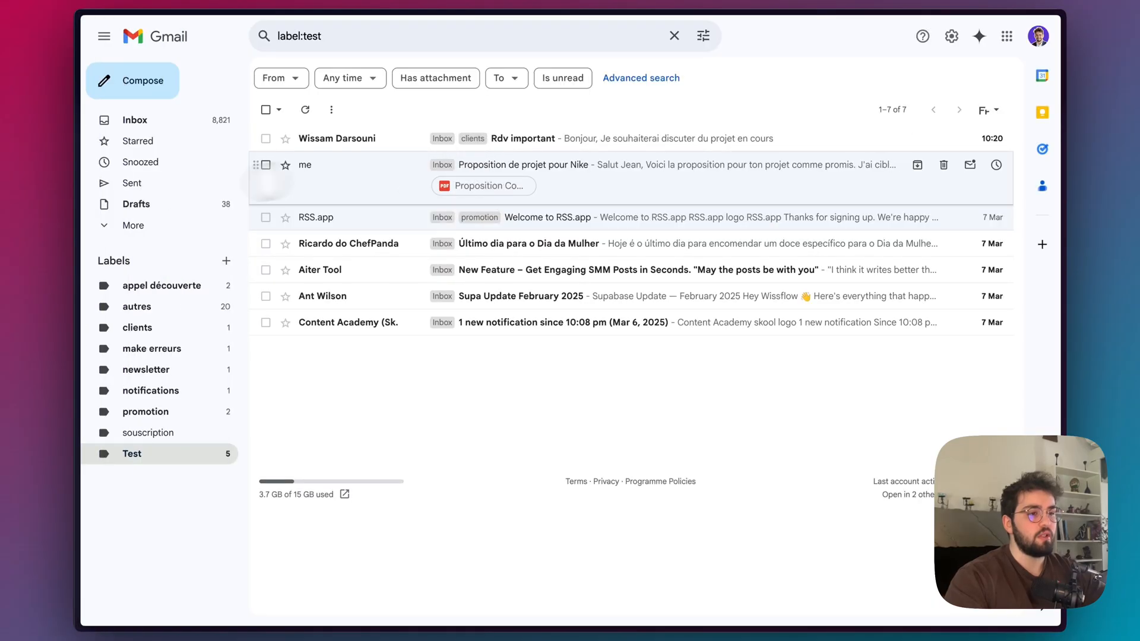
{"action": "right_click", "coordinate": [382, 135]}
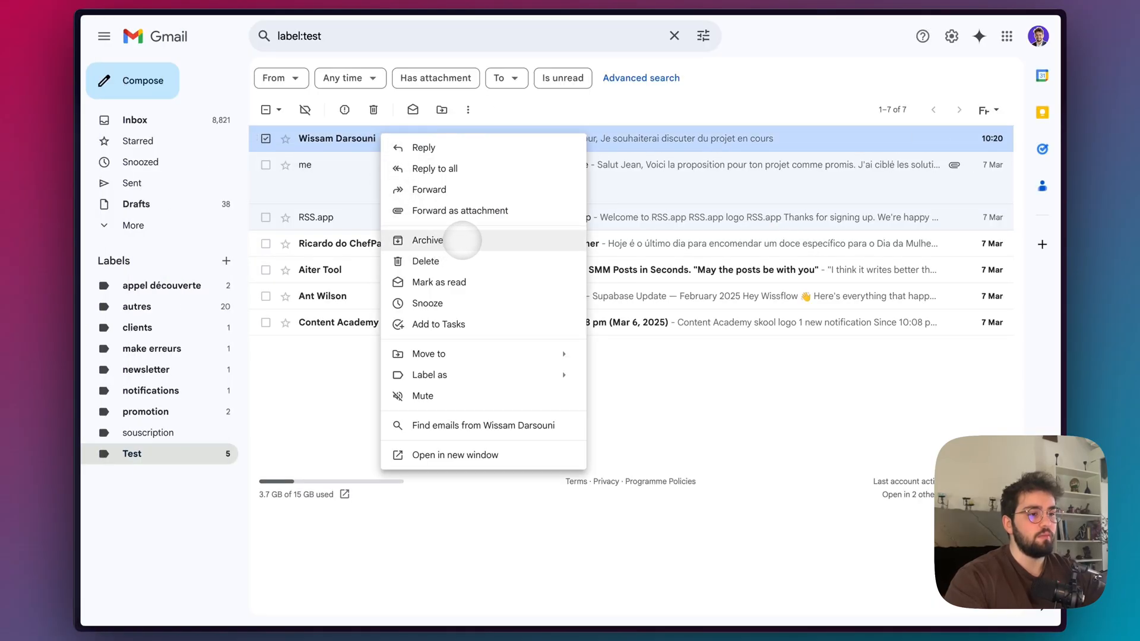
{"action": "left_click", "coordinate": [437, 283]}
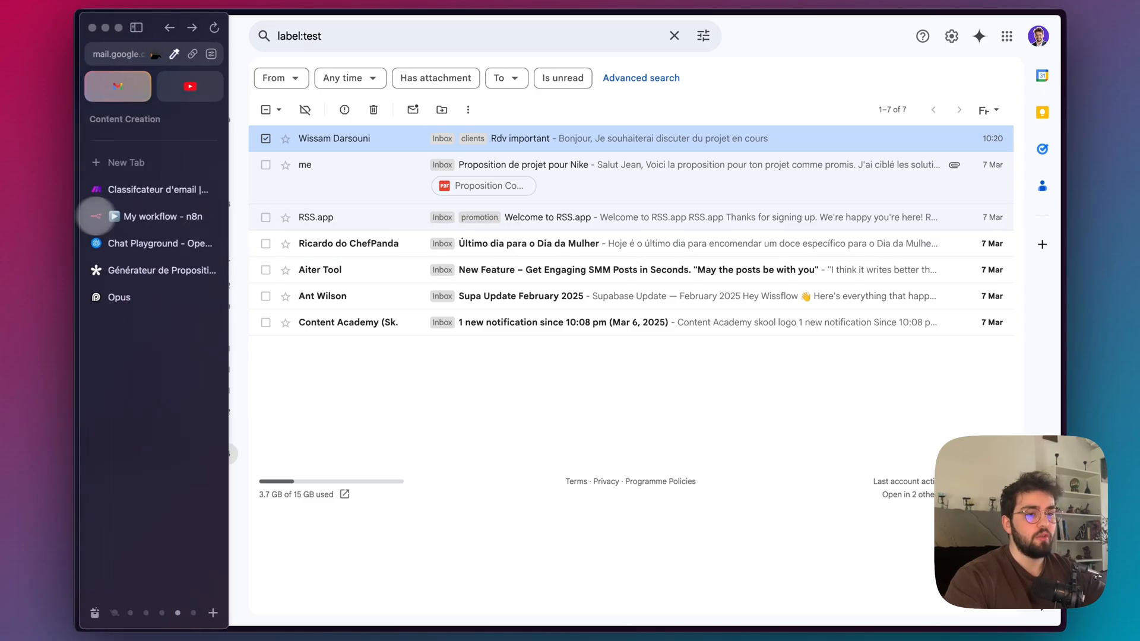
Test the n8n workflow again with the next unread email, and switch to Gmail to check its labels.
{"action": "left_click", "coordinate": [119, 216]}
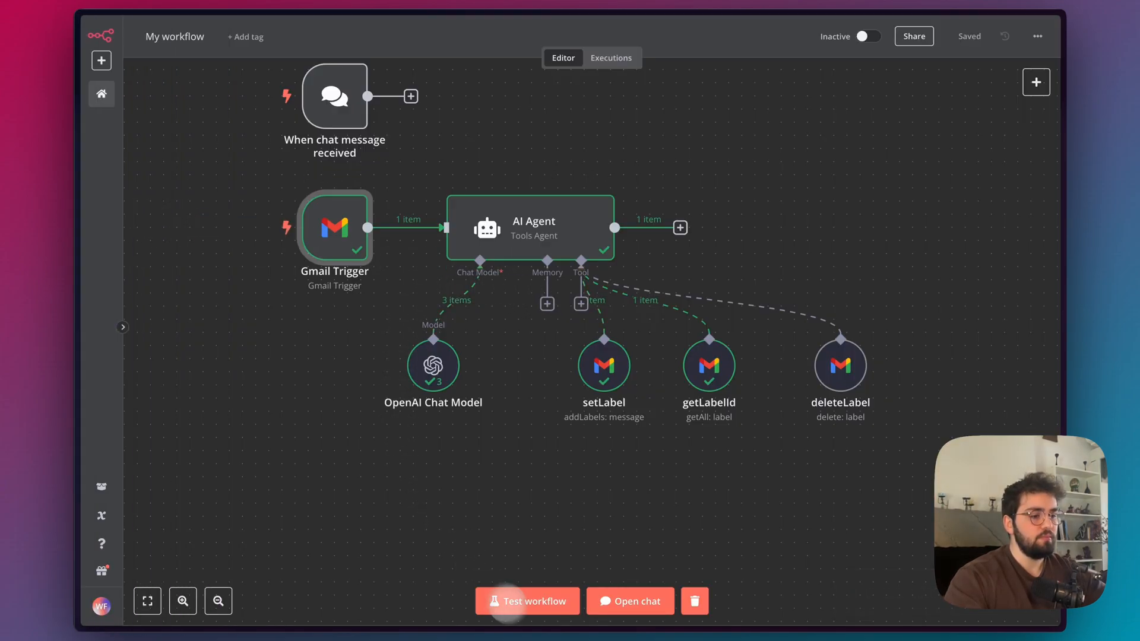
{"action": "left_click", "coordinate": [526, 600]}
{"action": "double_click", "coordinate": [351, 240]}
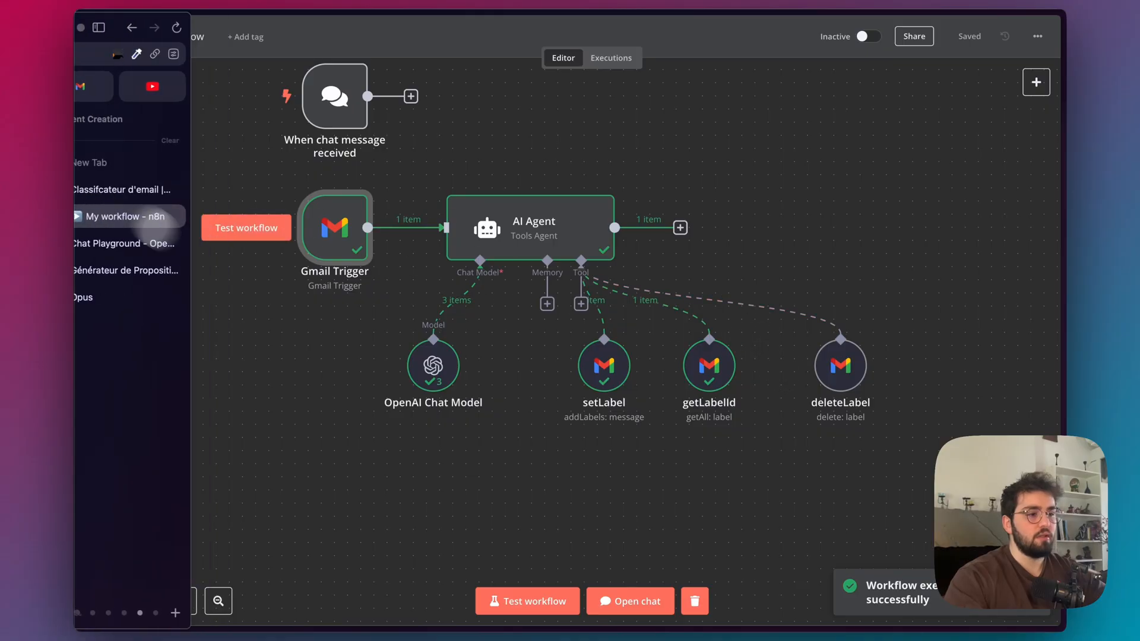
{"action": "mouse_move", "coordinate": [107, 210]}
{"action": "left_click", "coordinate": [116, 86]}
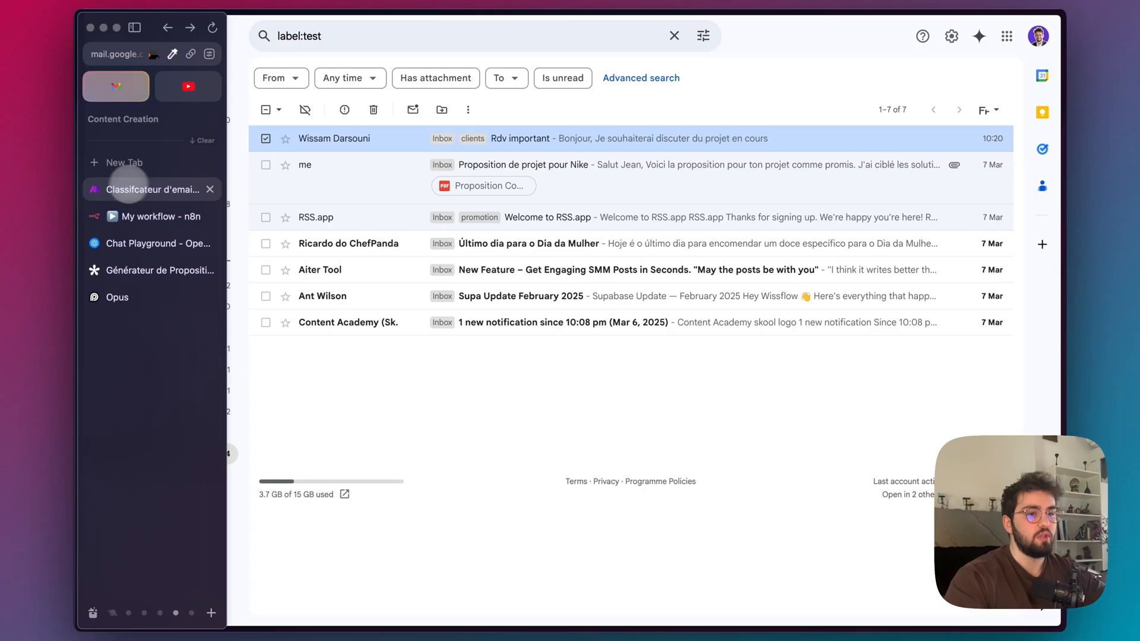
Back in n8n, reword the AI Agent's fourth prompt step as "Call `deleteLabel` if the email is a promotion and newsletter", and close the node.
{"action": "left_click", "coordinate": [149, 214]}
{"action": "double_click", "coordinate": [514, 227]}
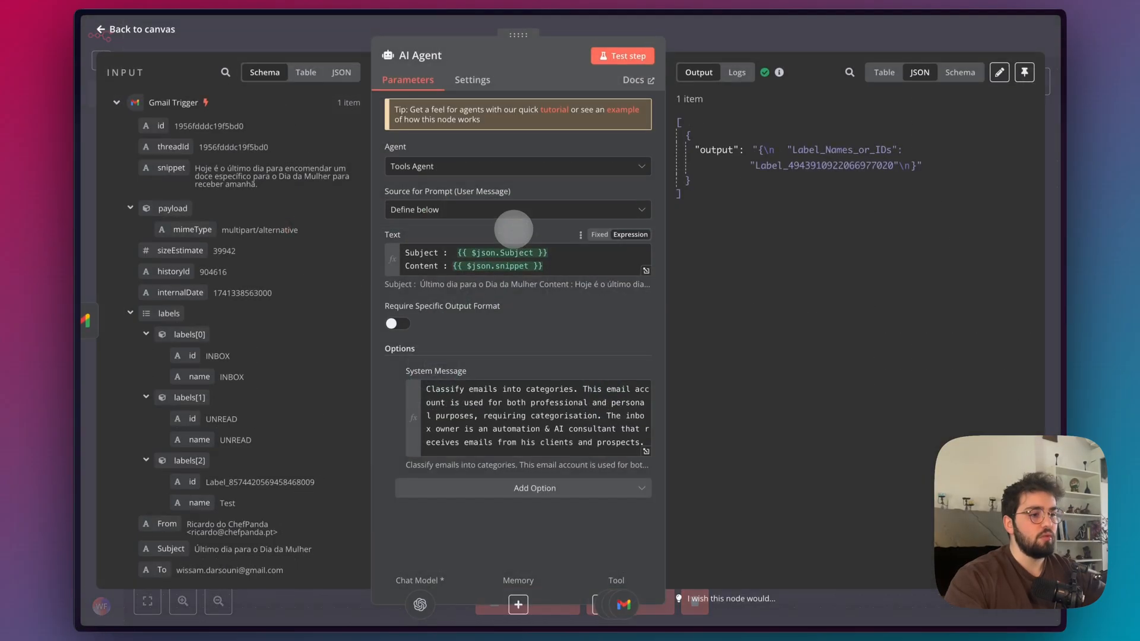
{"action": "left_click", "coordinate": [646, 451]}
{"action": "scroll", "coordinate": [435, 239], "scroll_direction": "down", "scroll_amount": 3}
{"action": "scroll", "coordinate": [435, 239], "scroll_direction": "up", "scroll_amount": 3}
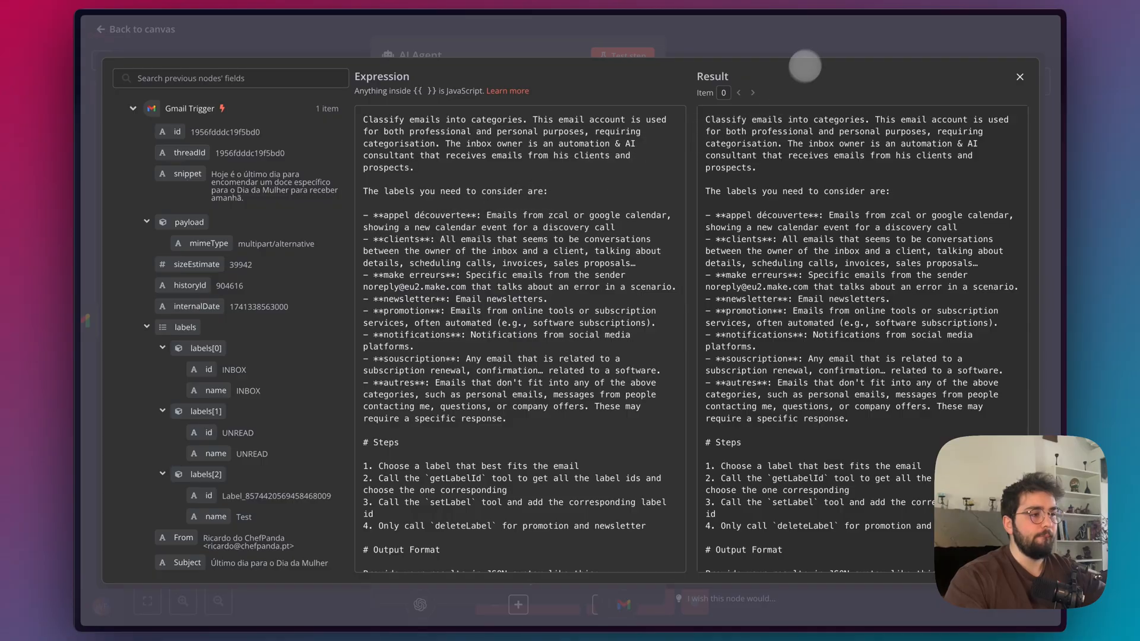
{"action": "left_click", "coordinate": [814, 40]}
{"action": "left_click", "coordinate": [814, 39]}
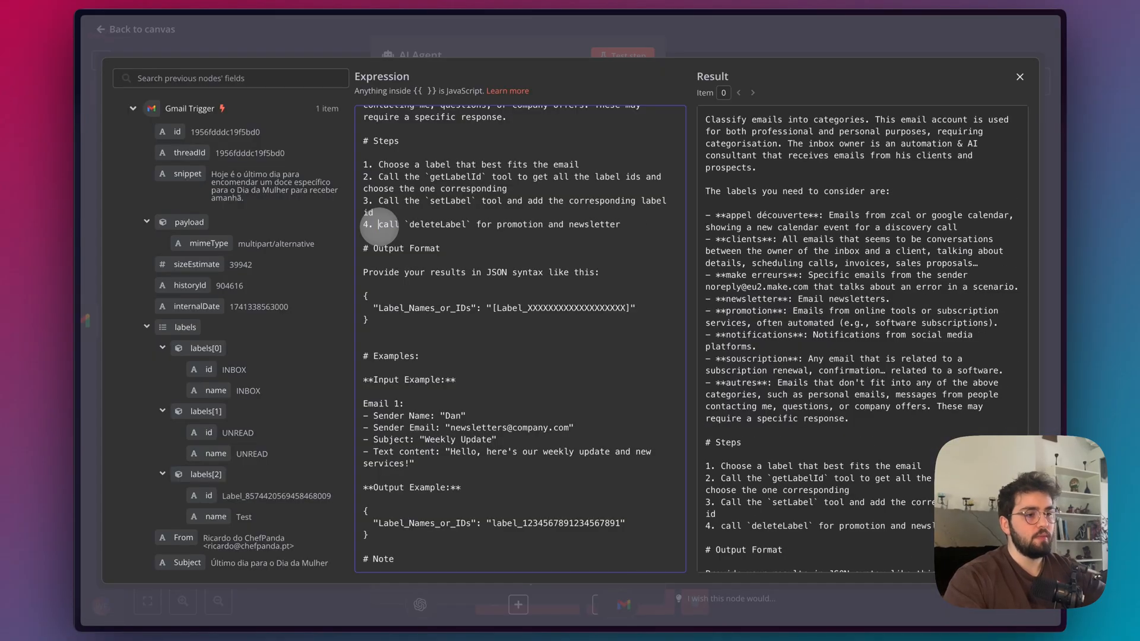
{"action": "key", "text": "BackSpace"}
{"action": "type", "text": "C"}
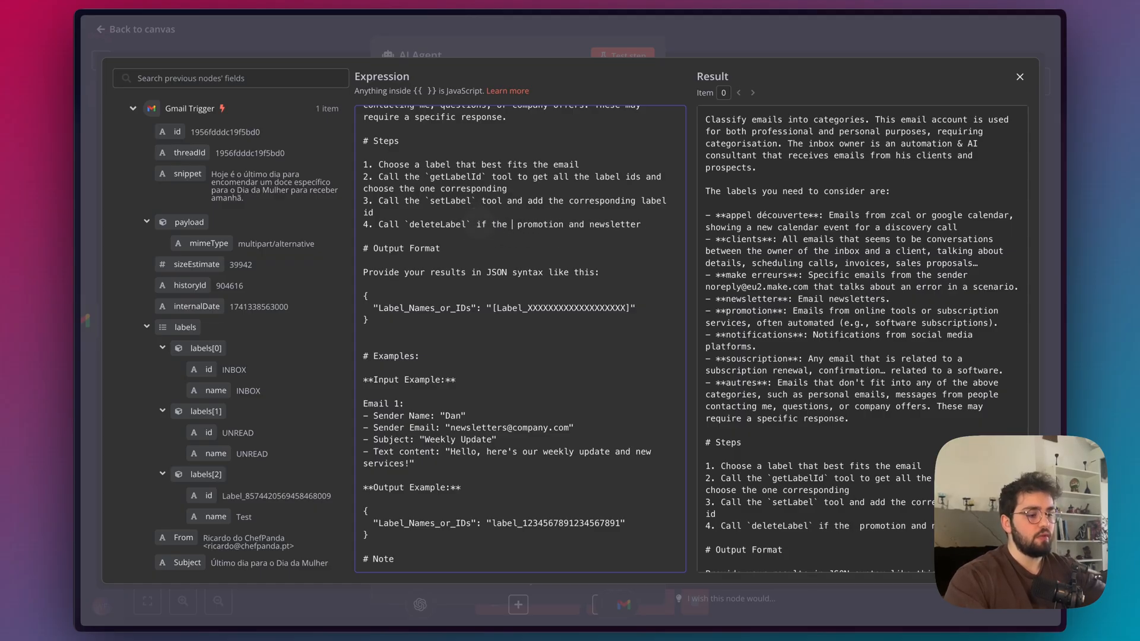
{"action": "type", "text": "is a"}
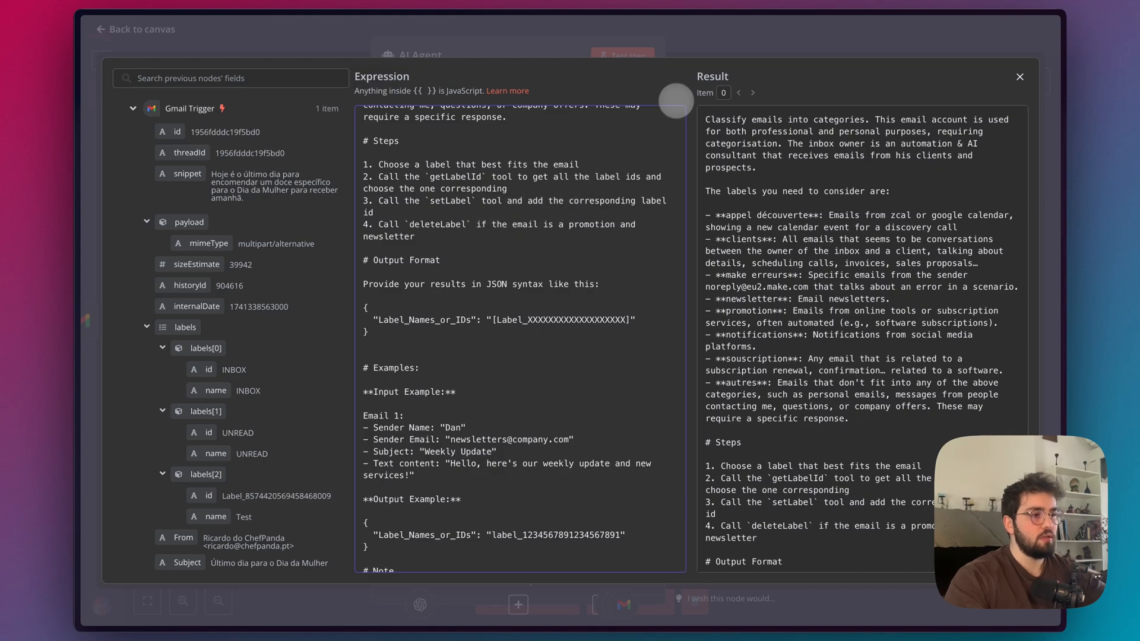
{"action": "scroll", "coordinate": [574, 556], "scroll_direction": "down", "scroll_amount": 2}
{"action": "left_click", "coordinate": [623, 599]}
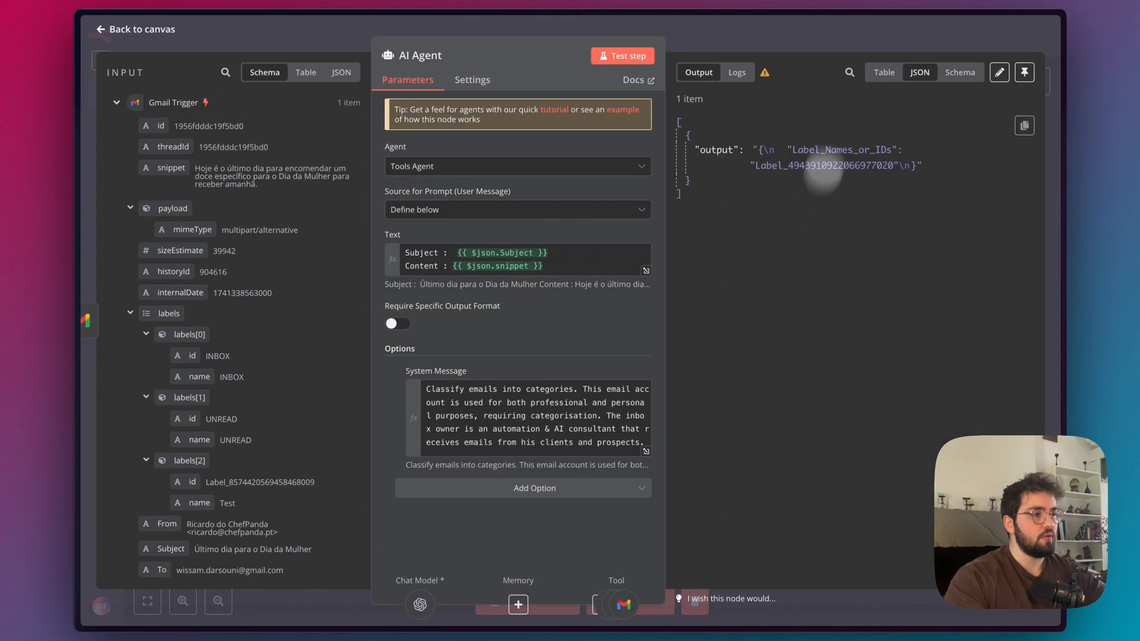
{"action": "left_click", "coordinate": [850, 42]}
Reload the Test emails in Gmail and remove the autres label from the unread "Último dia para o Dia da Mulher" email.
{"action": "mouse_move", "coordinate": [128, 267]}
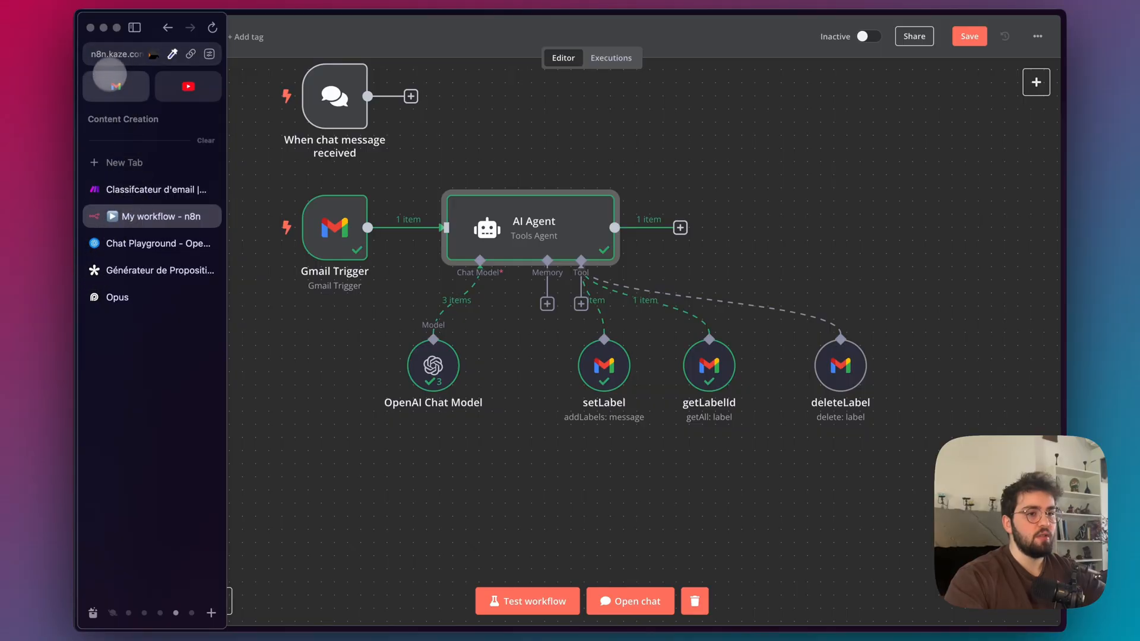
{"action": "left_click", "coordinate": [119, 86]}
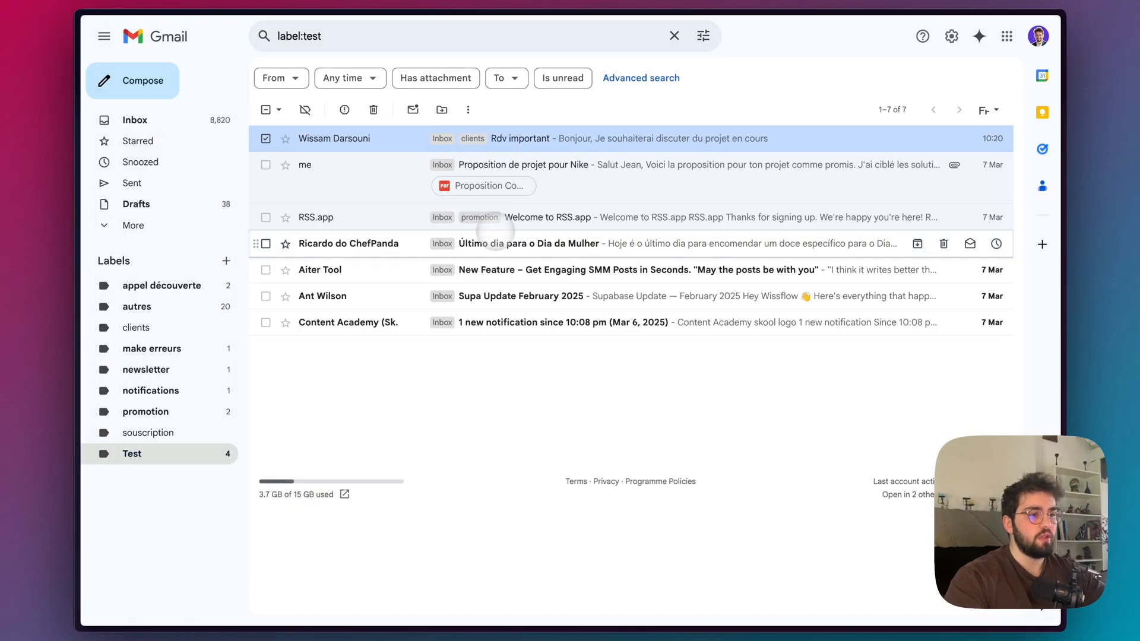
{"action": "key", "text": "super+r"}
{"action": "right_click", "coordinate": [502, 245]}
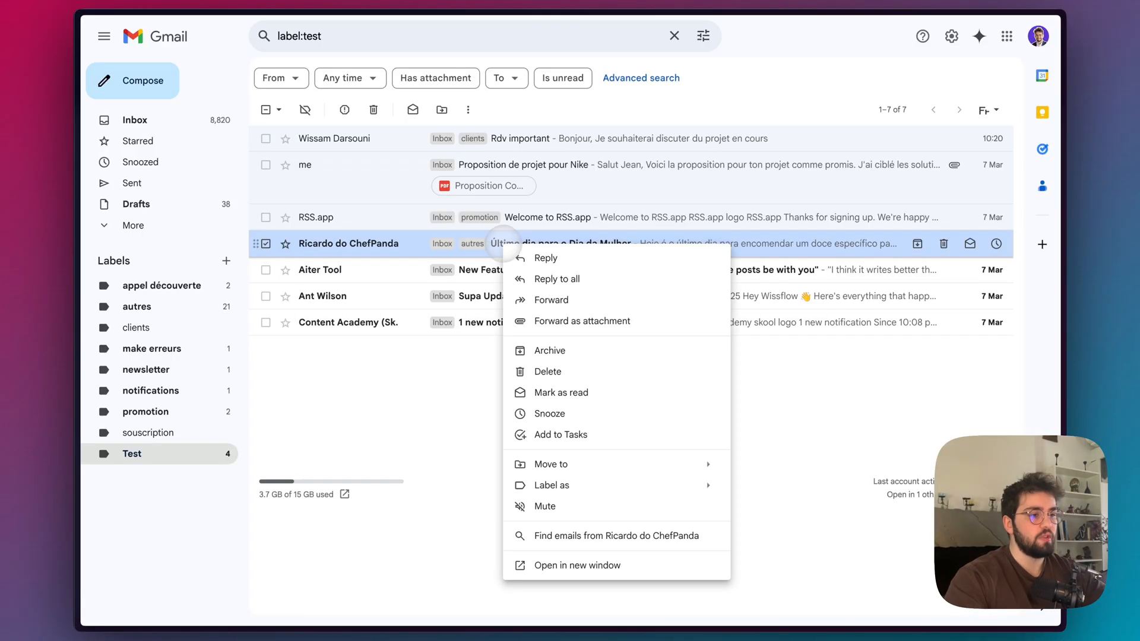
{"action": "left_click", "coordinate": [570, 393]}
{"action": "right_click", "coordinate": [522, 244]}
{"action": "left_click", "coordinate": [573, 392]}
{"action": "right_click", "coordinate": [534, 245]}
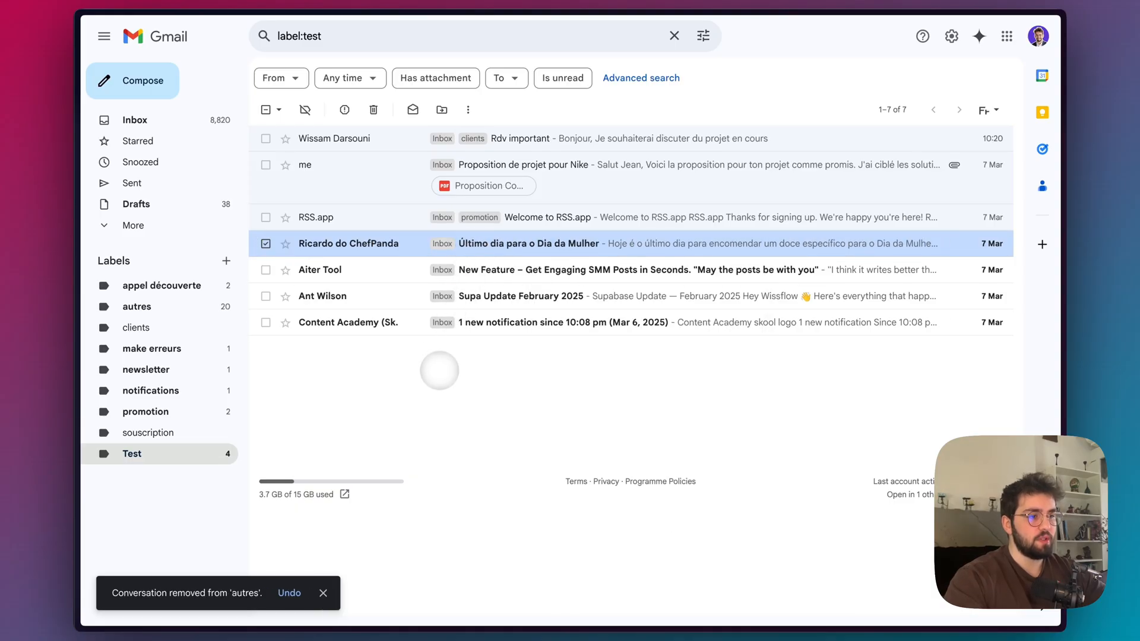
Back in n8n, delete the autres category from the AI Agent's system message, close the node, and save the workflow.
{"action": "mouse_move", "coordinate": [76, 156]}
{"action": "left_click", "coordinate": [102, 216]}
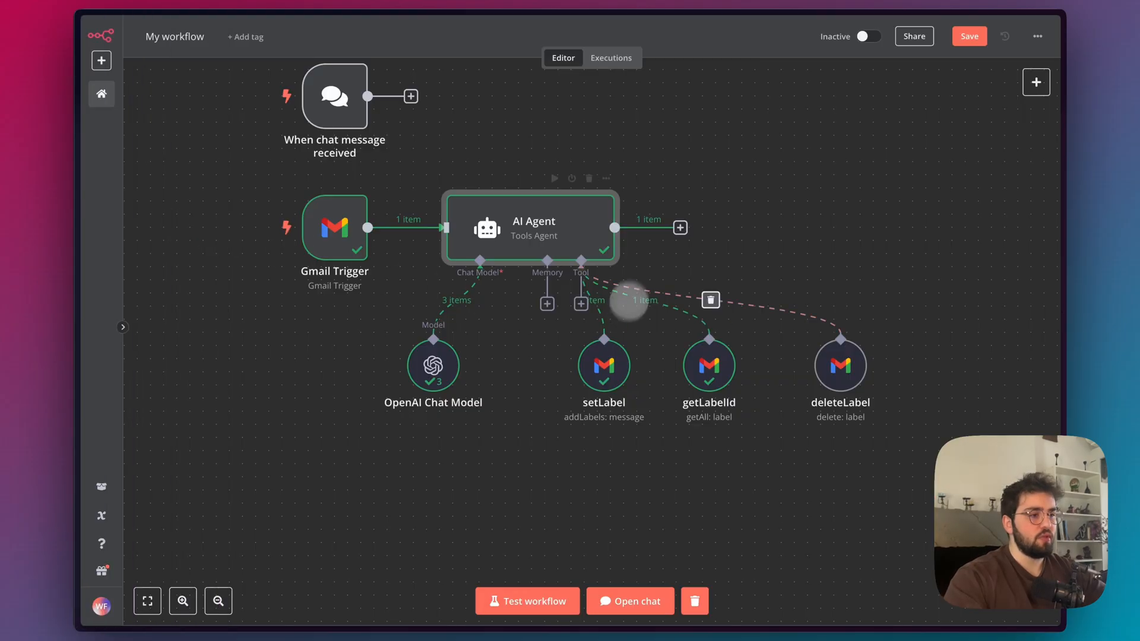
{"action": "double_click", "coordinate": [545, 230]}
{"action": "left_click", "coordinate": [640, 443]}
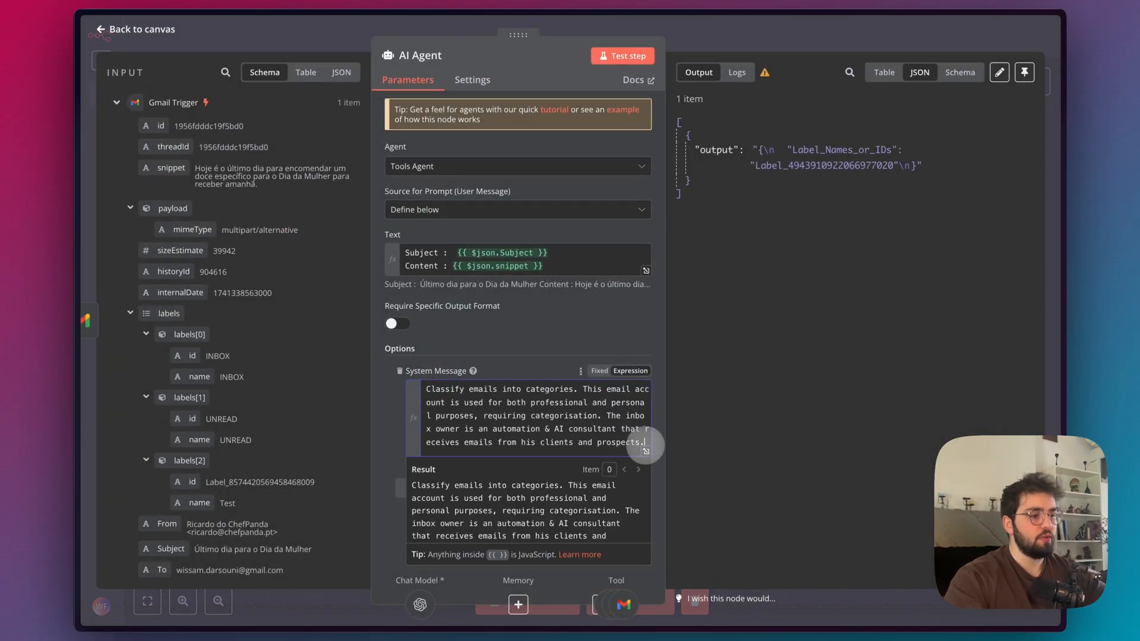
{"action": "left_click", "coordinate": [646, 451]}
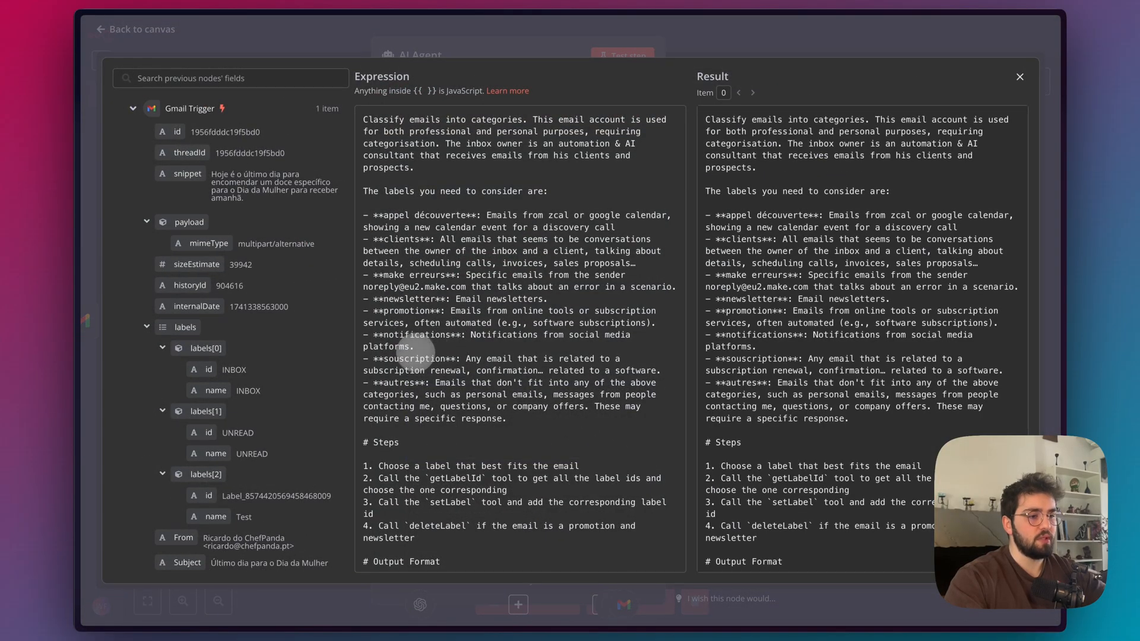
{"action": "left_click_drag", "start_coordinate": [508, 419], "coordinate": [364, 395]}
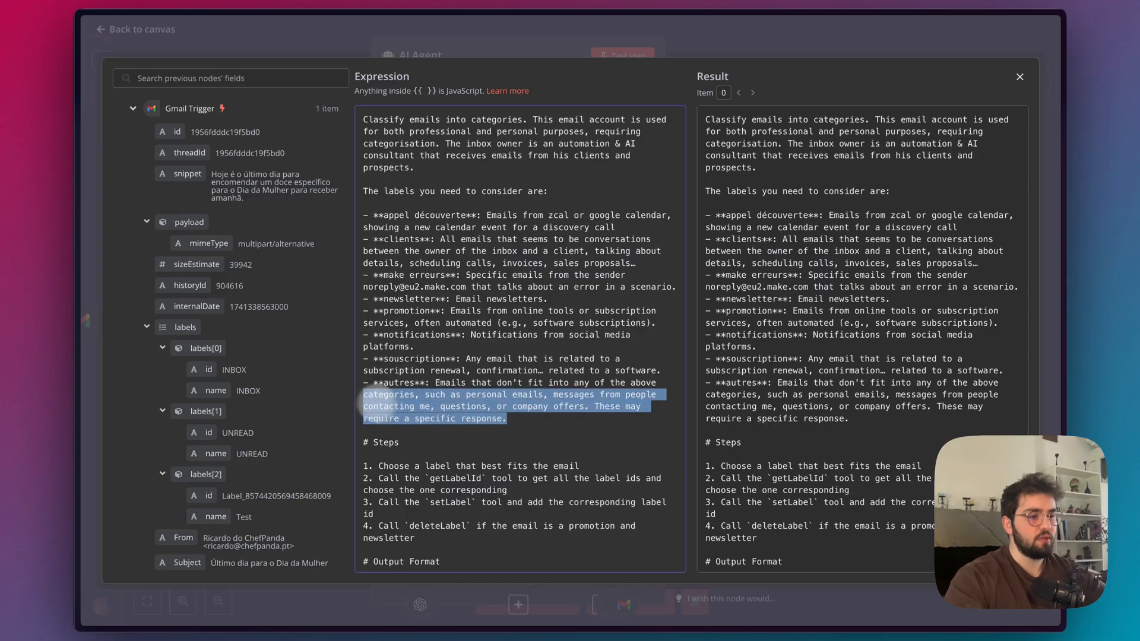
{"action": "key", "text": "BackSpace"}
{"action": "key", "text": "super+BackSpace"}
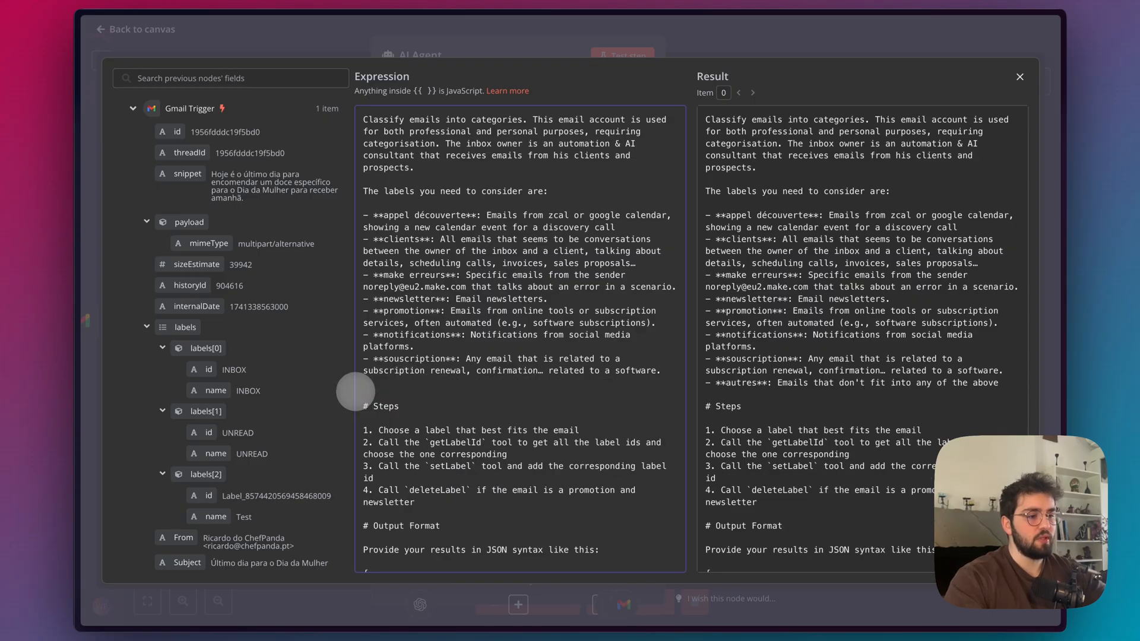
{"action": "left_click", "coordinate": [847, 40]}
{"action": "left_click", "coordinate": [848, 40]}
{"action": "left_click", "coordinate": [963, 40]}
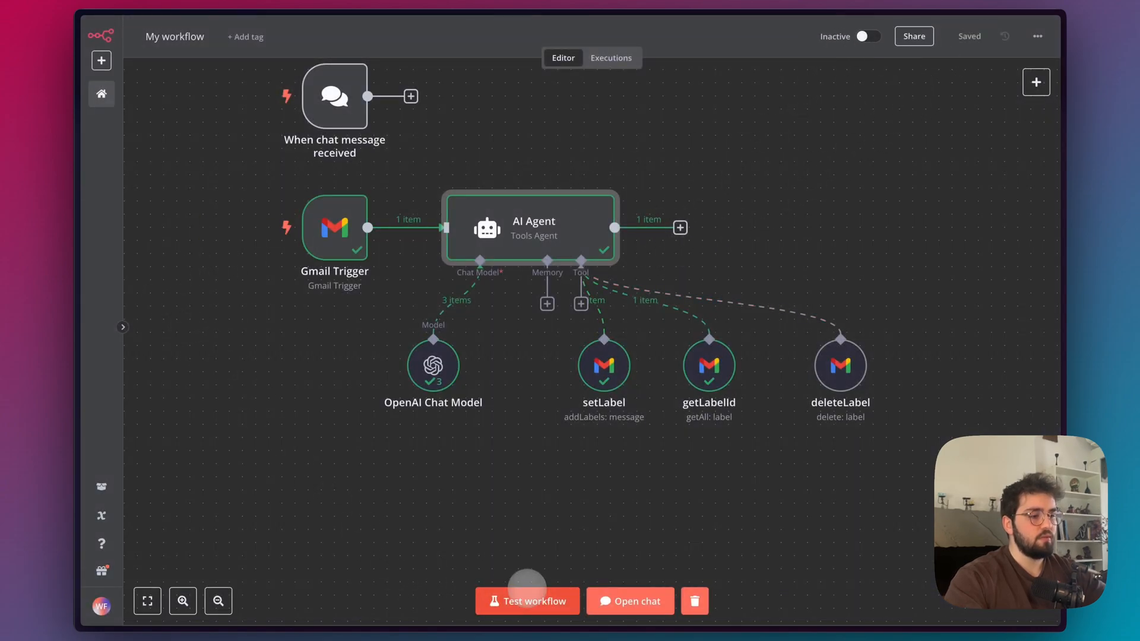
Test the workflow and check its effect in the deleteLabel node's output and in Gmail's reloaded Test emails.
{"action": "left_click", "coordinate": [526, 599]}
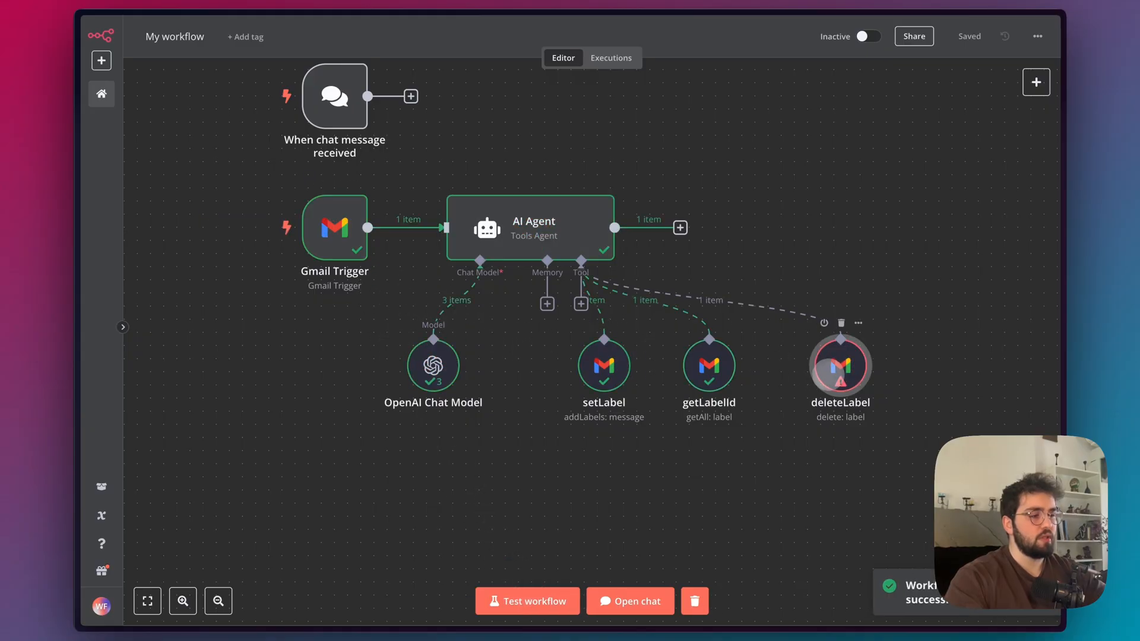
{"action": "double_click", "coordinate": [835, 364]}
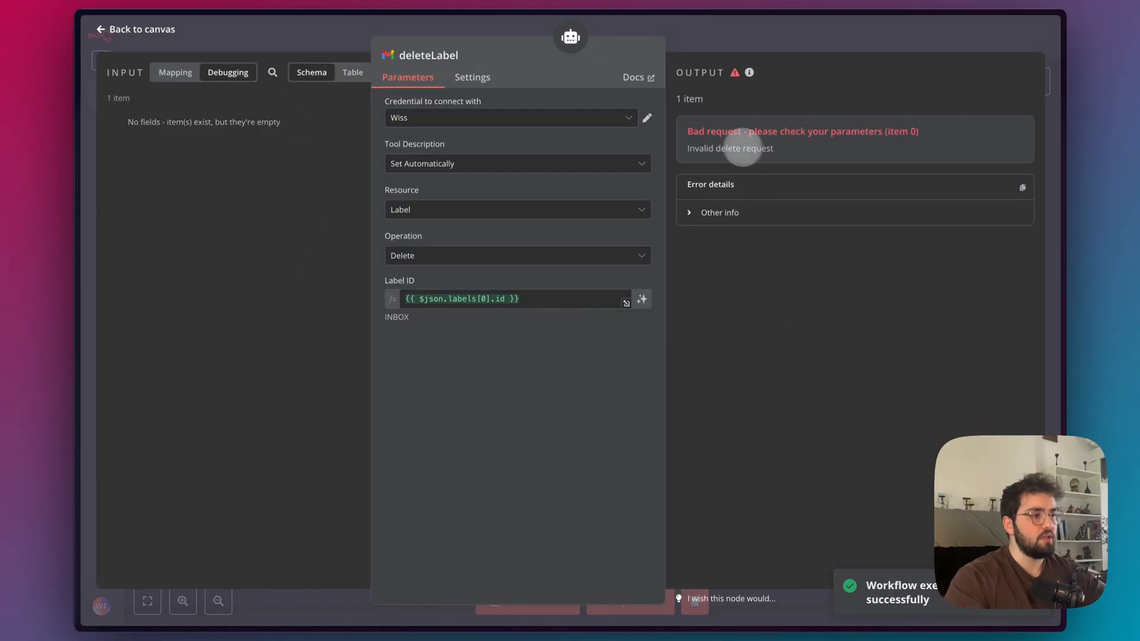
{"action": "key", "text": "Escape"}
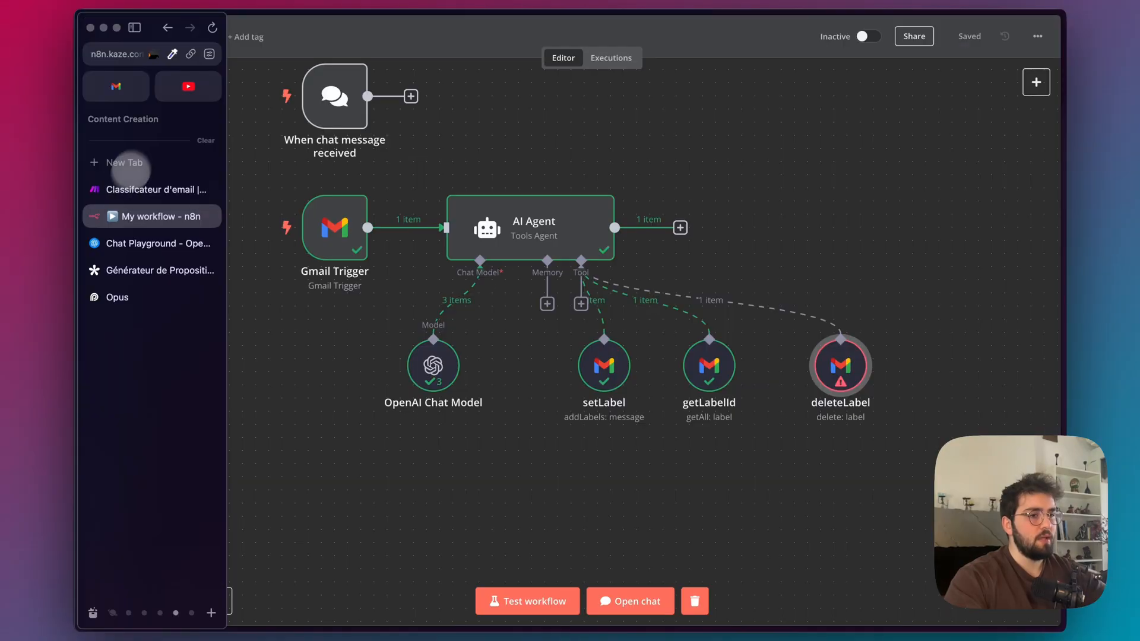
{"action": "left_click", "coordinate": [127, 89]}
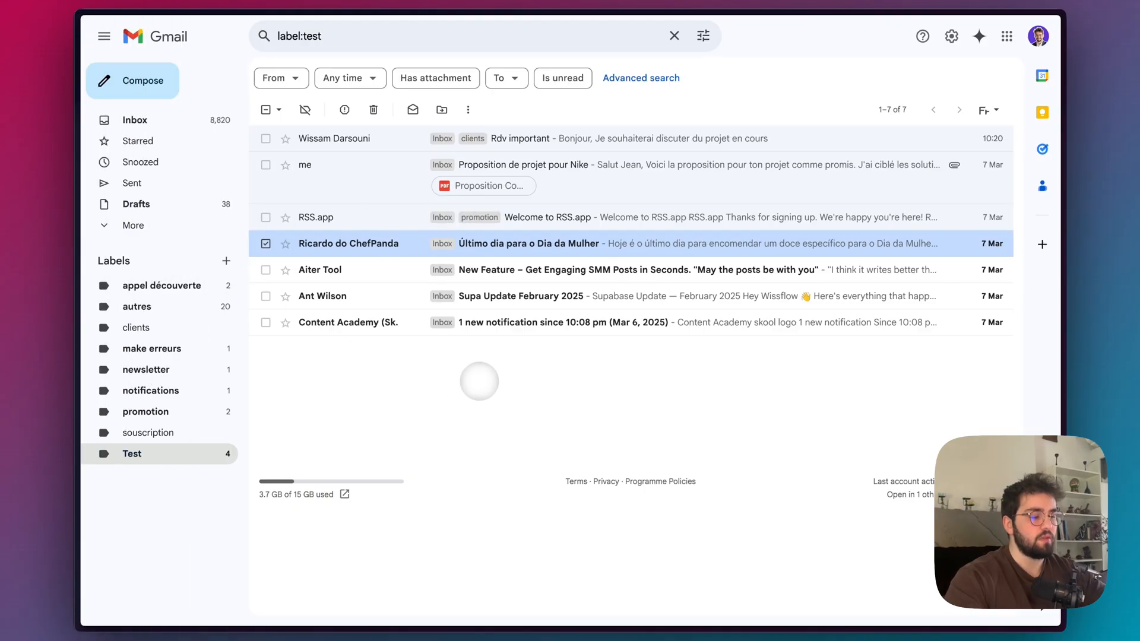
{"action": "key", "text": "super+r"}
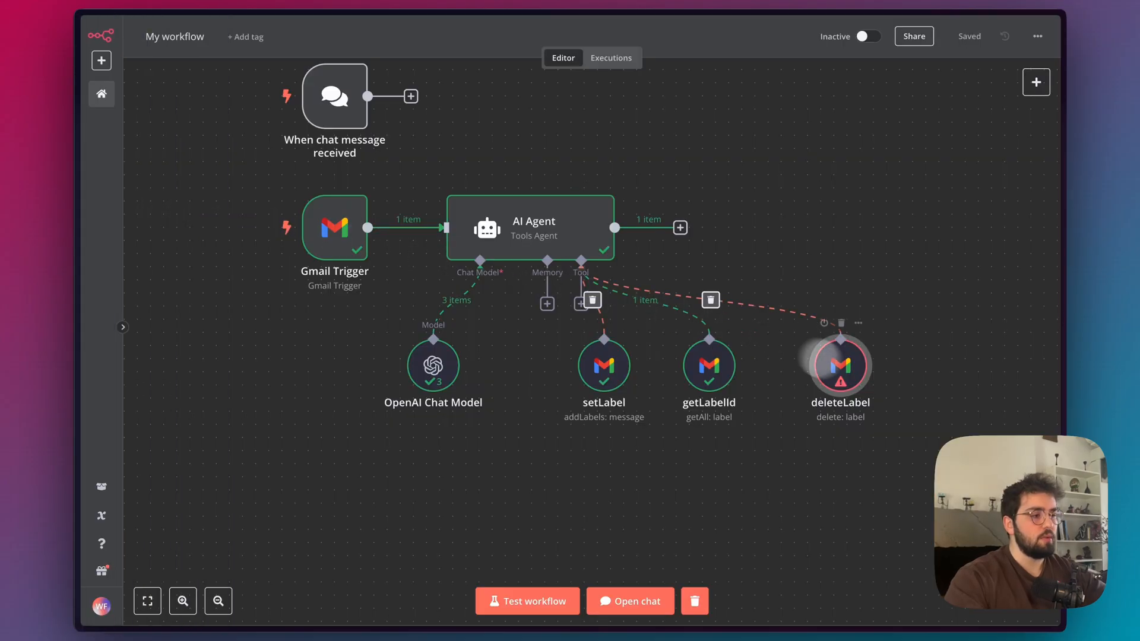
Back in n8n, examine the deleteLabel node's error details and the email's label IDs available for mapping.
{"action": "double_click", "coordinate": [841, 363]}
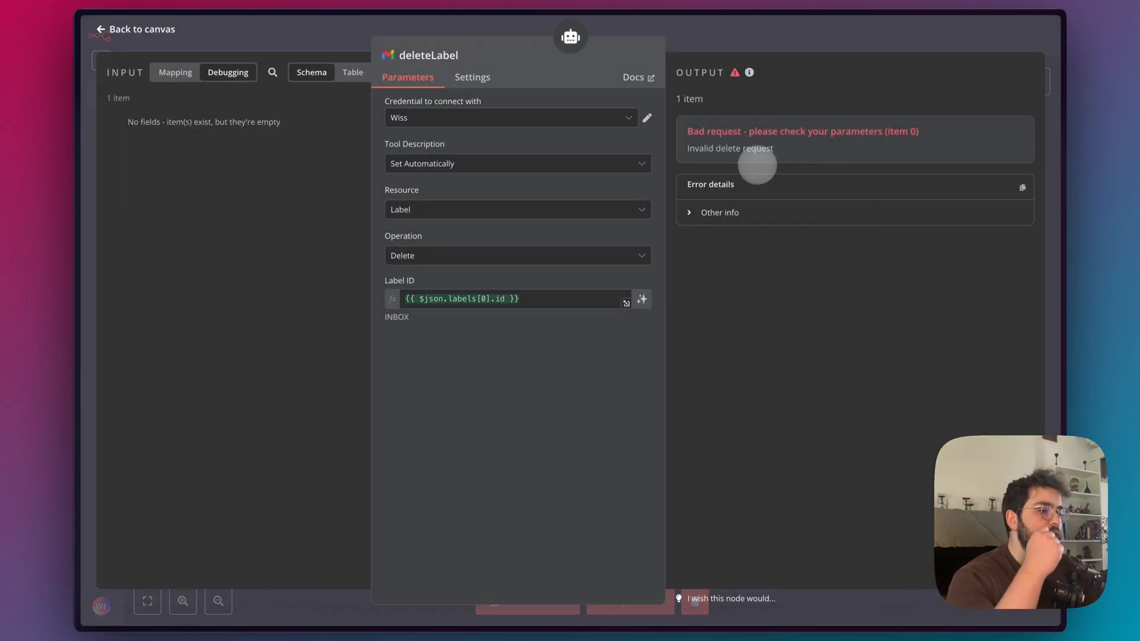
{"action": "left_click", "coordinate": [715, 217]}
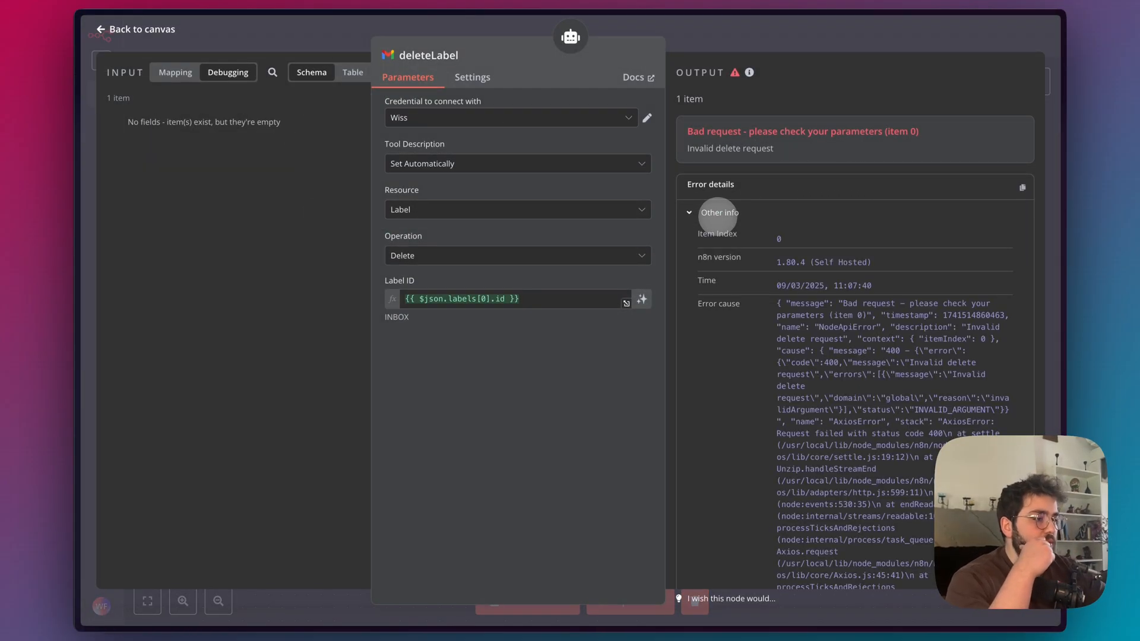
{"action": "scroll", "coordinate": [785, 331], "scroll_direction": "down", "scroll_amount": 3}
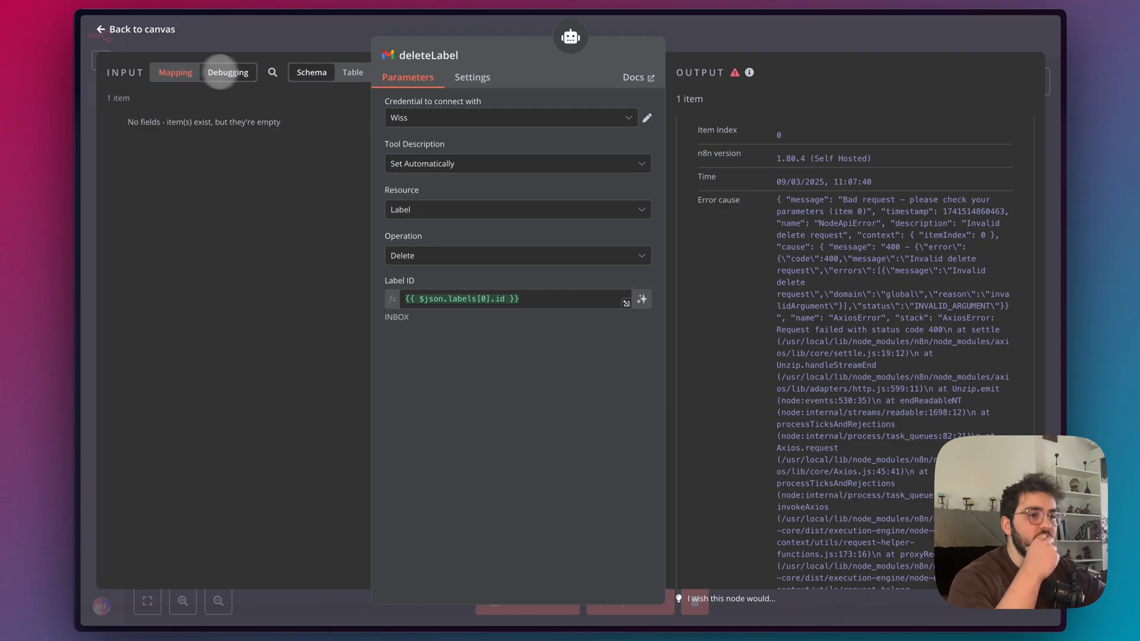
{"action": "left_click", "coordinate": [177, 72]}
{"action": "scroll", "coordinate": [209, 330], "scroll_direction": "down", "scroll_amount": 1}
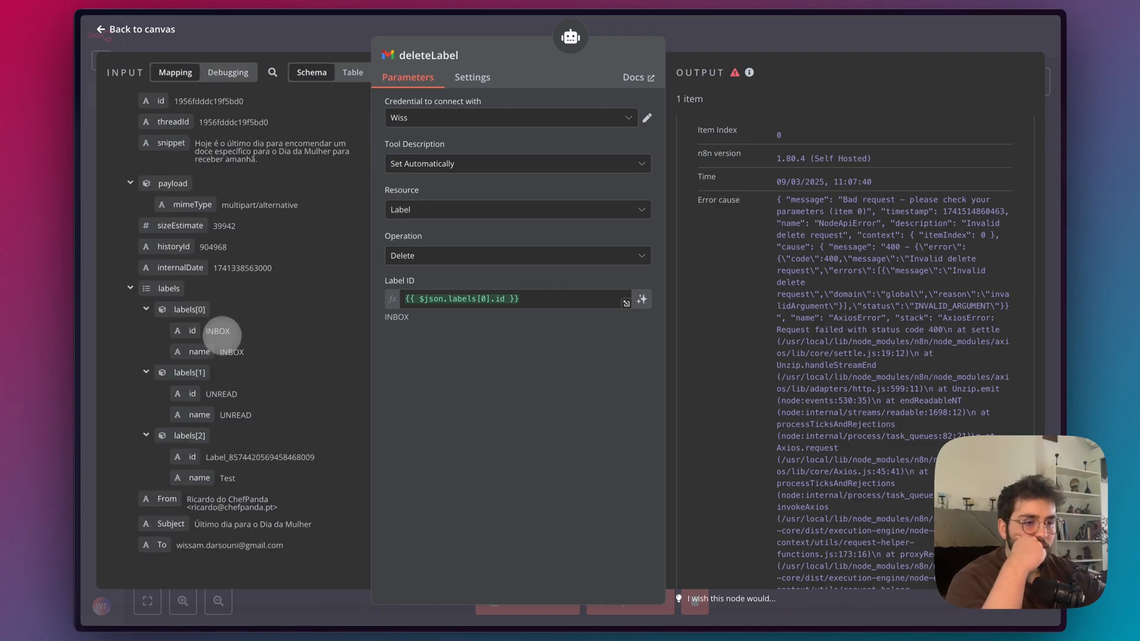
{"action": "double_click", "coordinate": [206, 457]}
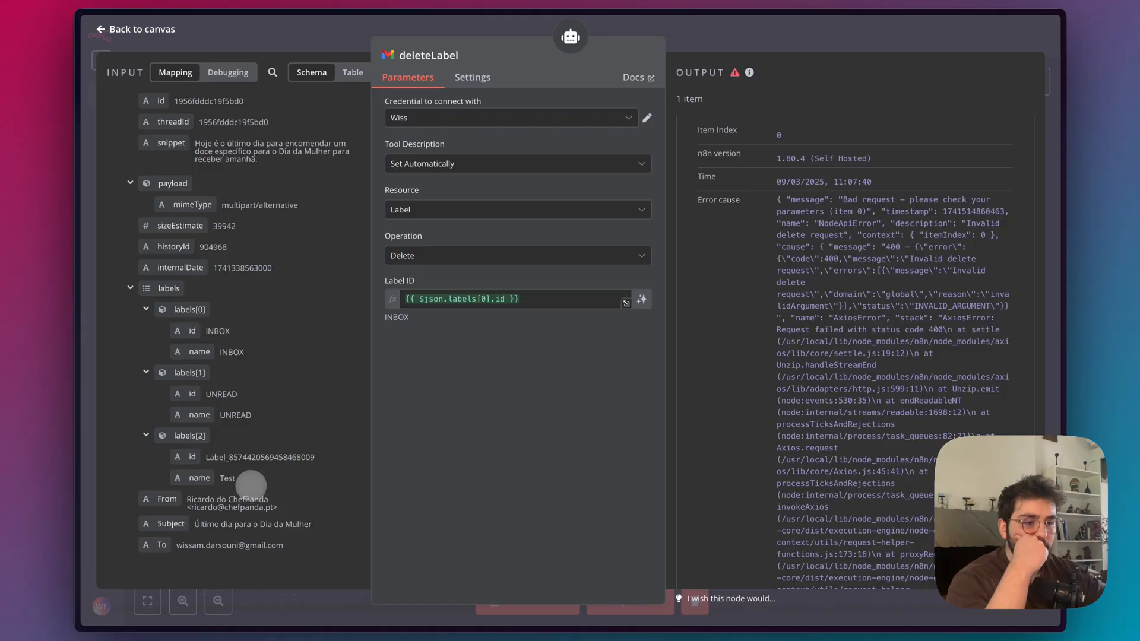
Examine the label IDs and names that the getLabelId node returned for the custom labels.
{"action": "key", "text": "Escape"}
{"action": "double_click", "coordinate": [705, 361]}
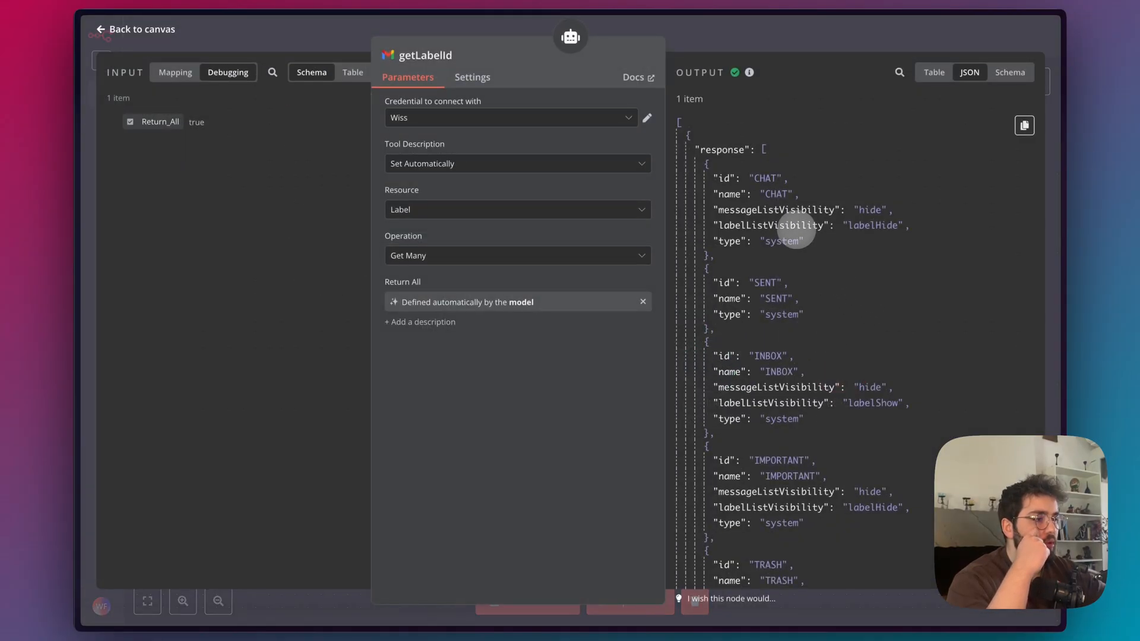
{"action": "scroll", "coordinate": [797, 233], "scroll_direction": "down", "scroll_amount": 5}
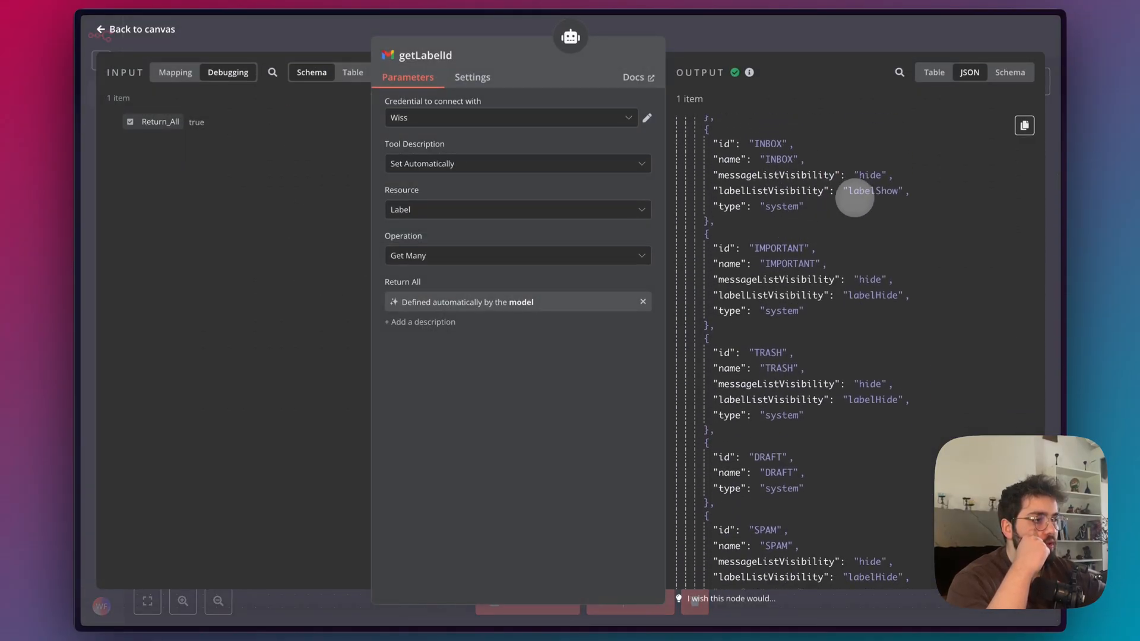
{"action": "scroll", "coordinate": [846, 206], "scroll_direction": "down", "scroll_amount": 8}
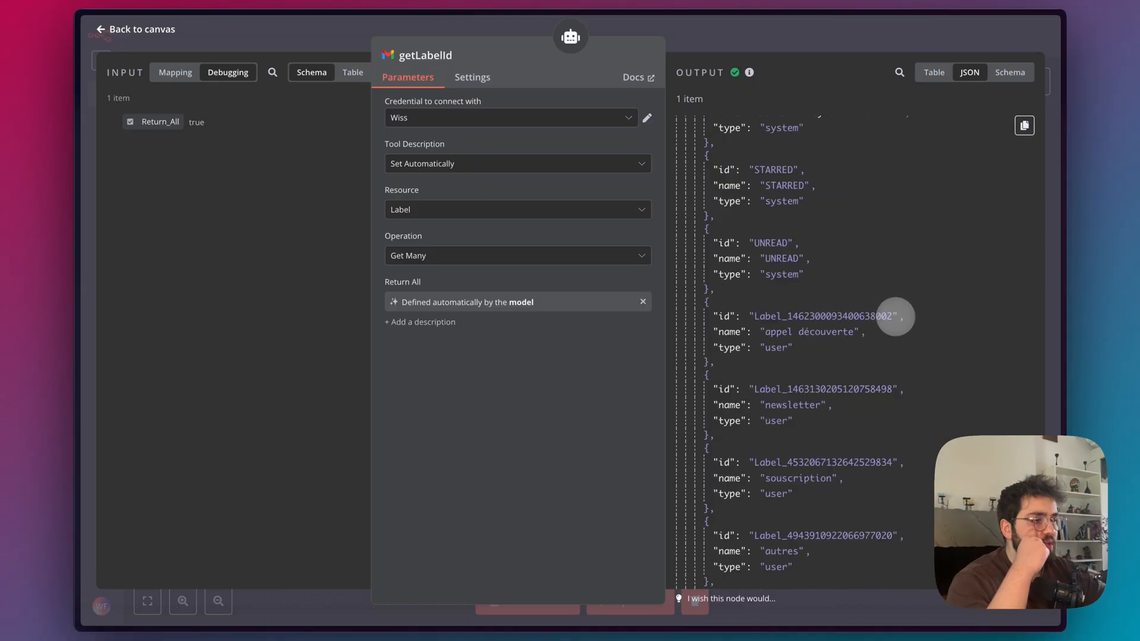
{"action": "left_click_drag", "start_coordinate": [893, 315], "coordinate": [787, 316]}
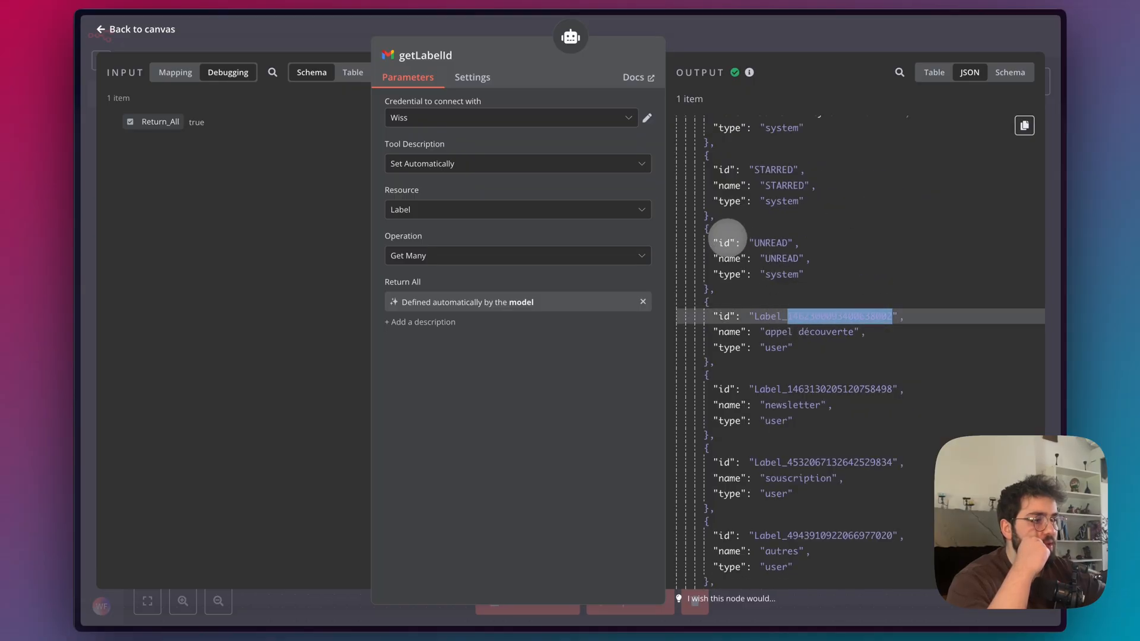
Let the model define the deleteLabel node's Label ID automatically, and close the node.
{"action": "scroll", "coordinate": [727, 237], "scroll_direction": "up", "scroll_amount": 4}
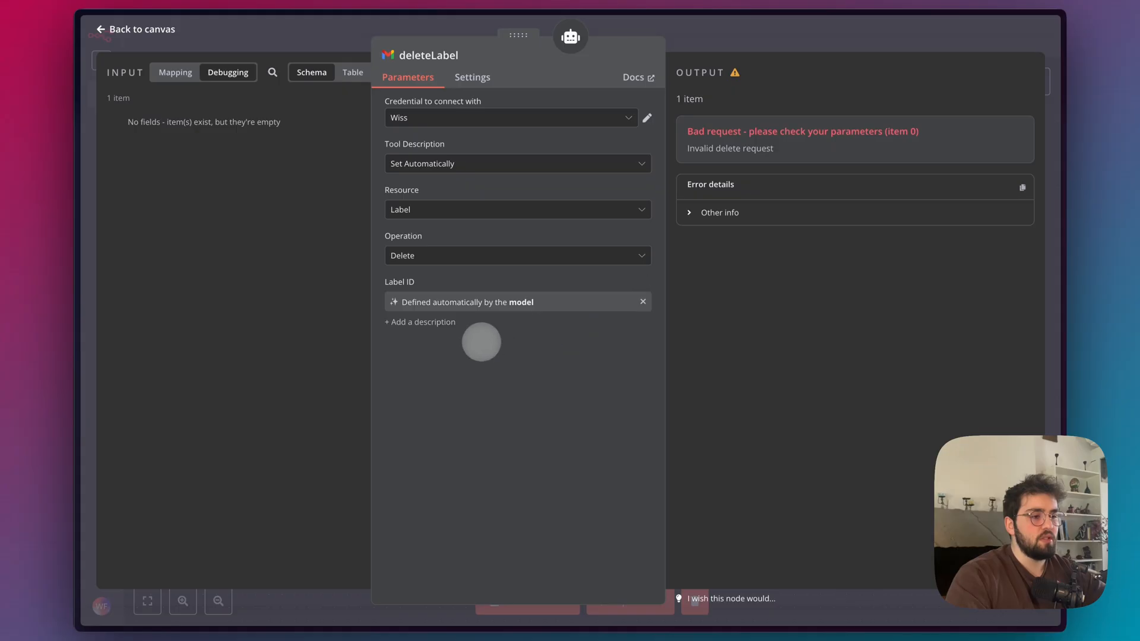
{"action": "left_click", "coordinate": [818, 26]}
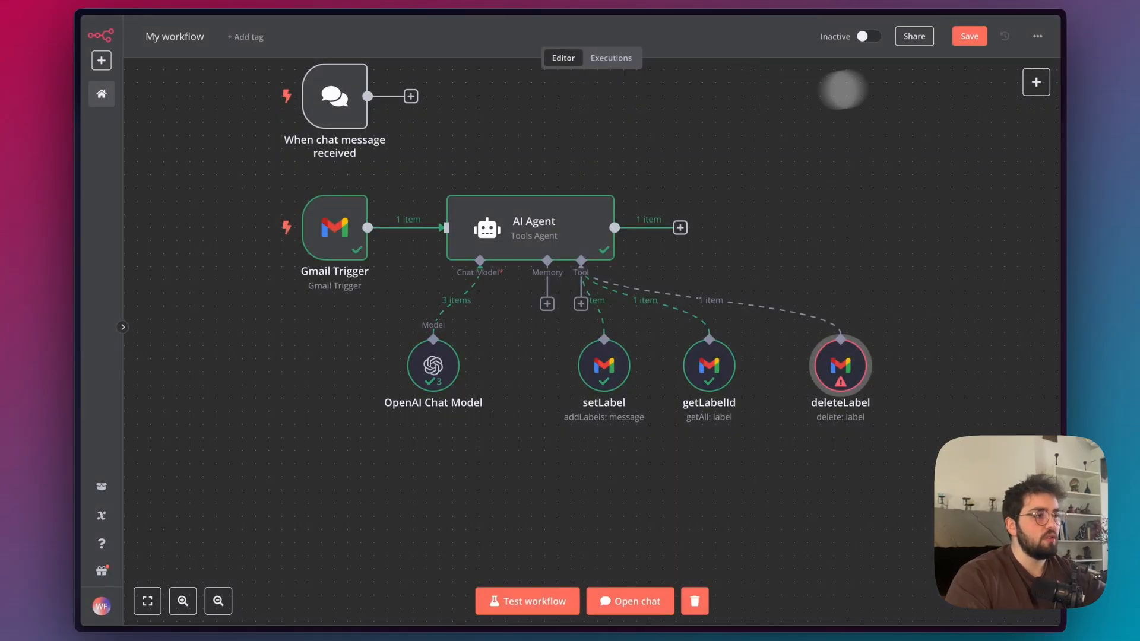
Check the Test emails' labels in Gmail, and return to n8n to save and test the updated workflow.
{"action": "mouse_move", "coordinate": [136, 109]}
{"action": "left_click", "coordinate": [115, 87]}
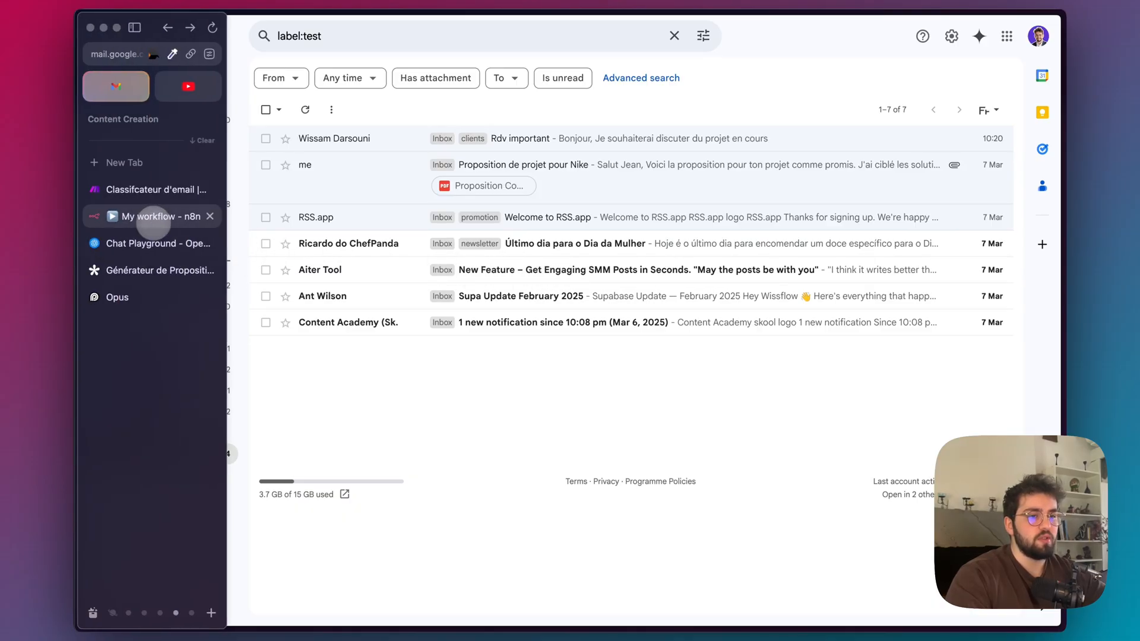
{"action": "left_click", "coordinate": [150, 218]}
{"action": "scroll", "coordinate": [532, 480], "scroll_direction": "down", "scroll_amount": 3}
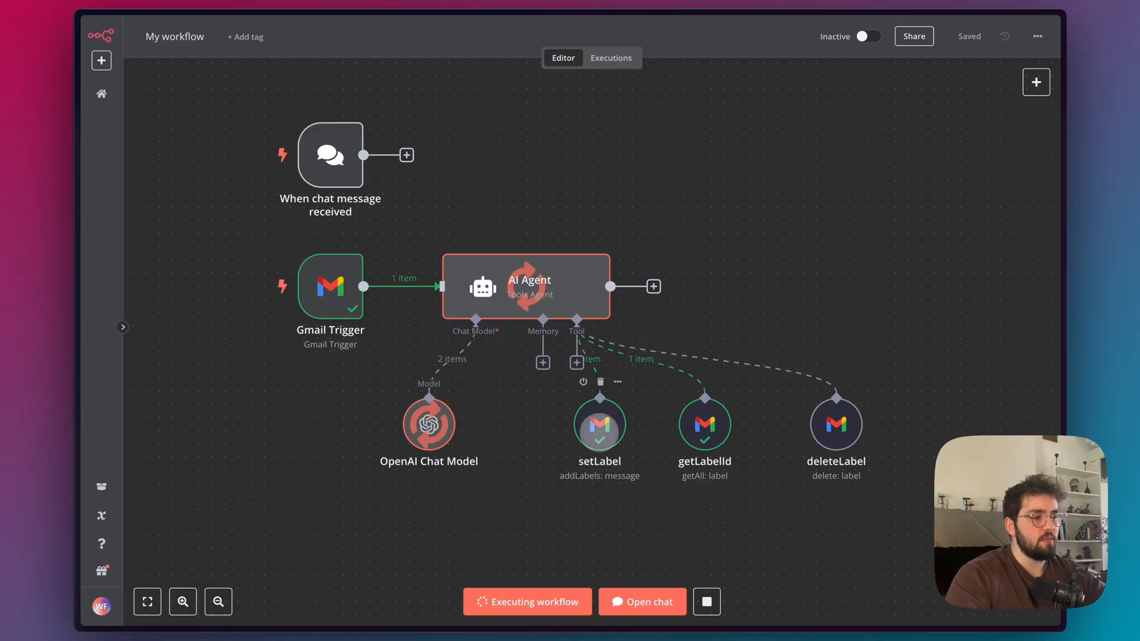
In Gmail, remove the autres label from the "Último dia para o Dia da Mulher" email and mark it as read.
{"action": "mouse_move", "coordinate": [102, 191]}
{"action": "left_click", "coordinate": [119, 89]}
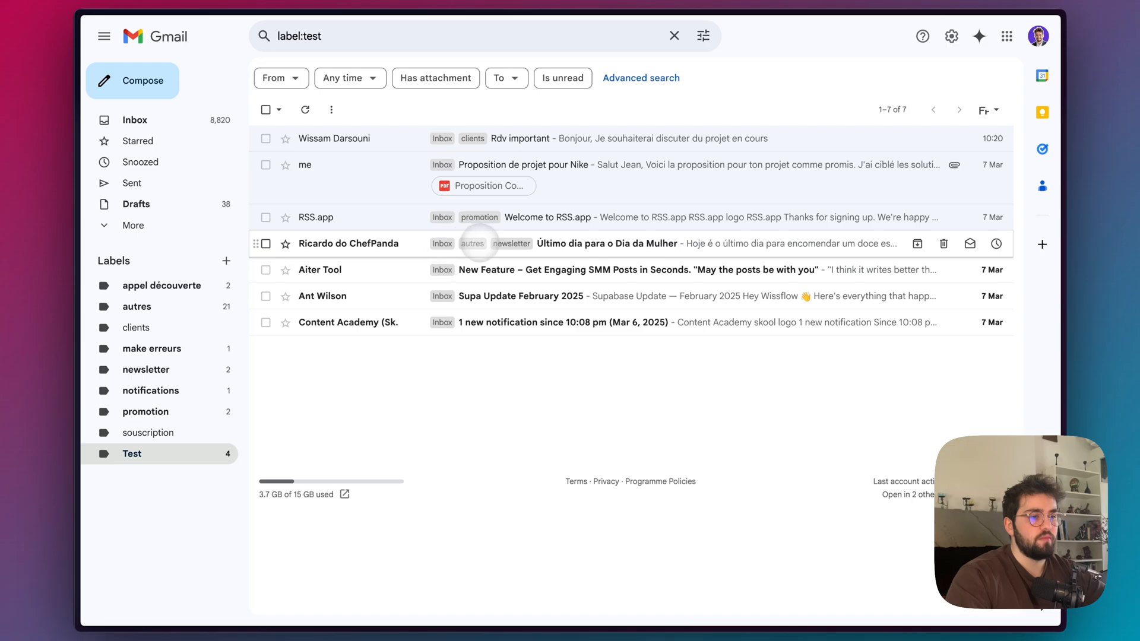
{"action": "right_click", "coordinate": [471, 241]}
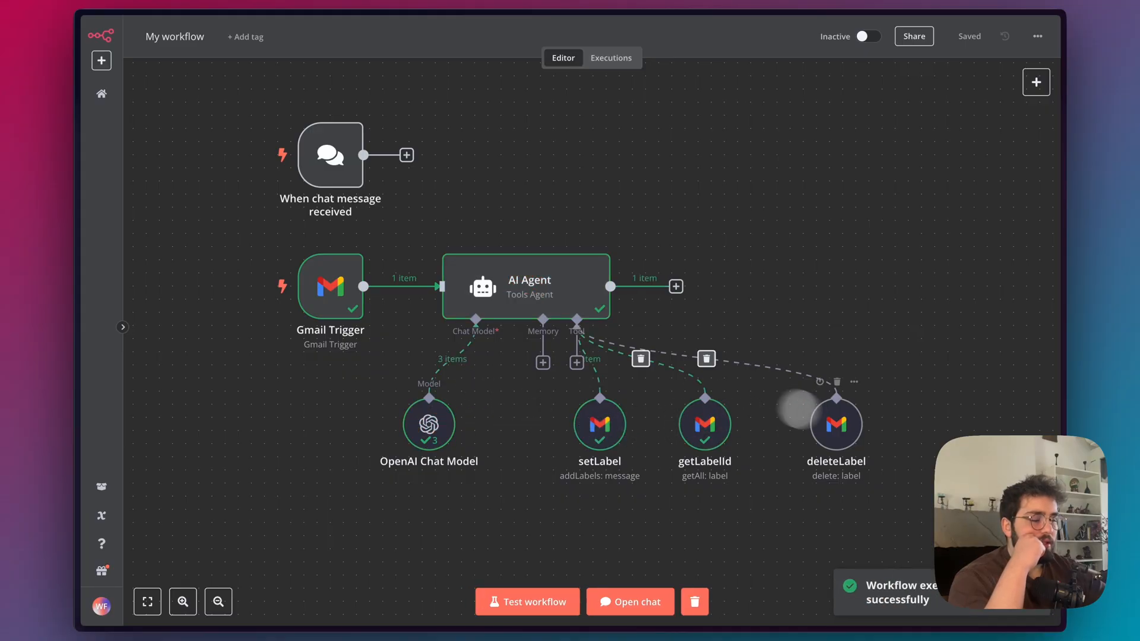
Test the n8n workflow with the next unread email, and reload the Test emails in Gmail to check its label.
{"action": "mouse_move", "coordinate": [77, 280]}
{"action": "left_click", "coordinate": [114, 86]}
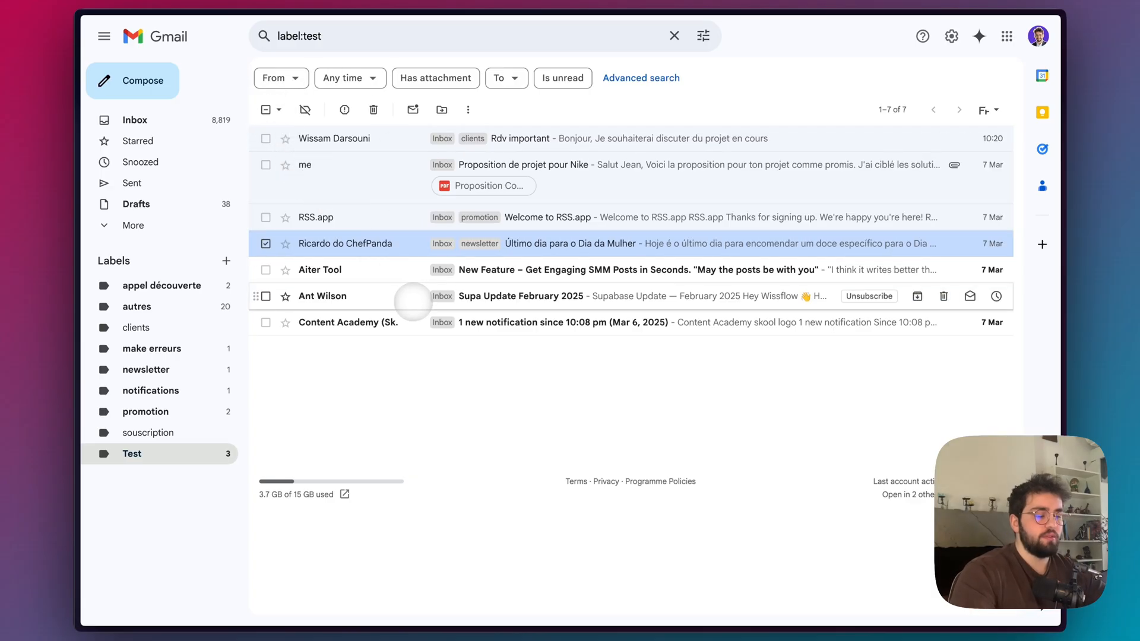
{"action": "key", "text": "super+r"}
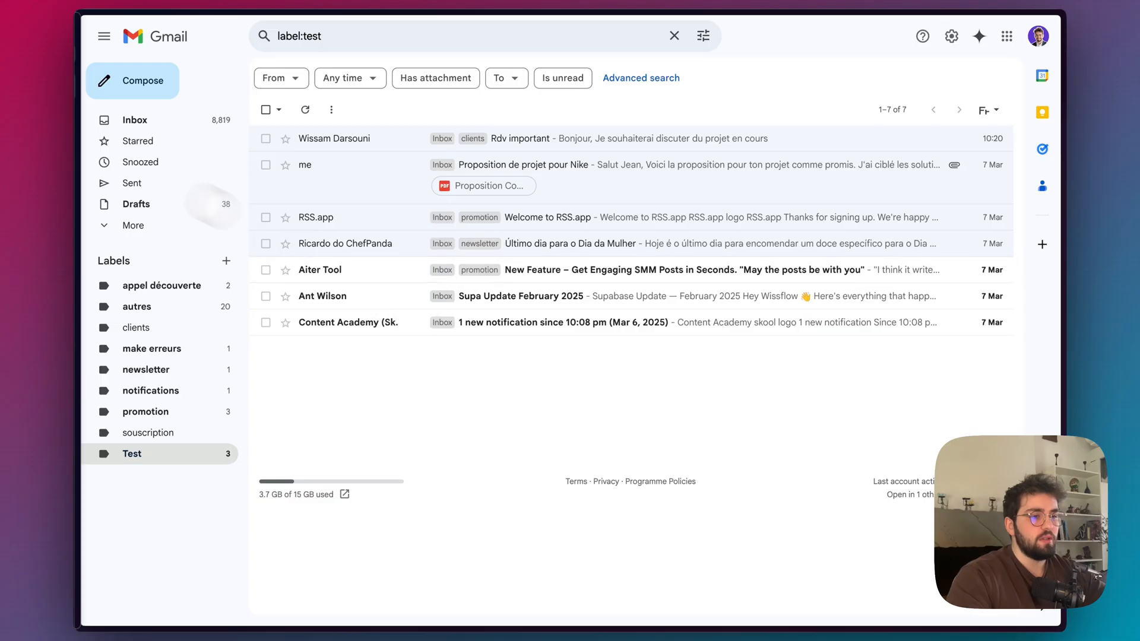
Back in n8n, reword the AI Agent's fourth prompt step as "Call `deleteLabel` if the email isn't client related".
{"action": "mouse_move", "coordinate": [80, 202]}
{"action": "left_click", "coordinate": [132, 215]}
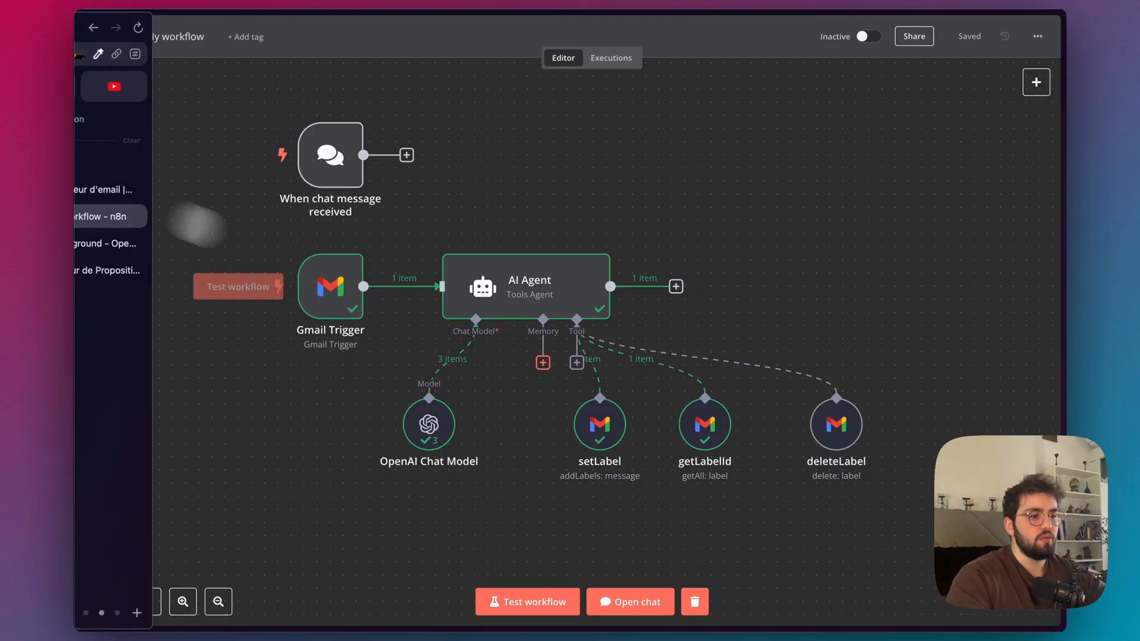
{"action": "double_click", "coordinate": [520, 271]}
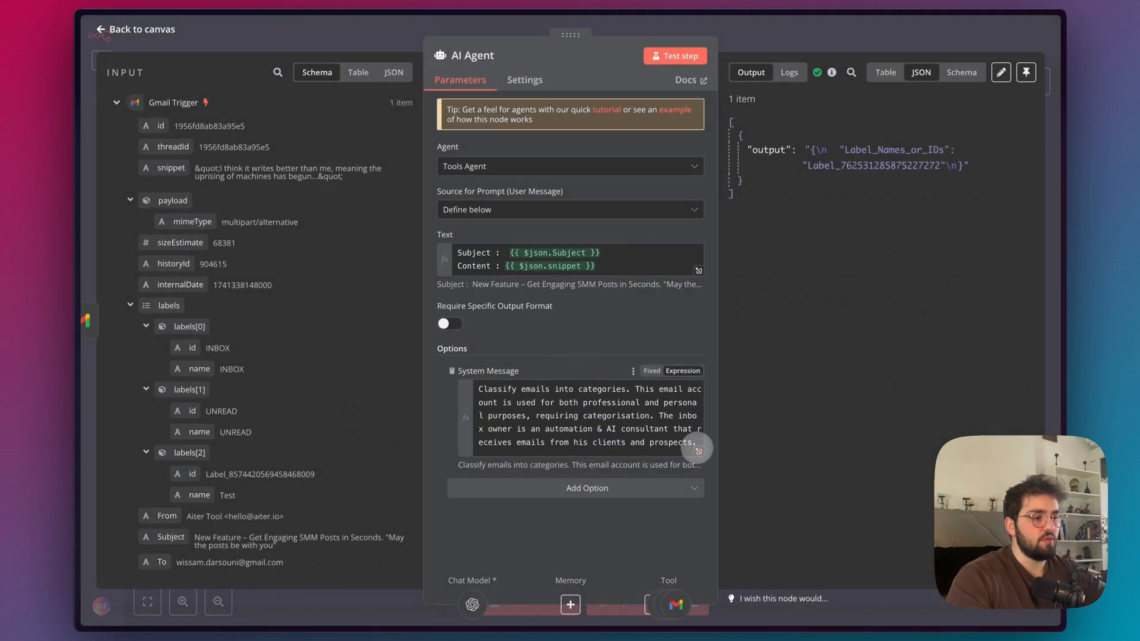
{"action": "left_click", "coordinate": [698, 447]}
{"action": "type", "text": "client related"}
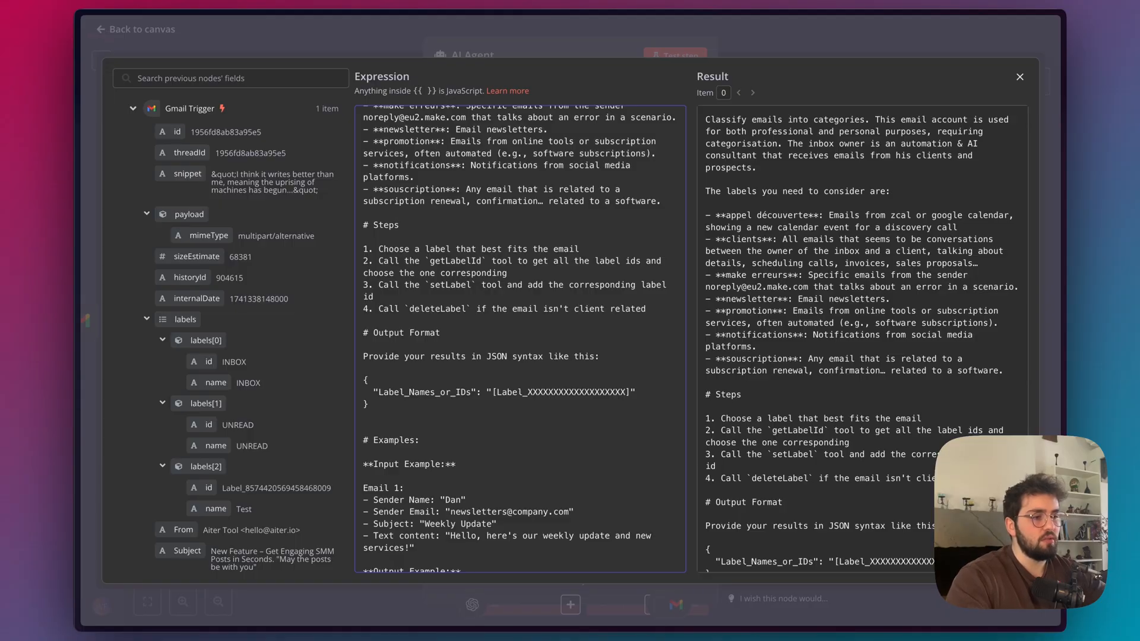
Add the prompt note "Don't forget to call the `deleteLabel` tool if the email isn't about a client", add "tool" to step 4, and save the workflow.
{"action": "scroll", "coordinate": [557, 310], "scroll_direction": "down", "scroll_amount": 4}
{"action": "key", "text": "Return"}
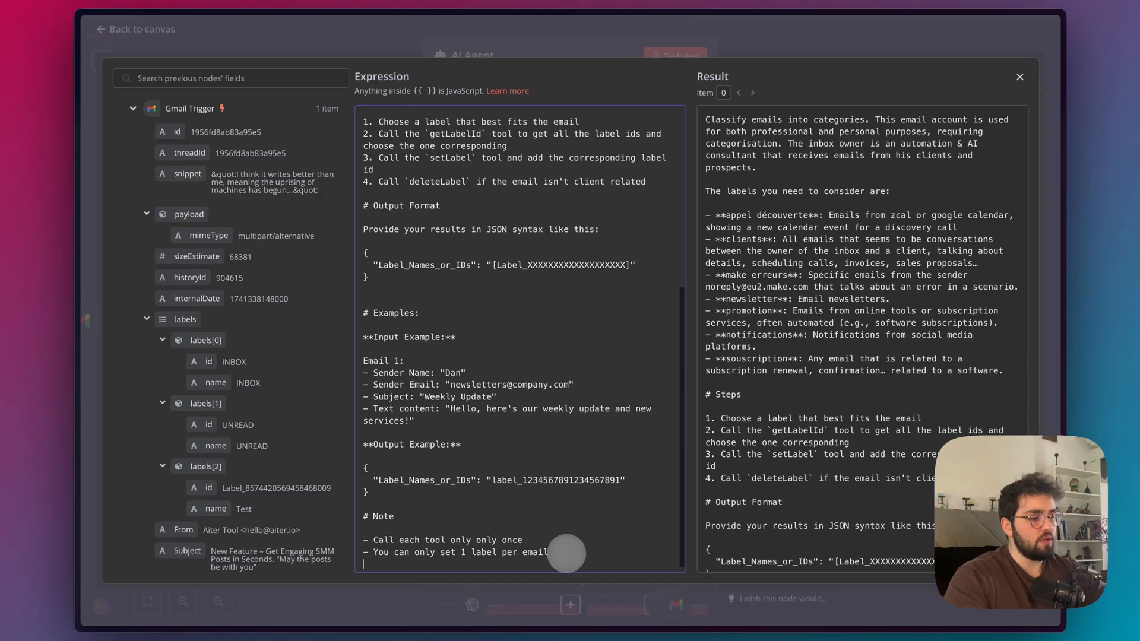
{"action": "left_click", "coordinate": [467, 182]}
{"action": "type", "text": "tool"}
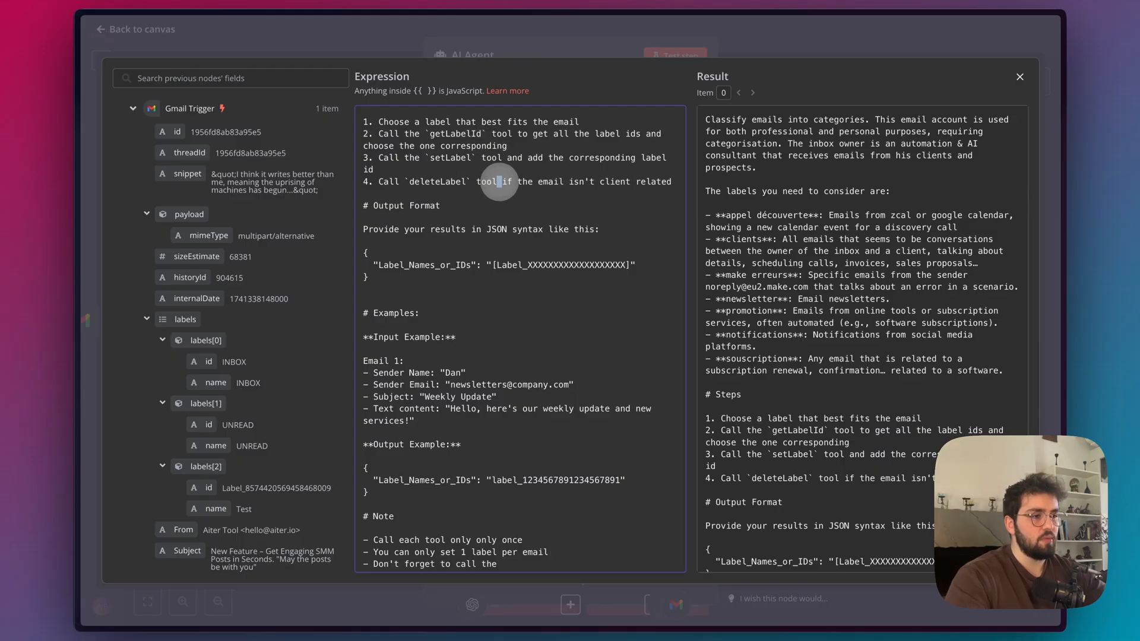
{"action": "scroll", "coordinate": [409, 182], "scroll_direction": "down", "scroll_amount": 1}
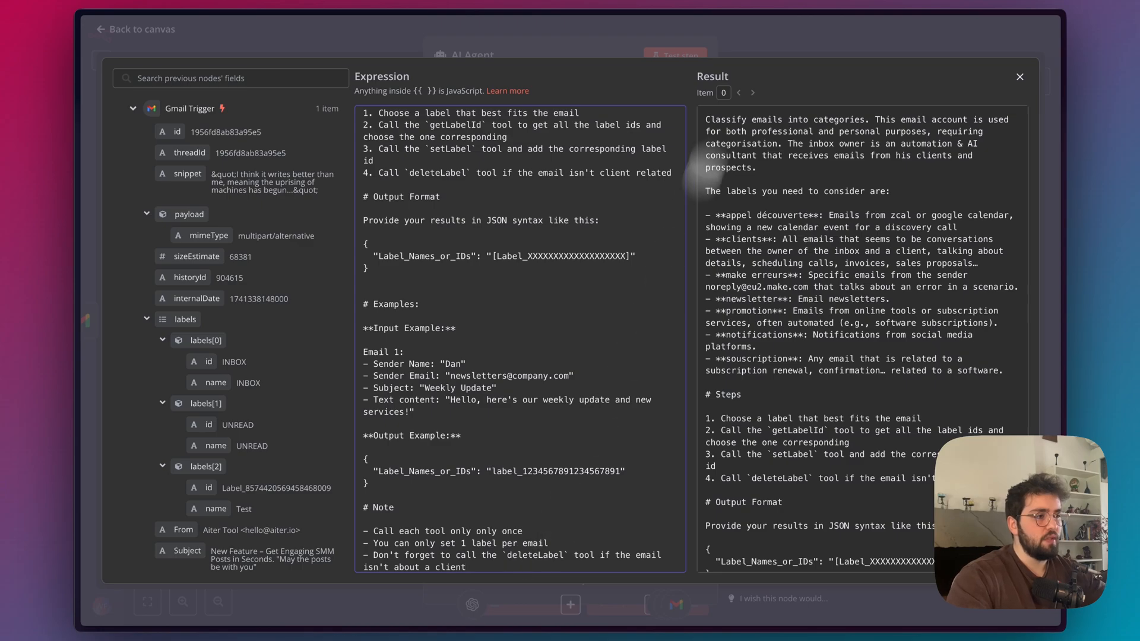
{"action": "left_click", "coordinate": [764, 36]}
{"action": "left_click", "coordinate": [765, 36]}
{"action": "left_click", "coordinate": [965, 35]}
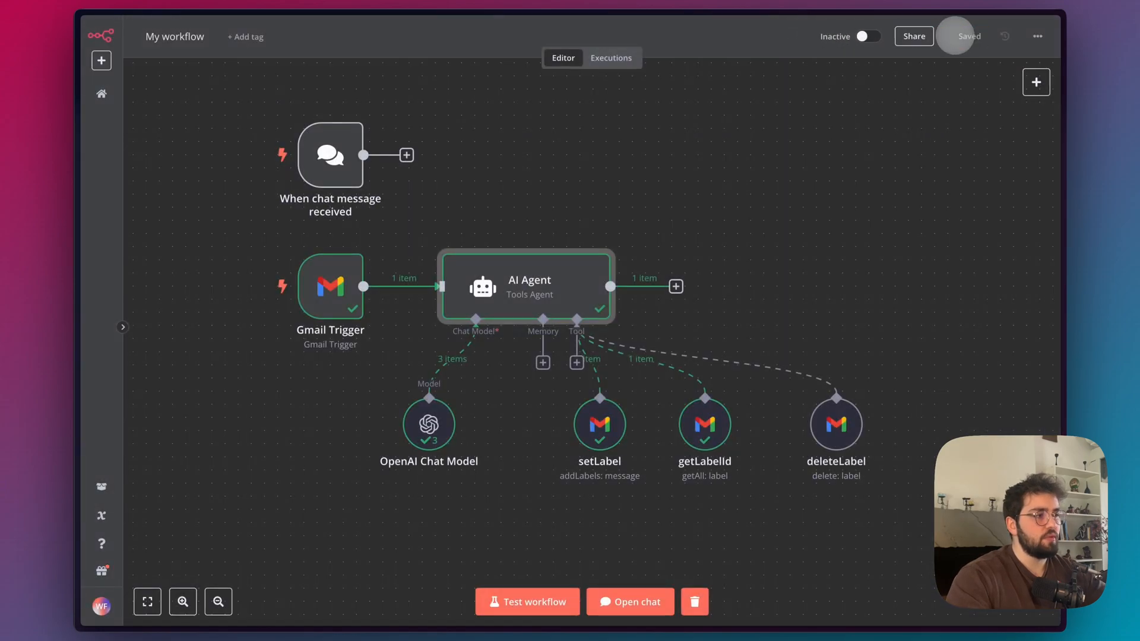
Mark the Aiter Tool email as read in Gmail and test the workflow again in n8n.
{"action": "mouse_move", "coordinate": [97, 70]}
{"action": "left_click", "coordinate": [114, 86]}
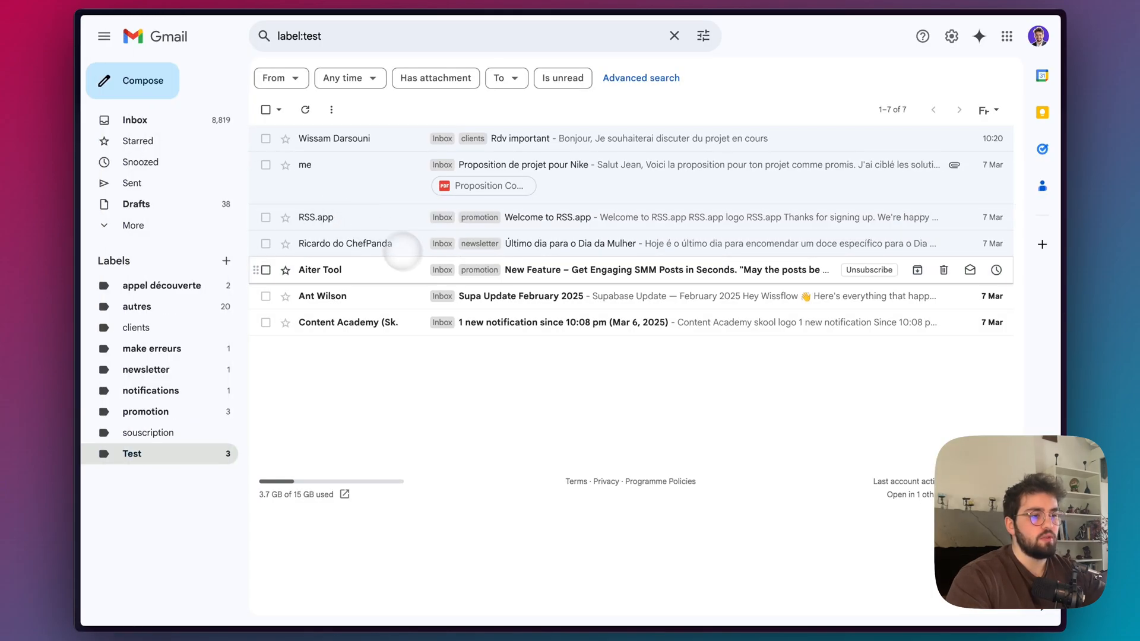
{"action": "mouse_move", "coordinate": [92, 146]}
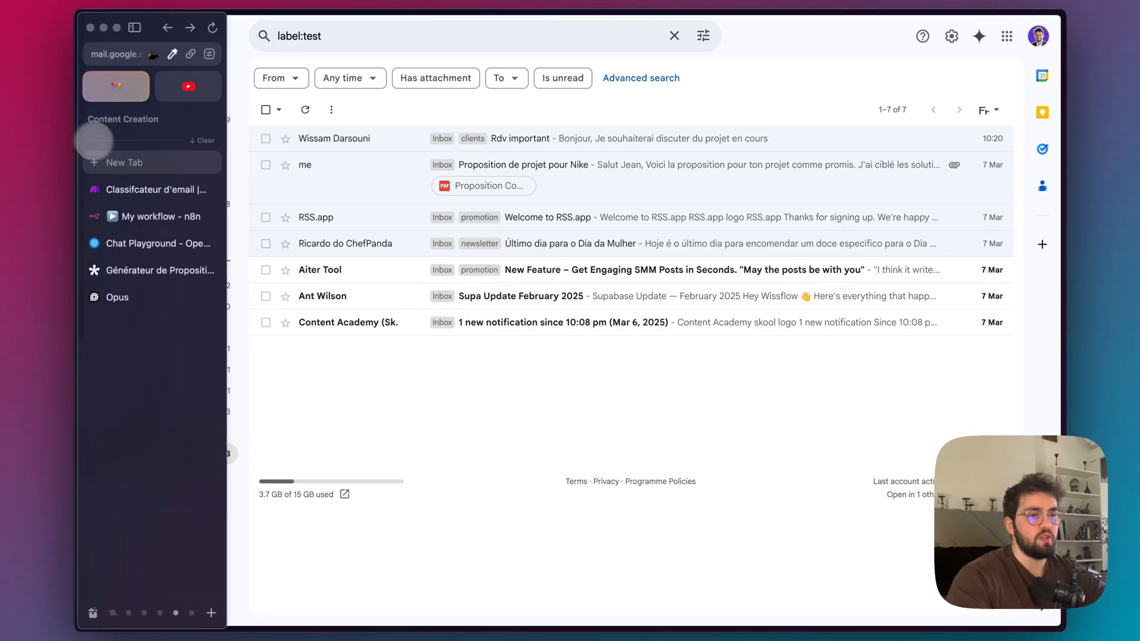
{"action": "left_click", "coordinate": [137, 214]}
{"action": "left_click", "coordinate": [522, 600]}
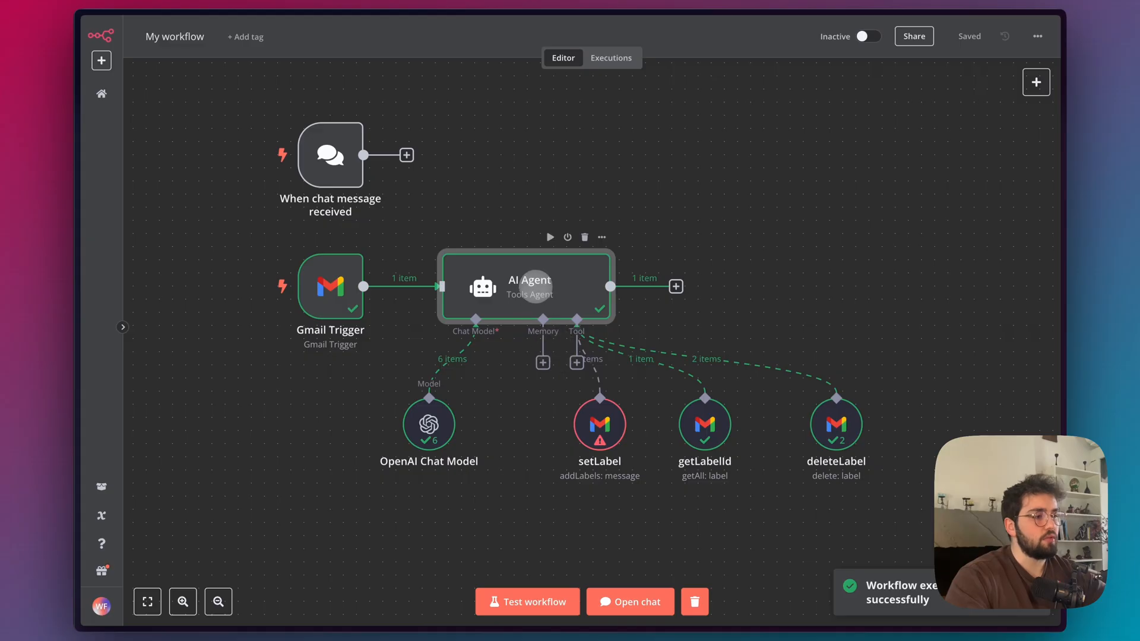
Examine the AI Agent's output, and reload the Test emails in Gmail to check their labels.
{"action": "double_click", "coordinate": [534, 287]}
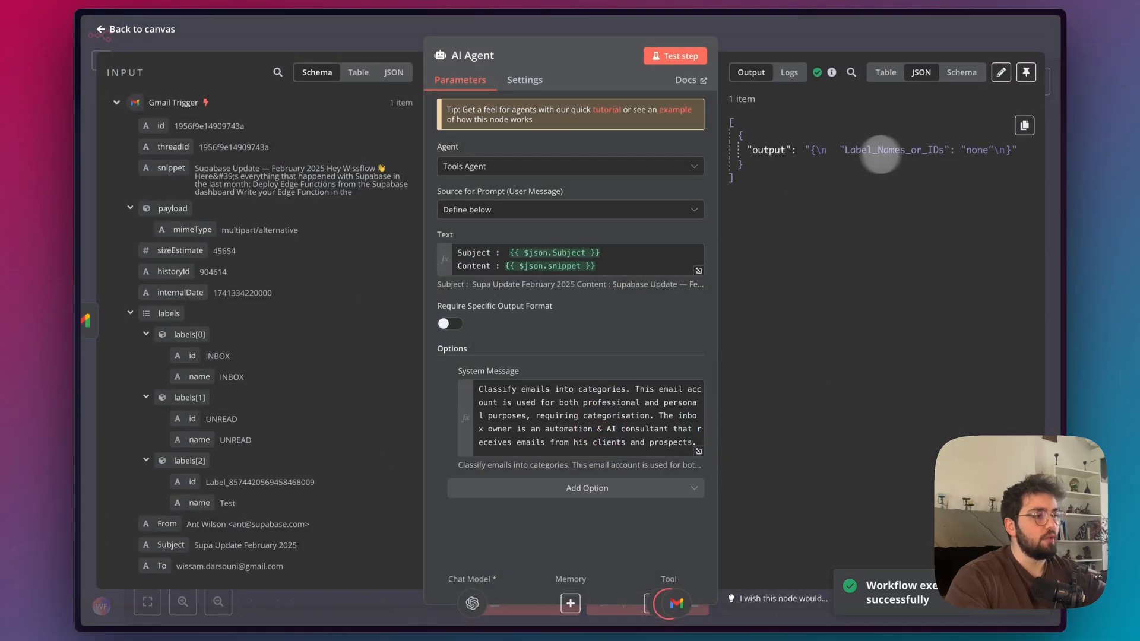
{"action": "left_click", "coordinate": [736, 30]}
{"action": "mouse_move", "coordinate": [92, 110]}
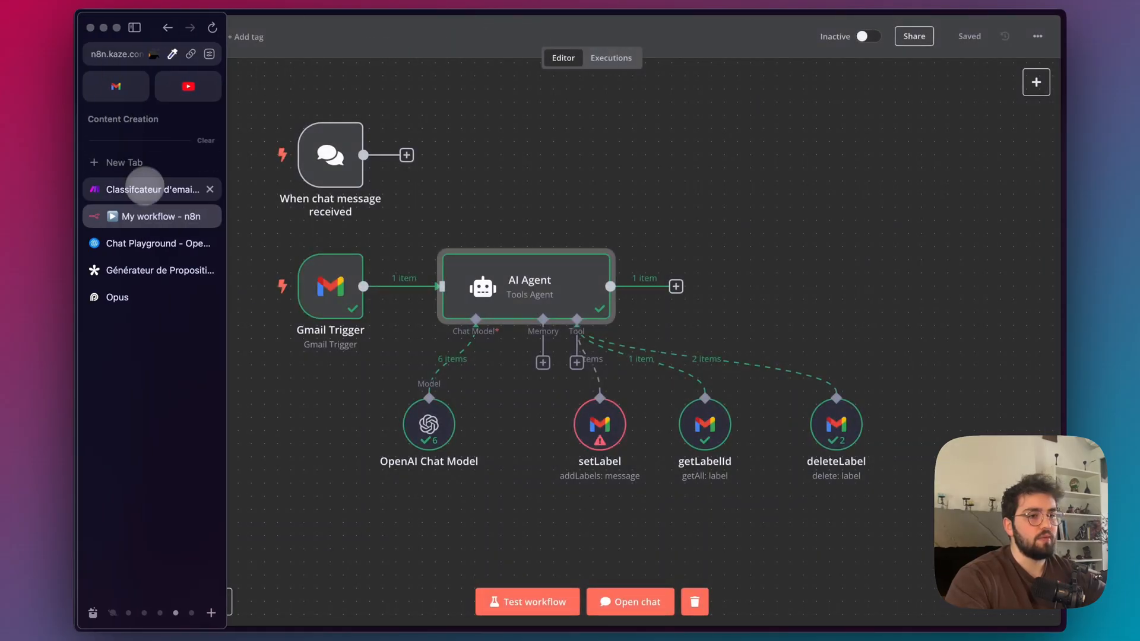
{"action": "left_click", "coordinate": [119, 89]}
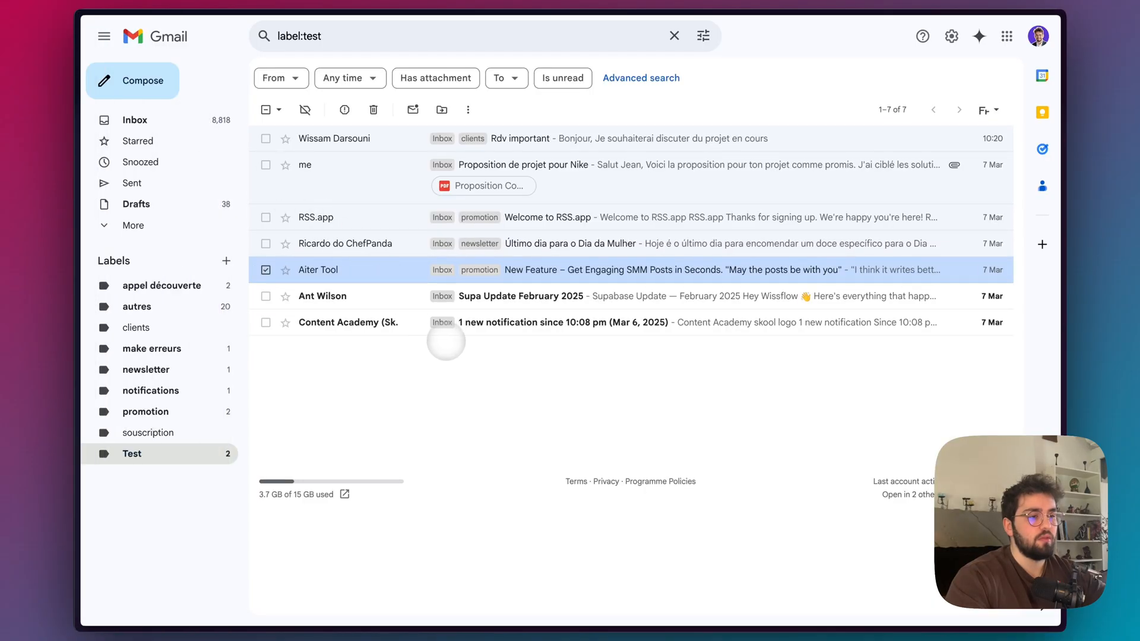
{"action": "key", "text": "super+r"}
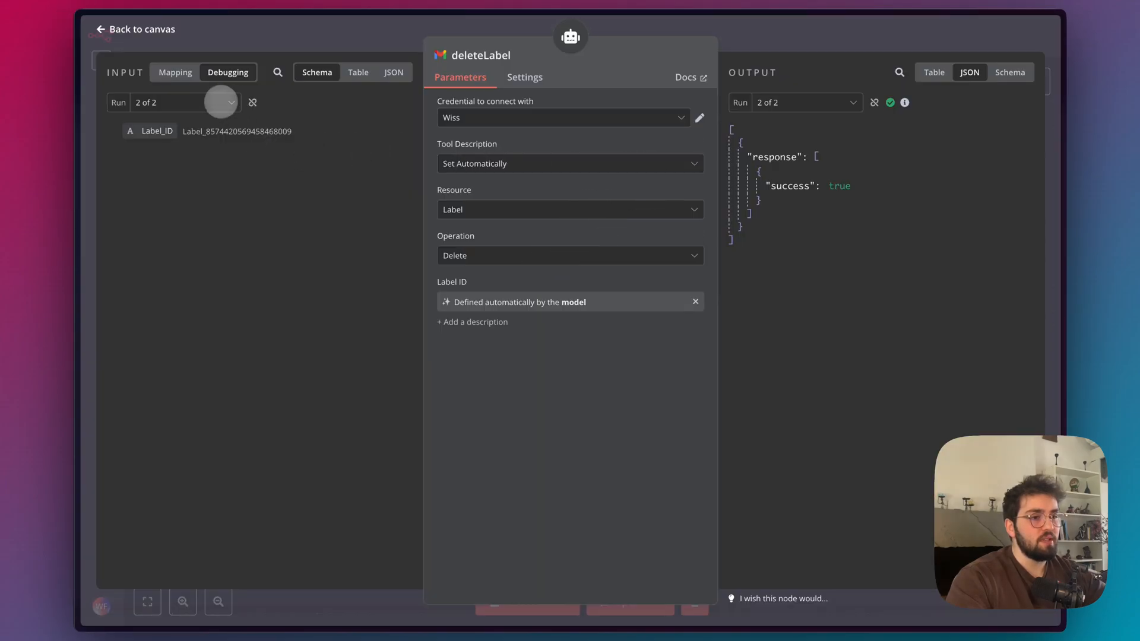
Inspect the label ID passed to the deleteLabel tool in n8n for its individual runs.
{"action": "left_click", "coordinate": [174, 133]}
{"action": "left_click", "coordinate": [206, 113]}
{"action": "left_click", "coordinate": [196, 153]}
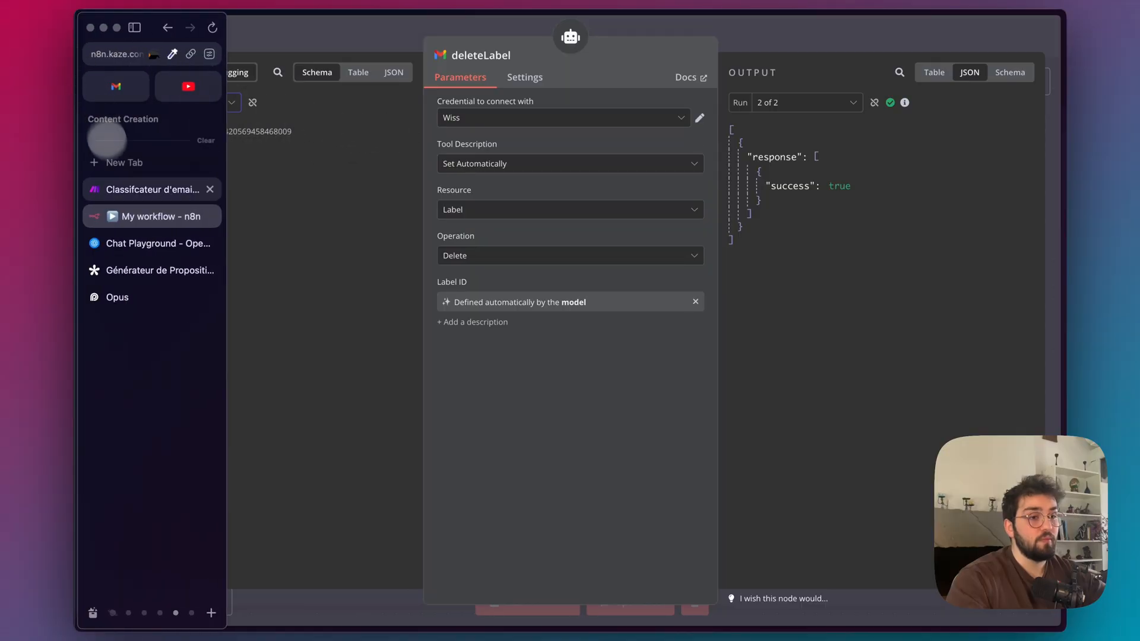
In Gmail, create a new label named "test" and move several inbox emails to it.
{"action": "left_click", "coordinate": [116, 86]}
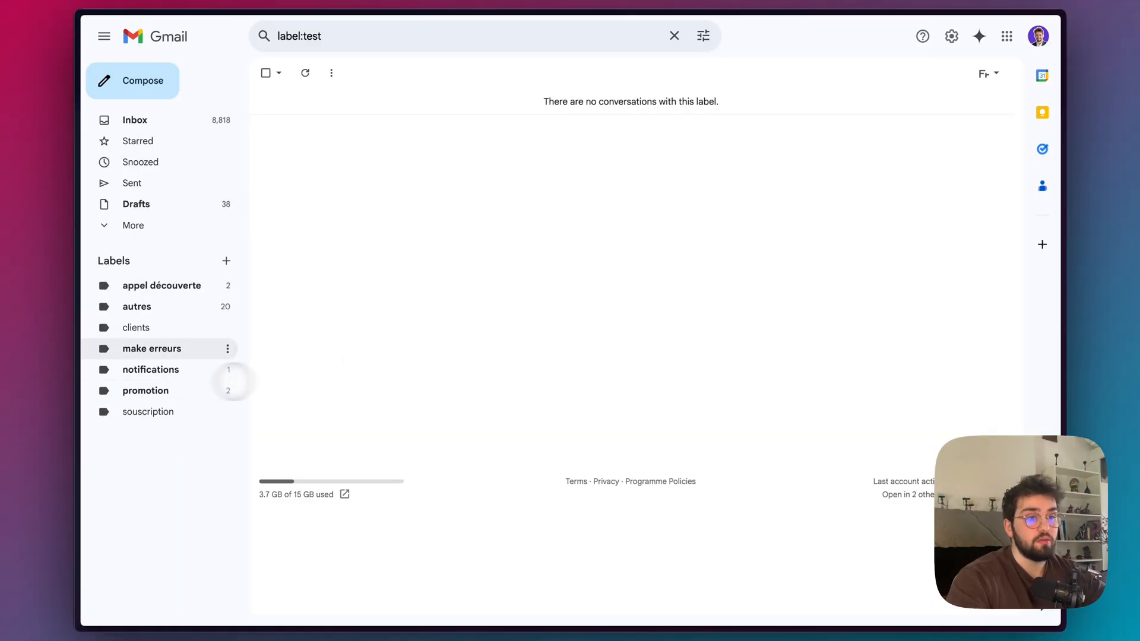
{"action": "left_click", "coordinate": [226, 261]}
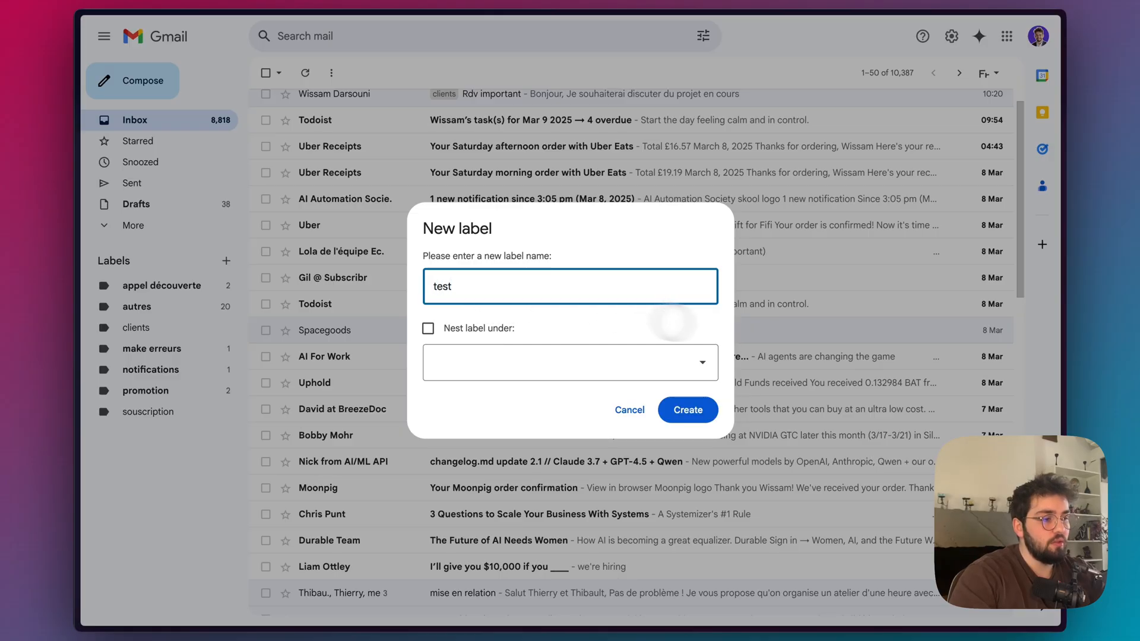
{"action": "left_click", "coordinate": [688, 409]}
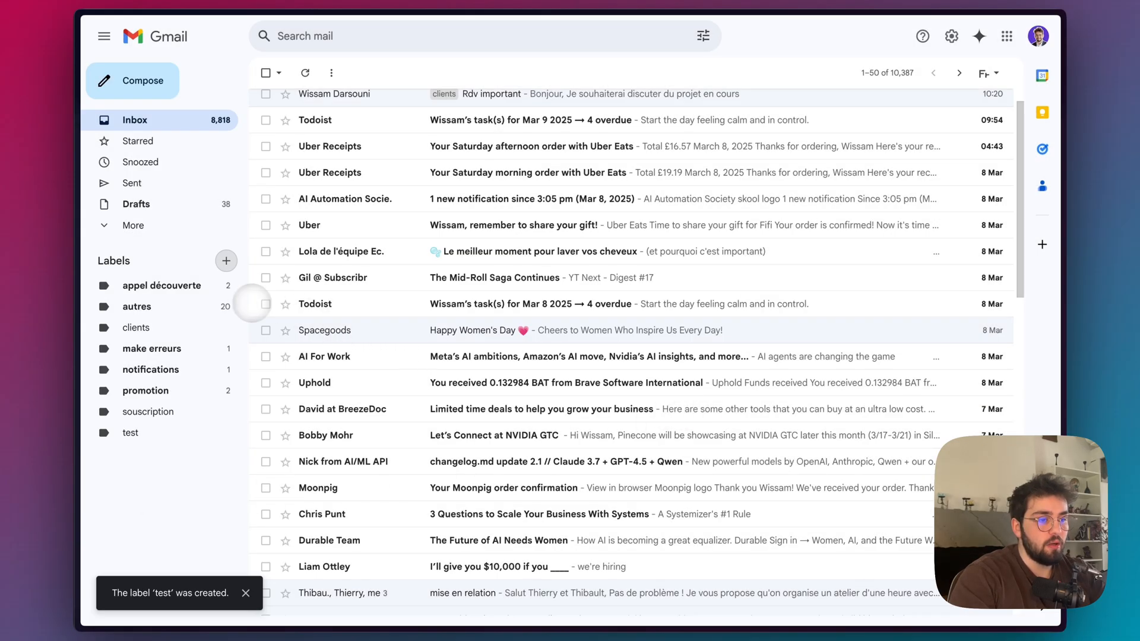
{"action": "left_click_drag", "start_coordinate": [341, 382], "coordinate": [136, 432]}
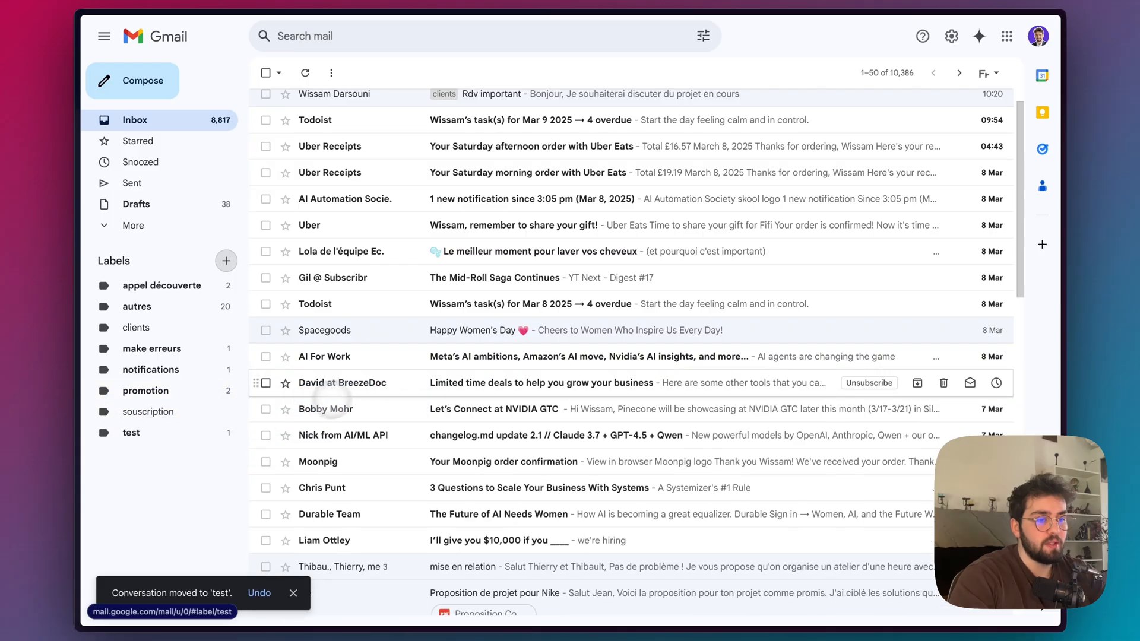
{"action": "left_click_drag", "start_coordinate": [414, 127], "coordinate": [149, 434]}
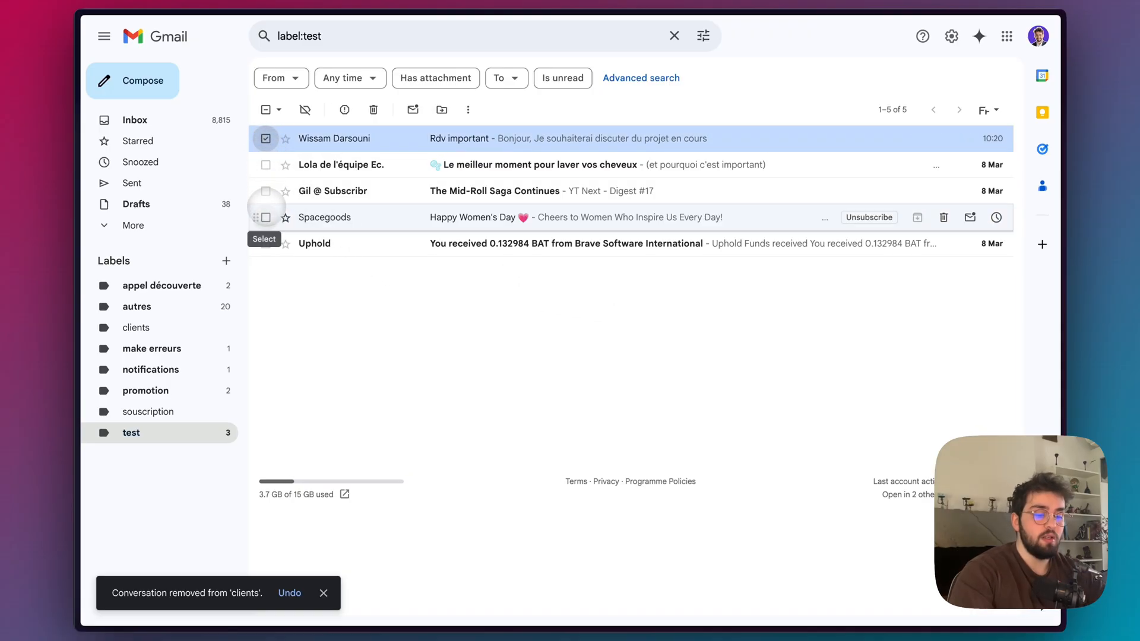
Select all emails under the test label and move them back to the inbox while keeping the label.
{"action": "left_click", "coordinate": [265, 217], "text": "shift"}
{"action": "left_click", "coordinate": [266, 243]}
{"action": "right_click", "coordinate": [404, 138]}
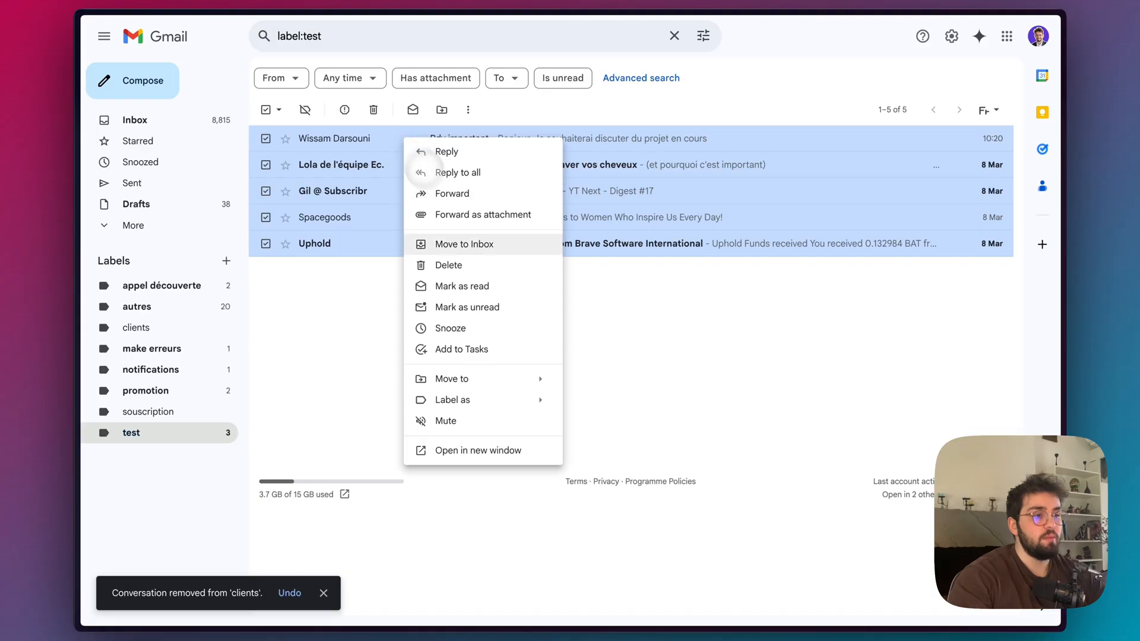
{"action": "left_click", "coordinate": [470, 248]}
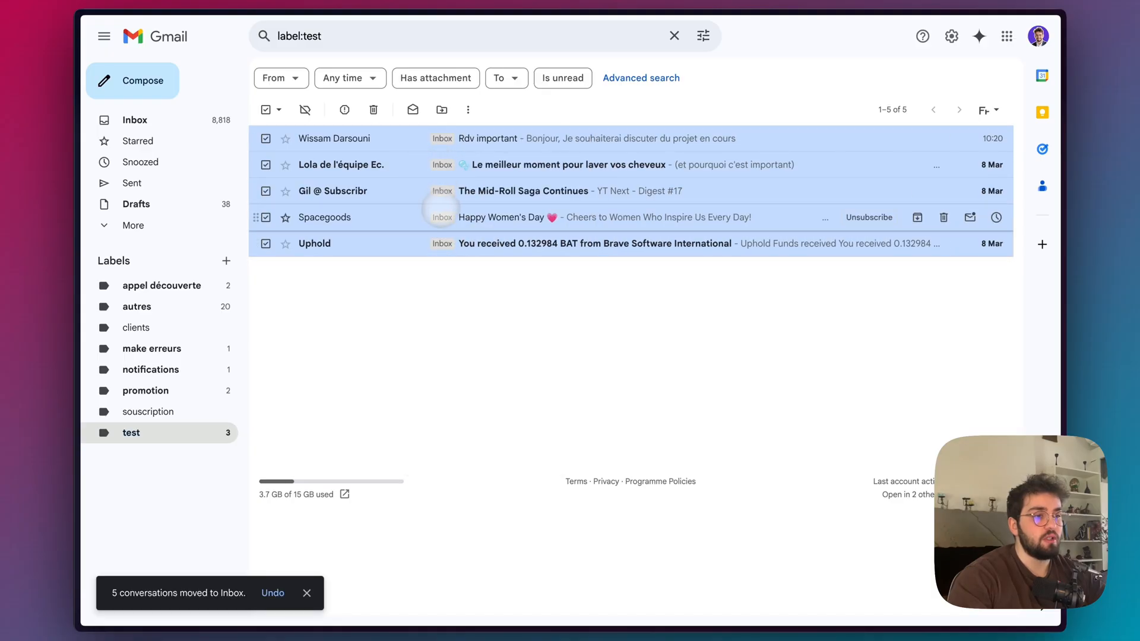
{"action": "right_click", "coordinate": [409, 171]}
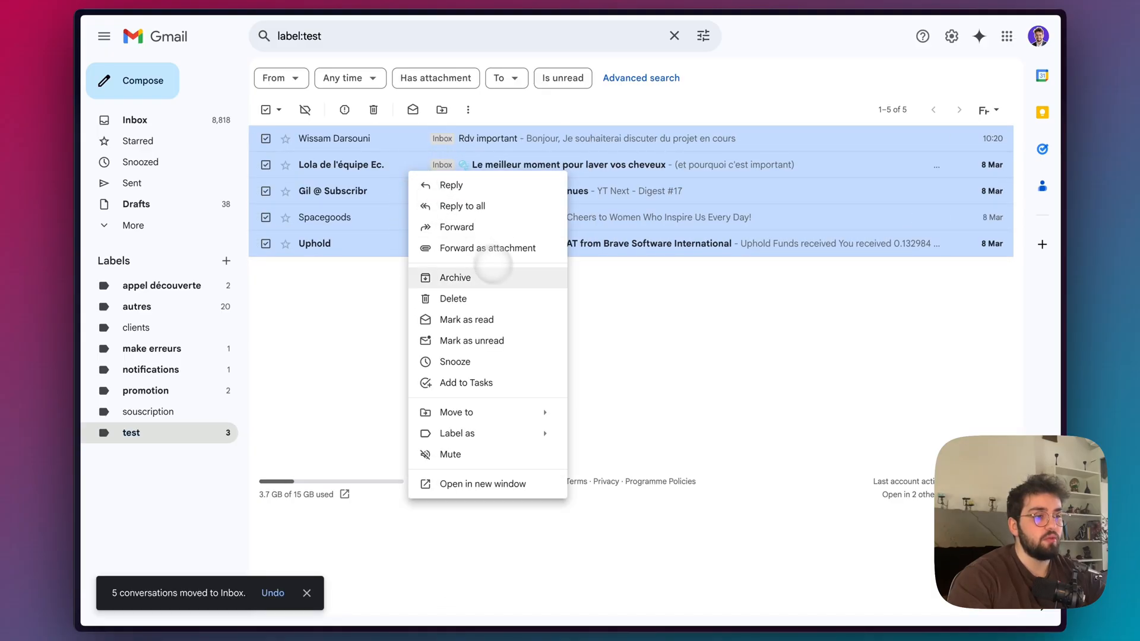
{"action": "left_click", "coordinate": [594, 292]}
In n8n, replace the model-defined Label ID of the deleteLabel tool with the expression {{ $json.labels[0].id }} from the Gmail Trigger.
{"action": "mouse_move", "coordinate": [91, 242]}
{"action": "left_click", "coordinate": [143, 190]}
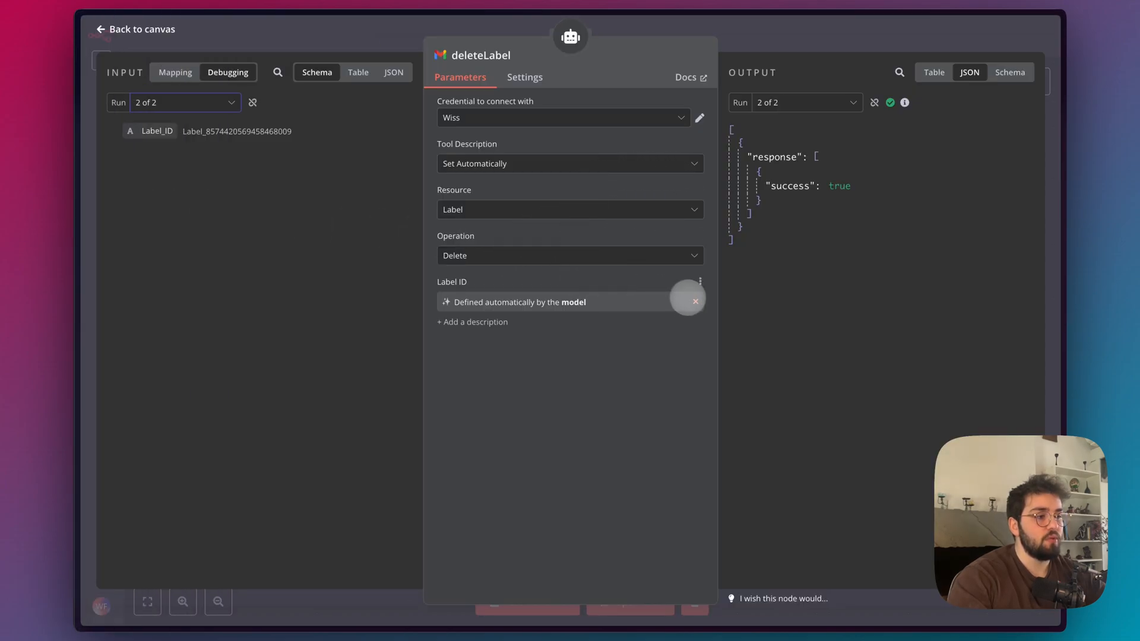
{"action": "left_click", "coordinate": [694, 300]}
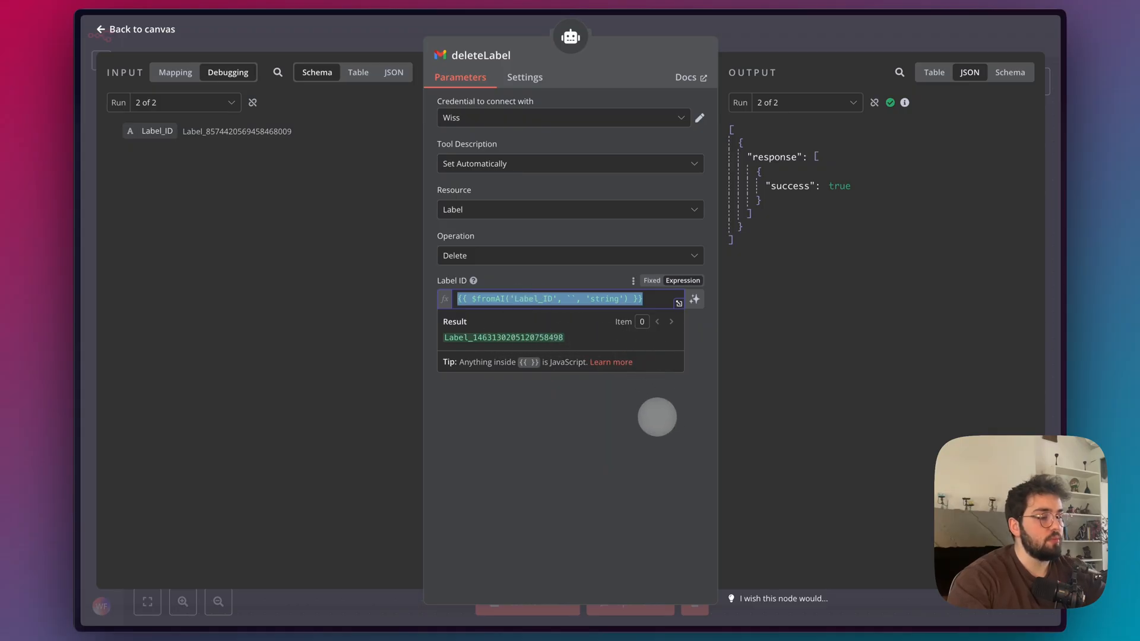
{"action": "key", "text": "BackSpace"}
{"action": "left_click_drag", "start_coordinate": [179, 355], "coordinate": [516, 303]}
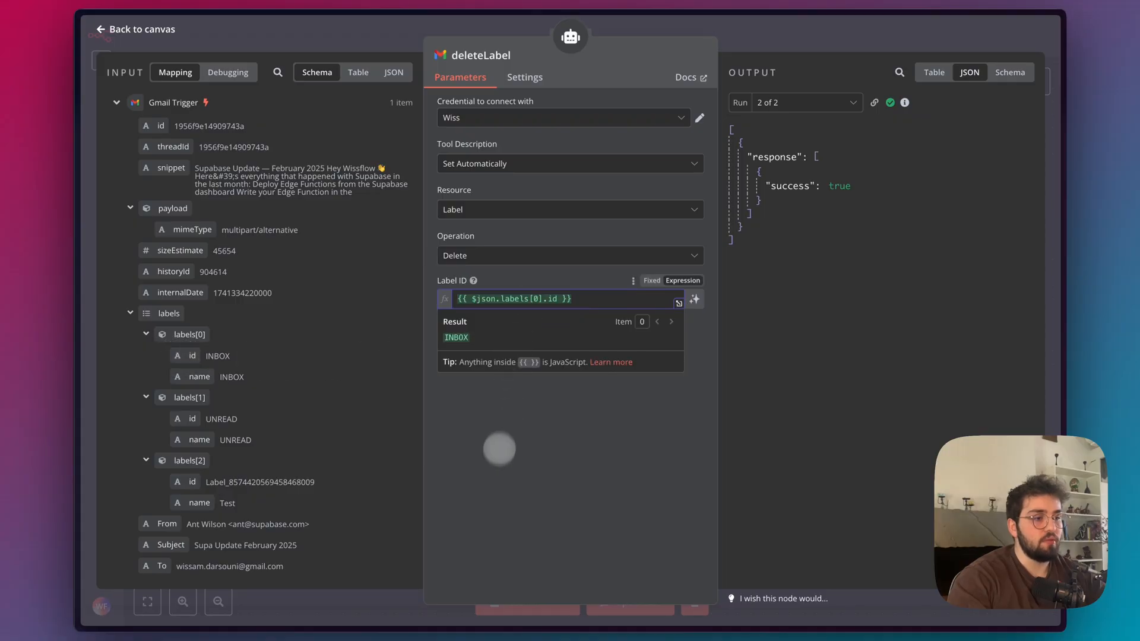
{"action": "left_click_drag", "start_coordinate": [479, 351], "coordinate": [390, 315]}
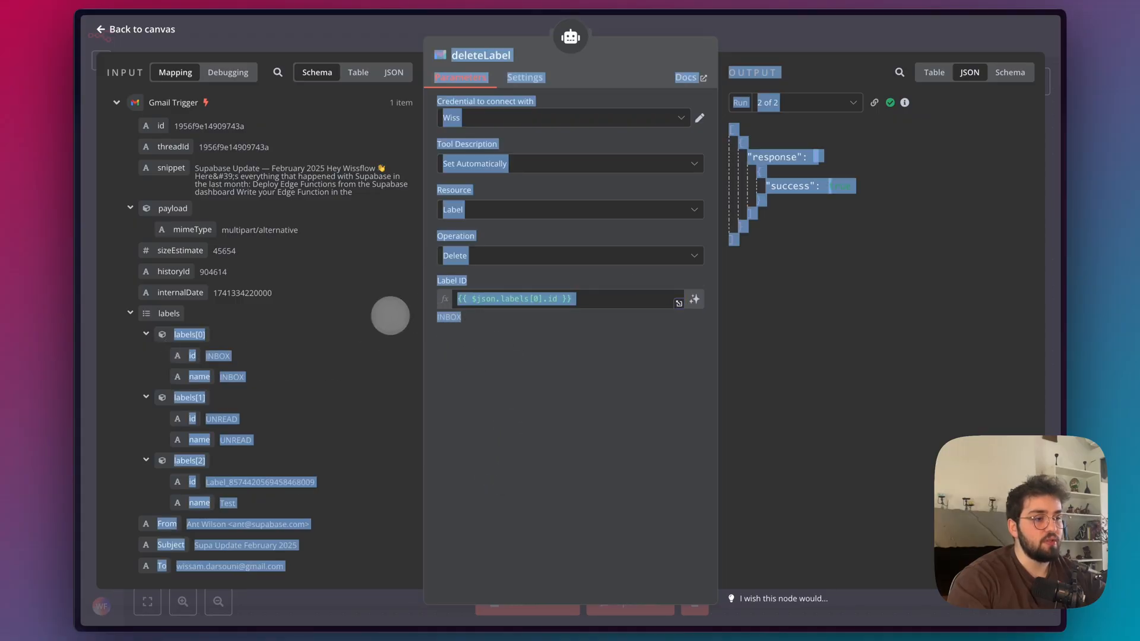
{"action": "left_click", "coordinate": [802, 50]}
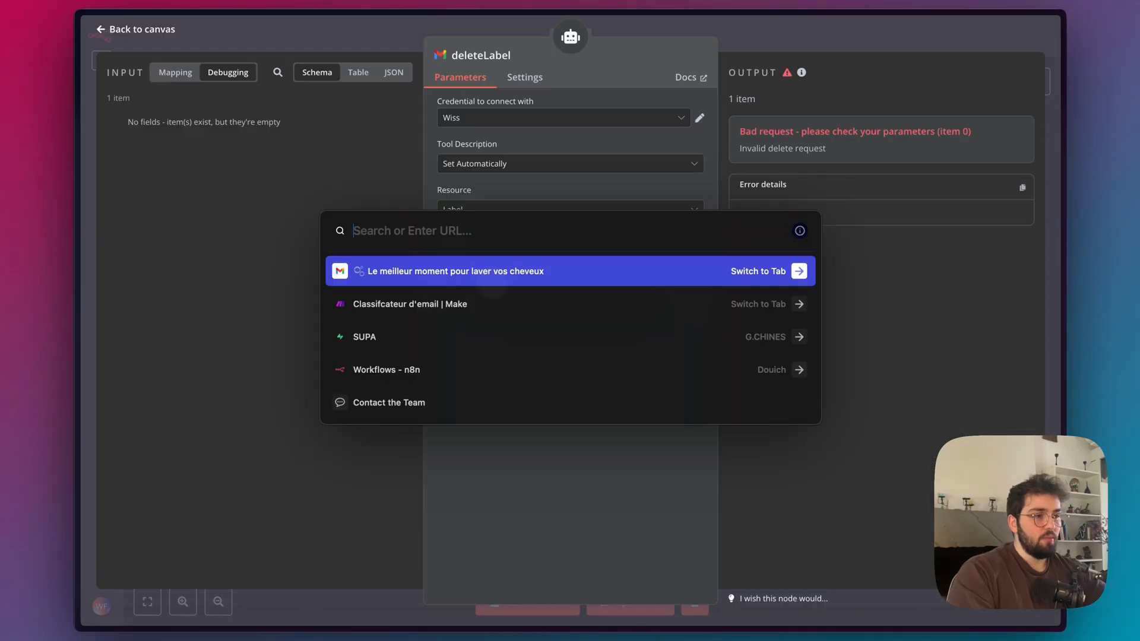
Ask Perplexity about "n8n delete INBOX label gmail tool ai agent not working" and read the suggested alternatives.
{"action": "type", "text": "perplexity.ai"}
{"action": "key", "text": "Return"}
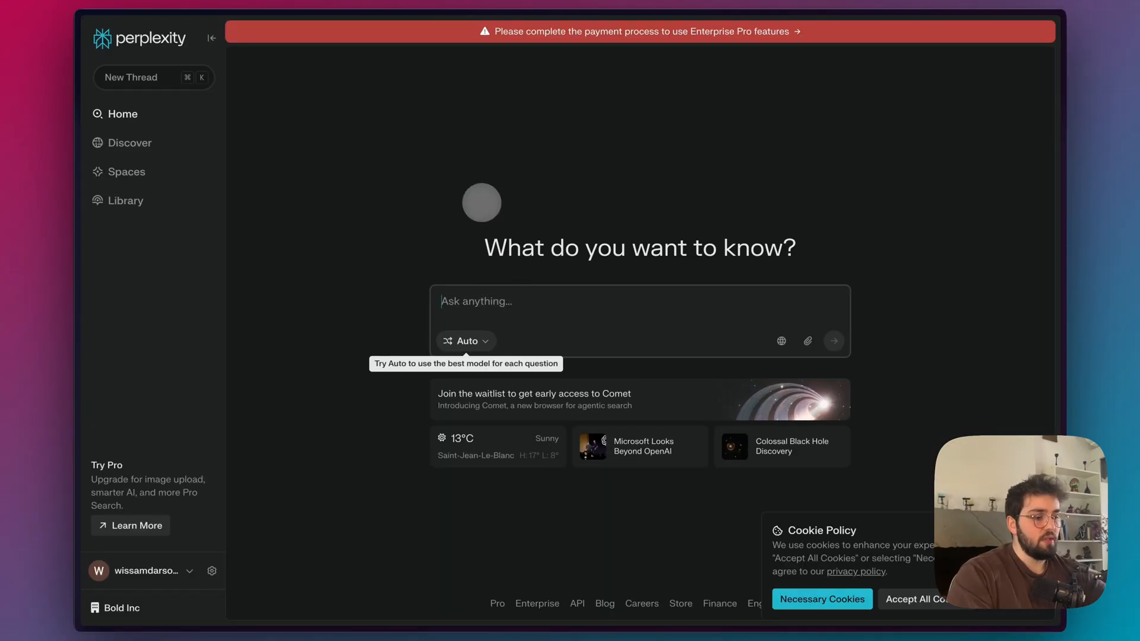
{"action": "type", "text": "n8n delete INBOX label gmail tool ai agent not working"}
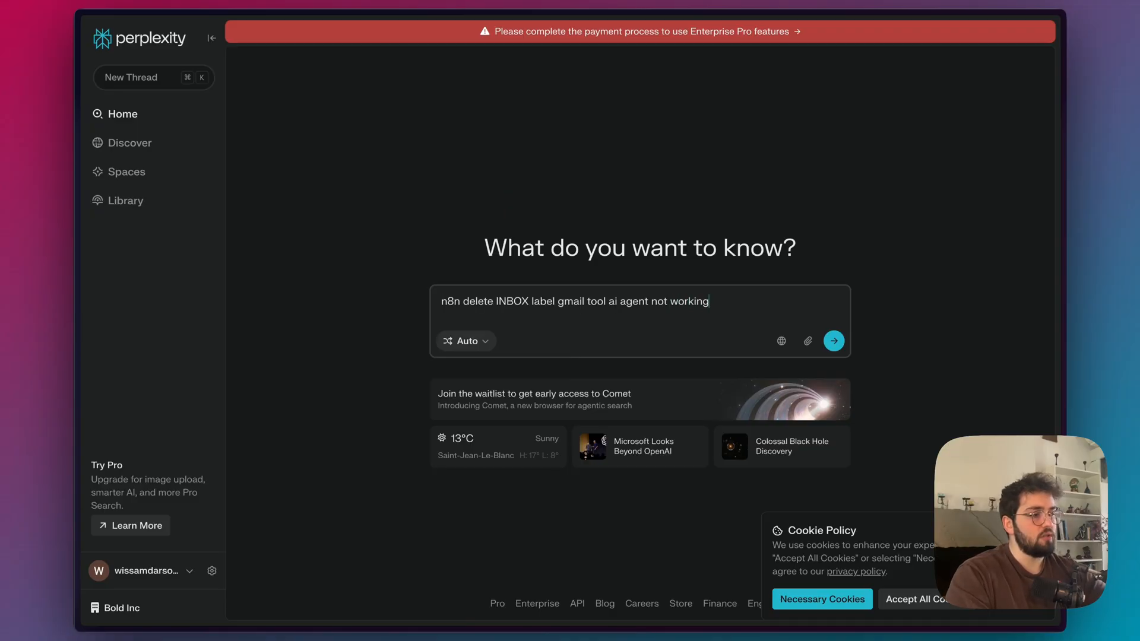
{"action": "key", "text": "Return"}
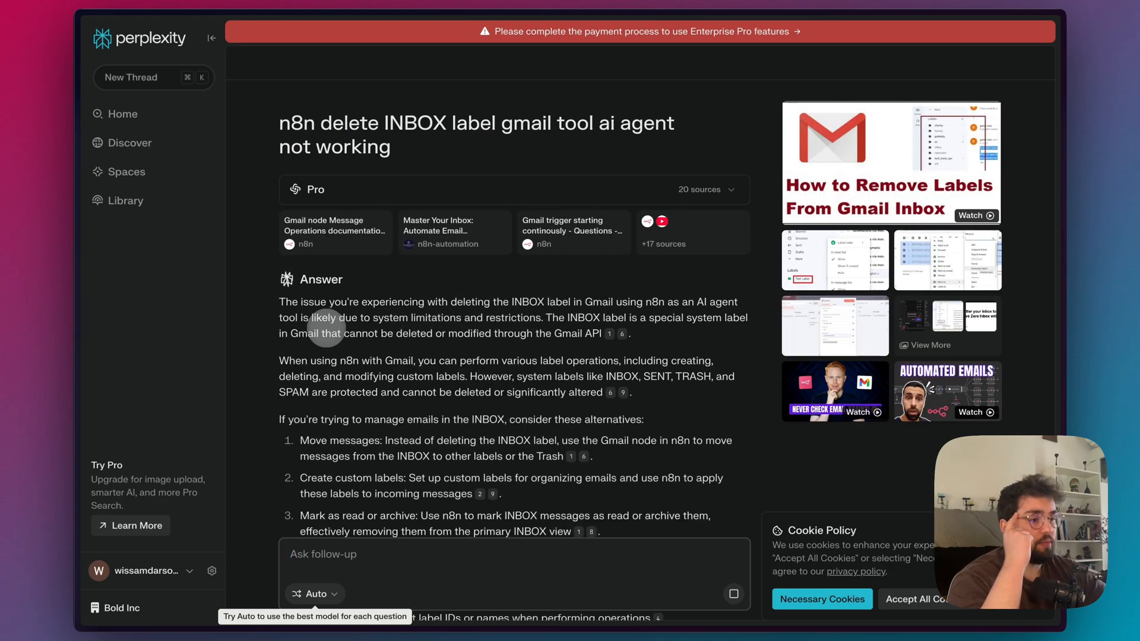
{"action": "scroll", "coordinate": [488, 383], "scroll_direction": "down", "scroll_amount": 1}
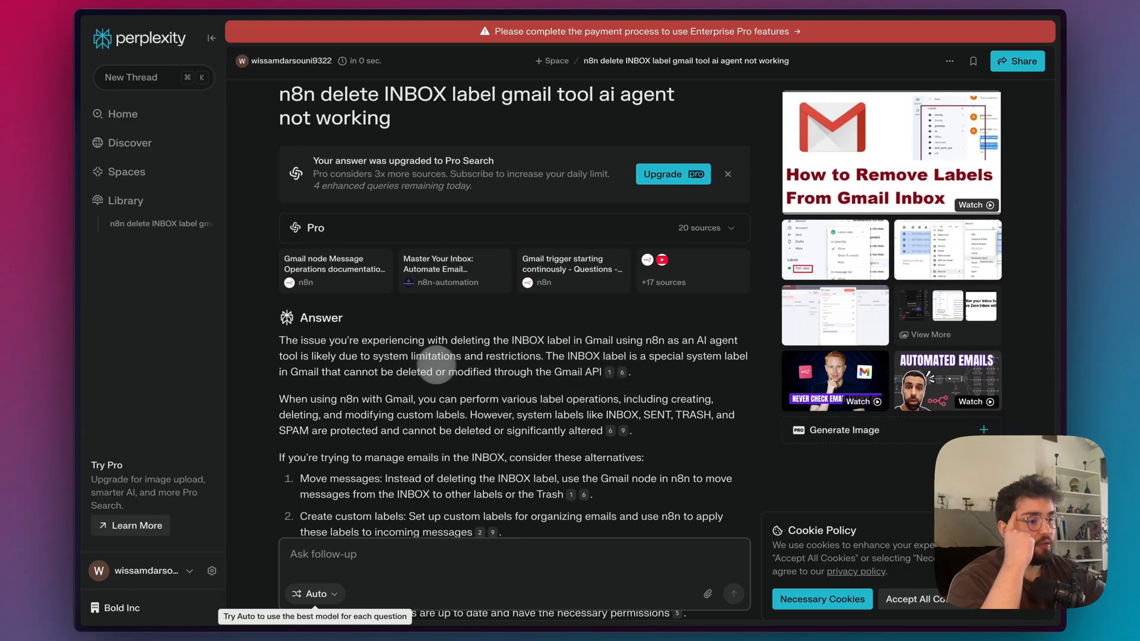
{"action": "scroll", "coordinate": [475, 367], "scroll_direction": "down", "scroll_amount": 3}
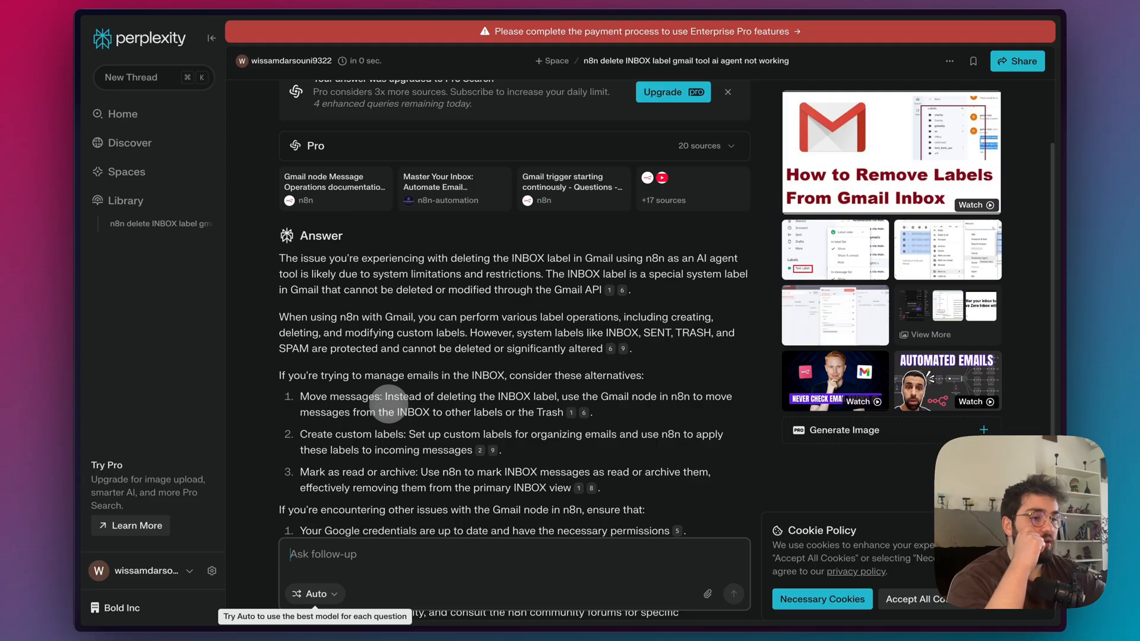
{"action": "scroll", "coordinate": [513, 351], "scroll_direction": "down", "scroll_amount": 2}
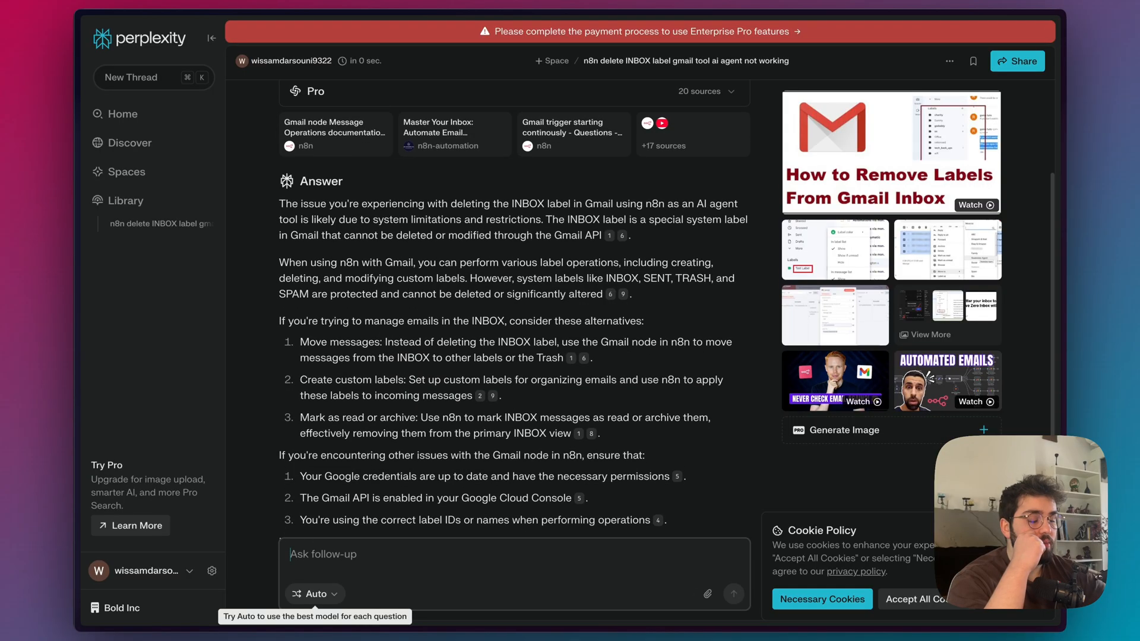
Back in n8n, review the available Operation and Resource options of the deleteLabel tool, keeping Resource as Label.
{"action": "mouse_move", "coordinate": [113, 286]}
{"action": "left_click", "coordinate": [105, 244]}
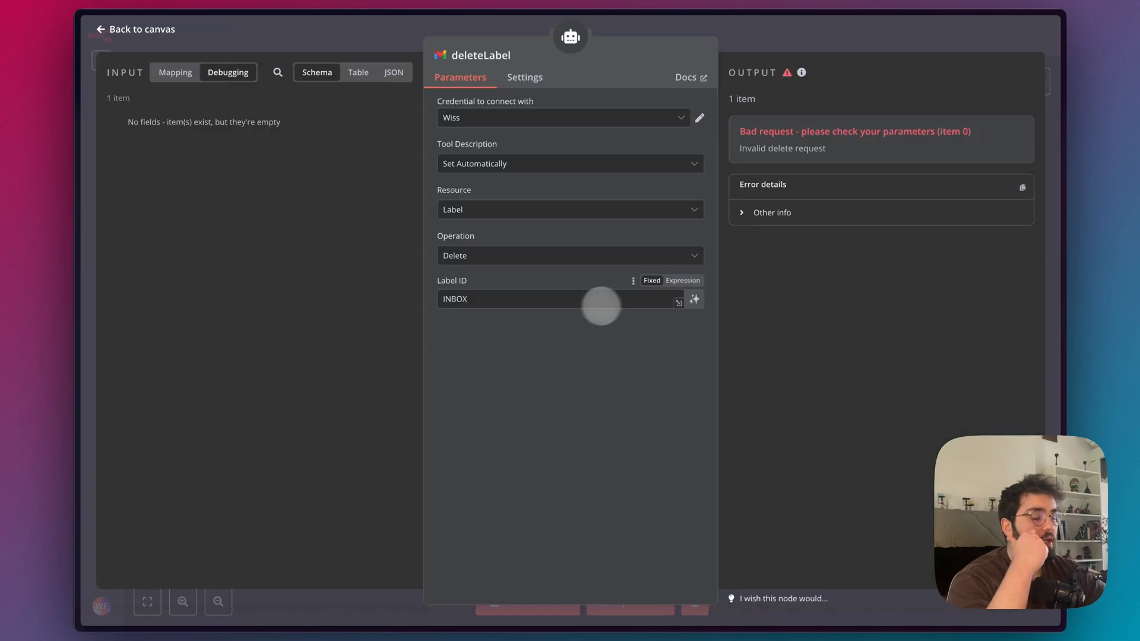
{"action": "mouse_move", "coordinate": [91, 243]}
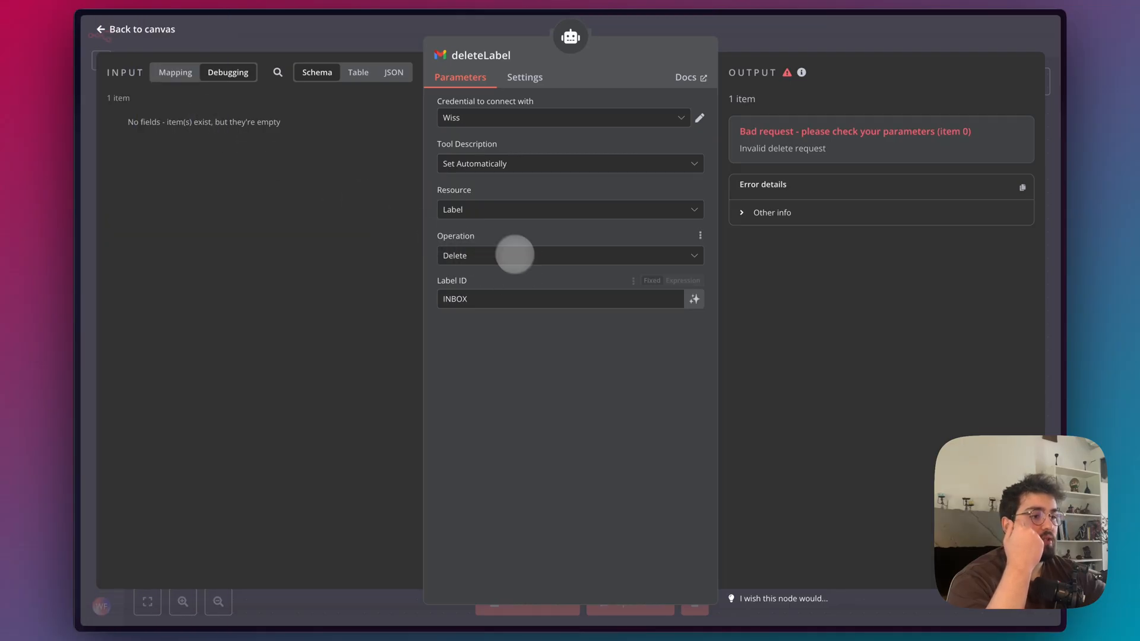
{"action": "left_click", "coordinate": [482, 255]}
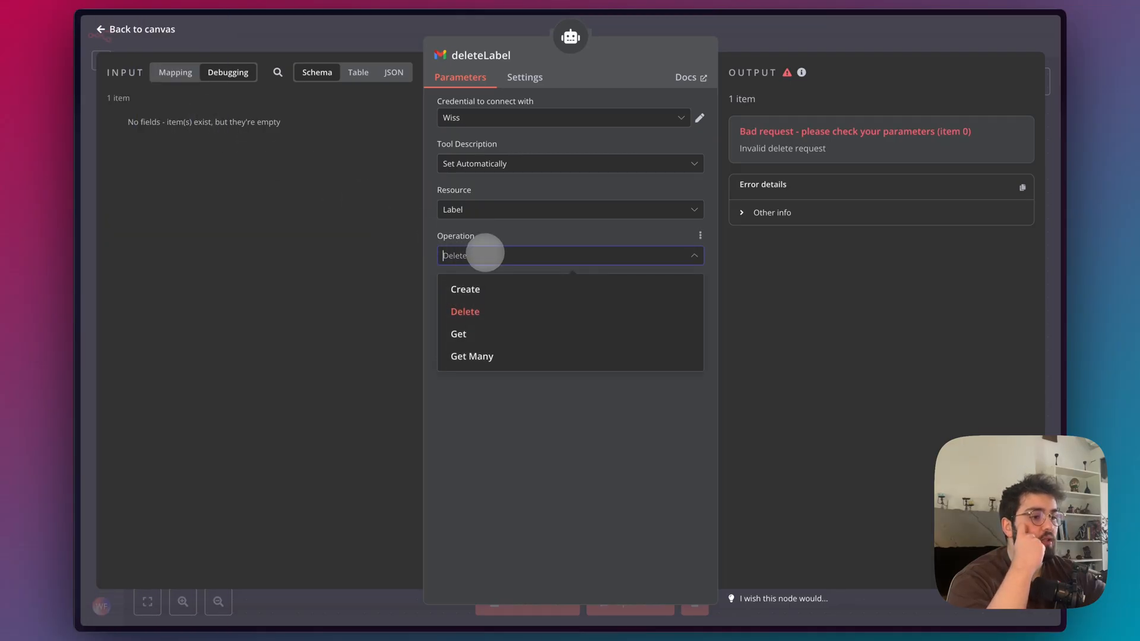
{"action": "left_click", "coordinate": [494, 208]}
{"action": "left_click", "coordinate": [499, 209]}
{"action": "left_click", "coordinate": [503, 212]}
{"action": "left_click", "coordinate": [516, 204]}
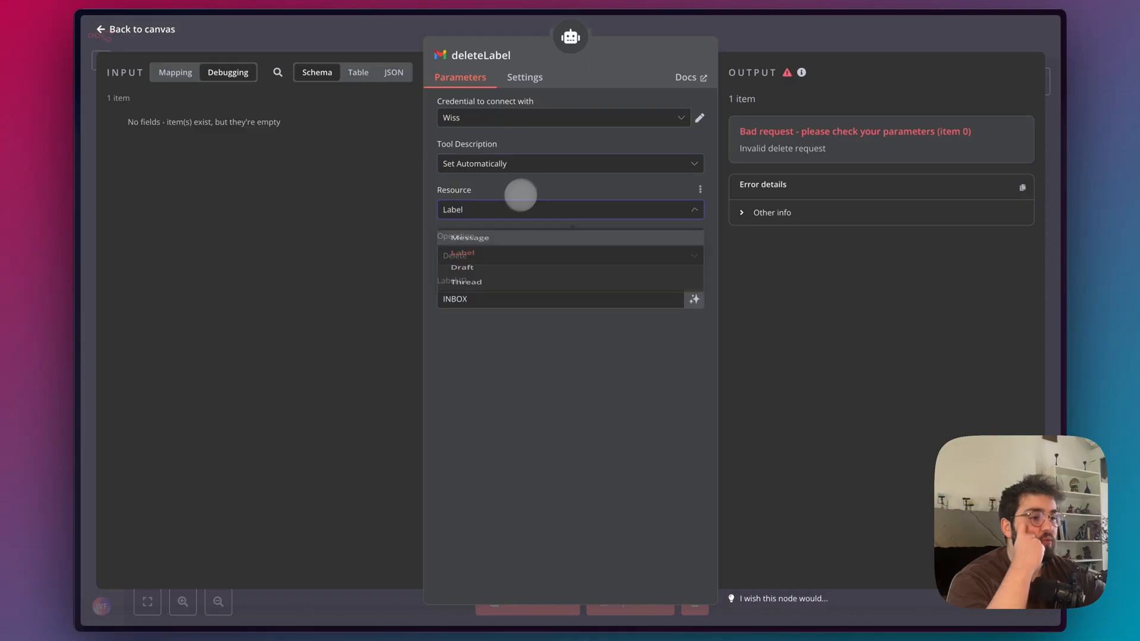
{"action": "left_click", "coordinate": [510, 253]}
Check the "Labels to remove" setting of the Gmail module in Make, and return to the deleteLabel tool in n8n.
{"action": "mouse_move", "coordinate": [95, 249]}
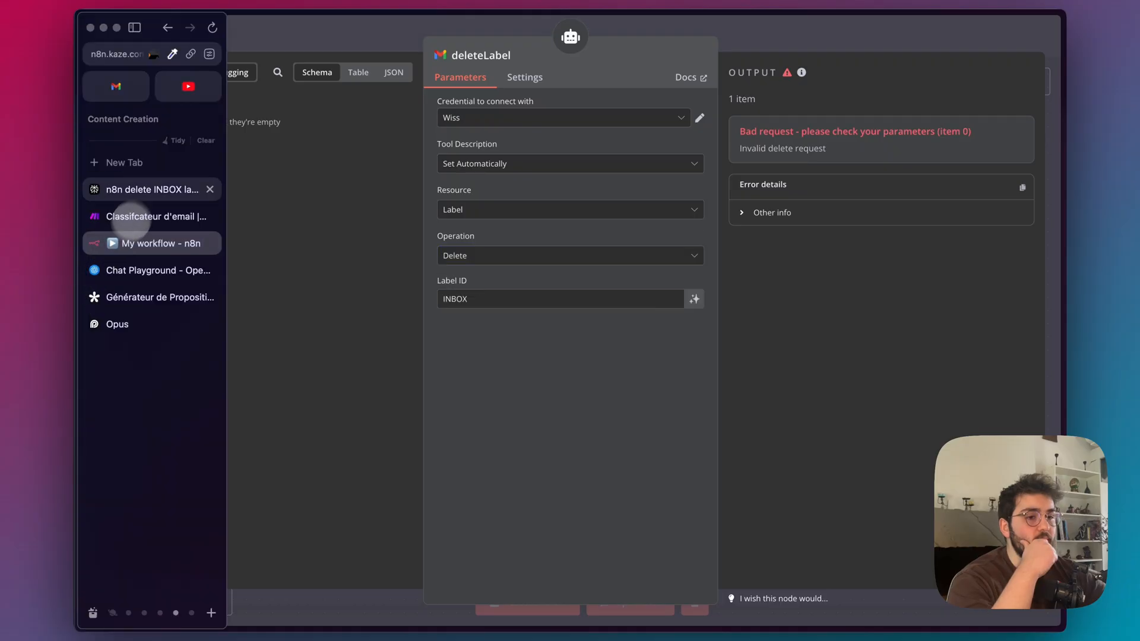
{"action": "left_click", "coordinate": [148, 216]}
{"action": "left_click_drag", "start_coordinate": [390, 442], "coordinate": [336, 445]}
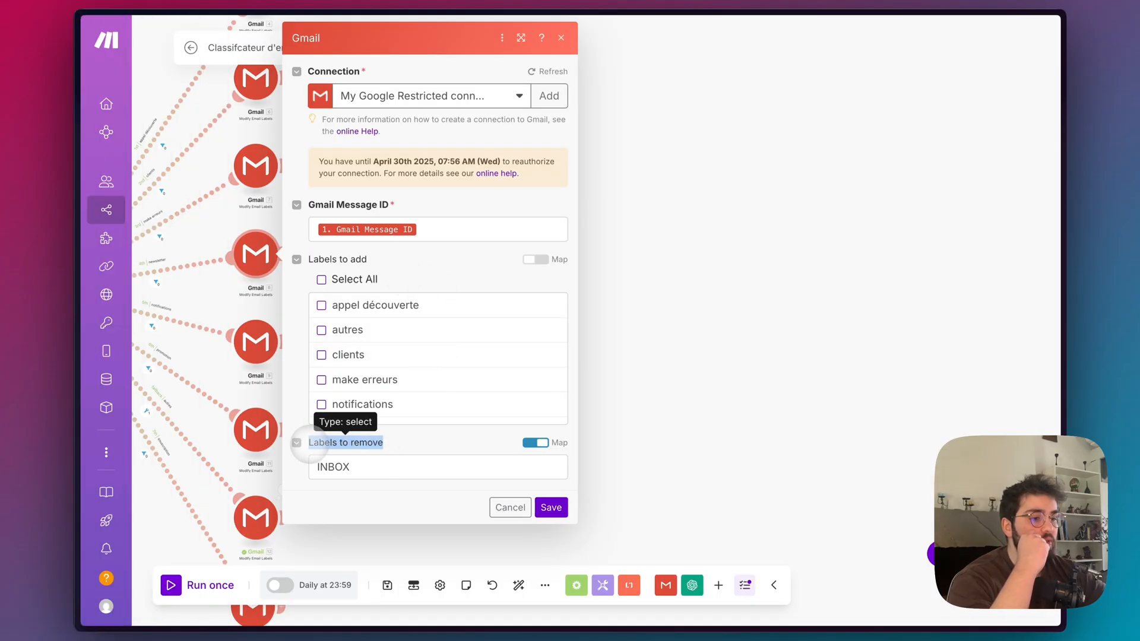
{"action": "mouse_move", "coordinate": [71, 224]}
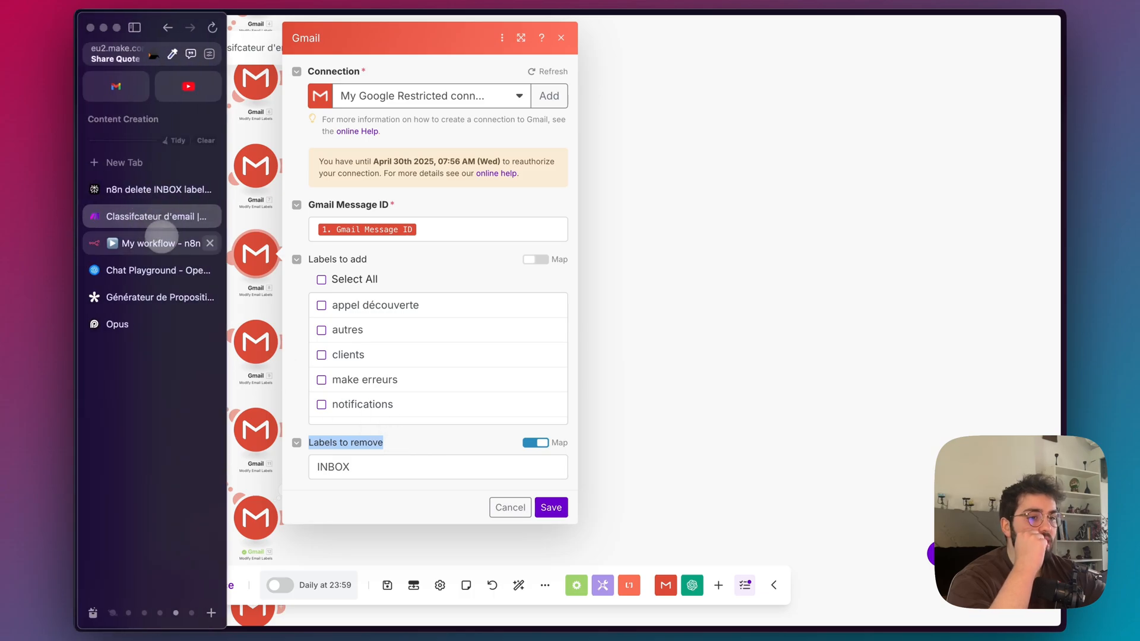
{"action": "left_click", "coordinate": [118, 242]}
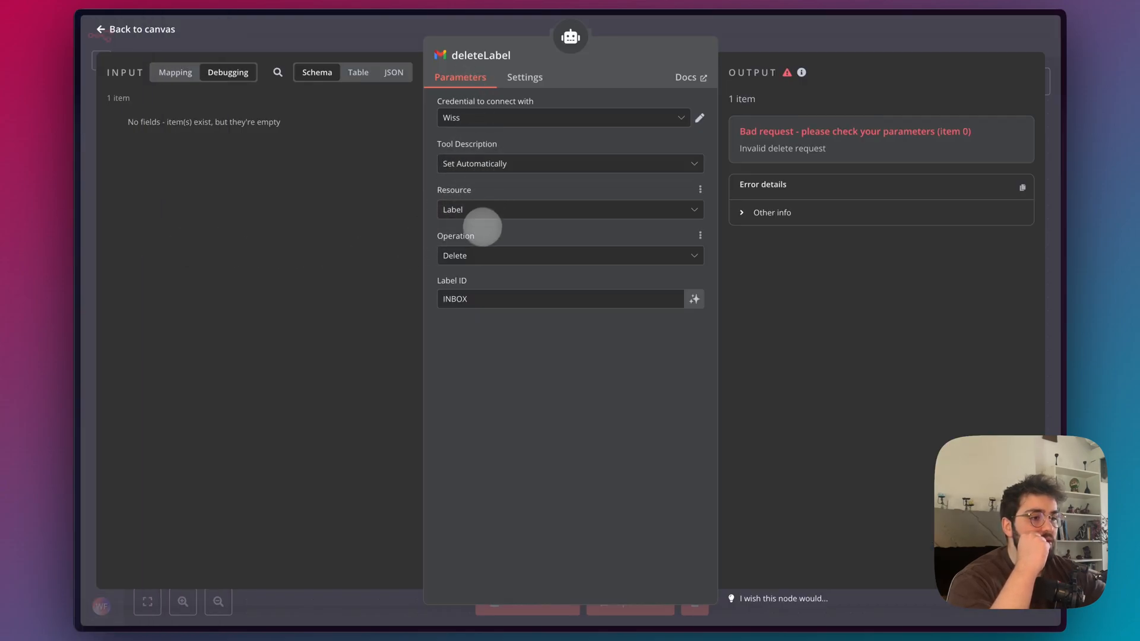
Review the Operation options available for the Label resource in the deleteLabel tool, keeping Delete.
{"action": "left_click", "coordinate": [481, 257]}
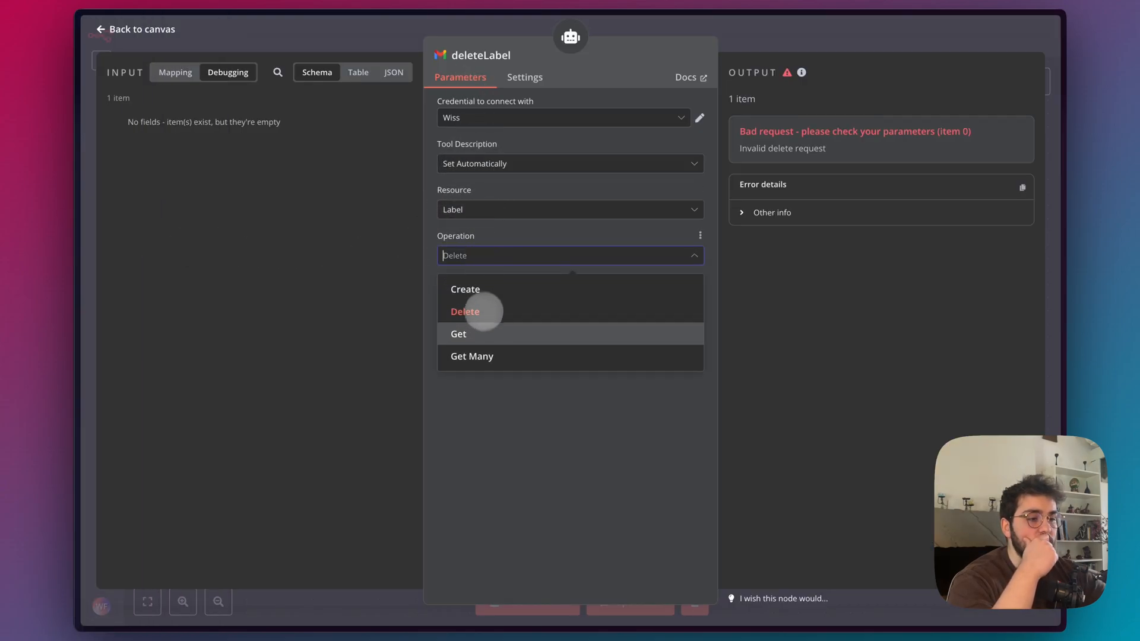
{"action": "left_click", "coordinate": [491, 441]}
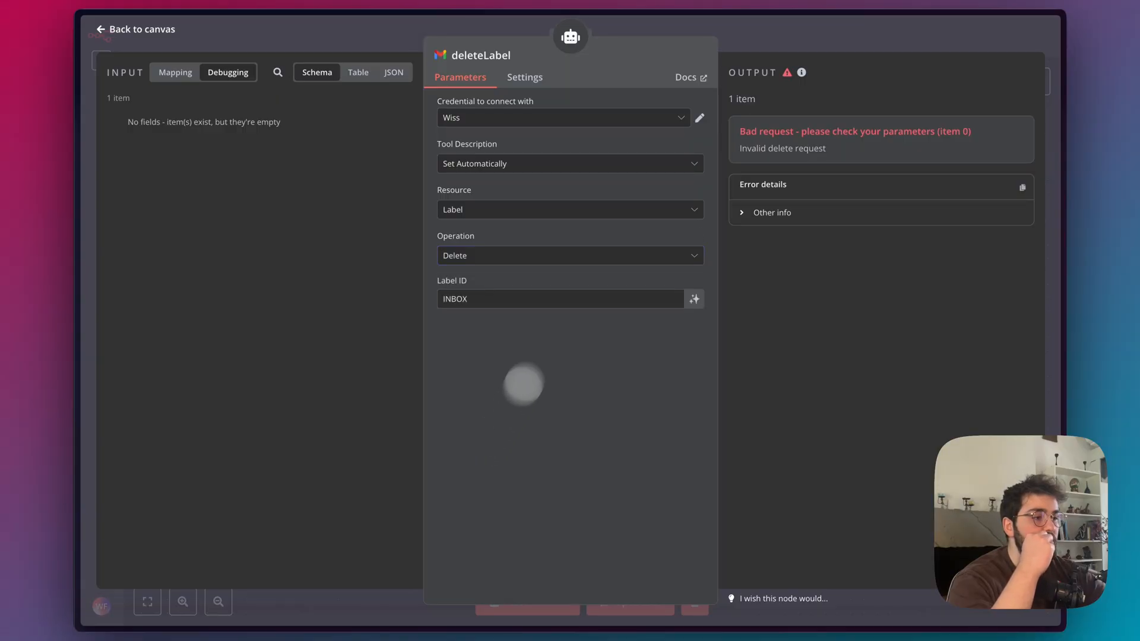
{"action": "left_click", "coordinate": [556, 261]}
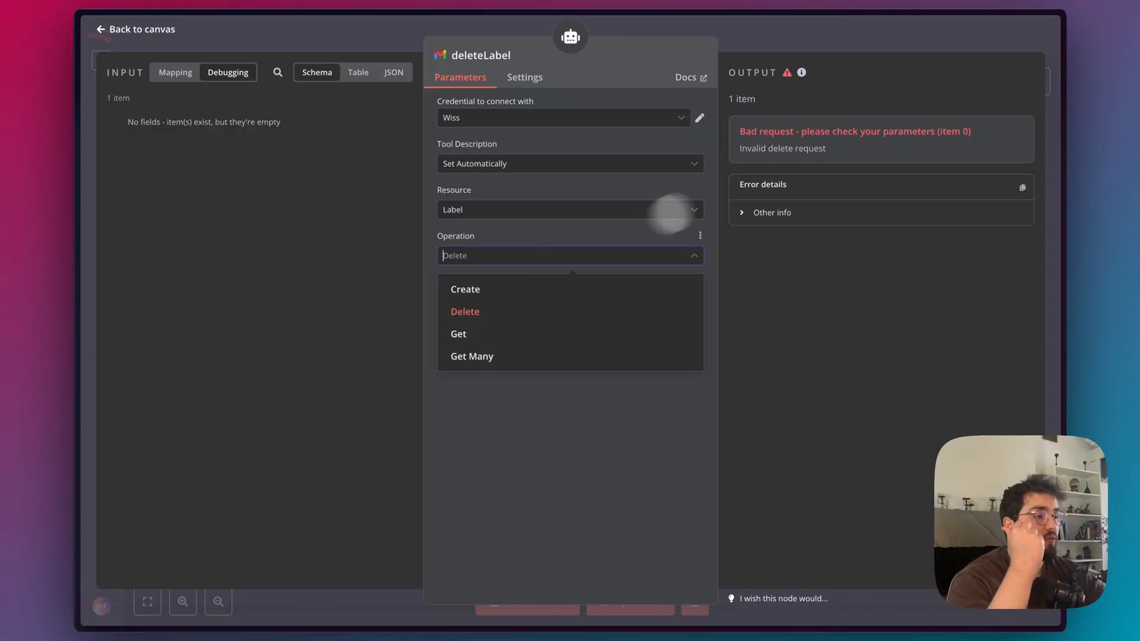
{"action": "left_click", "coordinate": [801, 142]}
Switch to Gmail, go back to the test label's email list to check the Inbox tags, and return to n8n.
{"action": "mouse_move", "coordinate": [73, 147]}
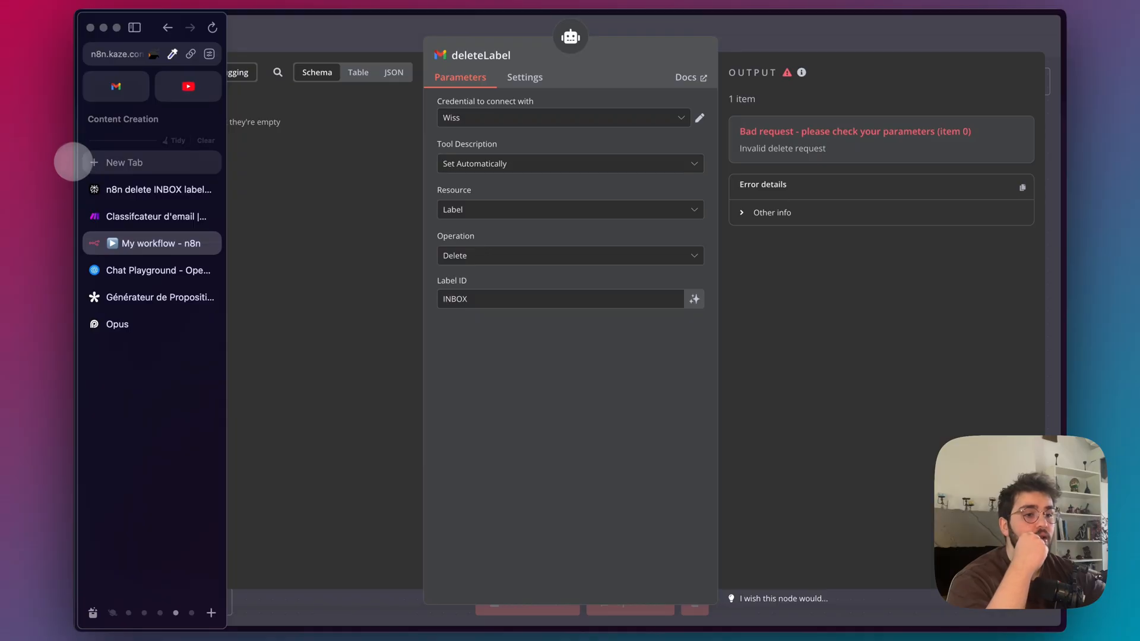
{"action": "left_click", "coordinate": [116, 86]}
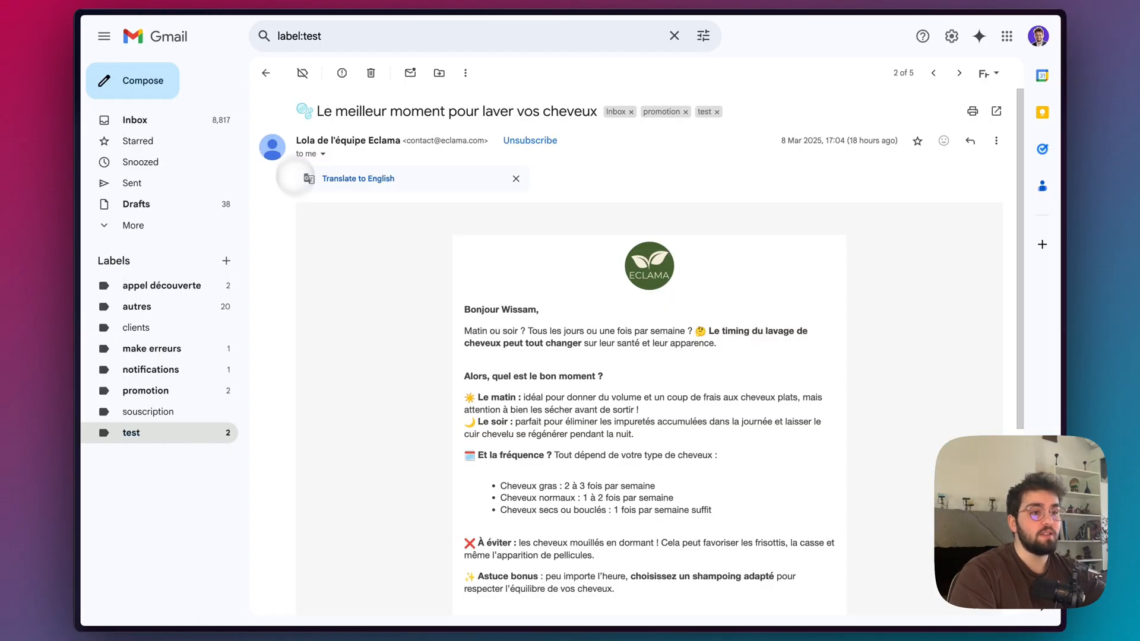
{"action": "left_click", "coordinate": [265, 74]}
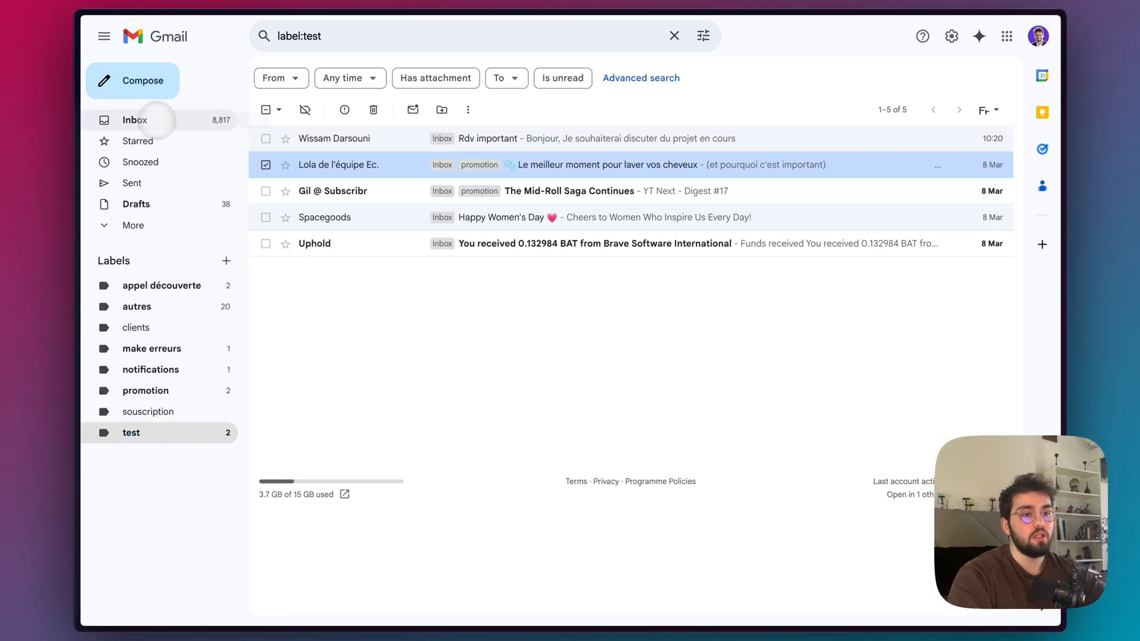
{"action": "mouse_move", "coordinate": [79, 183]}
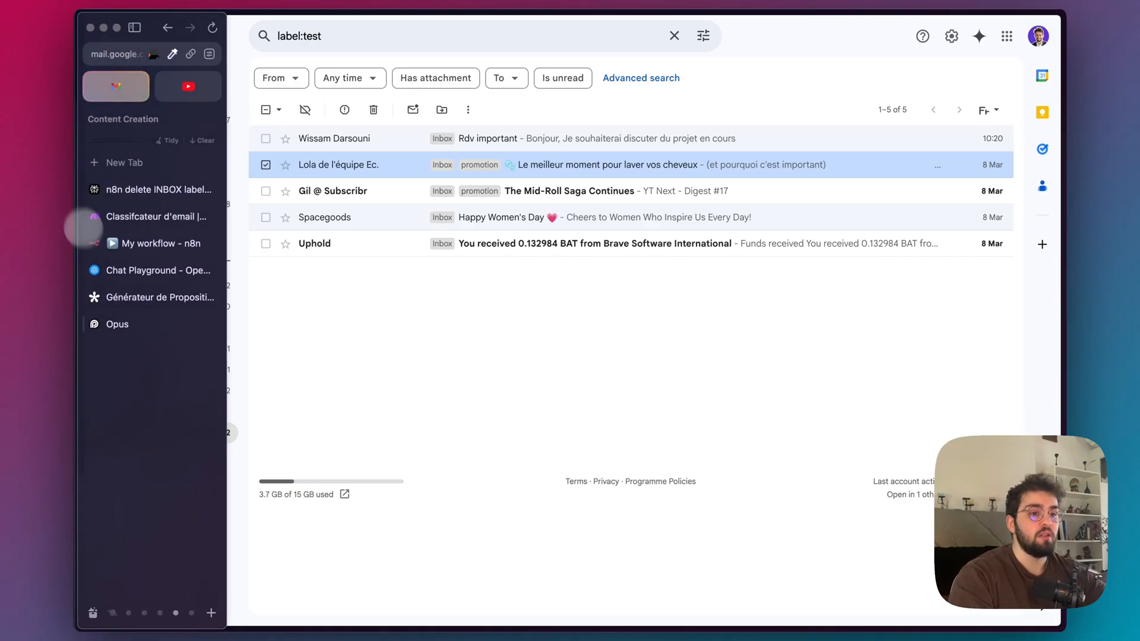
{"action": "left_click", "coordinate": [123, 244]}
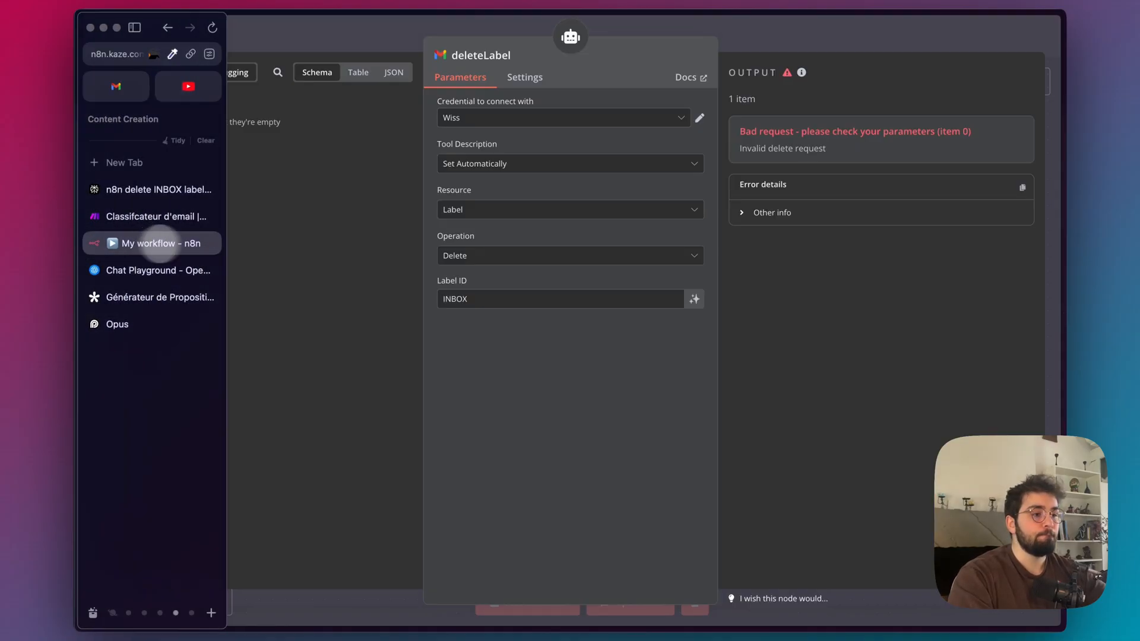
Recheck the deleteLabel tool's Operation choices without changing them, and go back to the canvas.
{"action": "left_click", "coordinate": [615, 257]}
{"action": "left_click", "coordinate": [615, 260]}
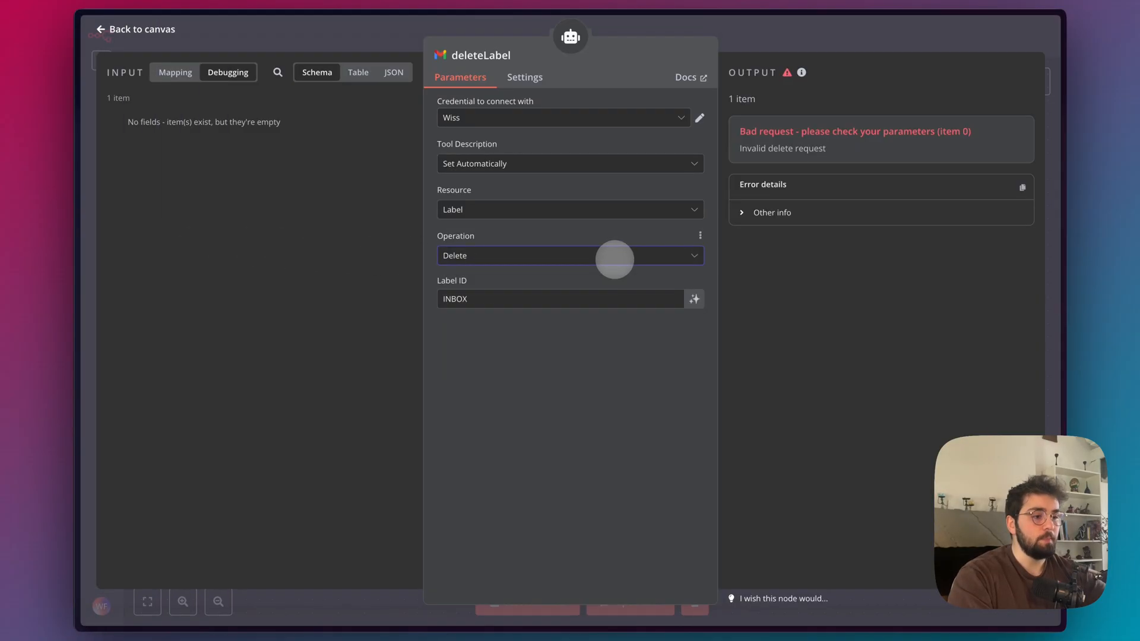
{"action": "left_click", "coordinate": [615, 259]}
{"action": "left_click", "coordinate": [570, 449]}
{"action": "left_click", "coordinate": [785, 26]}
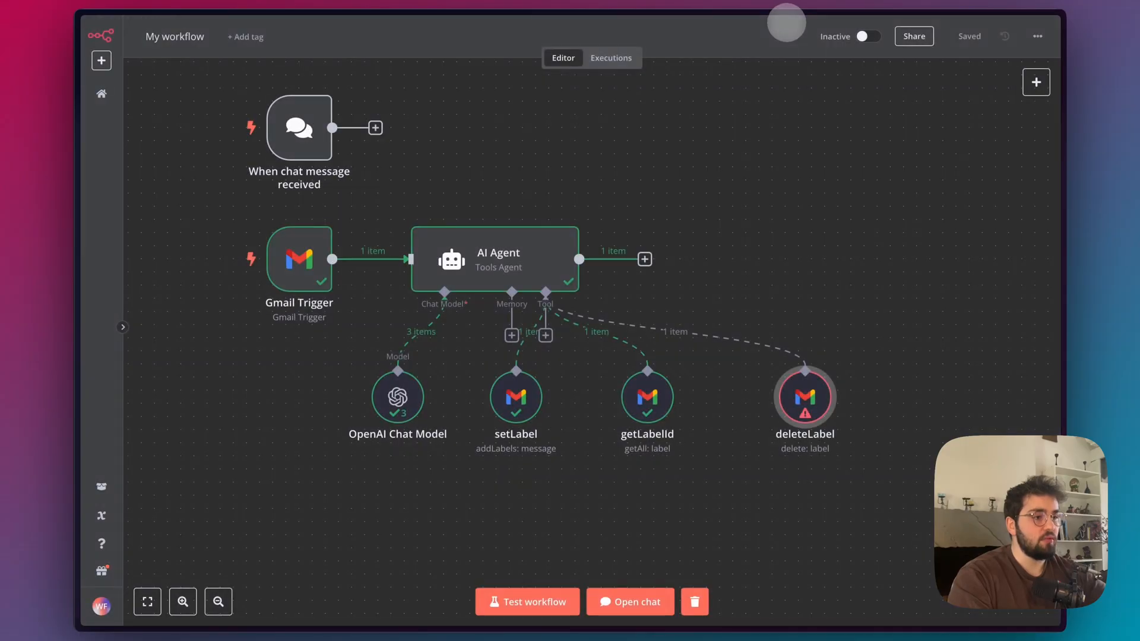
Add another Gmail tool to the AI Agent, keeping its Resource as Message.
{"action": "left_click", "coordinate": [546, 335]}
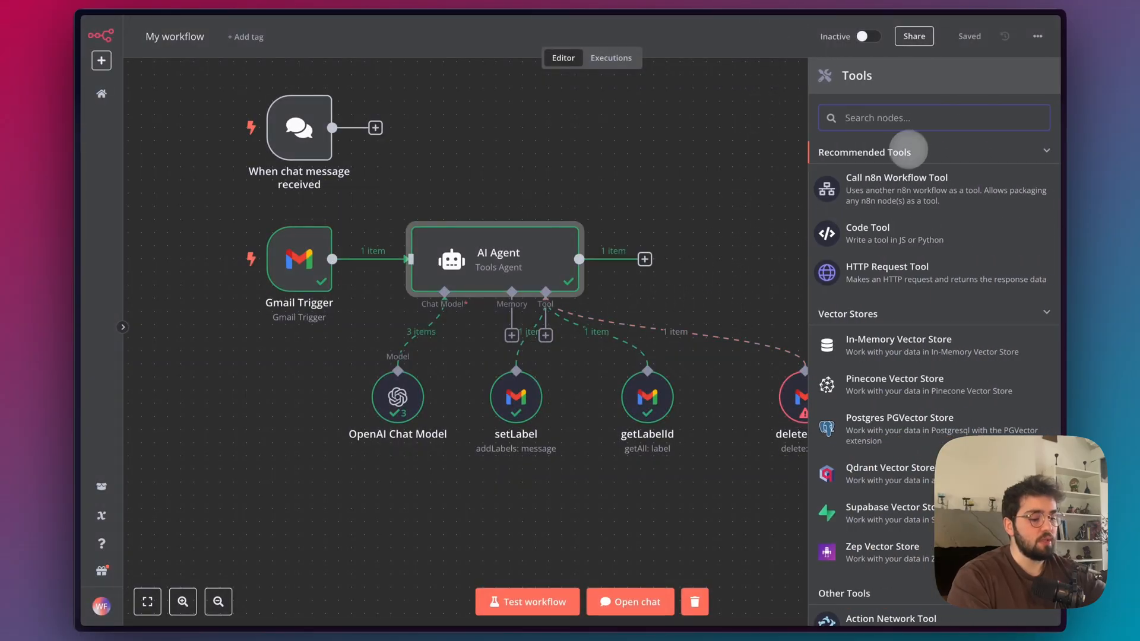
{"action": "type", "text": "gmail"}
{"action": "left_click", "coordinate": [916, 155]}
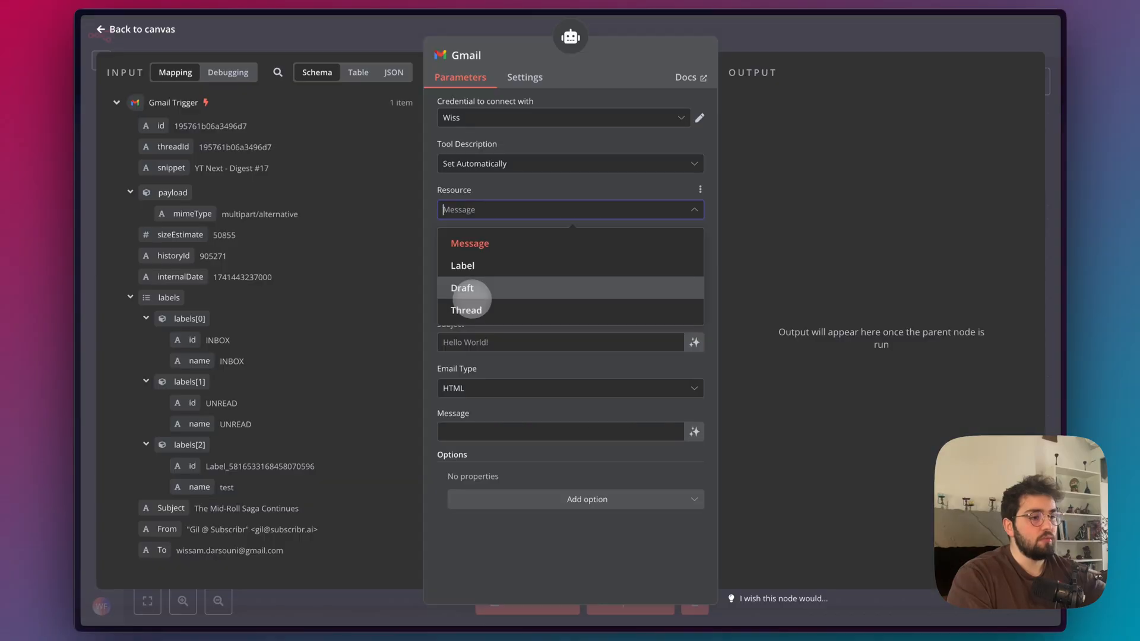
{"action": "left_click", "coordinate": [503, 211]}
{"action": "left_click", "coordinate": [811, 37]}
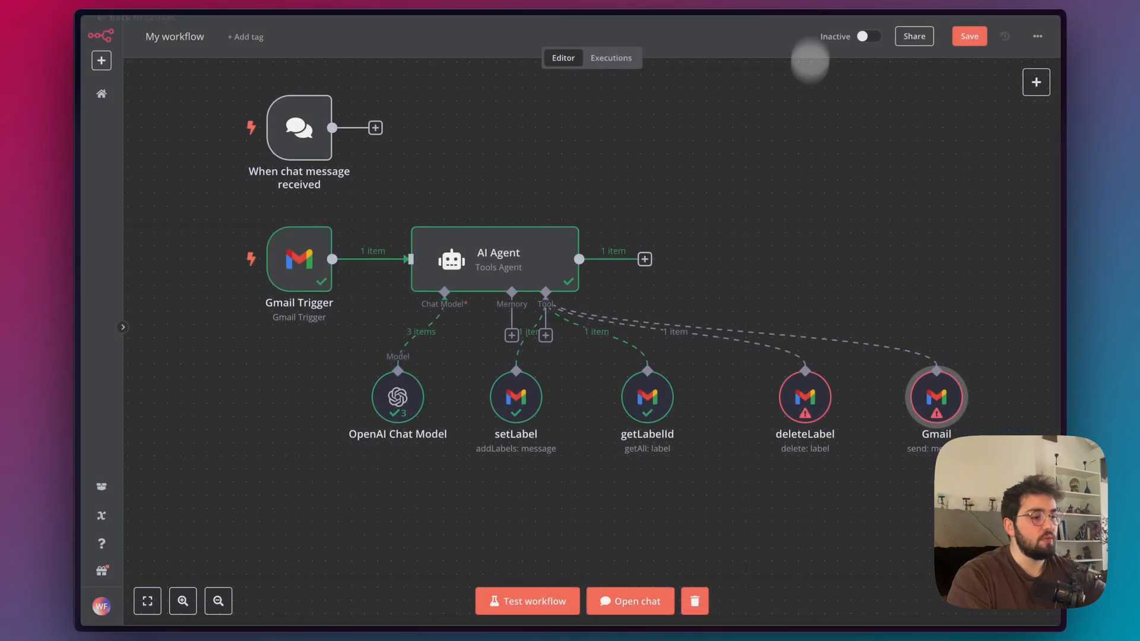
Set the new Gmail tool's Operation to Remove Label and map its Message ID to {{ $json.id }} from the Gmail Trigger.
{"action": "double_click", "coordinate": [537, 392]}
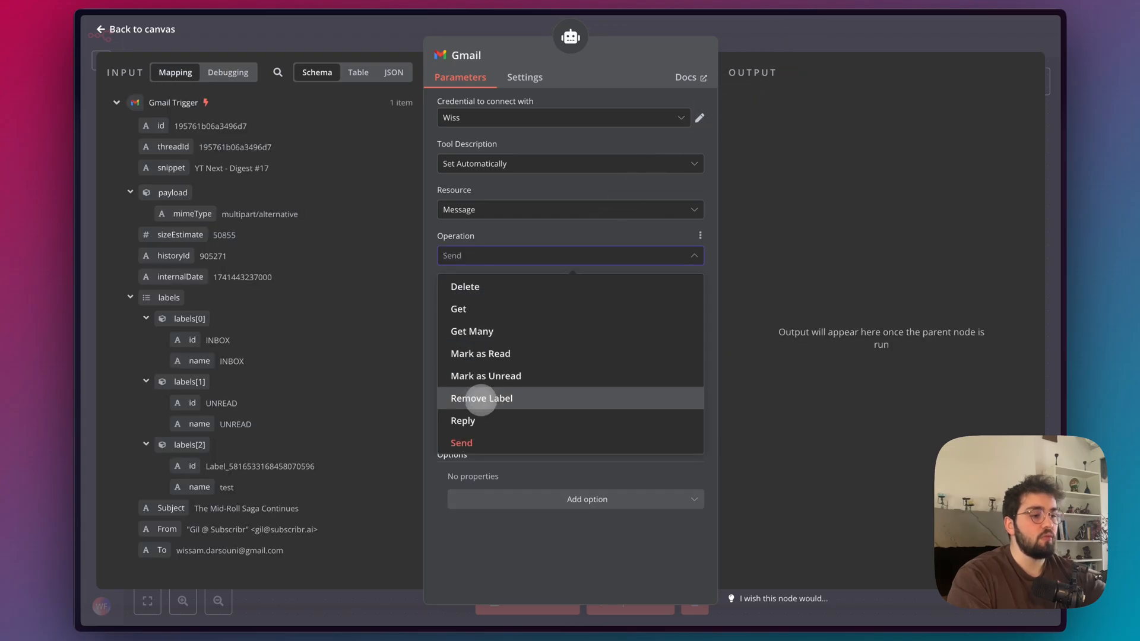
{"action": "left_click", "coordinate": [479, 399]}
{"action": "left_click", "coordinate": [544, 299]}
{"action": "left_click_drag", "start_coordinate": [159, 125], "coordinate": [470, 300]}
Set the new Gmail tool's Label Names or IDs to the expression {{ $json.labels[0].id }} from the trigger's first label.
{"action": "left_click", "coordinate": [484, 355]}
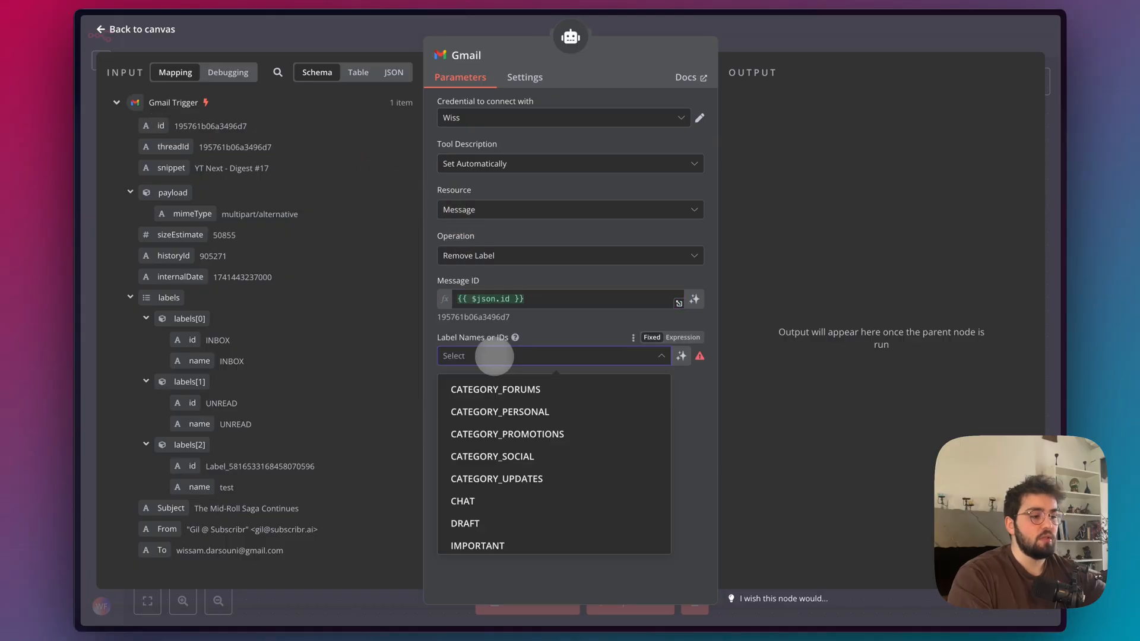
{"action": "left_click", "coordinate": [683, 338]}
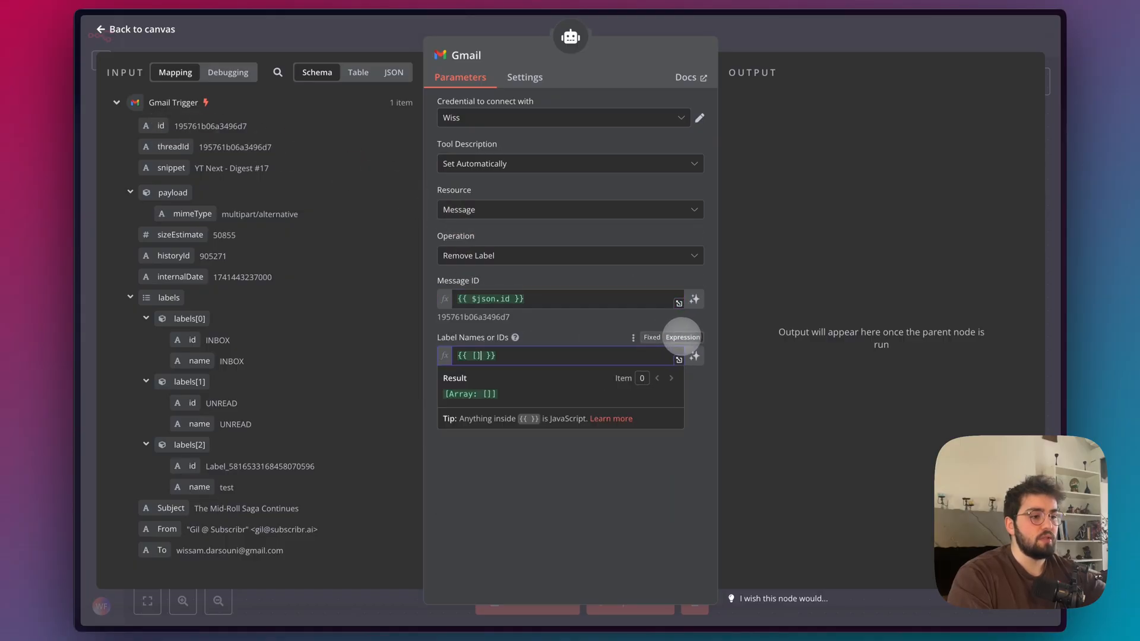
{"action": "left_click", "coordinate": [653, 338]}
{"action": "left_click_drag", "start_coordinate": [191, 340], "coordinate": [475, 355]}
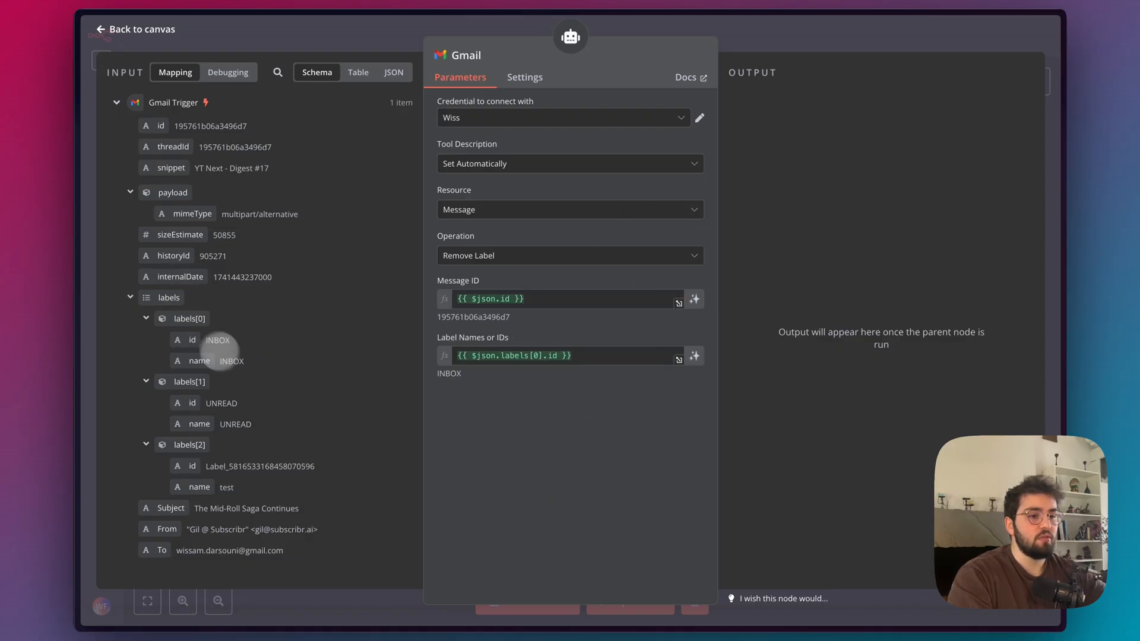
{"action": "key", "text": "Escape"}
Replace the deleteLabel tool with the new Gmail tool, placed beside getLabelId and renamed removeLabel.
{"action": "left_click", "coordinate": [763, 359]}
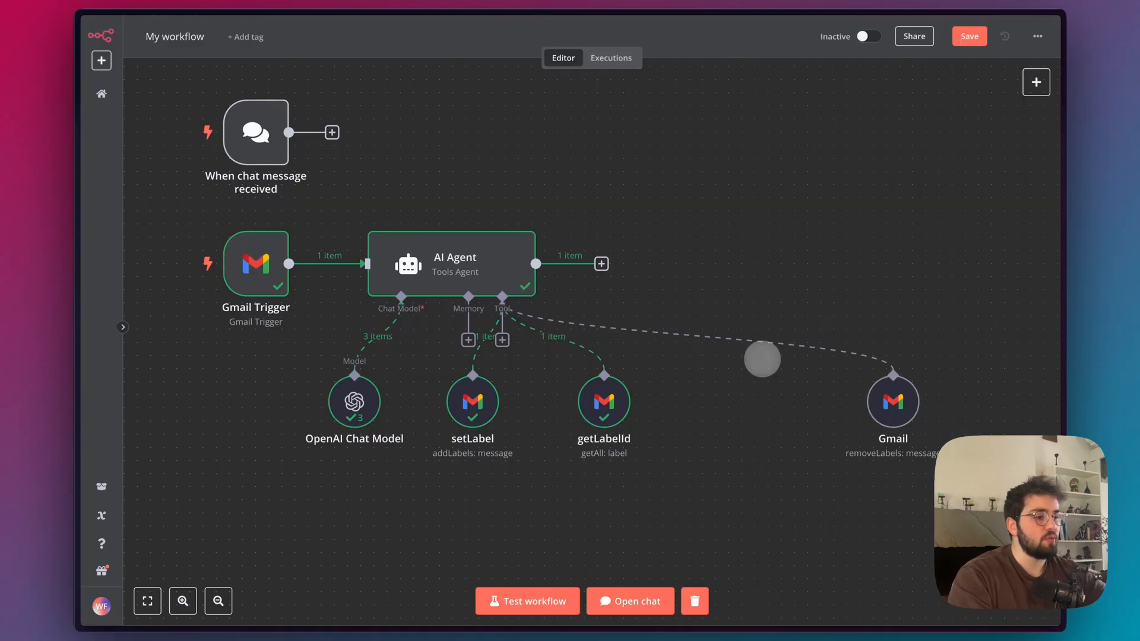
{"action": "left_click_drag", "start_coordinate": [884, 400], "coordinate": [701, 400]}
{"action": "double_click", "coordinate": [689, 402]}
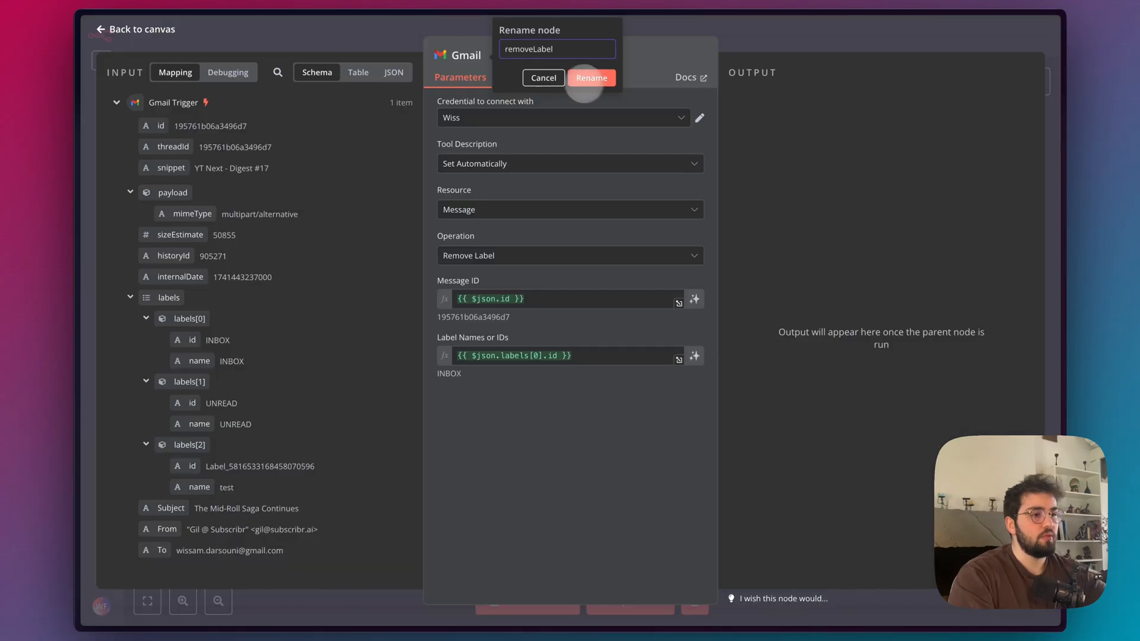
{"action": "left_click", "coordinate": [589, 77]}
{"action": "left_click", "coordinate": [748, 30]}
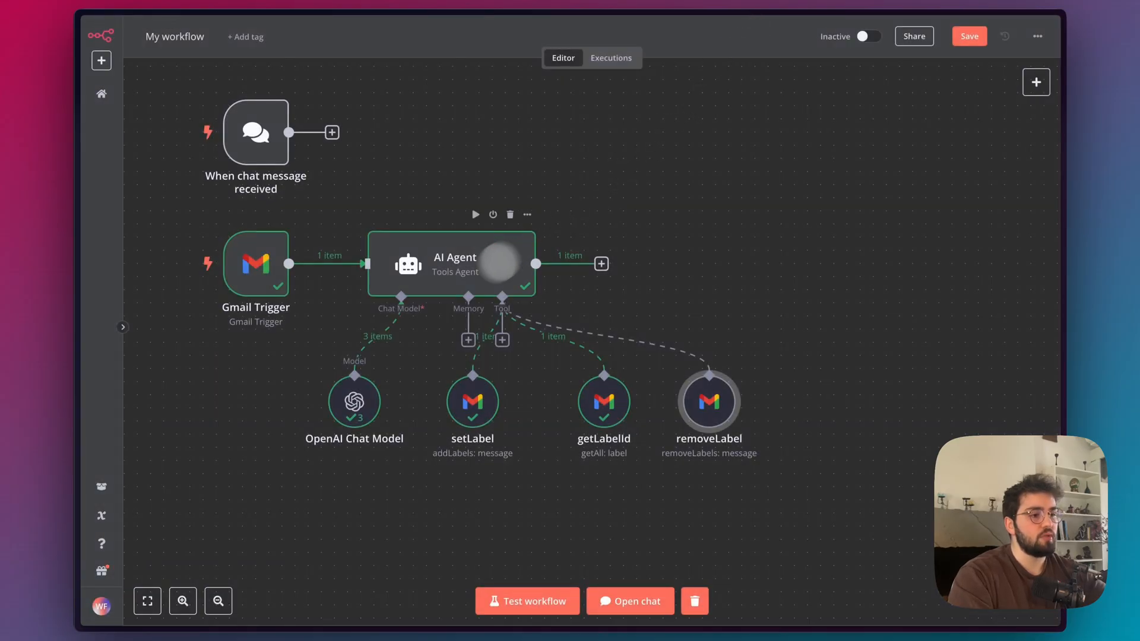
In the AI Agent's system message, replace every "delete" with "remove" so the prompt refers to the removeLabel tool, and check the edited text.
{"action": "double_click", "coordinate": [460, 276]}
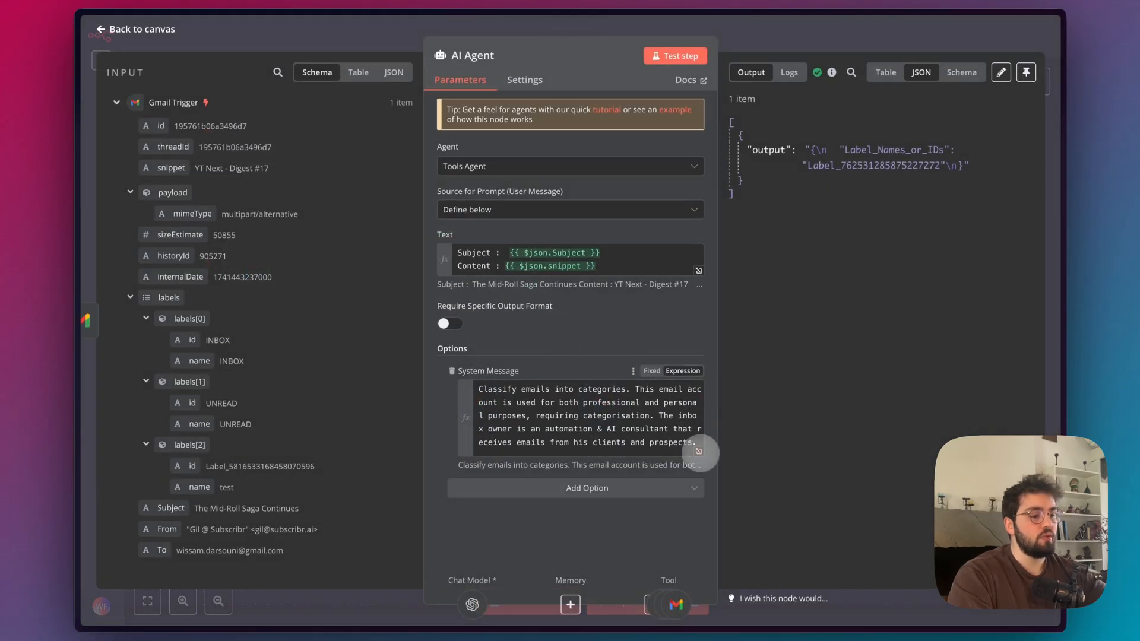
{"action": "left_click", "coordinate": [698, 451]}
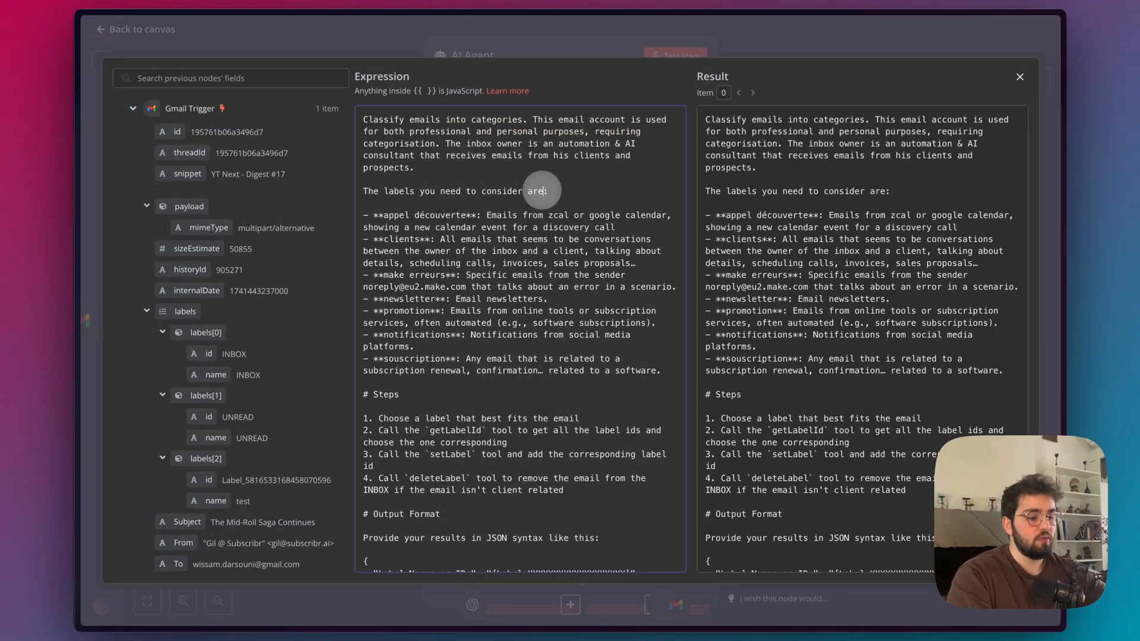
{"action": "key", "text": "ctrl+f"}
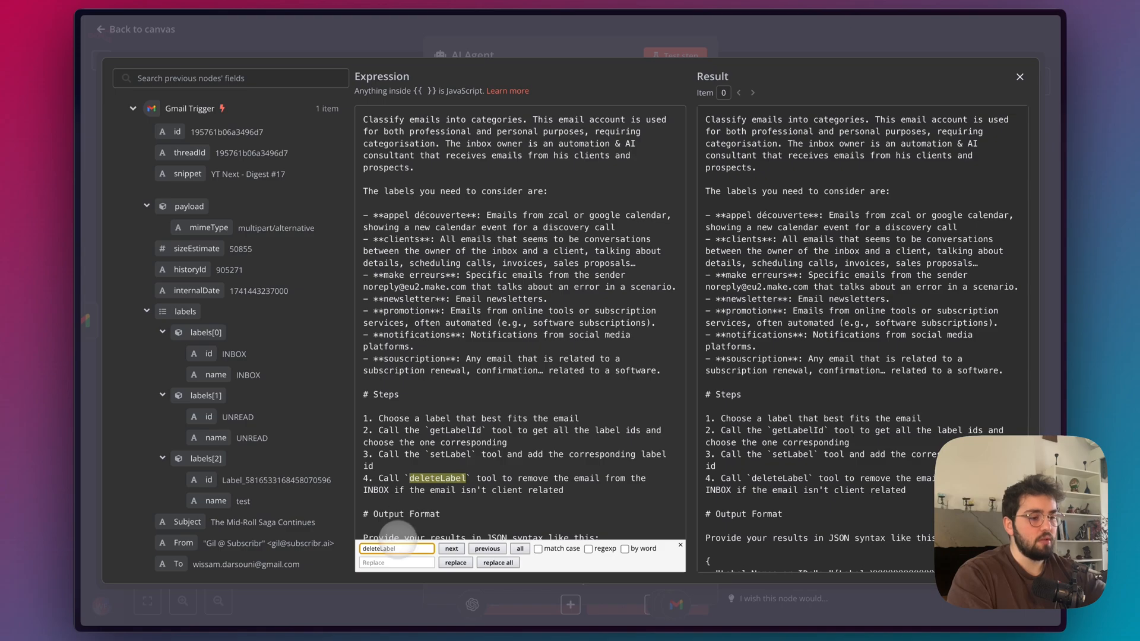
{"action": "left_click", "coordinate": [387, 563]}
{"action": "type", "text": "remove"}
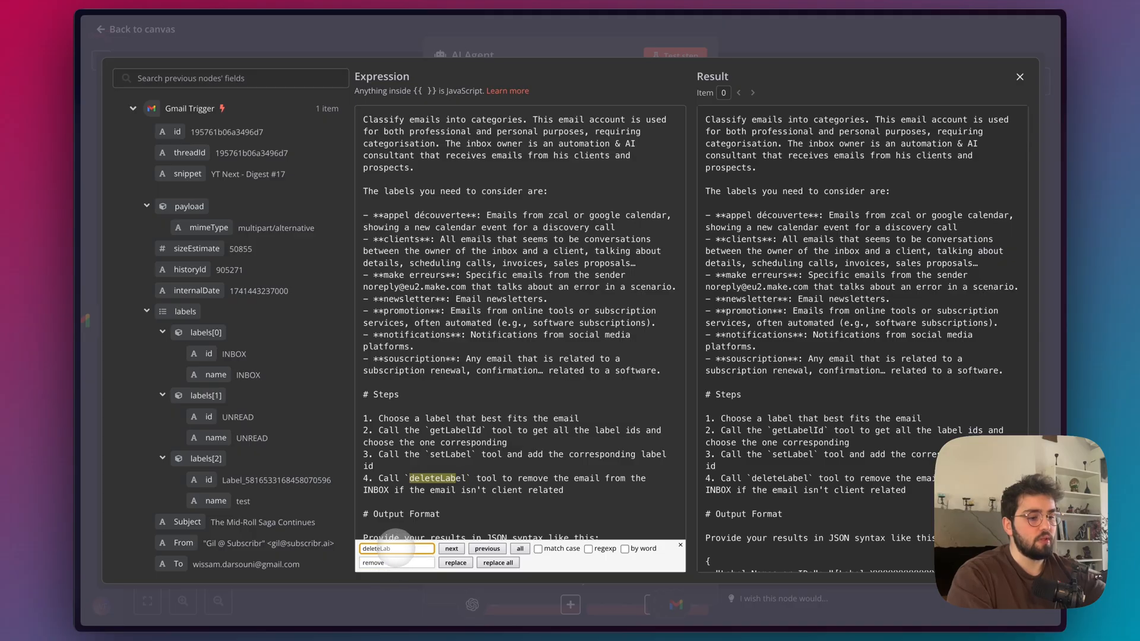
{"action": "scroll", "coordinate": [481, 481], "scroll_direction": "down", "scroll_amount": 6}
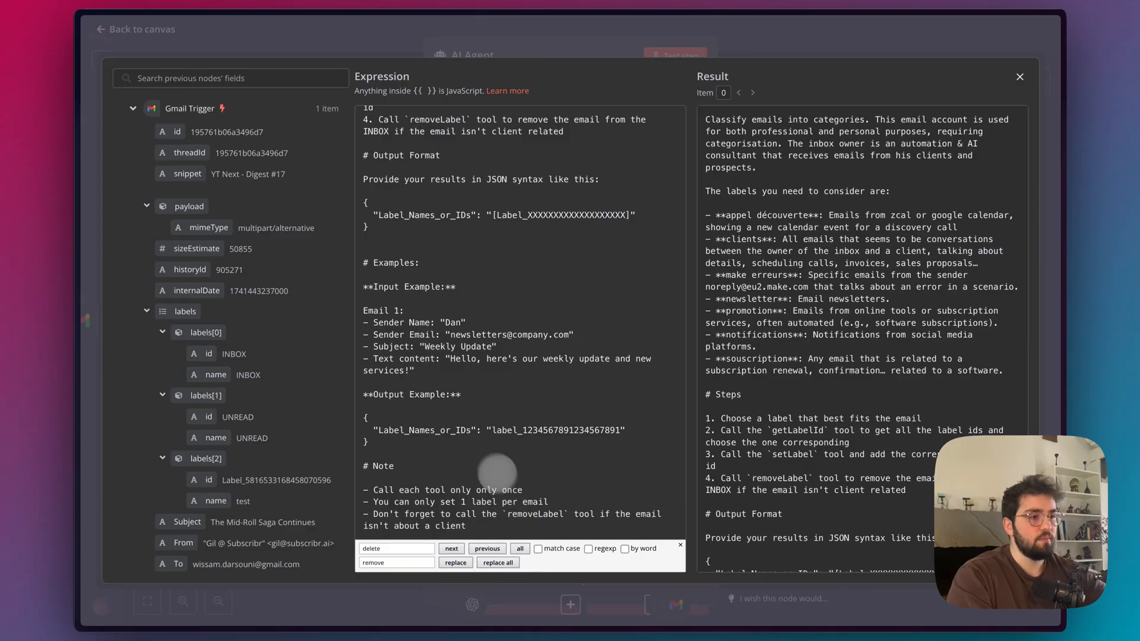
{"action": "scroll", "coordinate": [500, 475], "scroll_direction": "up", "scroll_amount": 1}
{"action": "scroll", "coordinate": [511, 493], "scroll_direction": "down", "scroll_amount": 1}
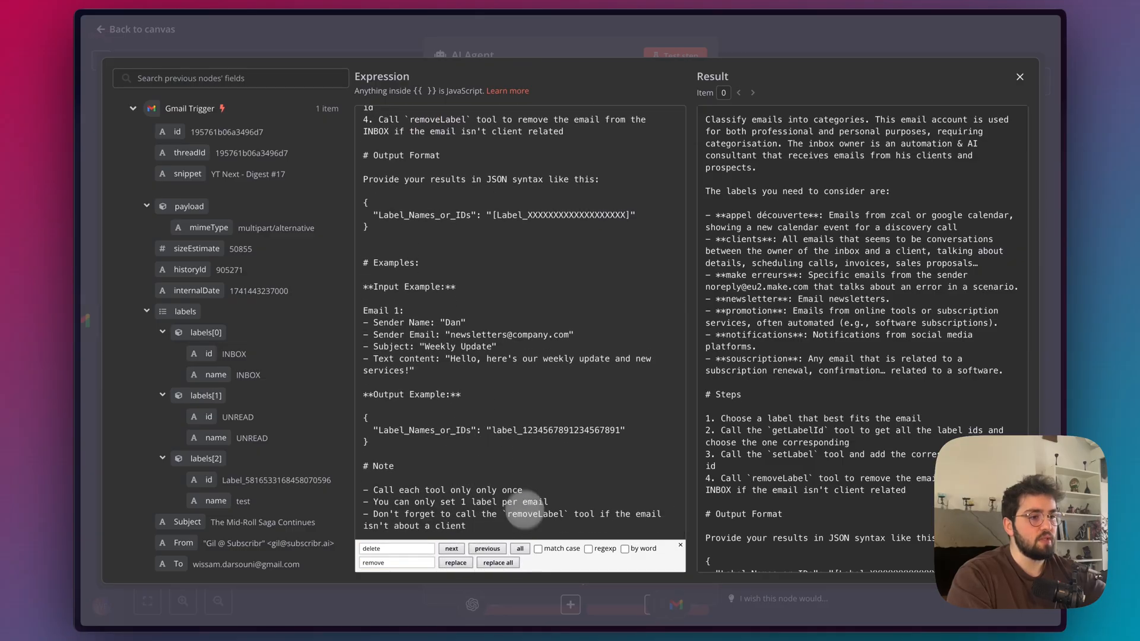
{"action": "scroll", "coordinate": [528, 512], "scroll_direction": "up", "scroll_amount": 2}
{"action": "key", "text": "Escape"}
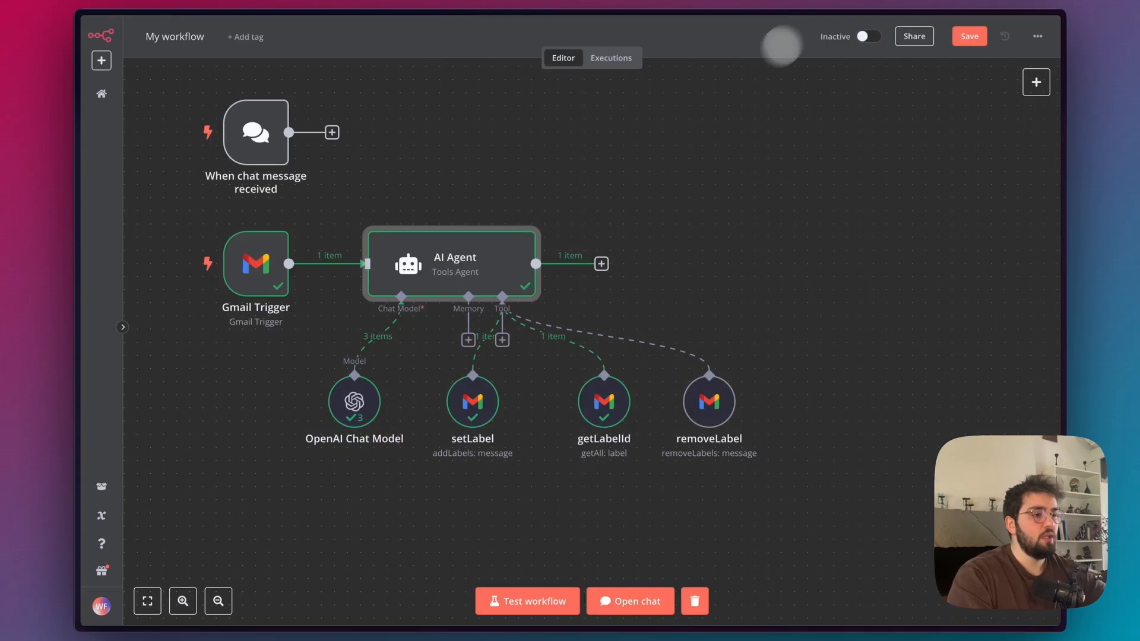
In Gmail, remove the promotion label from the email "The Mid-Roll Saga Continues" to ready it for another test.
{"action": "mouse_move", "coordinate": [81, 351]}
{"action": "left_click", "coordinate": [125, 89]}
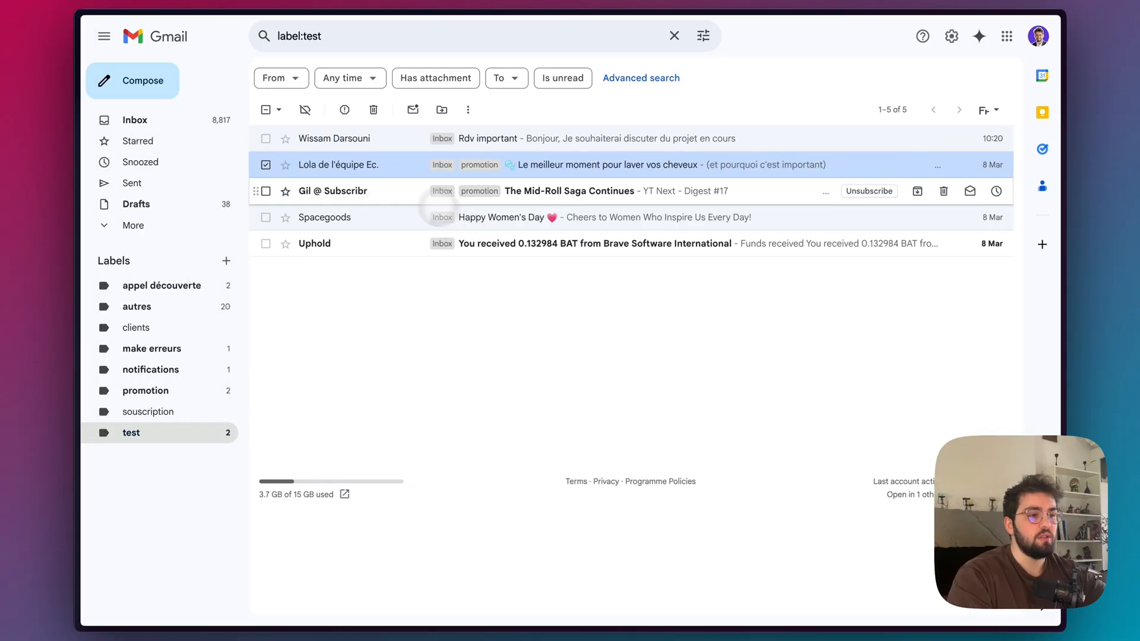
{"action": "right_click", "coordinate": [447, 189]}
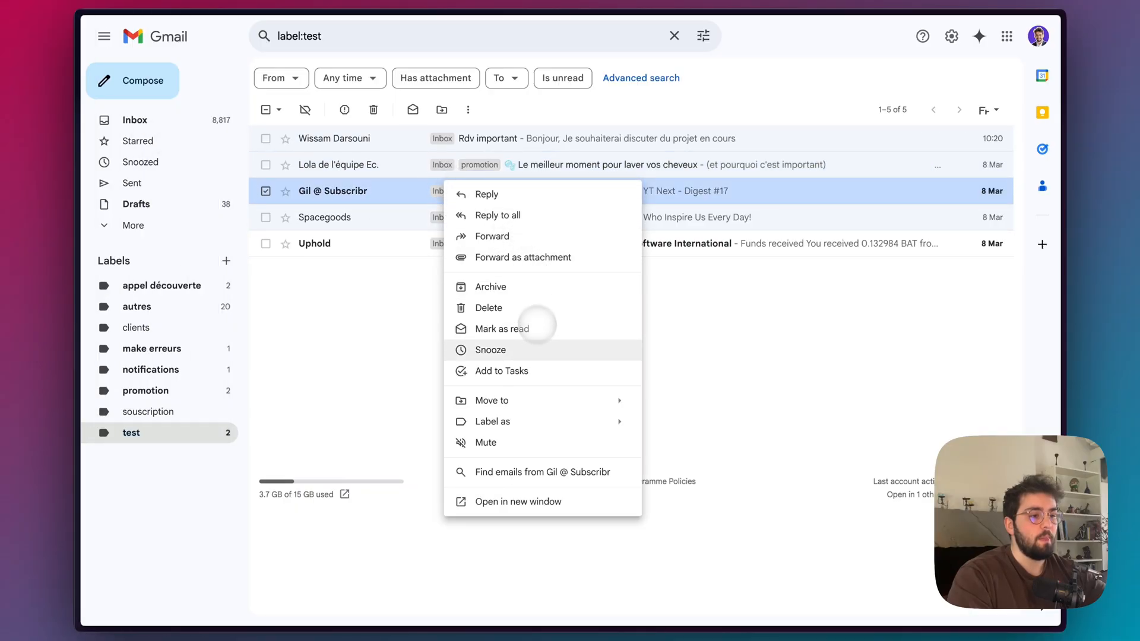
{"action": "left_click", "coordinate": [527, 341]}
{"action": "mouse_move", "coordinate": [83, 178]}
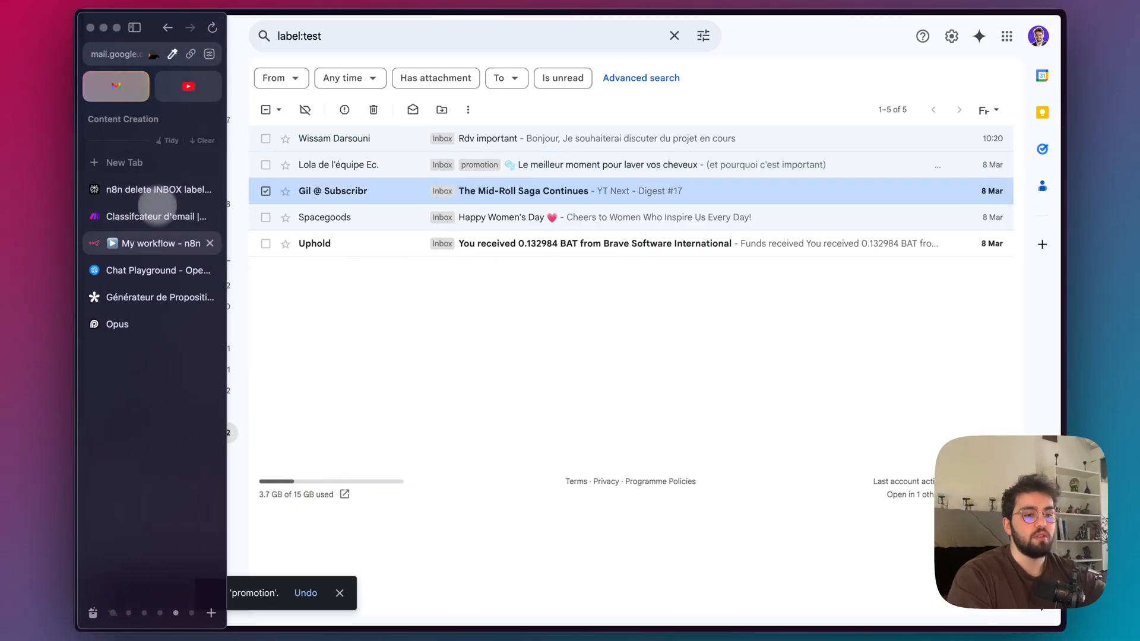
Test the workflow in n8n, check the email's labels in the refreshed Gmail list, and return to n8n.
{"action": "left_click", "coordinate": [147, 242]}
{"action": "left_click", "coordinate": [529, 601]}
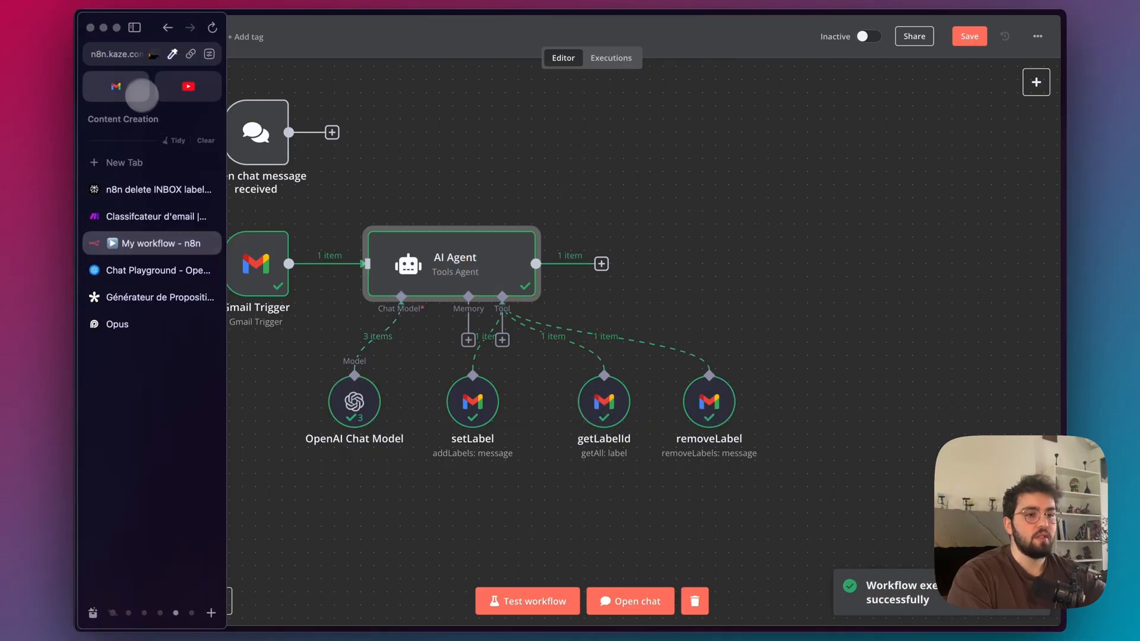
{"action": "left_click", "coordinate": [148, 84]}
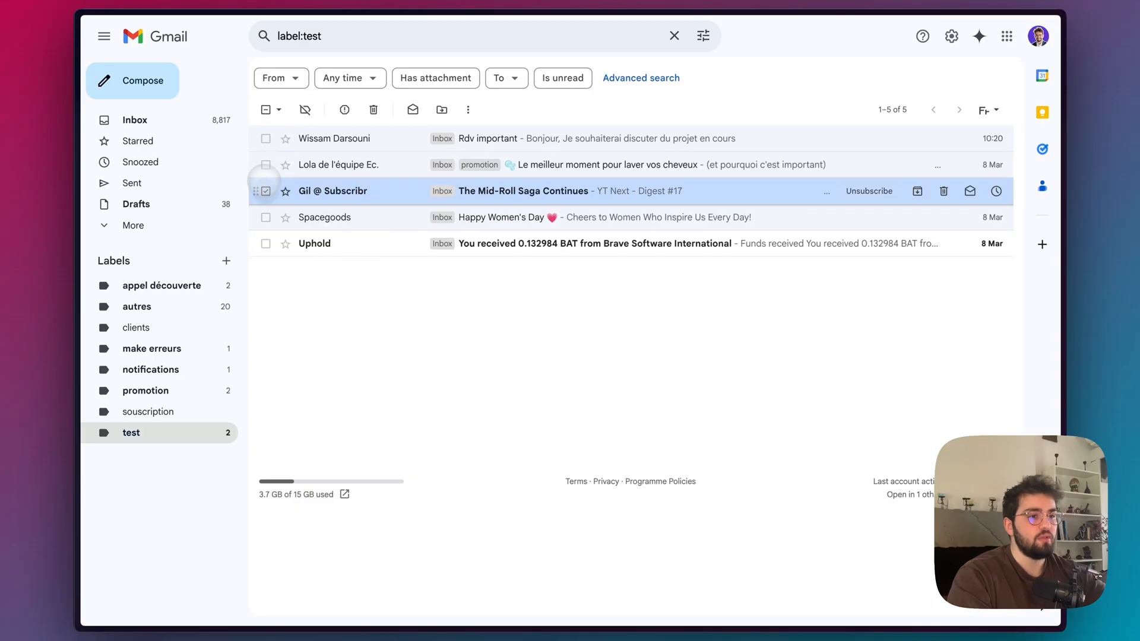
{"action": "left_click", "coordinate": [266, 191]}
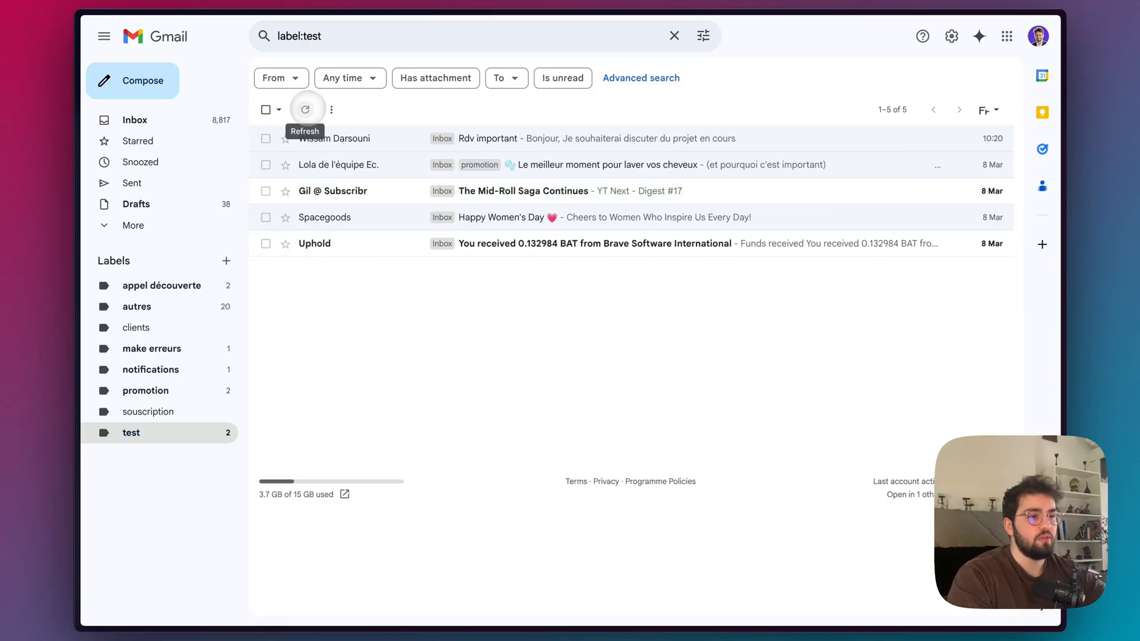
{"action": "left_click", "coordinate": [305, 109]}
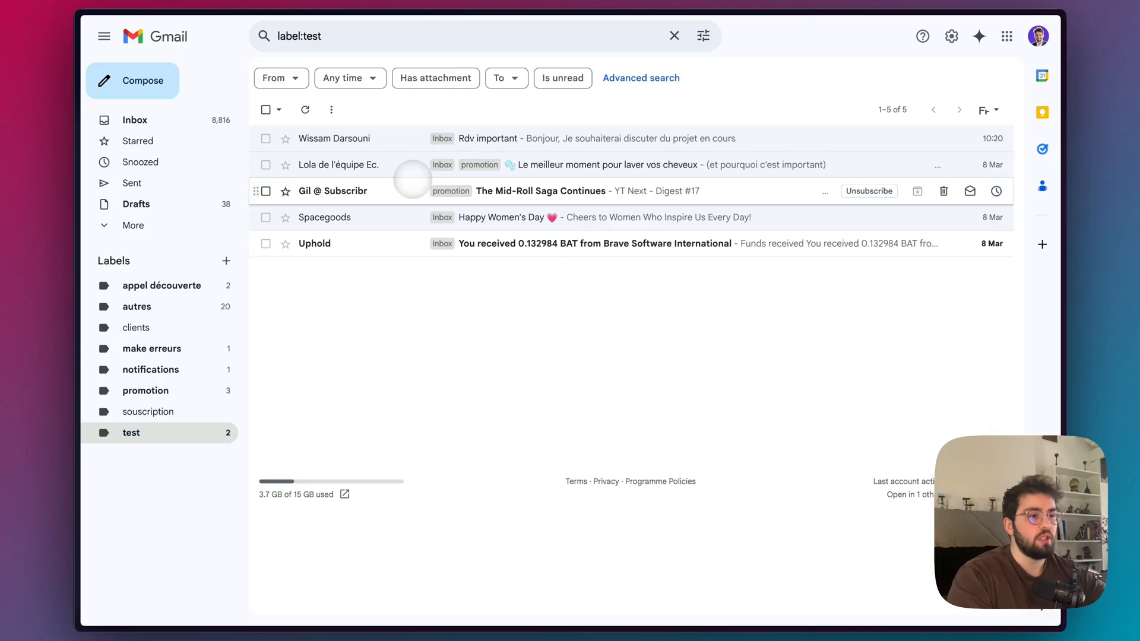
{"action": "mouse_move", "coordinate": [113, 97]}
{"action": "left_click", "coordinate": [142, 206]}
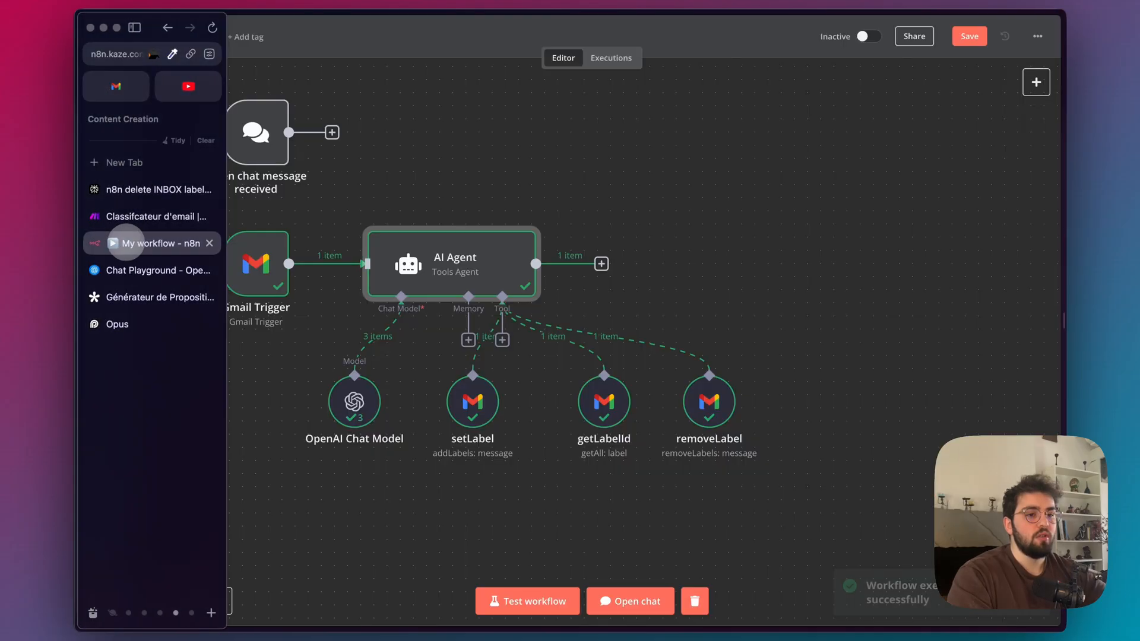
{"action": "left_click", "coordinate": [734, 287]}
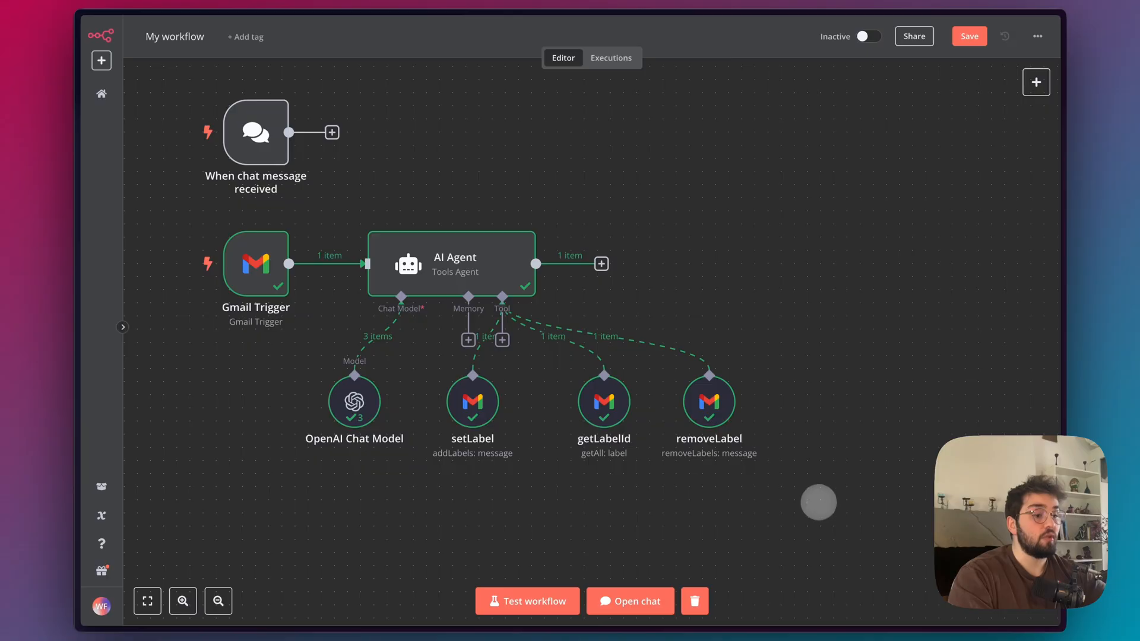
{"action": "mouse_move", "coordinate": [140, 305]}
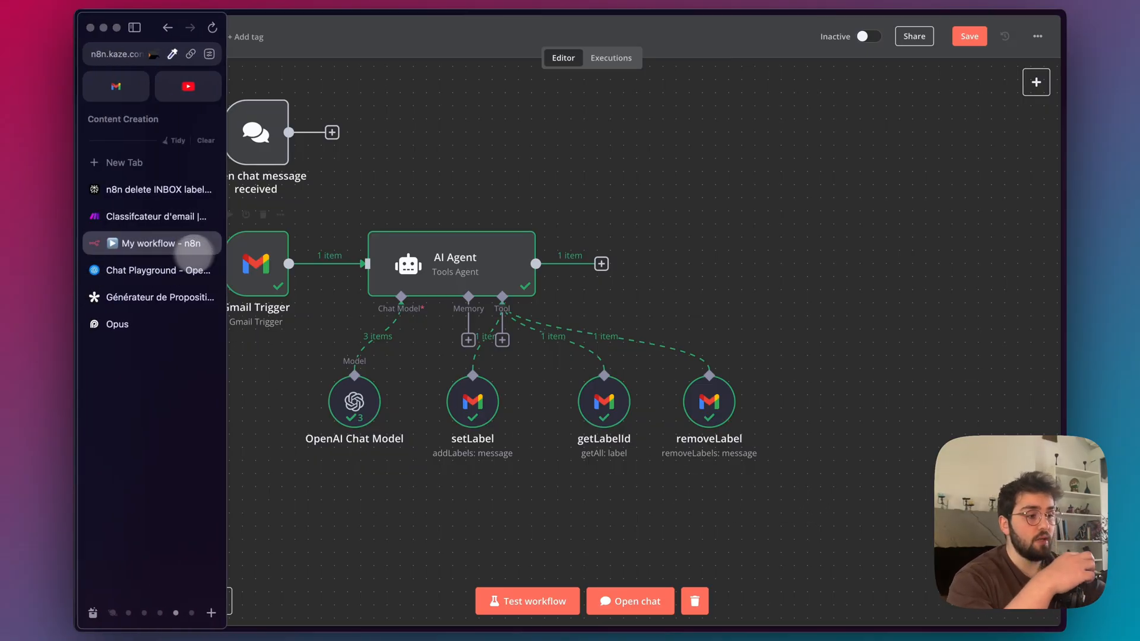
{"action": "left_click_drag", "start_coordinate": [794, 503], "coordinate": [395, 370]}
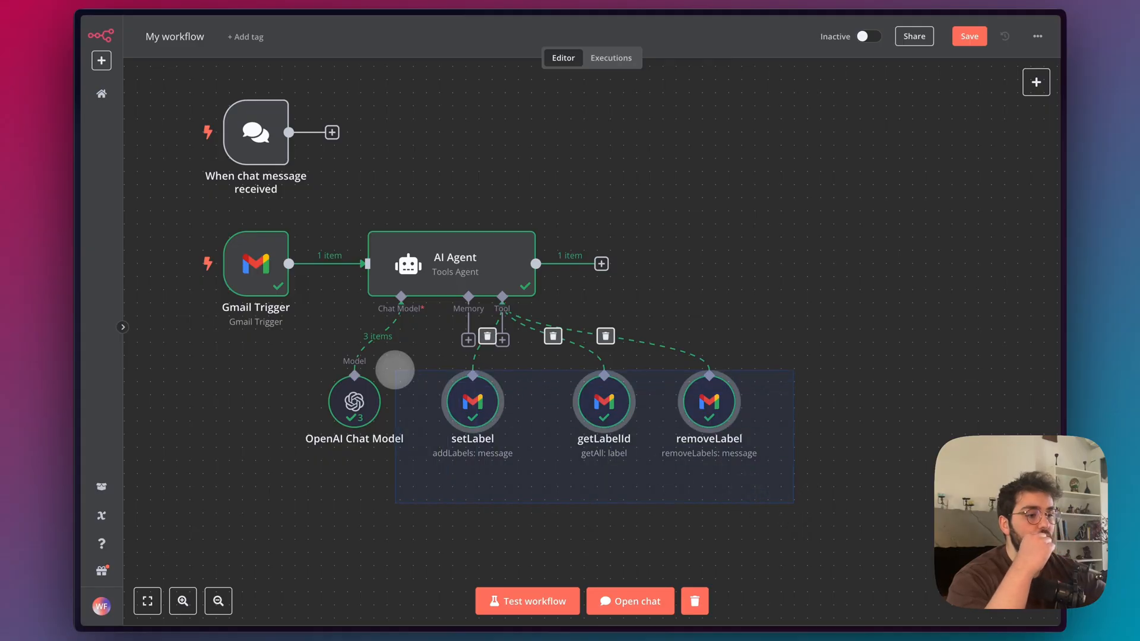
{"action": "left_click", "coordinate": [652, 522]}
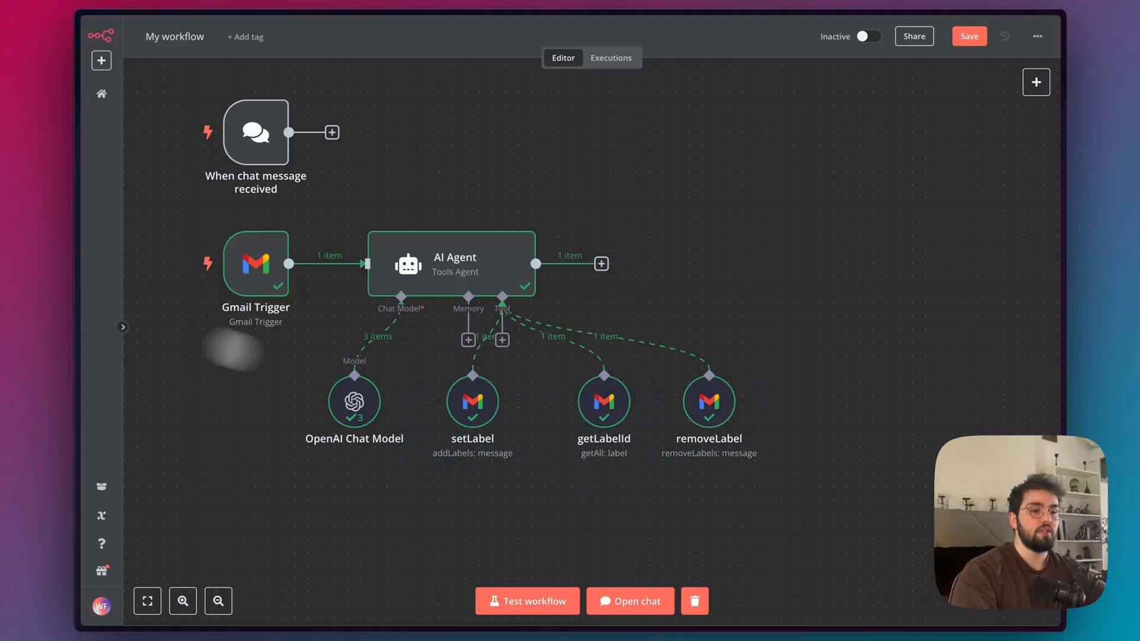
Check the test emails' labels in Gmail, and in Make close the Gmail module's settings to view the whole Classifcateur d'email scenario.
{"action": "mouse_move", "coordinate": [123, 241]}
{"action": "left_click", "coordinate": [116, 86]}
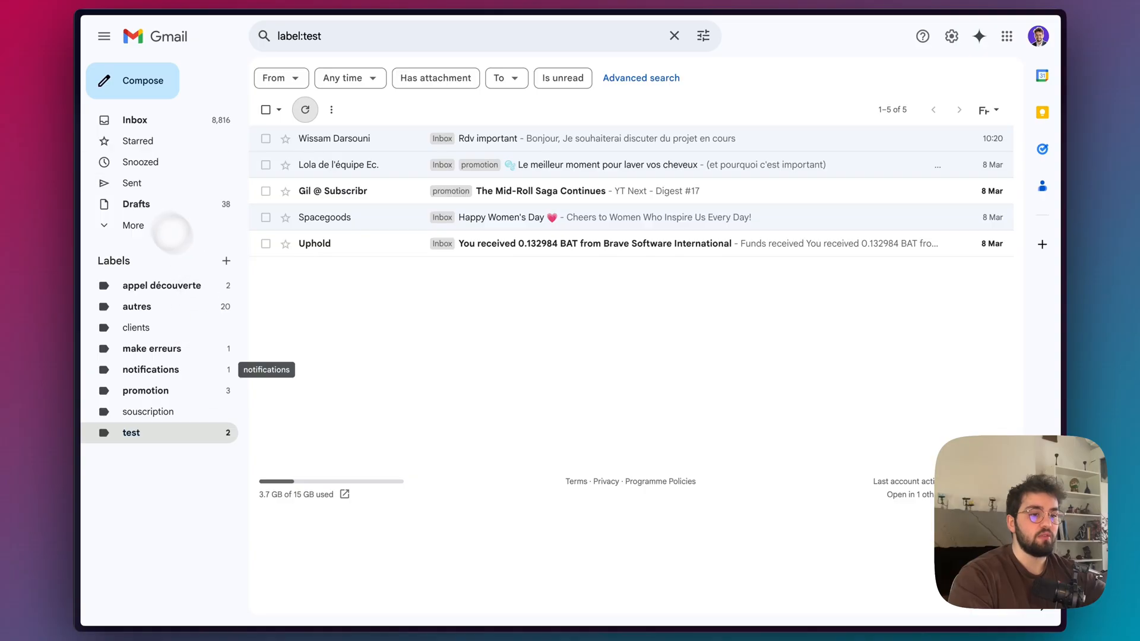
{"action": "mouse_move", "coordinate": [82, 368]}
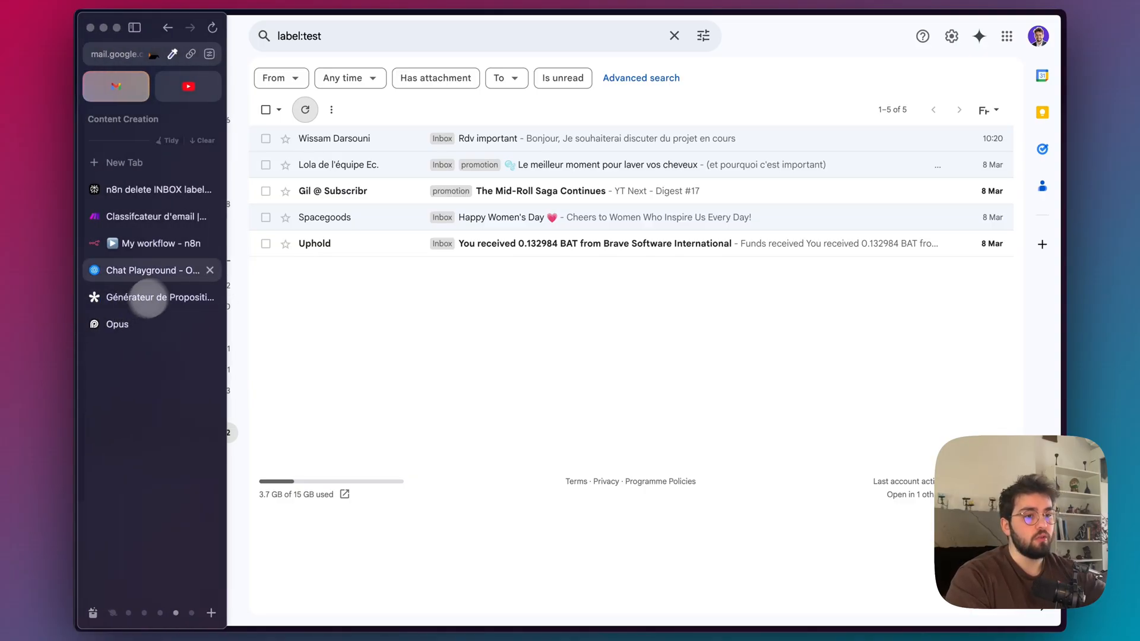
{"action": "left_click", "coordinate": [148, 212]}
{"action": "left_click", "coordinate": [687, 275]}
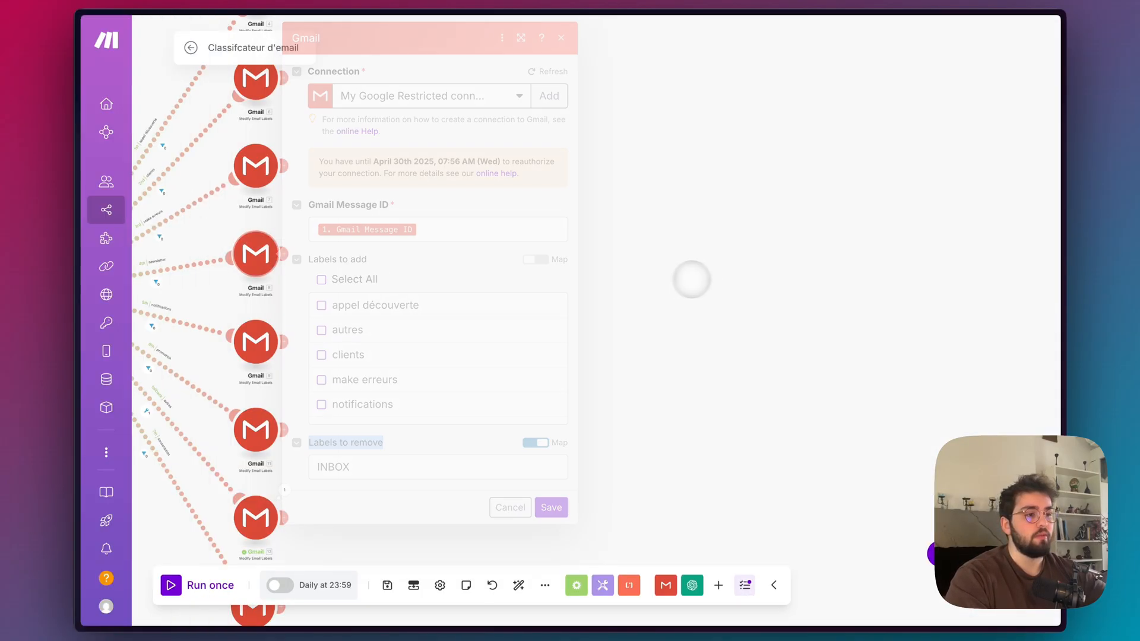
{"action": "scroll", "coordinate": [261, 257], "scroll_direction": "down", "scroll_amount": 5}
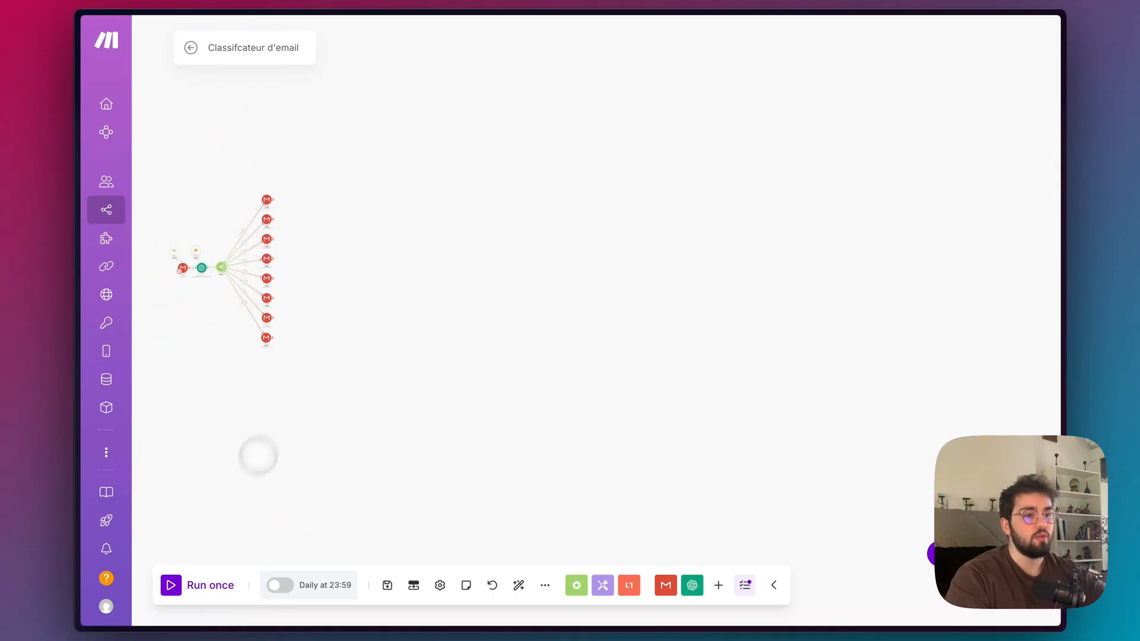
Back in n8n, move the setLabel, getLabelId and removeLabel tools together slightly closer to the OpenAI Chat Model node.
{"action": "left_click", "coordinate": [143, 242]}
{"action": "left_click_drag", "start_coordinate": [802, 482], "coordinate": [422, 379]}
{"action": "left_click", "coordinate": [470, 490]}
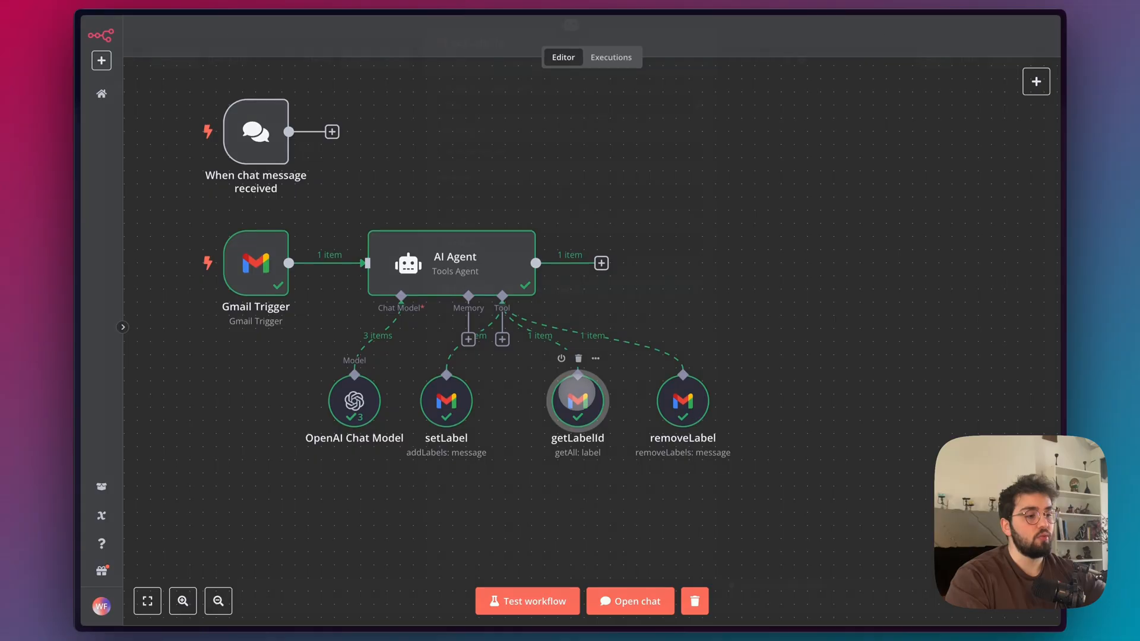
Review the getLabelId tool's settings and return to the workflow canvas.
{"action": "double_click", "coordinate": [577, 392]}
{"action": "scroll", "coordinate": [802, 238], "scroll_direction": "down", "scroll_amount": 5}
{"action": "key", "text": "Escape"}
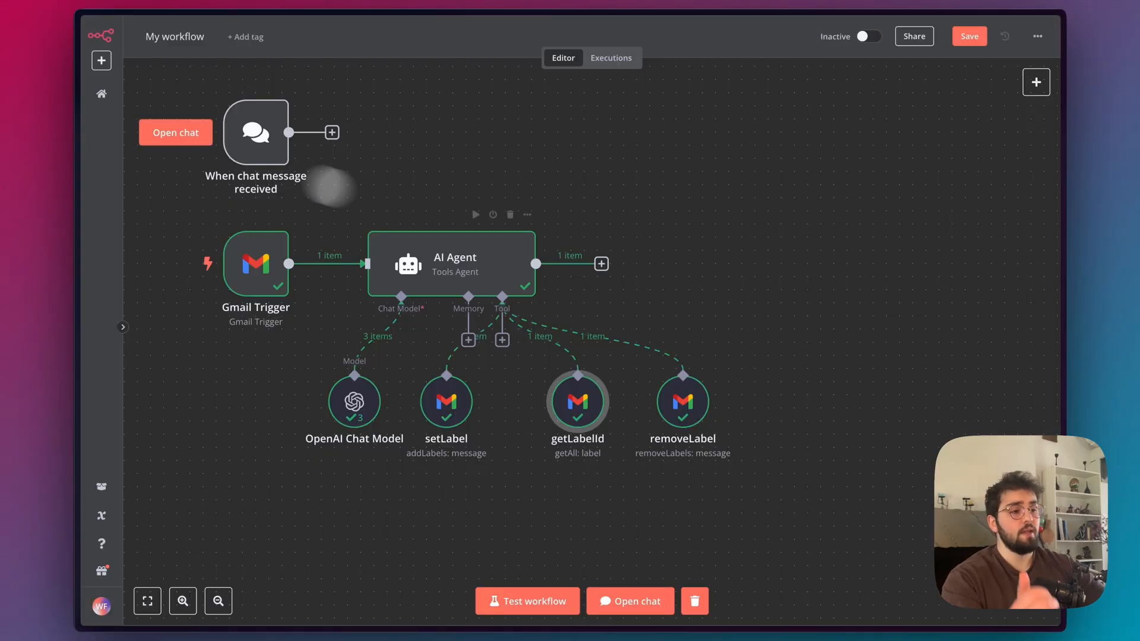